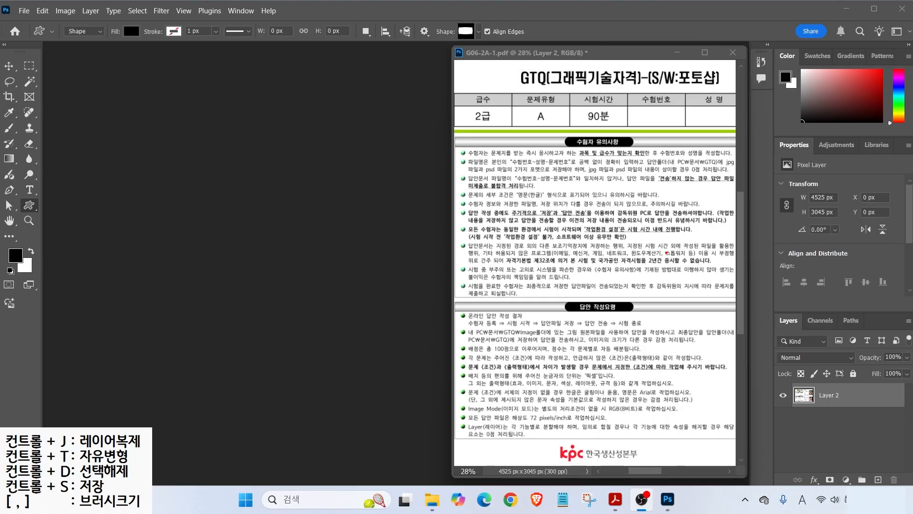
- Box the answer file-name format and save folder path in red, with arrows pointing at them
drag(502, 147, 576, 169)
drag(660, 153, 723, 167)
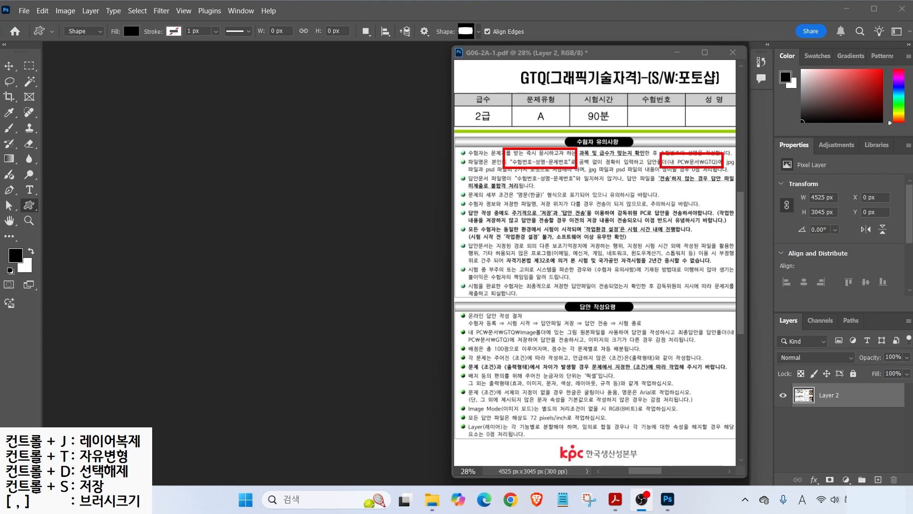
mouse_move(493, 132)
mouse_down()
mouse_move(523, 157)
mouse_move(533, 149)
mouse_move(555, 156)
mouse_up()
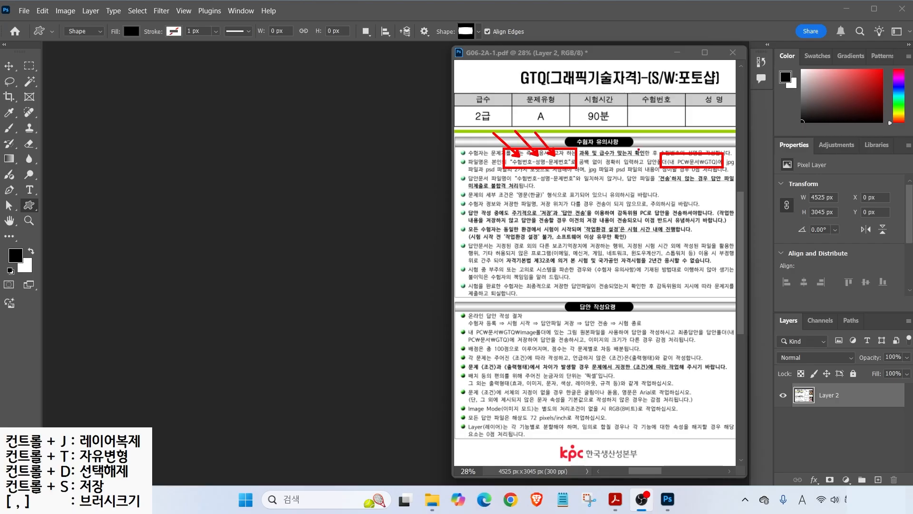
drag(690, 156, 730, 141)
- Underline the non-submission, JPG/PSD, zero-score, work-environment and GTQ Image folder rules in red
drag(469, 188, 525, 187)
drag(581, 175, 637, 172)
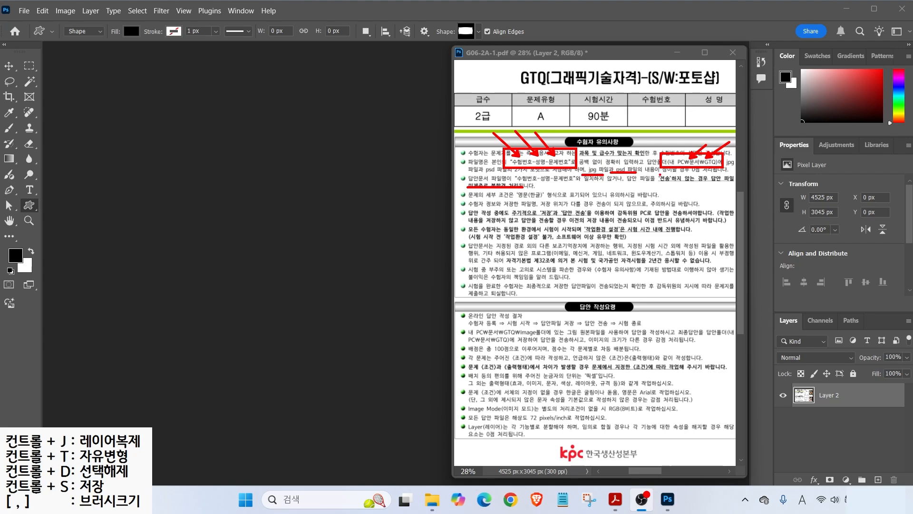
drag(661, 175, 720, 173)
drag(506, 232, 572, 232)
drag(555, 242, 610, 241)
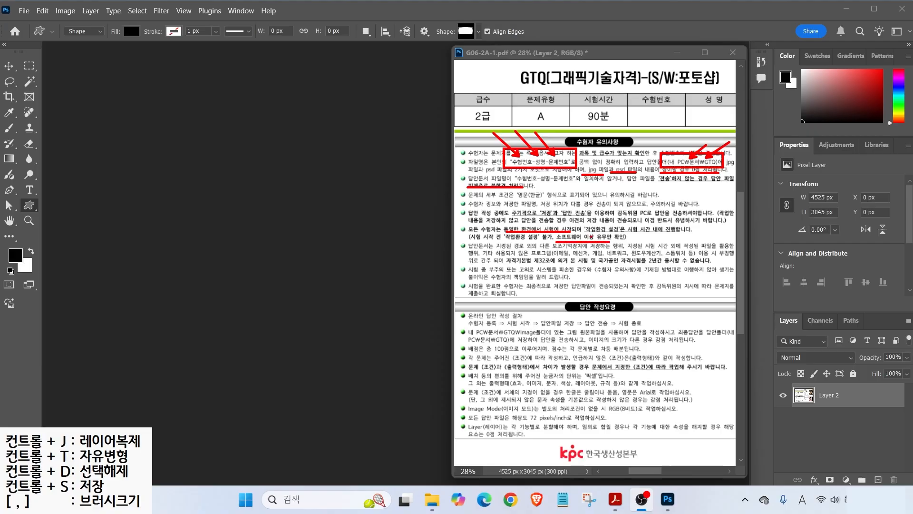
mouse_move(581, 219)
mouse_down()
mouse_move(622, 233)
mouse_move(678, 233)
mouse_up()
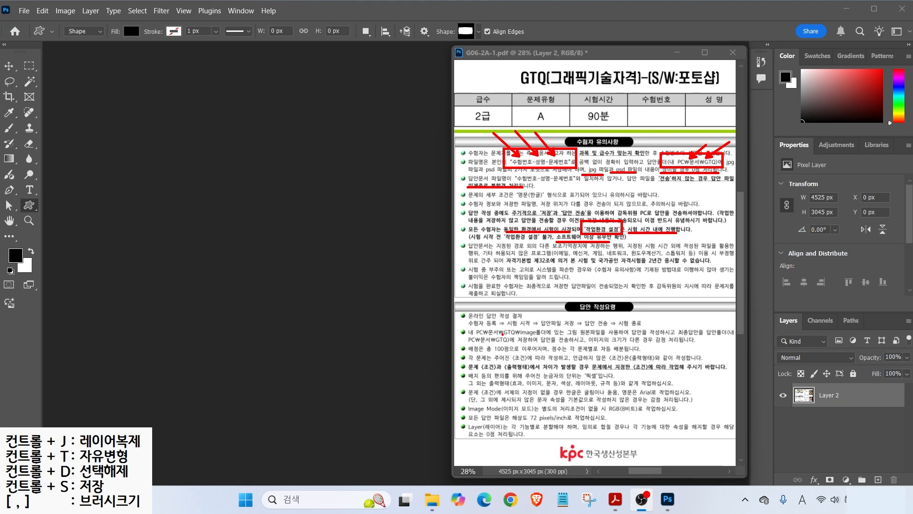
mouse_move(502, 336)
mouse_down()
mouse_move(547, 335)
mouse_move(523, 320)
mouse_move(552, 306)
mouse_up()
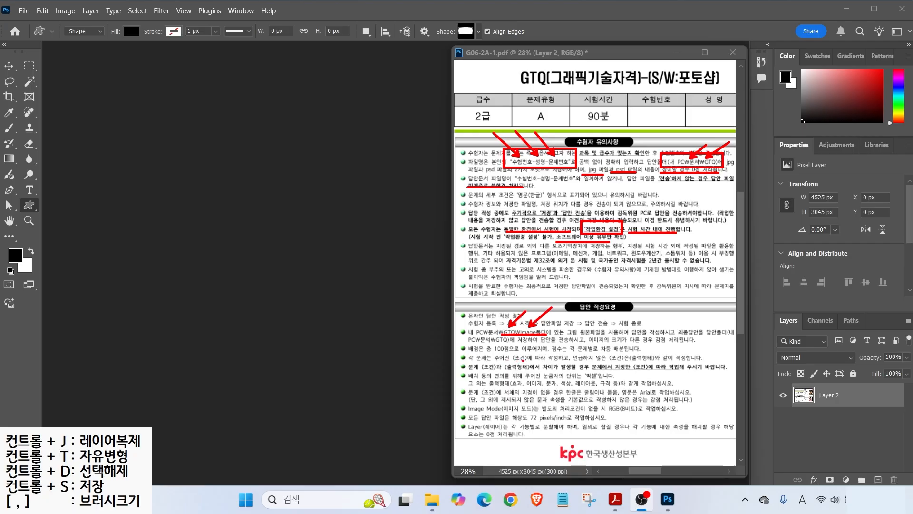
- Underline the follow-the-conditions, pixel ruler unit and font choice rules in red
drag(511, 361, 690, 362)
drag(468, 370, 544, 371)
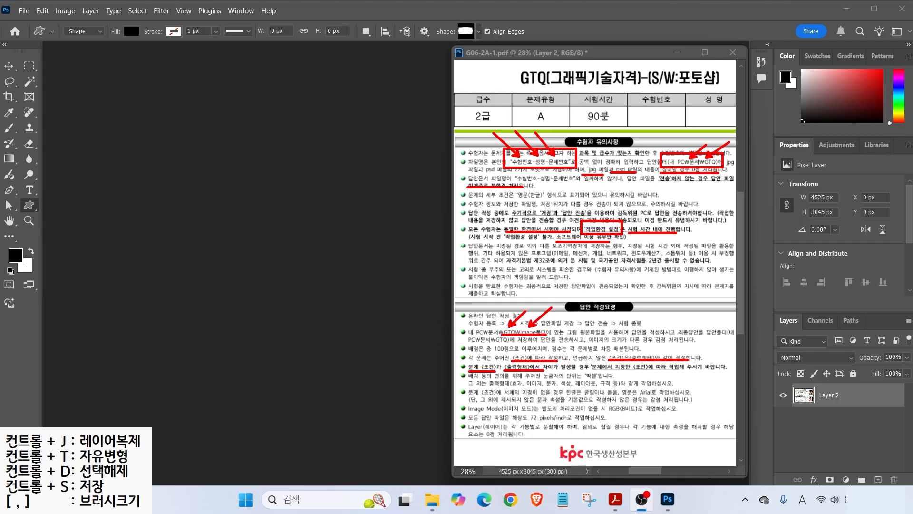
drag(613, 371, 670, 371)
mouse_move(542, 380)
mouse_down()
mouse_move(600, 380)
mouse_move(576, 370)
mouse_up()
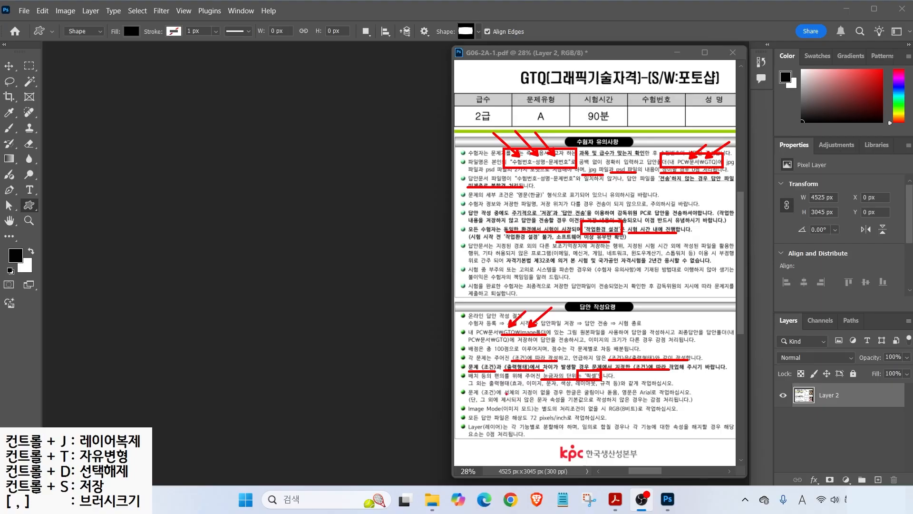
drag(505, 395, 554, 395)
mouse_move(567, 395)
mouse_down()
mouse_move(630, 408)
mouse_move(620, 410)
mouse_move(656, 396)
mouse_up()
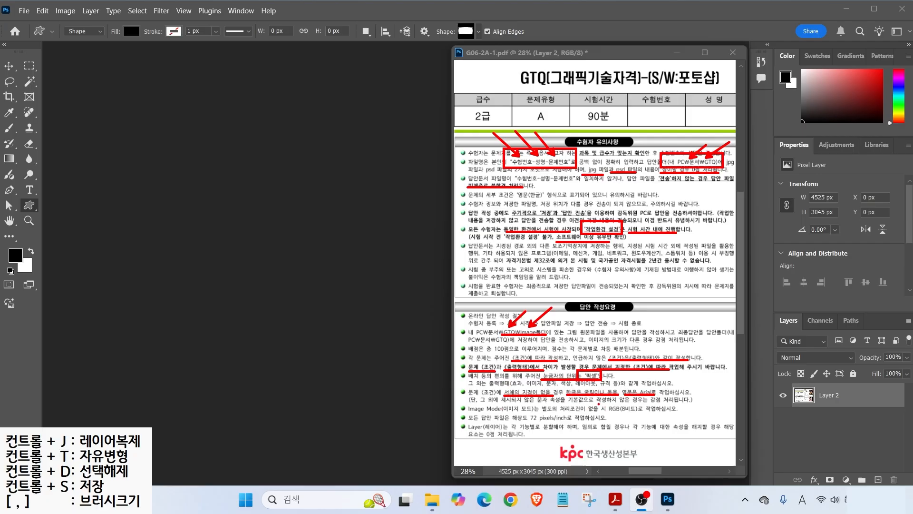
- Box RGB(8비트) and 72 pixel, re-mark them in blue, and underline the layer rule in blue
drag(602, 401, 642, 415)
drag(516, 409, 553, 424)
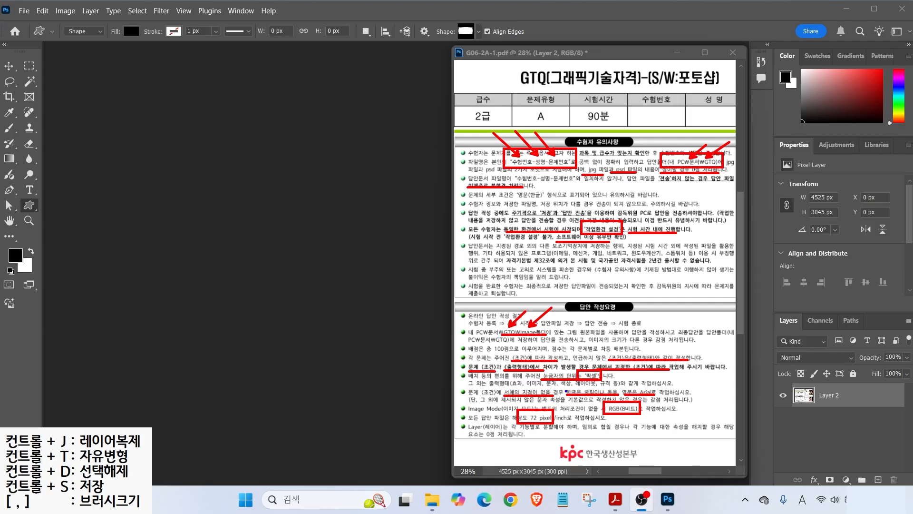
mouse_move(575, 369)
mouse_down()
mouse_move(605, 381)
mouse_move(645, 416)
mouse_up()
drag(518, 409, 557, 424)
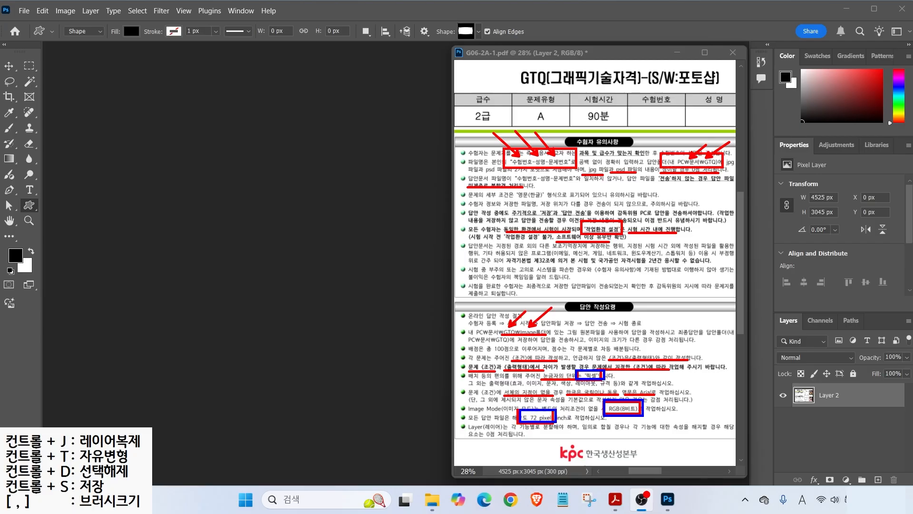
drag(525, 433, 644, 432)
- Sketch three boxes with arrows on the empty workspace, then scribble them out
drag(190, 148, 259, 163)
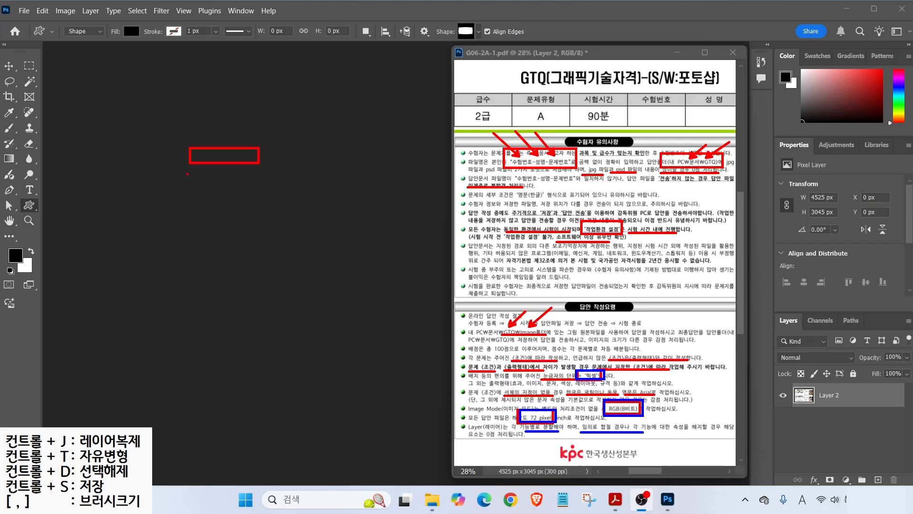
mouse_move(189, 177)
mouse_down()
mouse_move(269, 190)
mouse_move(257, 190)
mouse_up()
drag(185, 214, 258, 228)
mouse_move(279, 144)
mouse_down()
mouse_move(255, 156)
mouse_move(257, 182)
mouse_up()
drag(293, 211, 261, 221)
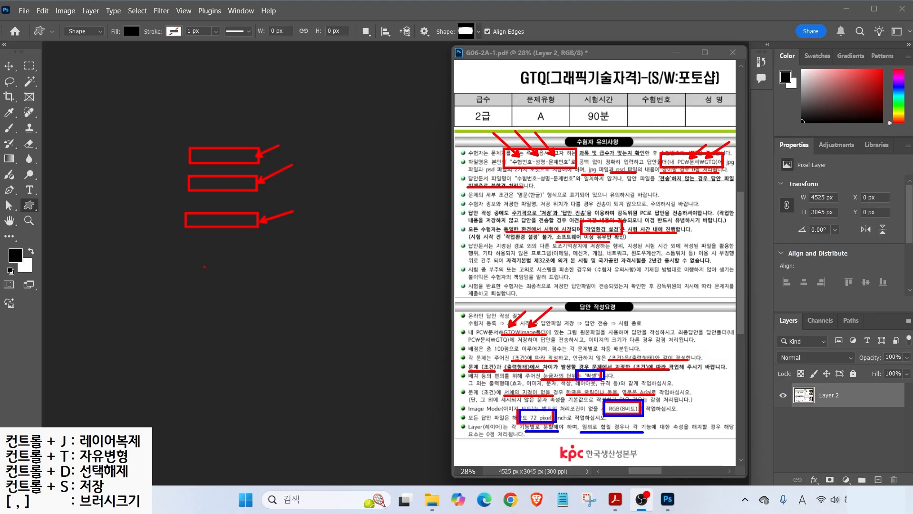
mouse_move(222, 146)
mouse_down()
mouse_move(189, 187)
mouse_move(224, 177)
mouse_move(236, 186)
mouse_move(222, 222)
mouse_move(265, 193)
mouse_move(239, 228)
mouse_up()
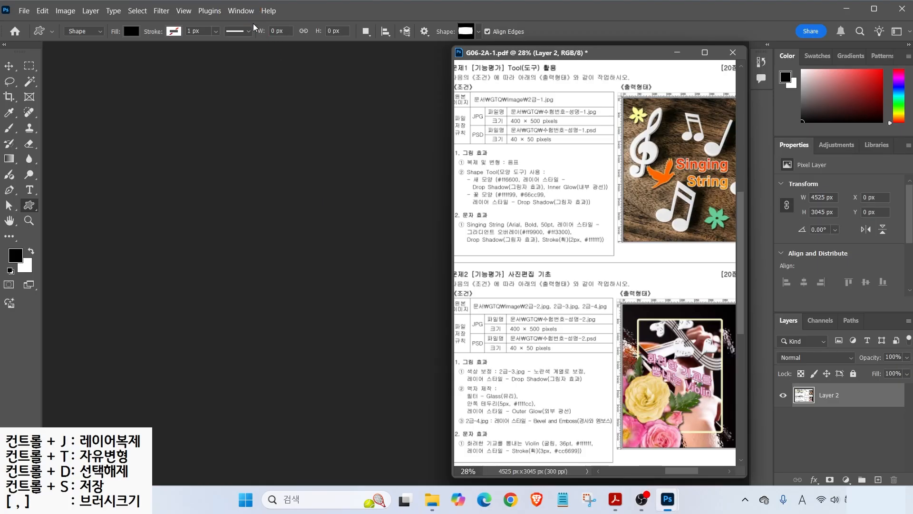
- Switch to the Essentials workspace, reset it to defaults, and show the toolbar in two columns
click(241, 10)
mouse_move(293, 21)
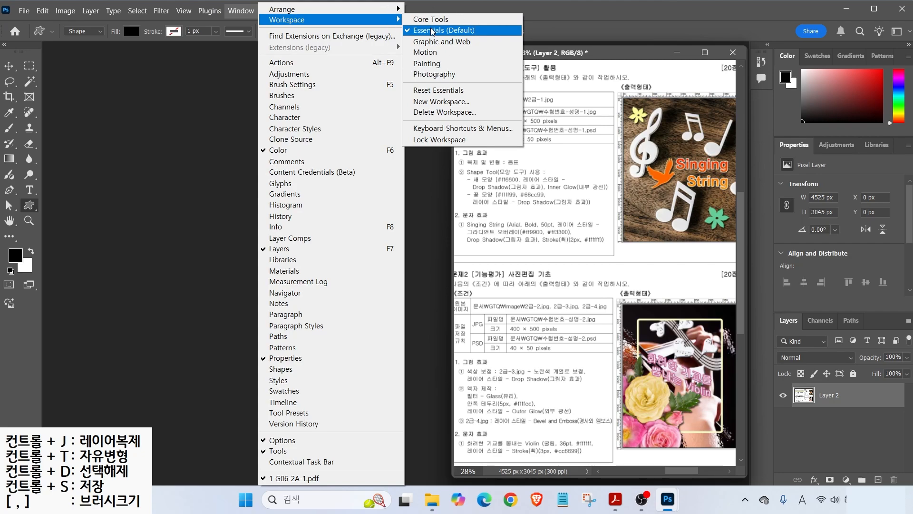
click(433, 30)
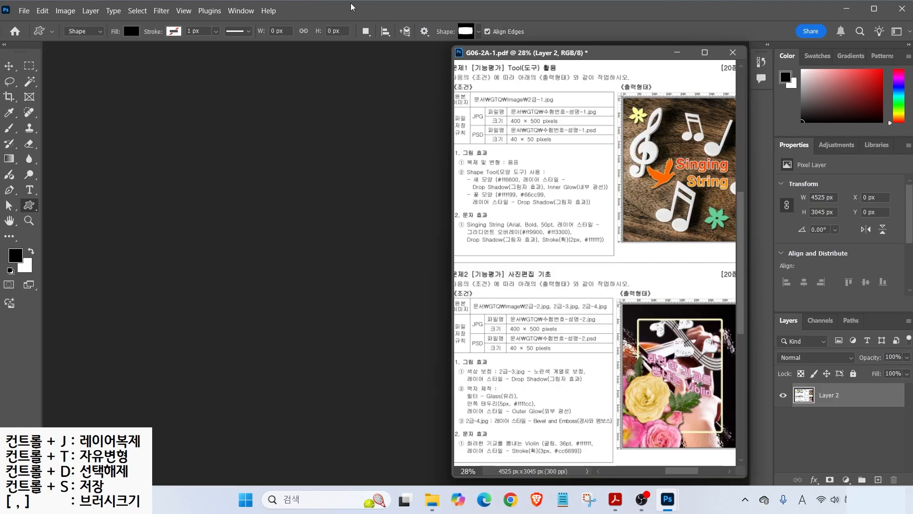
click(241, 10)
mouse_move(272, 27)
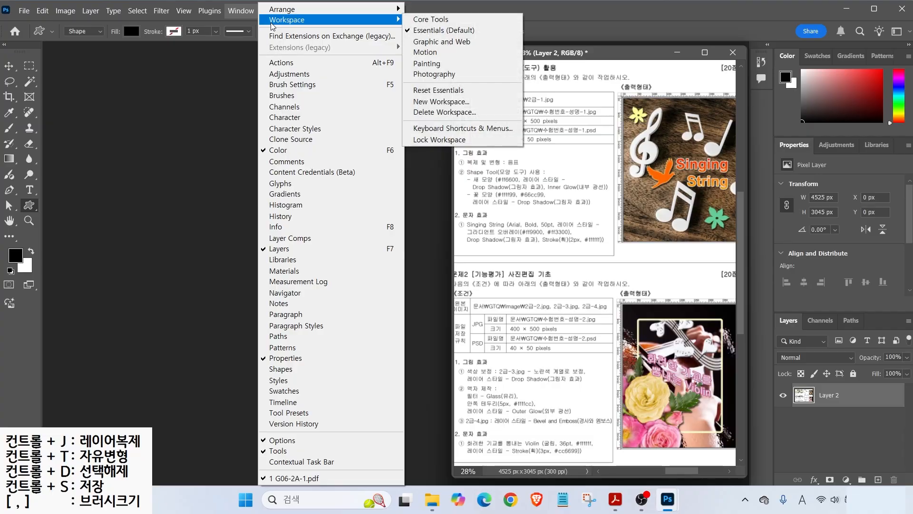
click(426, 92)
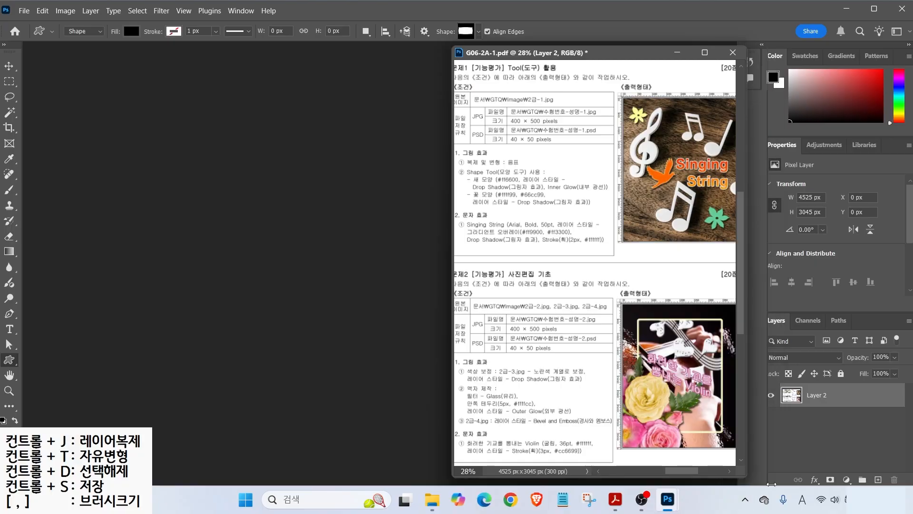
key(alt)
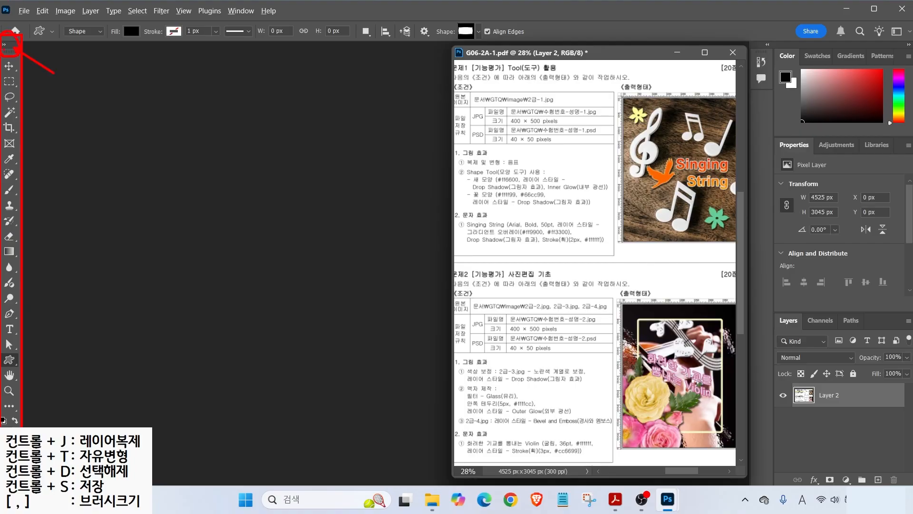
click(4, 45)
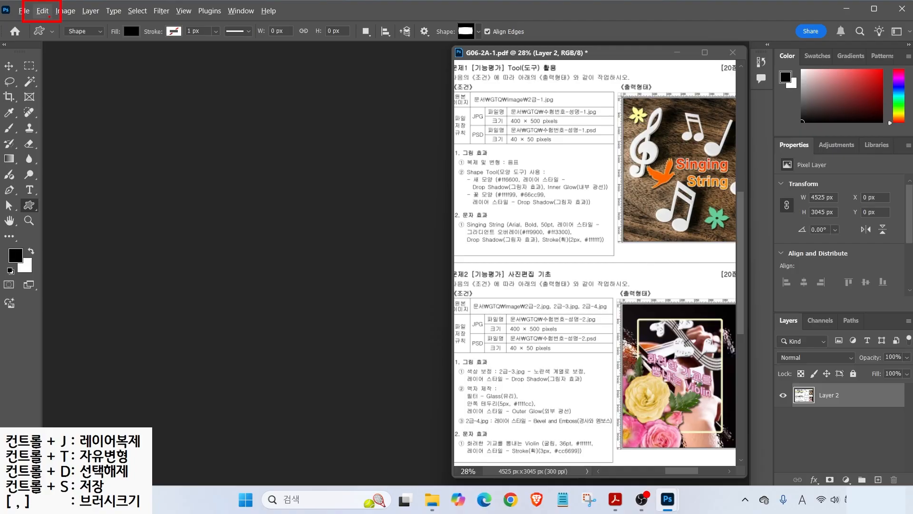
- Open Preferences and look through the General, Interface, Workspace, Tools, History and File Handling pages
click(46, 16)
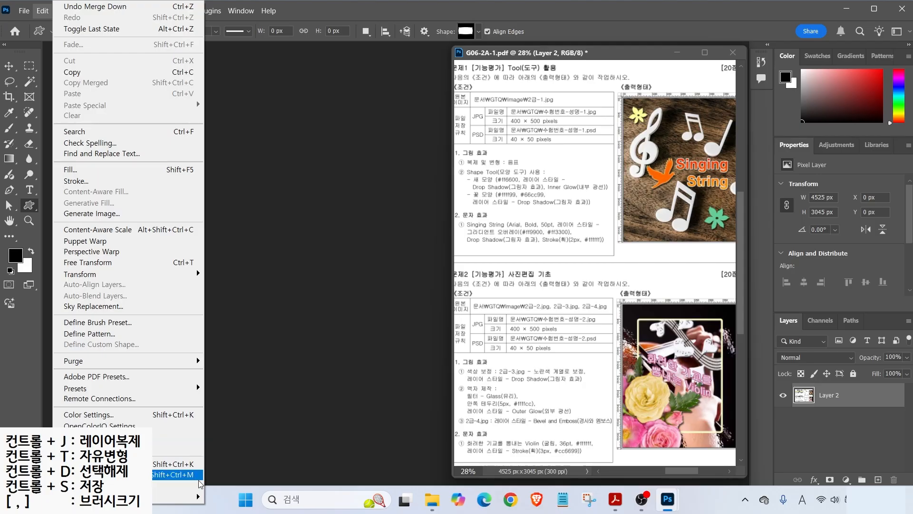
mouse_move(204, 497)
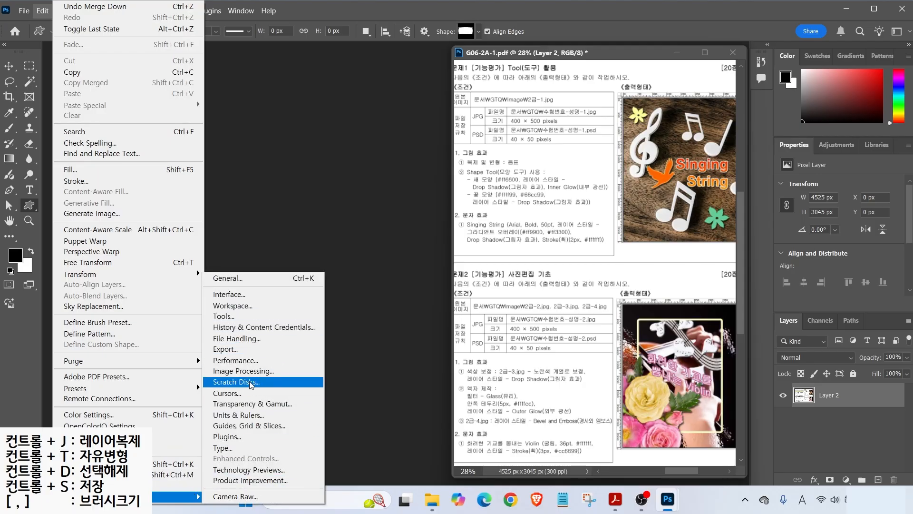
click(248, 326)
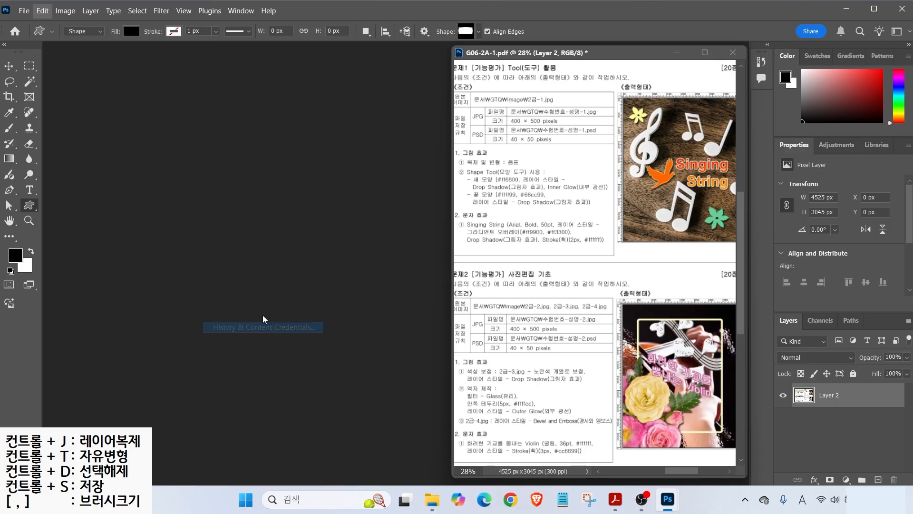
drag(294, 61, 275, 57)
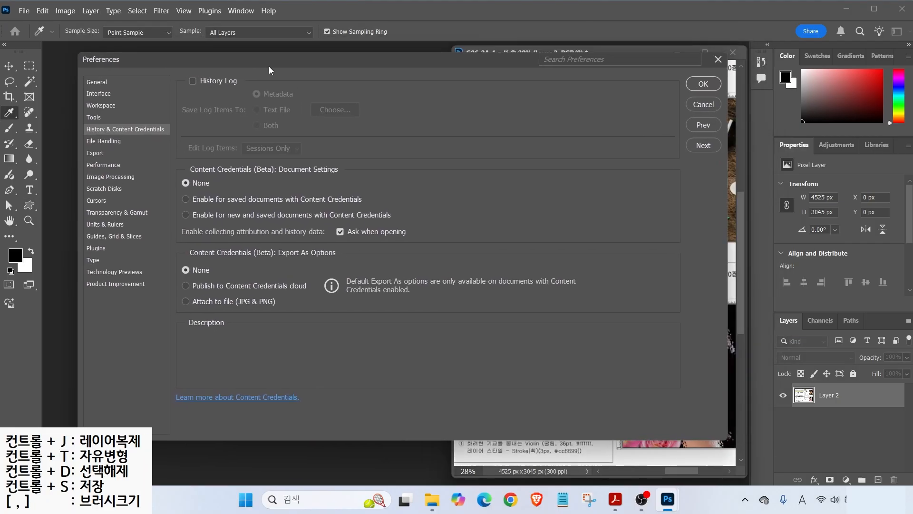
click(97, 81)
click(97, 92)
click(99, 105)
click(95, 116)
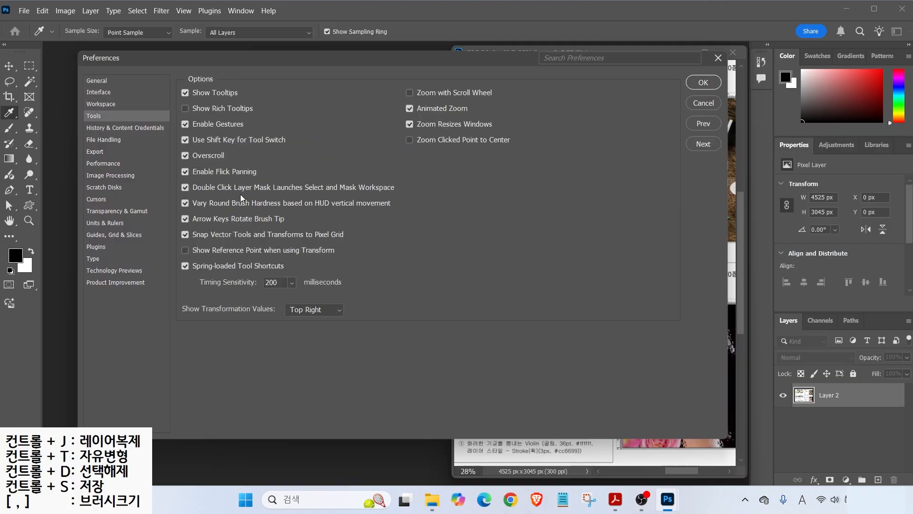
click(97, 129)
click(100, 140)
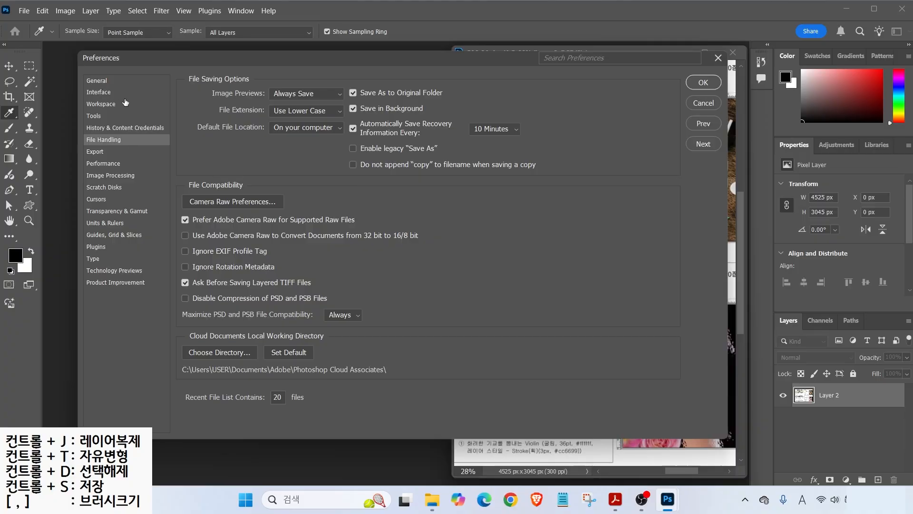
- On the Interface page, try the lightest colour theme, then return to dark gray
click(101, 95)
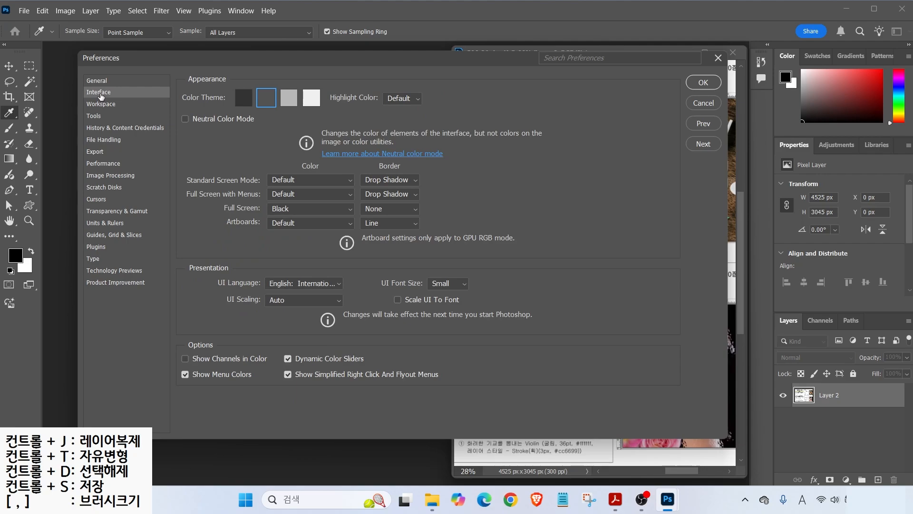
key(alt)
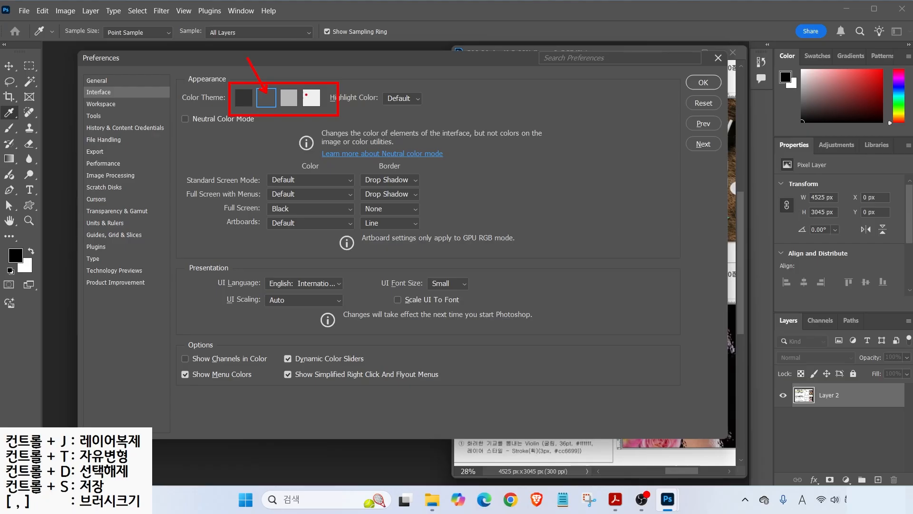
click(311, 98)
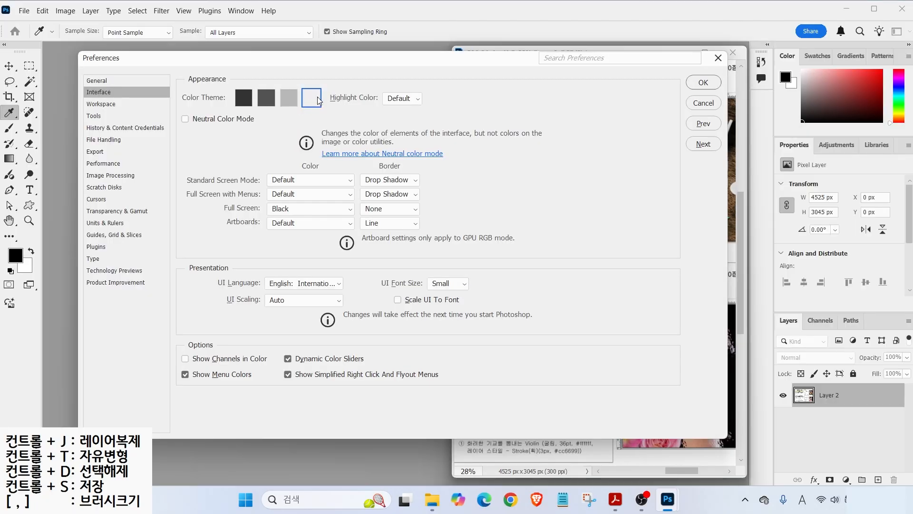
click(269, 103)
- Show the Workspace page and highlight the Open Documents as Tabs setting, left unchecked
click(97, 106)
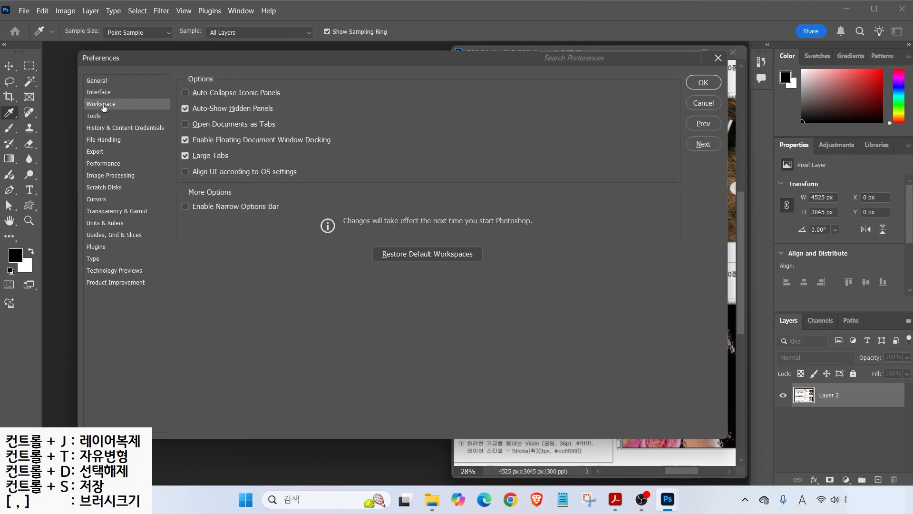
key(alt)
drag(170, 117, 285, 134)
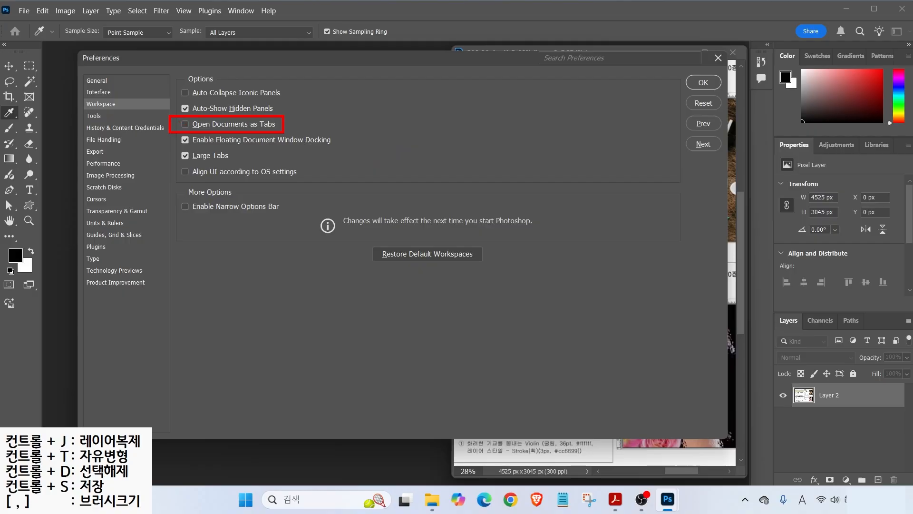
mouse_move(464, 45)
mouse_down()
mouse_move(666, 279)
mouse_move(770, 432)
mouse_move(754, 470)
mouse_up()
mouse_move(93, 57)
mouse_down()
mouse_move(261, 285)
mouse_move(391, 436)
mouse_up()
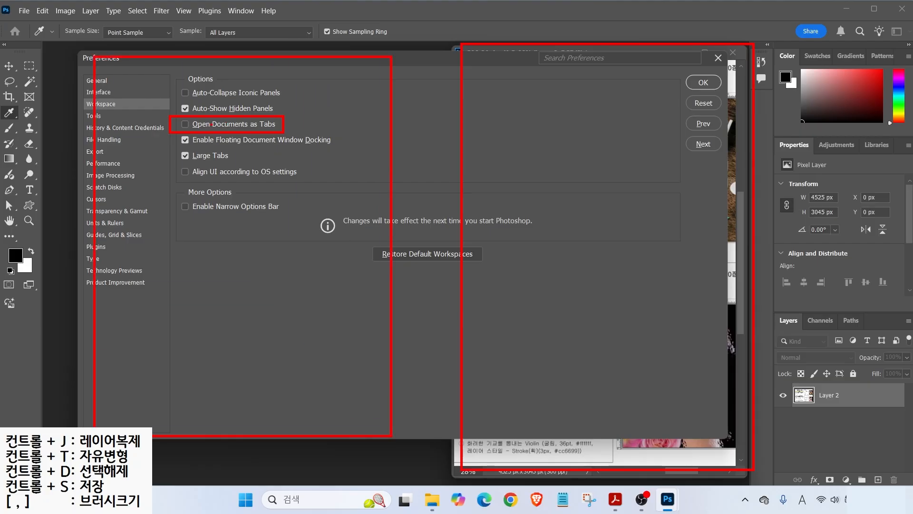
- Show the Cursors preferences and highlight the Normal Brush Tip option
click(185, 125)
click(185, 124)
click(97, 199)
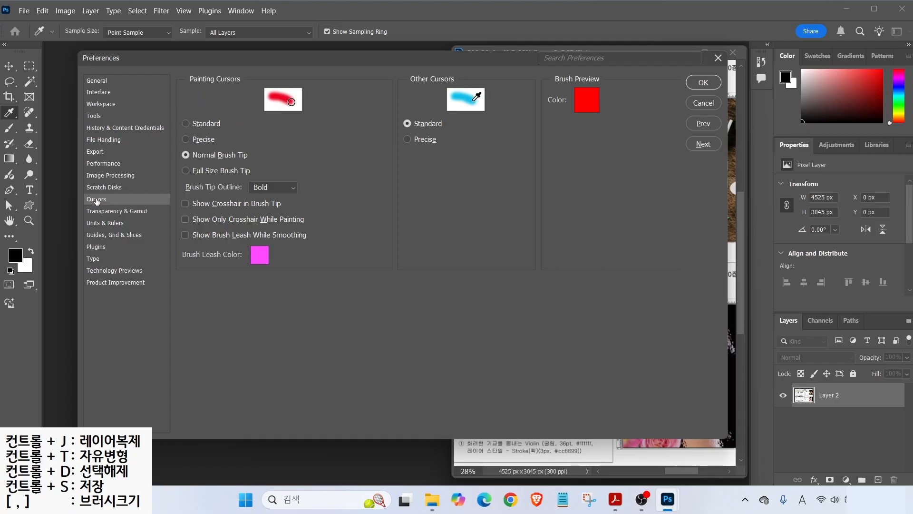
key(alt)
mouse_move(308, 168)
mouse_down()
mouse_move(462, 325)
mouse_move(495, 325)
mouse_up()
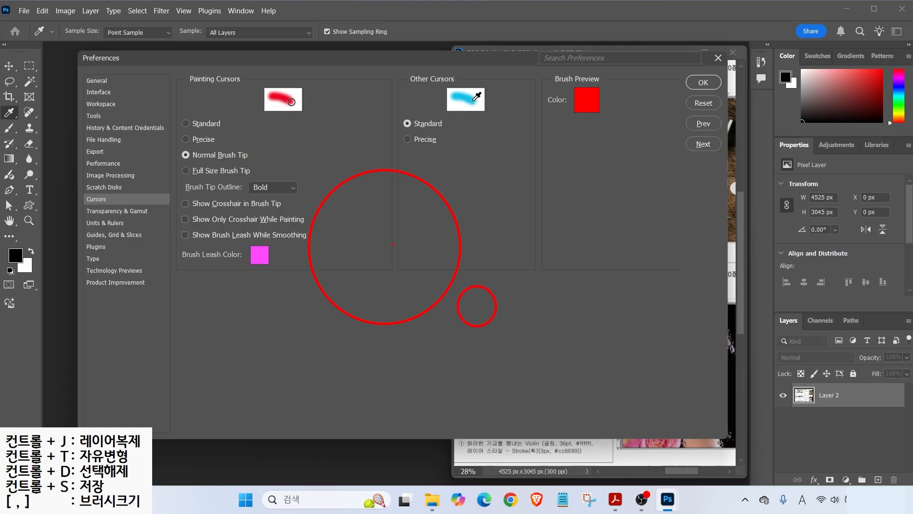
drag(177, 144, 262, 166)
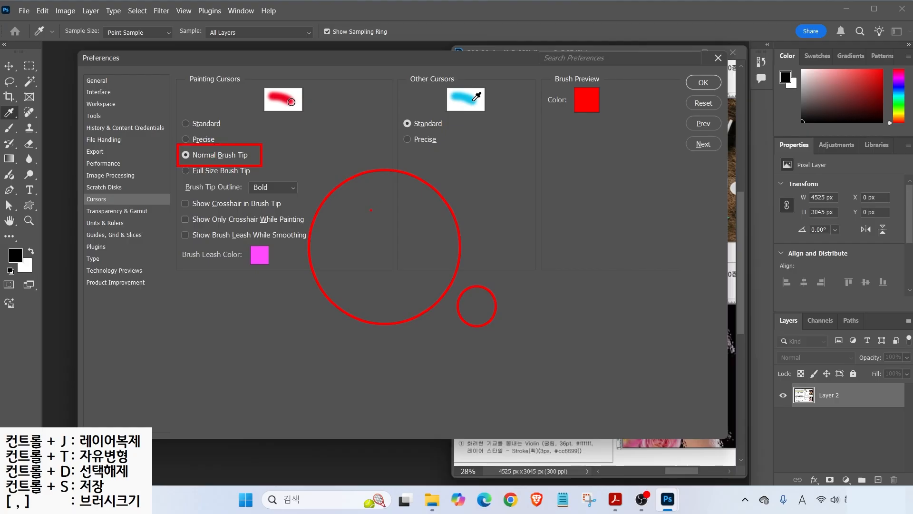
- Try the Precise painting cursor, revert it to Normal Brush Tip, then show Units & Rulers
key(Escape)
click(200, 140)
key(alt+2)
mouse_move(303, 161)
mouse_down()
mouse_move(367, 168)
mouse_move(335, 165)
mouse_move(336, 186)
mouse_up()
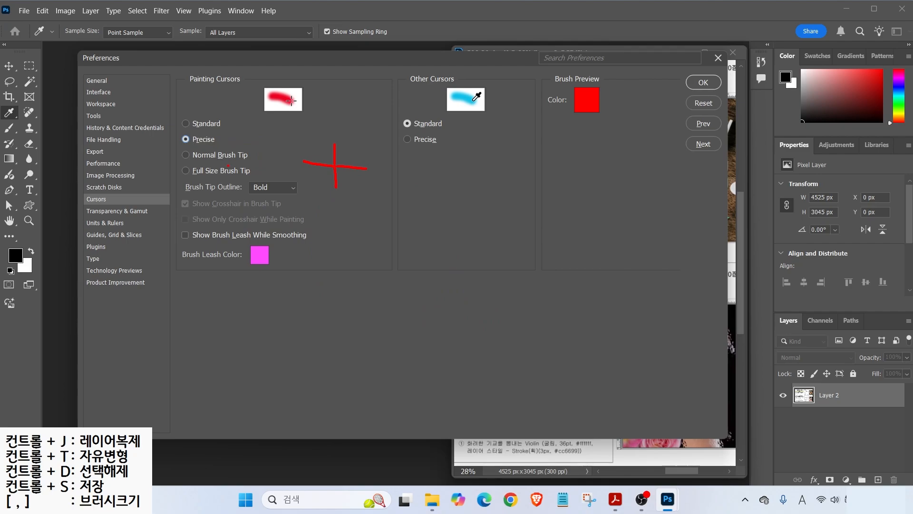
click(194, 157)
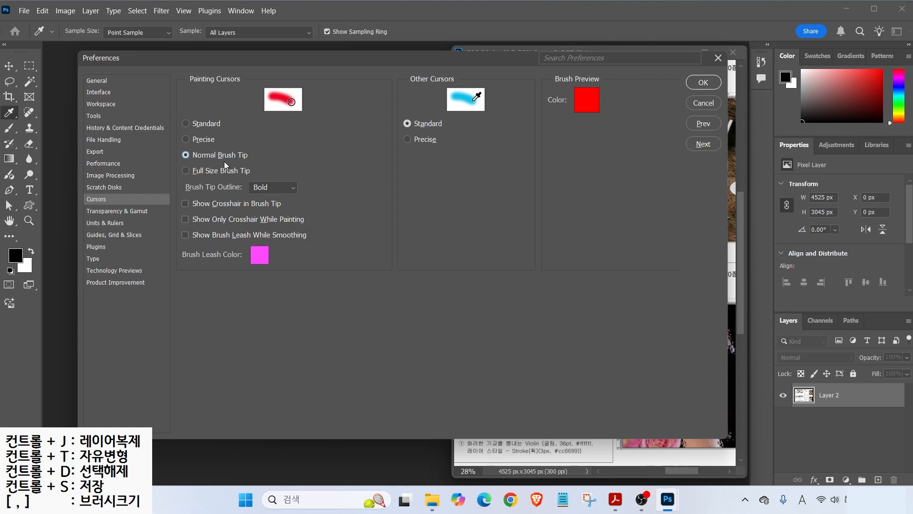
click(116, 223)
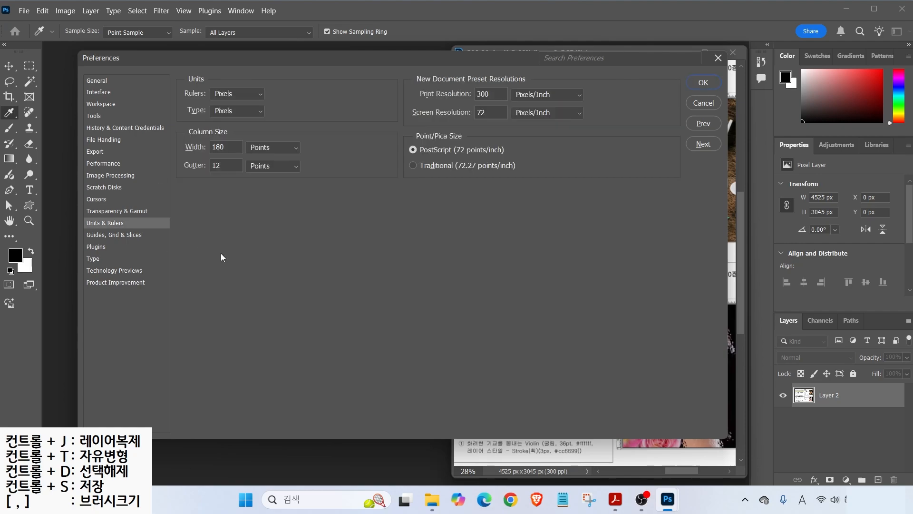
- Change Type units to Points, then move on to the Guides, Grid & Slices page
key(alt)
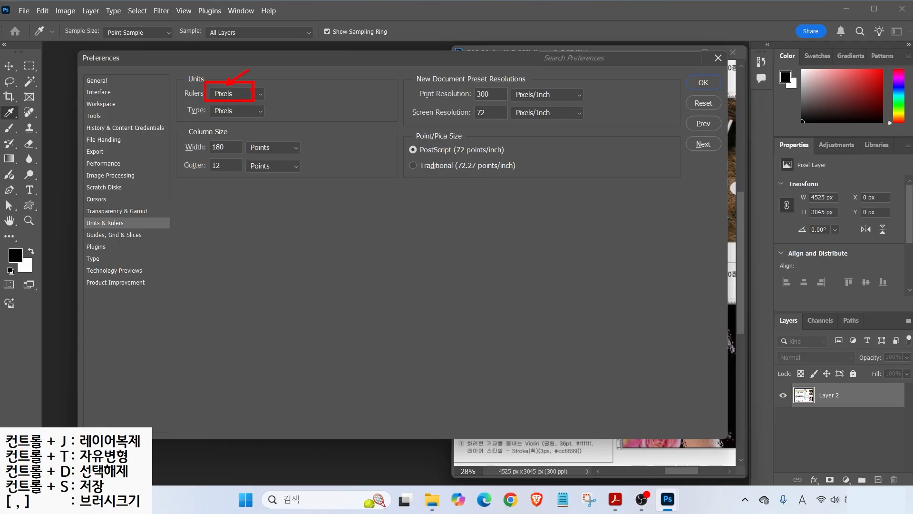
click(233, 111)
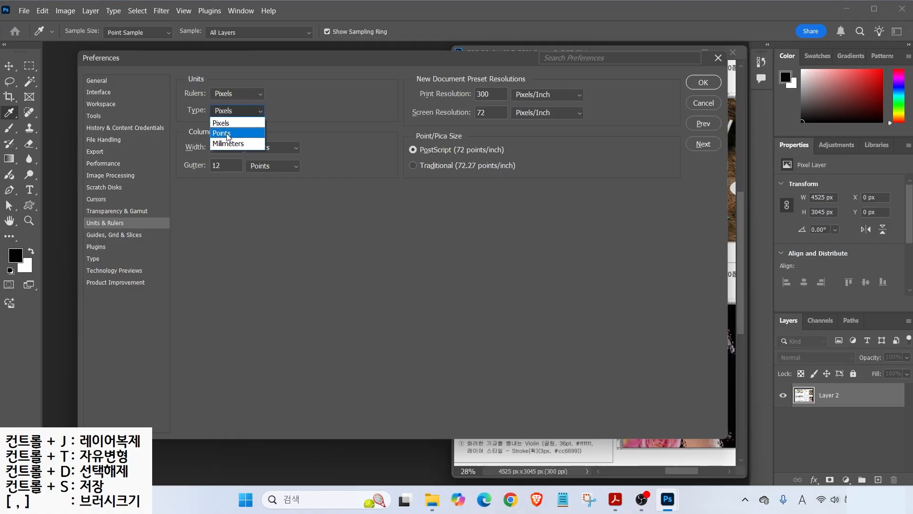
click(222, 125)
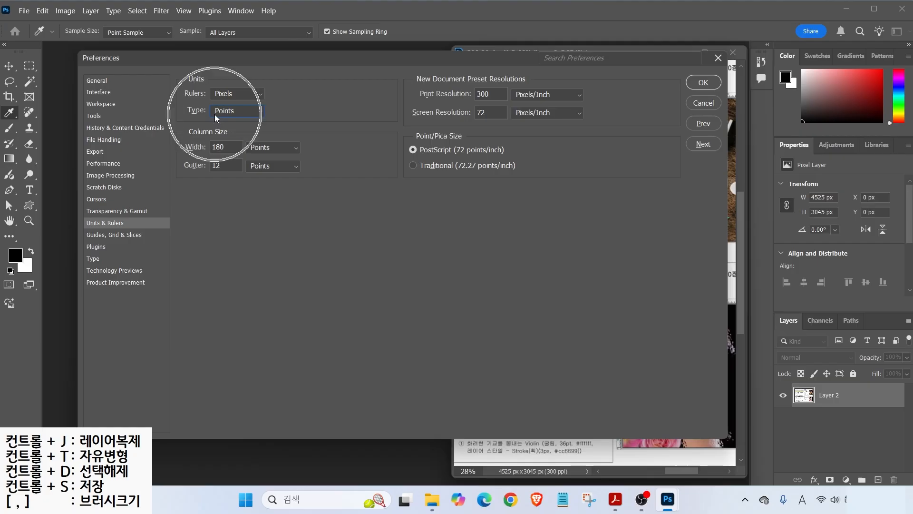
key(alt)
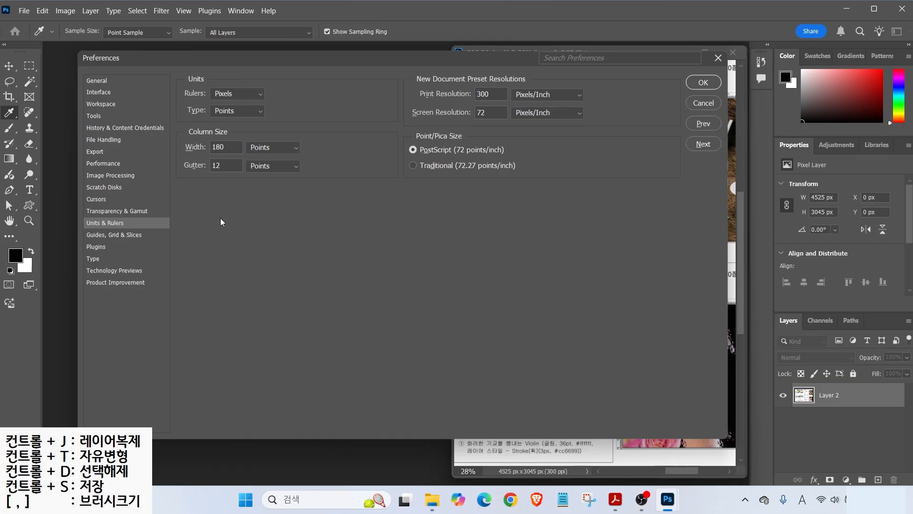
click(100, 235)
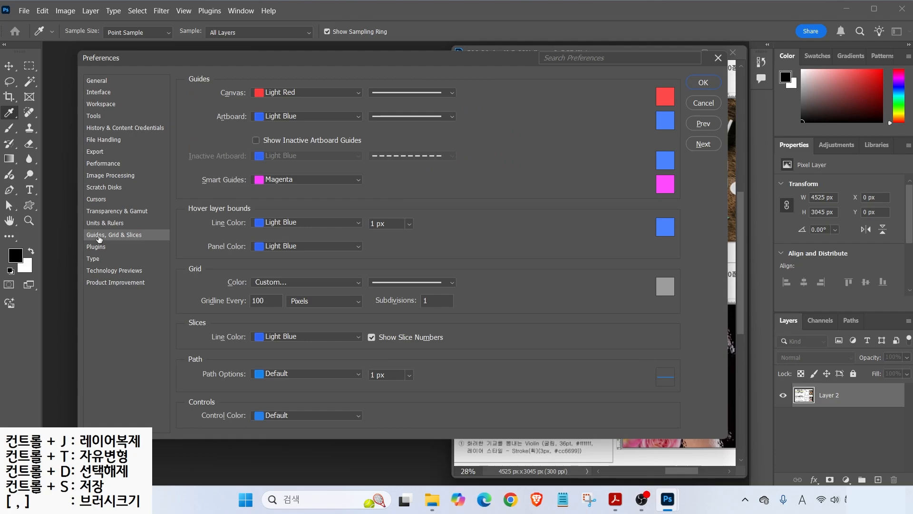
- Review the Type preferences, then apply all settings with OK
key(alt)
click(94, 260)
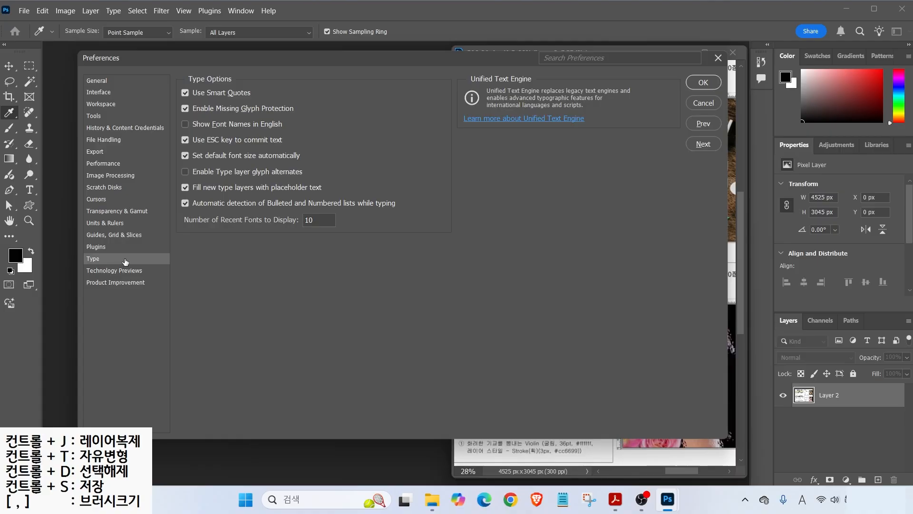
key(alt)
click(703, 83)
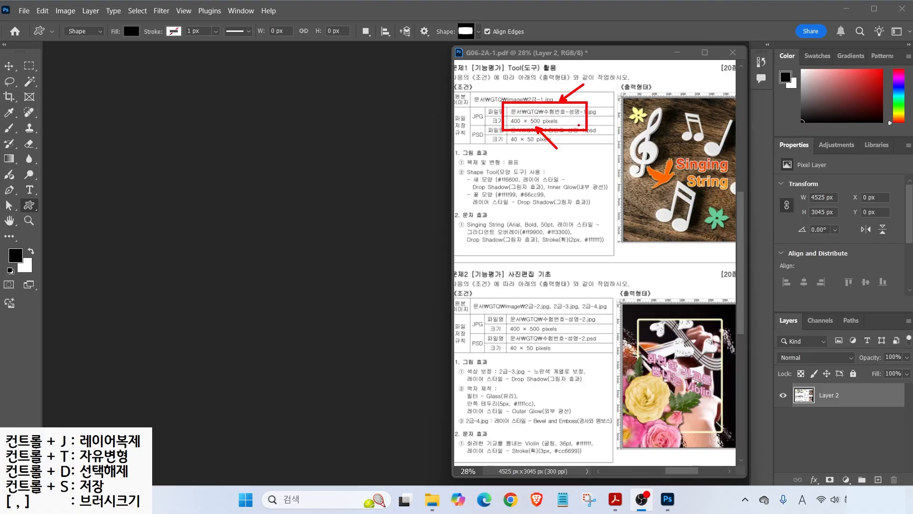
- Start a new document and name it with the candidate's number and name
click(24, 11)
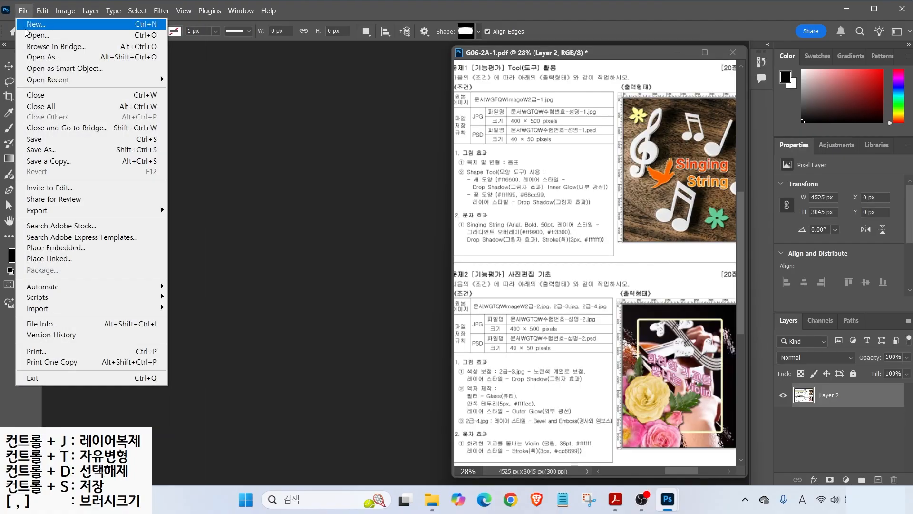
click(26, 27)
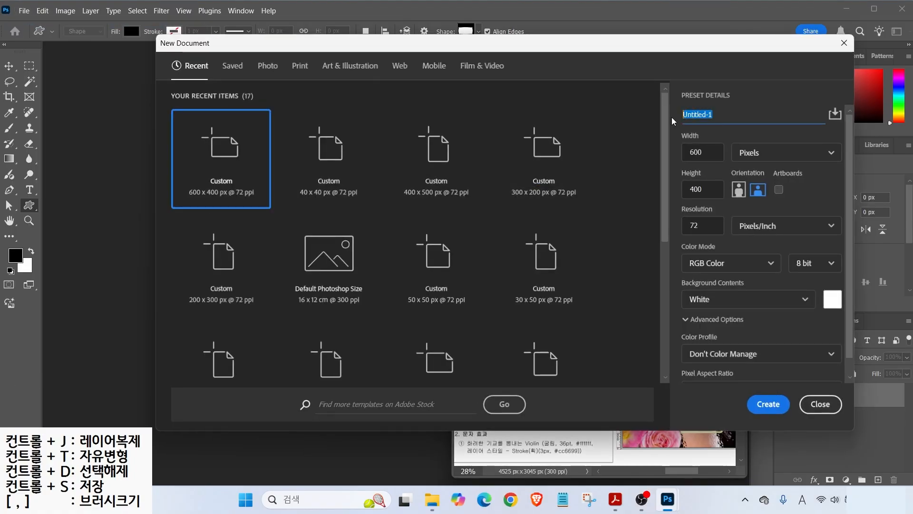
text(1234)
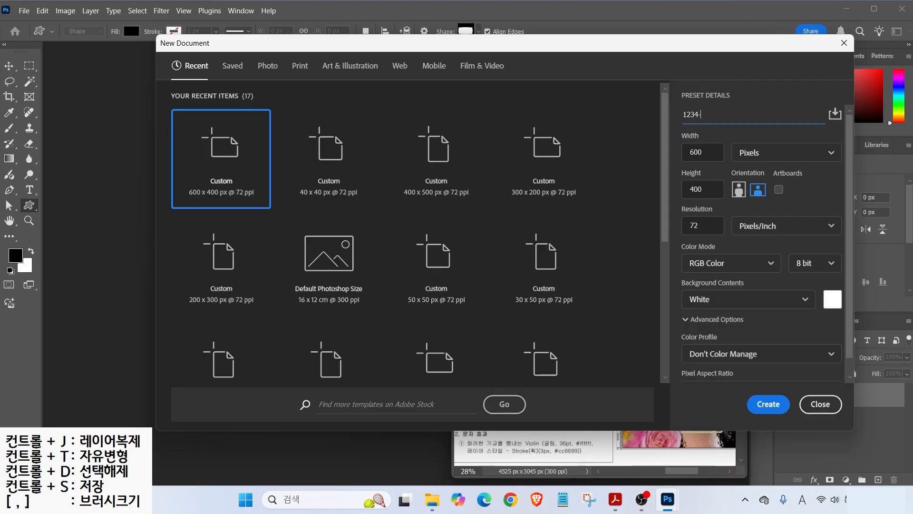
key(Hangul)
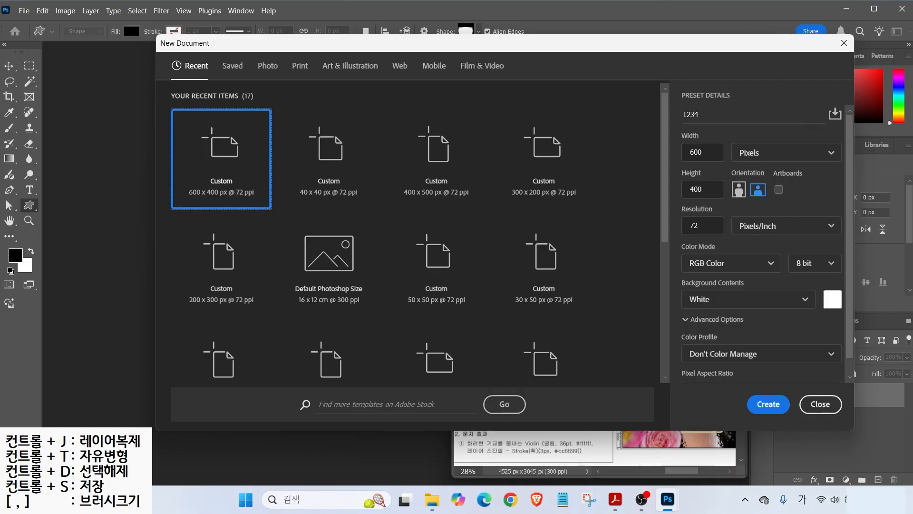
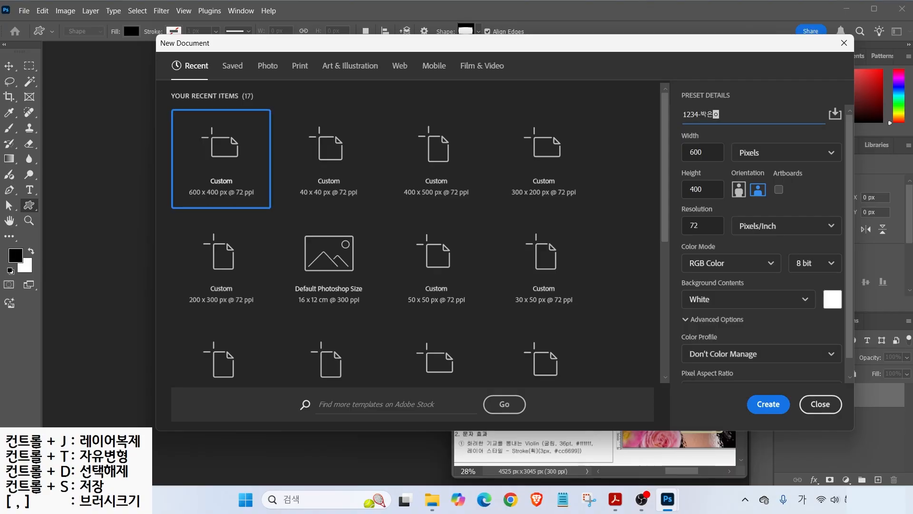
click(710, 102)
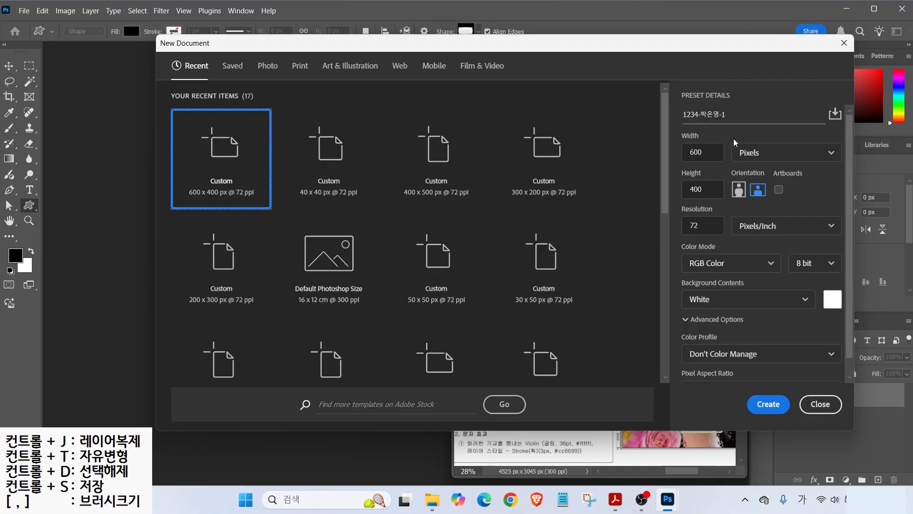
- Set the size to 400 × 500 pixels and create the document
key(ctrl+2)
drag(727, 136, 786, 165)
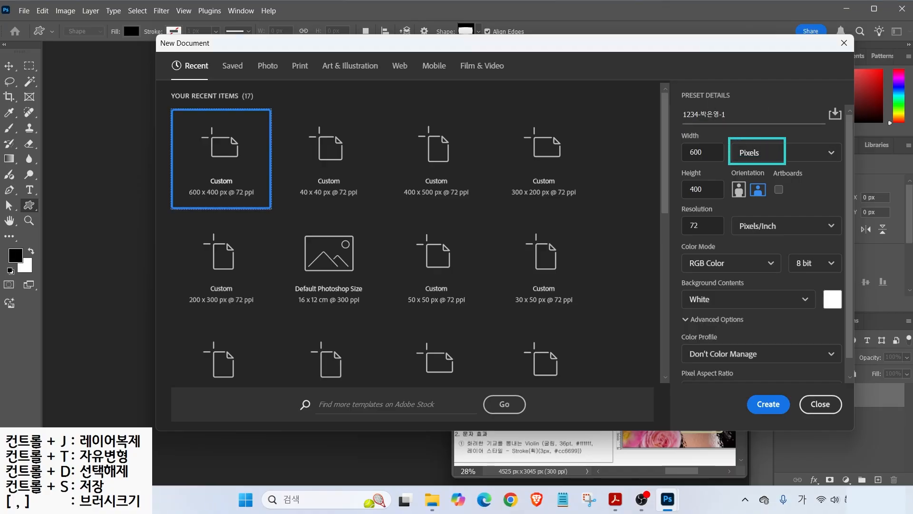
drag(795, 125, 763, 142)
key(Escape)
click(683, 158)
text(400)
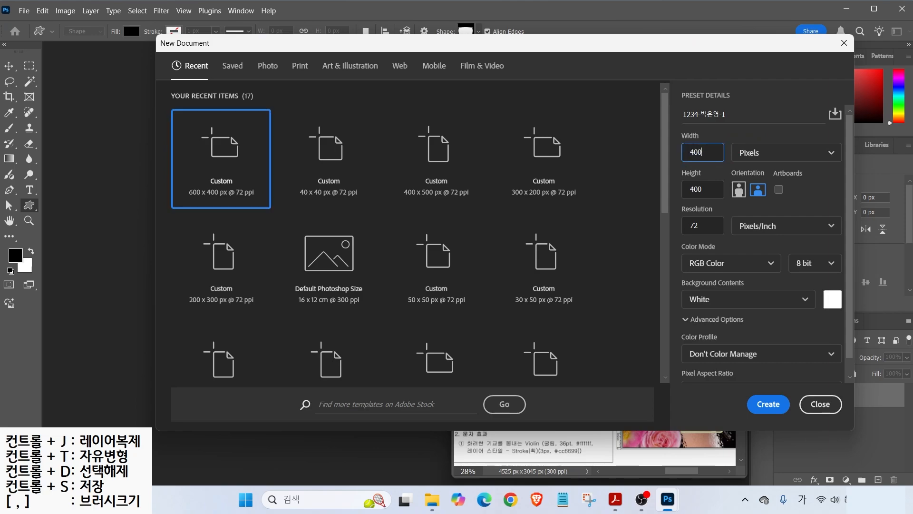
key(Tab)
text(500)
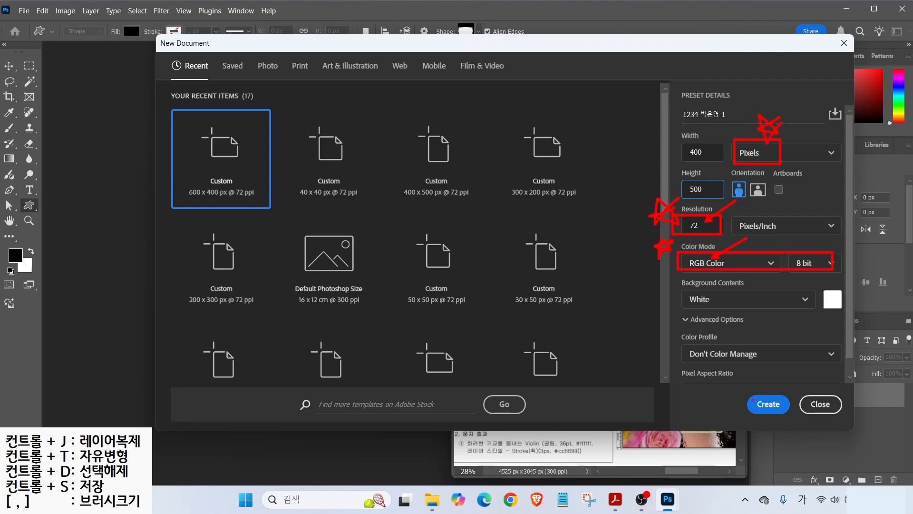
key(Return)
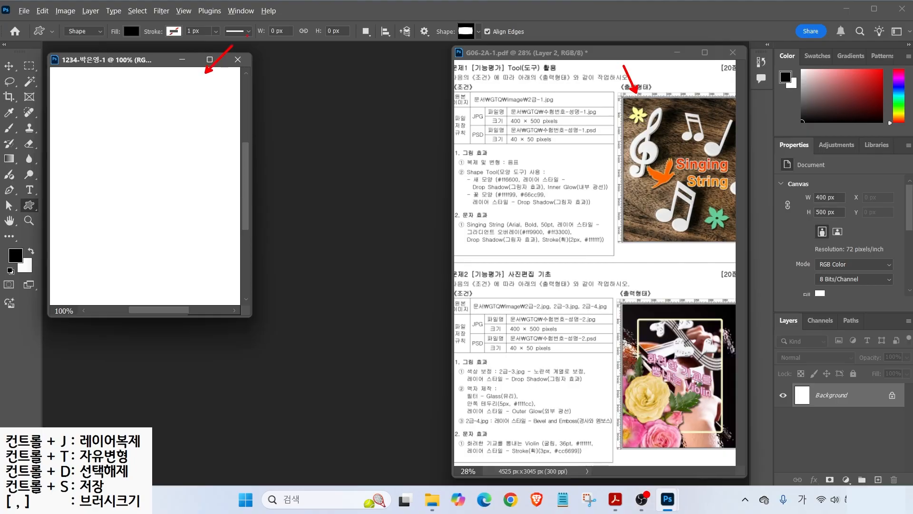
- Turn on rulers and fit the 400×500 document to the screen, checking the 100% view
click(183, 10)
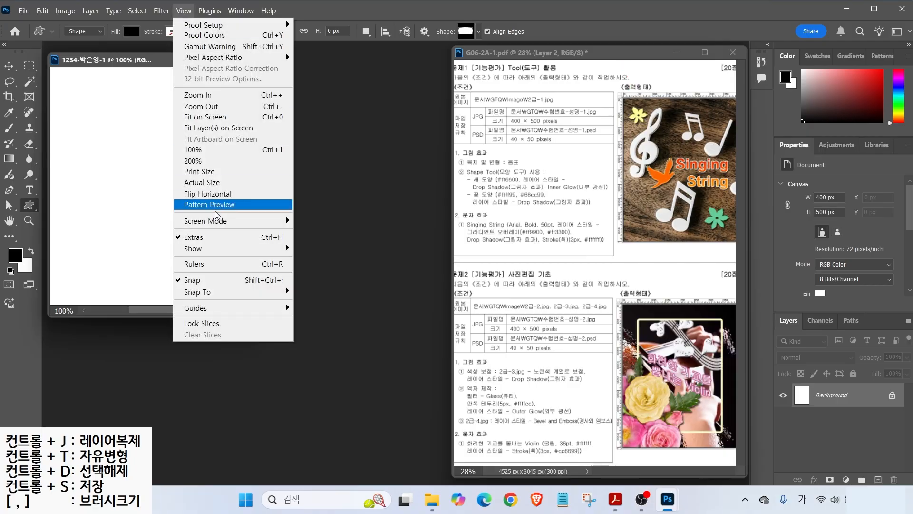
click(218, 264)
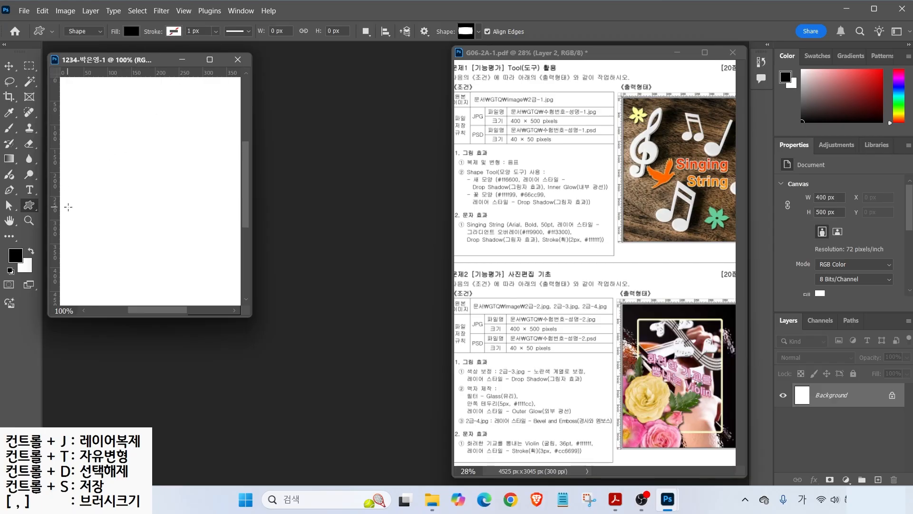
double_click(12, 223)
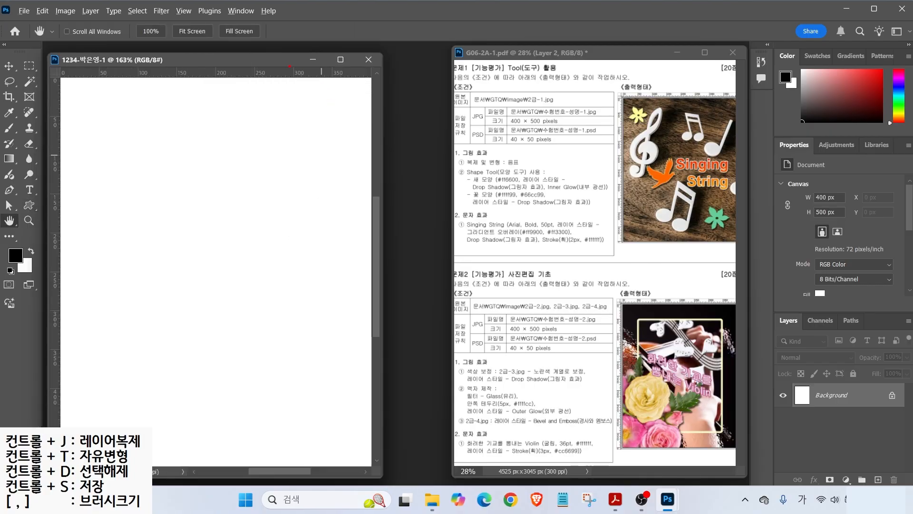
mouse_move(93, 65)
mouse_down()
mouse_move(118, 48)
mouse_move(263, 51)
mouse_up()
double_click(28, 222)
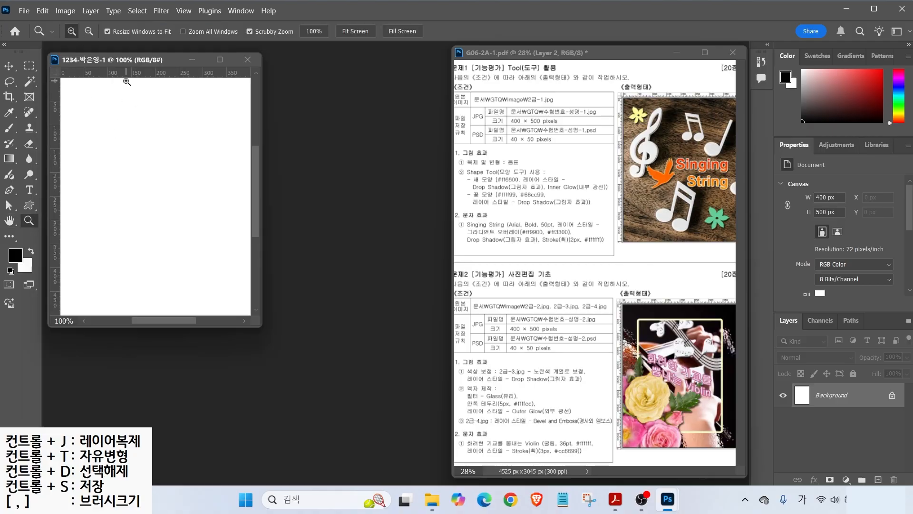
double_click(9, 220)
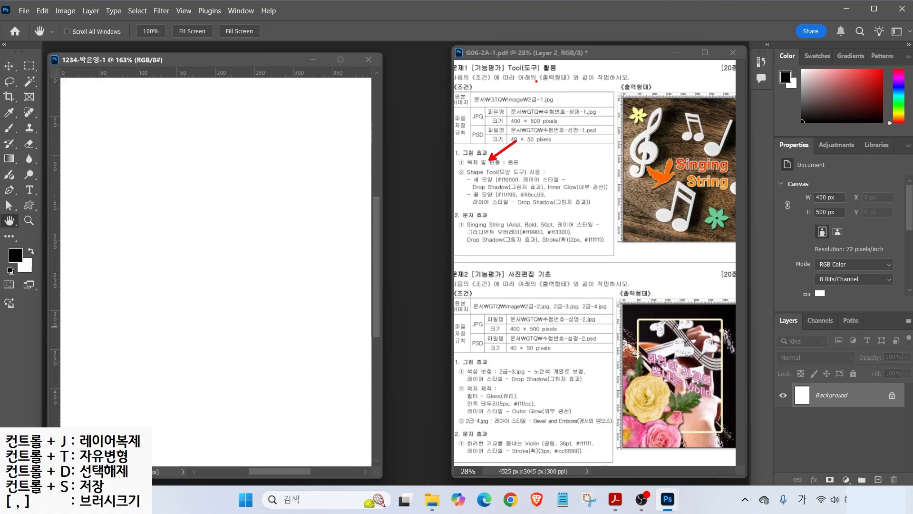
mouse_move(562, 101)
mouse_down()
mouse_move(540, 109)
mouse_move(555, 85)
mouse_move(561, 100)
mouse_up()
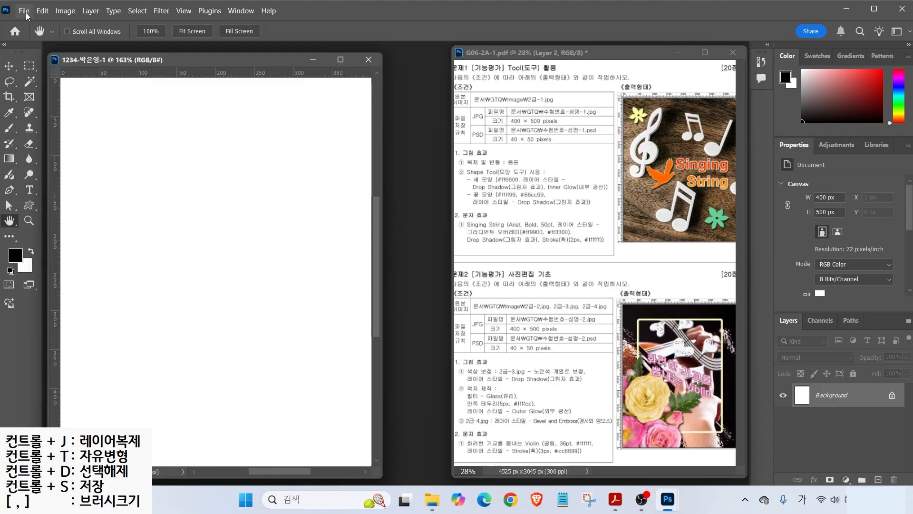
- Open 2급-1.jpg from Documents > GTQ > image and move its window down and right
click(25, 12)
click(35, 36)
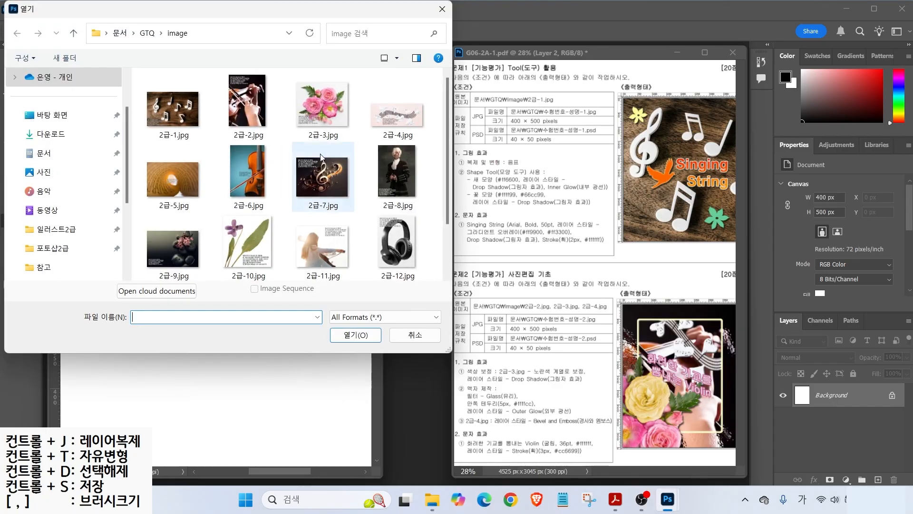
click(43, 153)
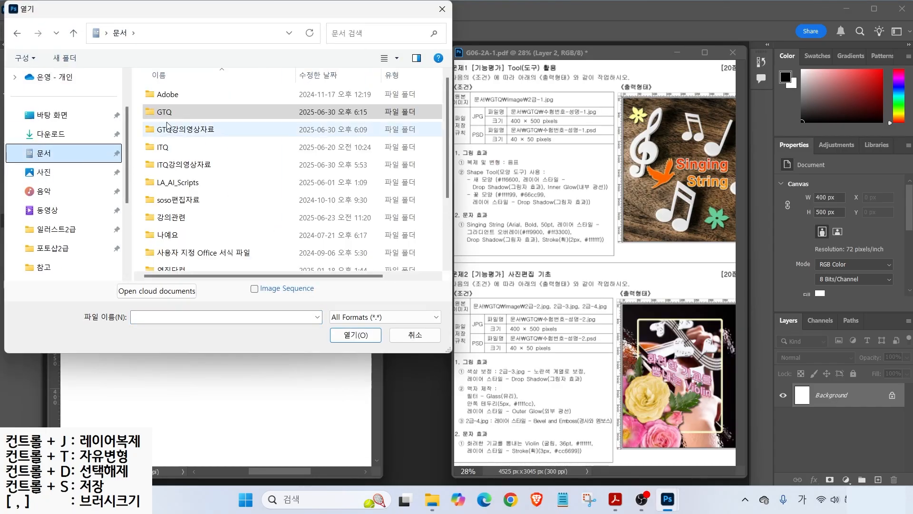
double_click(161, 107)
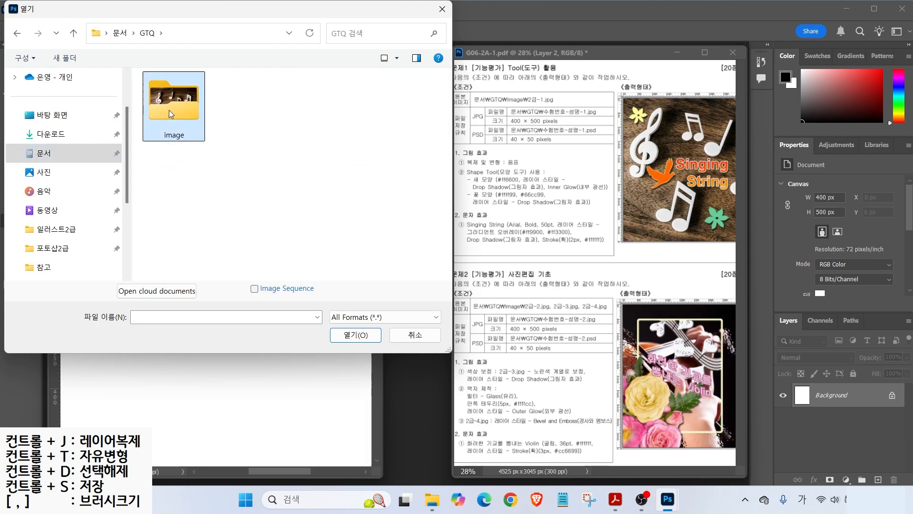
double_click(169, 110)
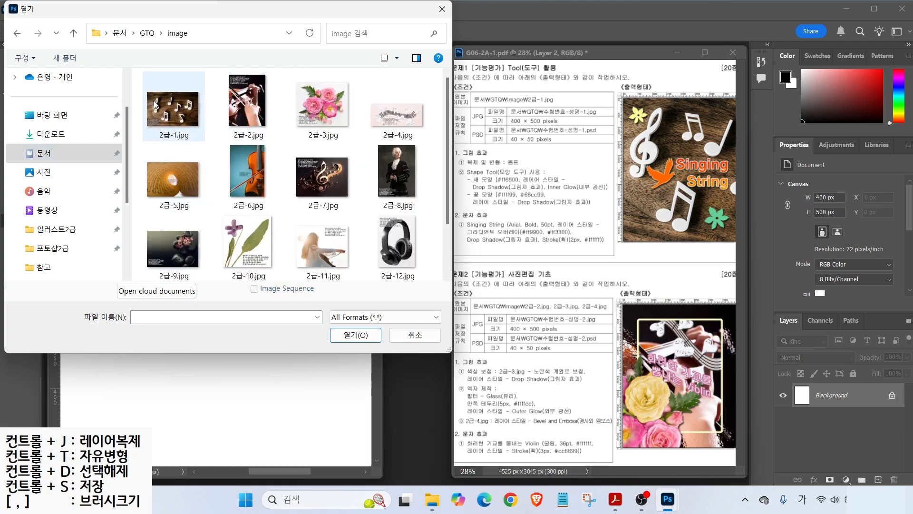
click(170, 109)
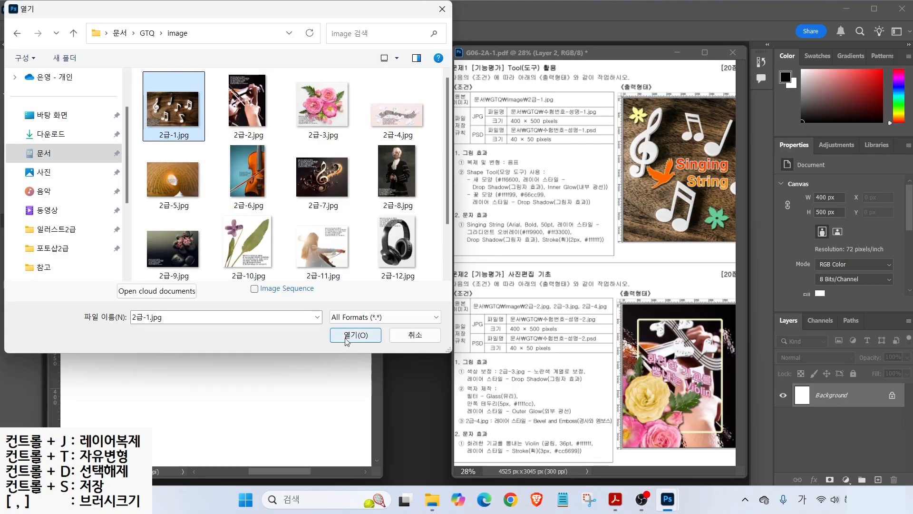
click(355, 335)
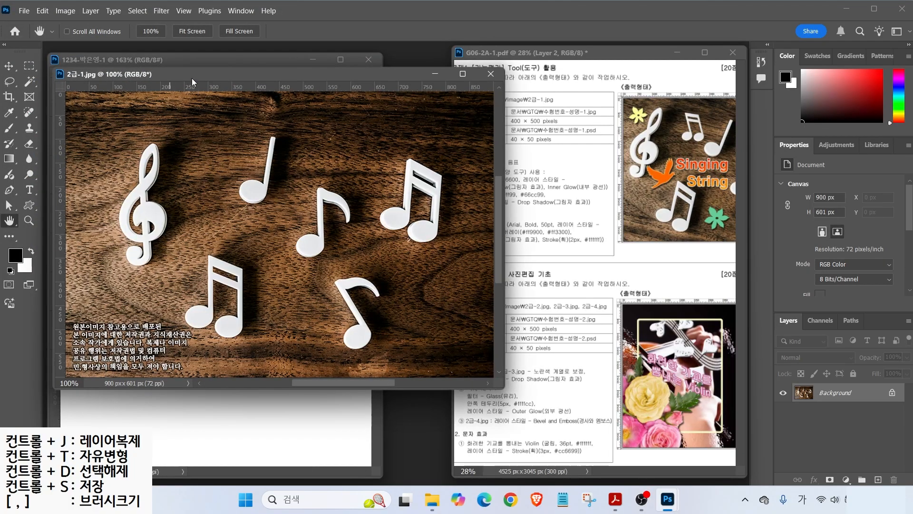
drag(192, 78, 237, 112)
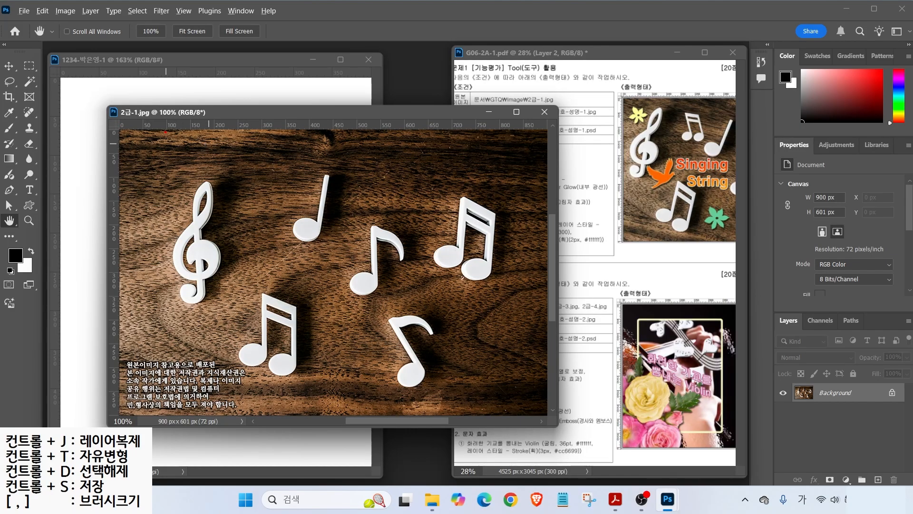
- Set the photo's height to 500 px with proportions linked, making it 749 × 500 px
click(63, 12)
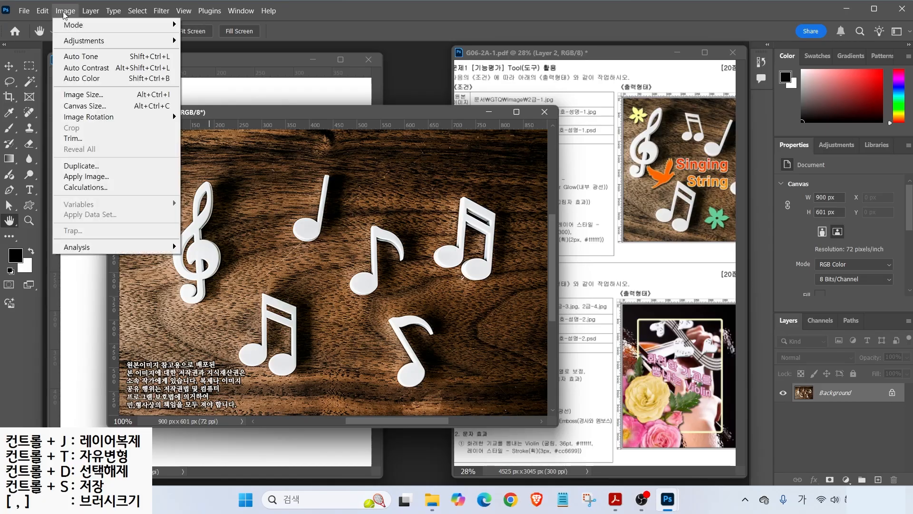
click(82, 95)
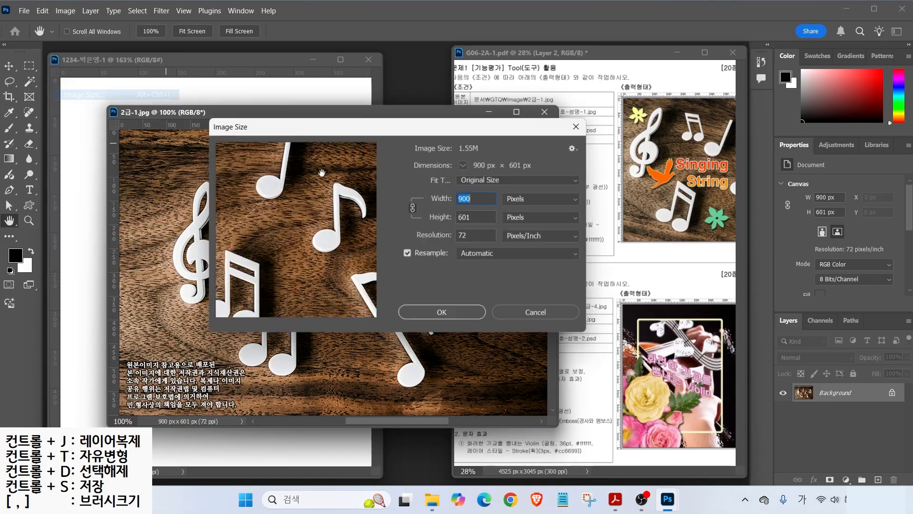
text(400)
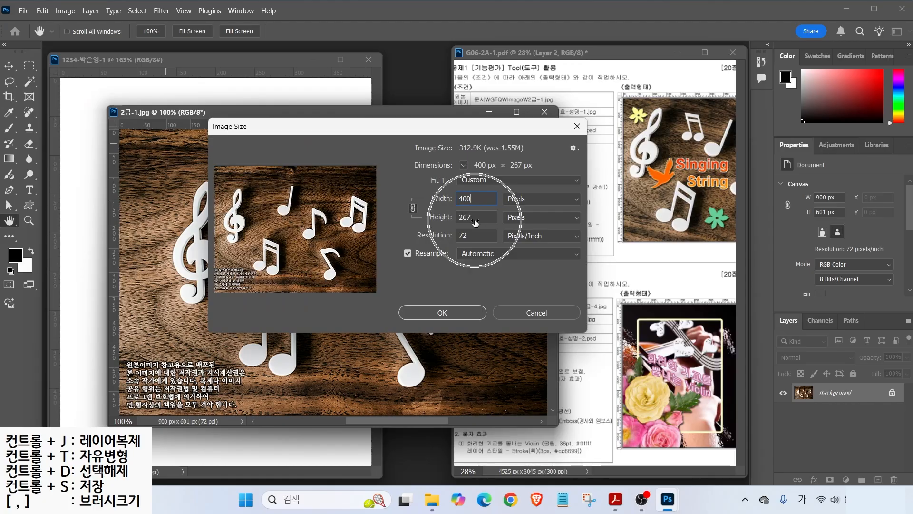
key(Tab)
text(500)
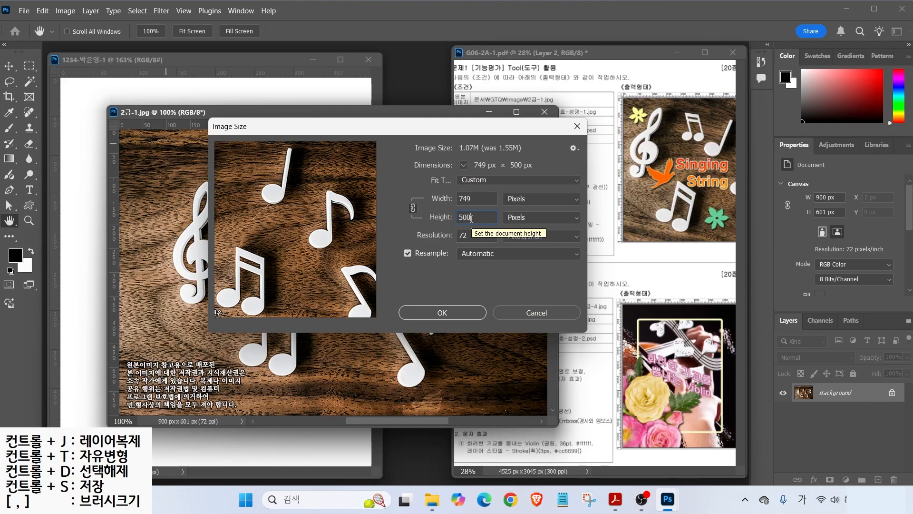
click(451, 314)
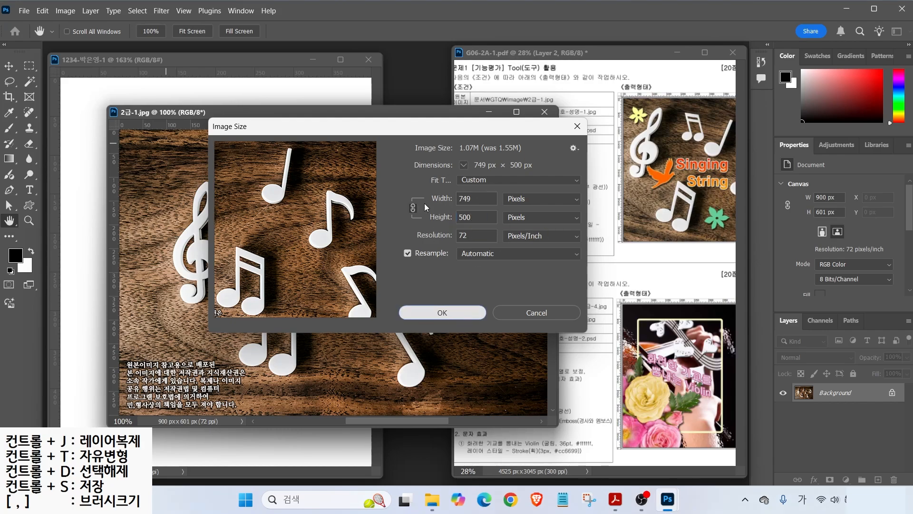
click(440, 313)
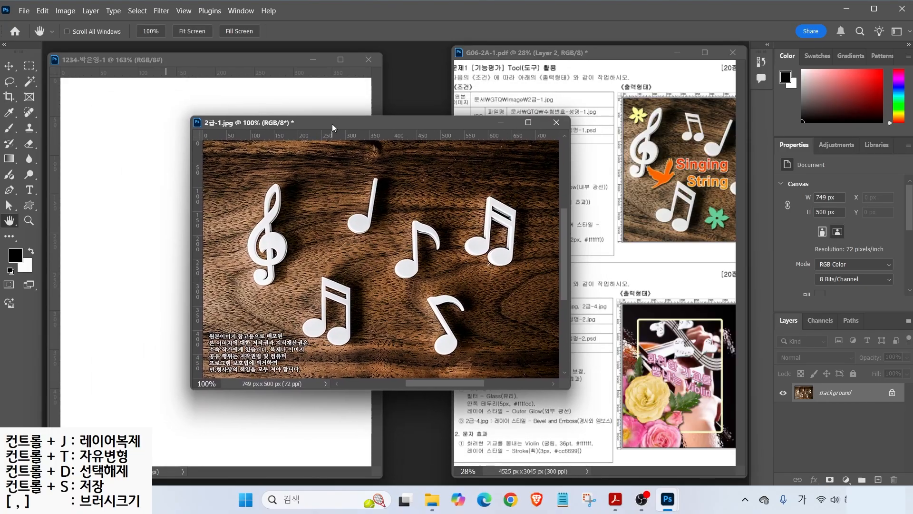
- Drag the resized photo into the 400 × 500 document as Layer 1, closing 2급-1.jpg unsaved
click(9, 66)
drag(287, 165, 143, 202)
drag(222, 222, 242, 204)
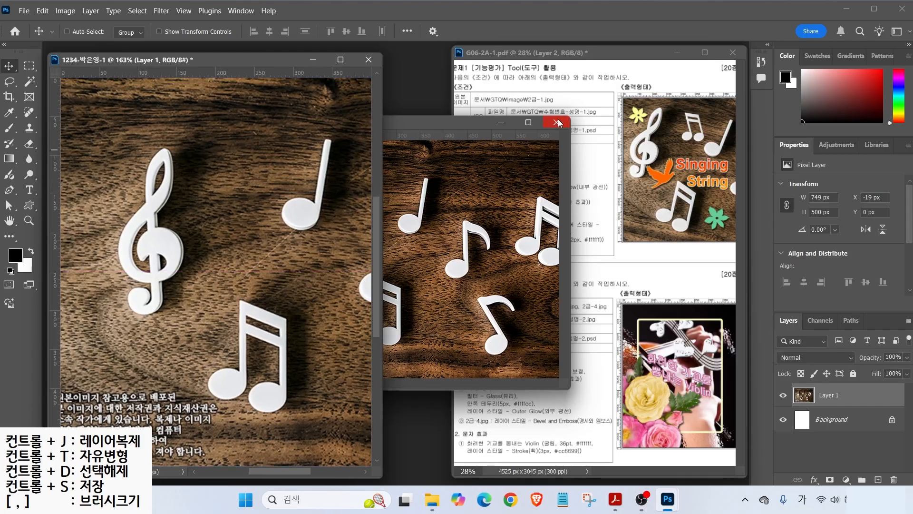
click(556, 121)
click(471, 198)
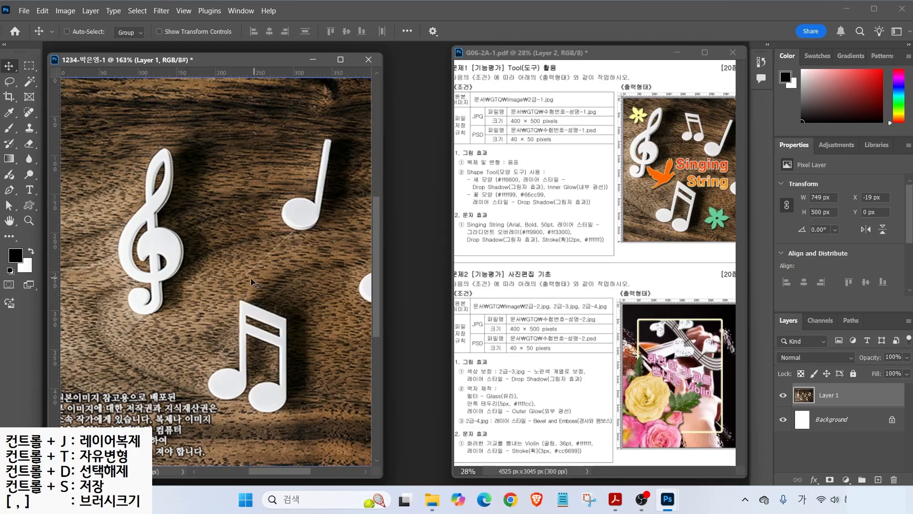
- Reposition the Layer 1 photo on the canvas and start a free transform
drag(241, 291, 195, 287)
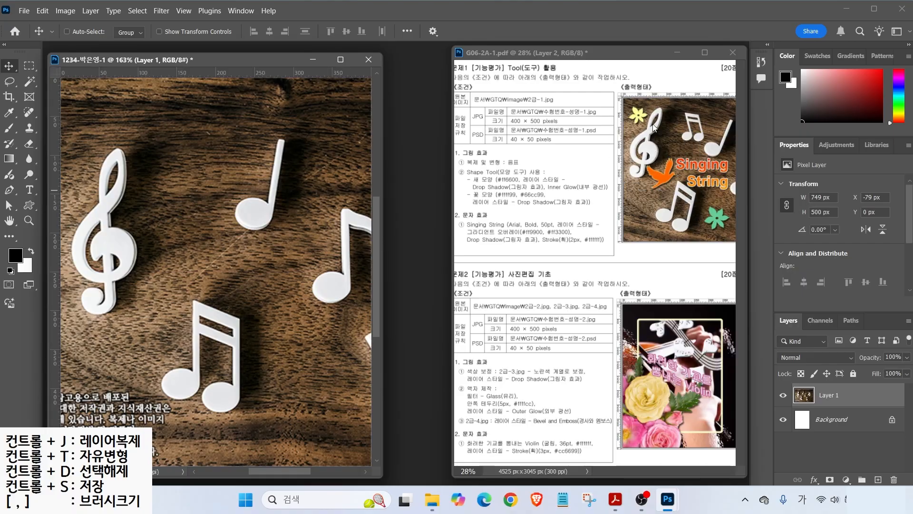
drag(224, 256, 291, 257)
key(ctrl+t)
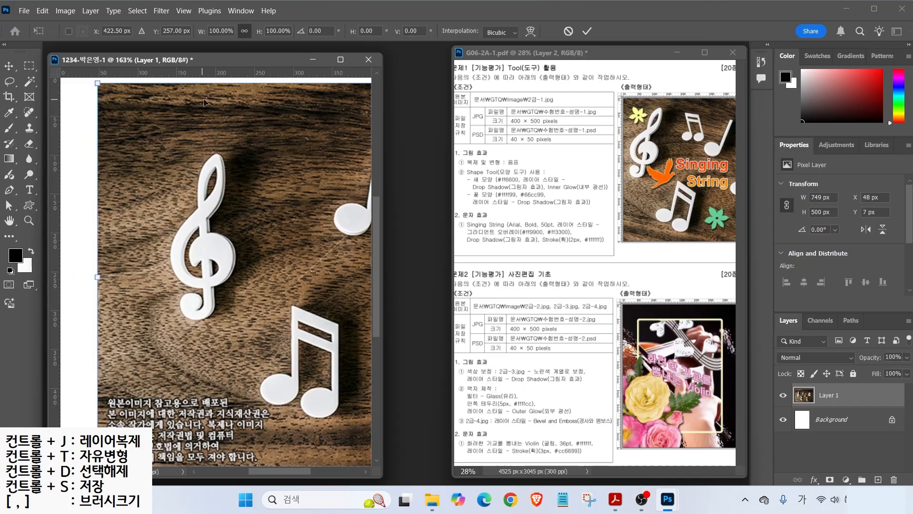
- Scale Layer 1 up to about 908 × 606 px, align it on the canvas and commit
key(Return)
click(42, 11)
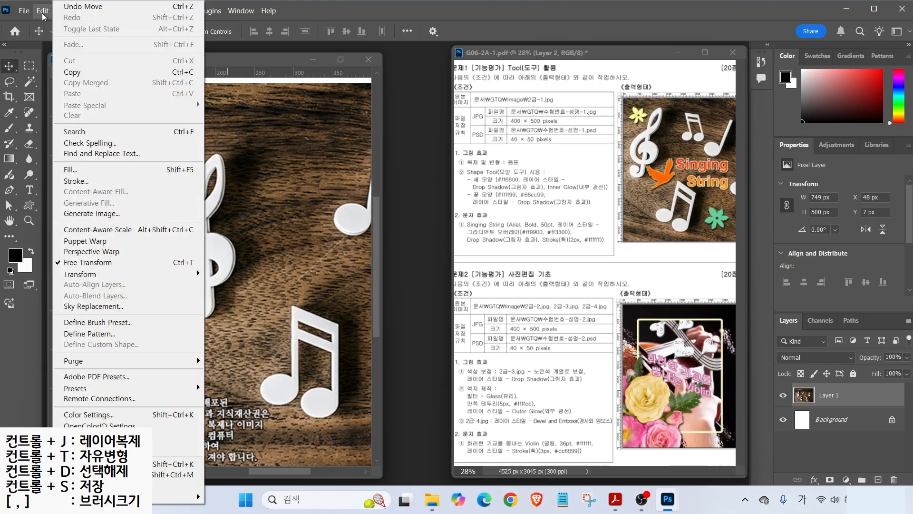
click(92, 266)
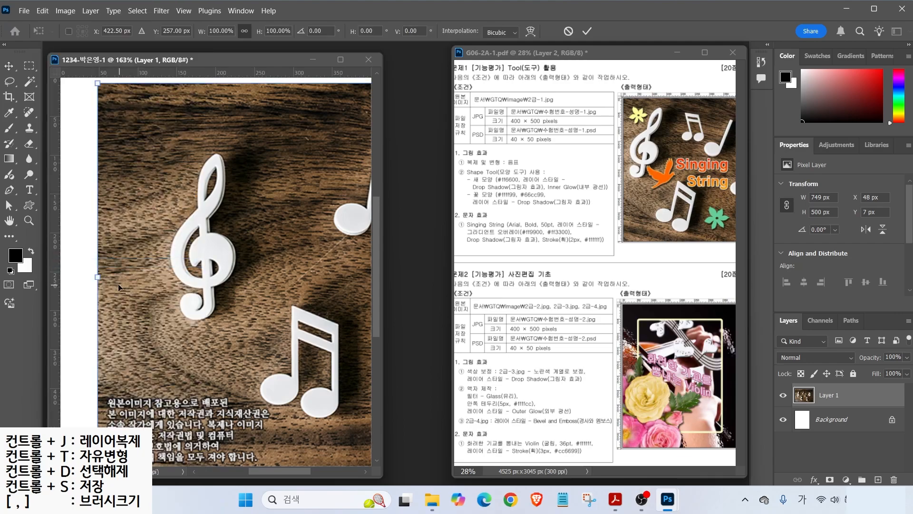
drag(98, 277, 257, 273)
scroll(332, 253, right, 1)
drag(150, 259, 98, 254)
drag(193, 260, 210, 251)
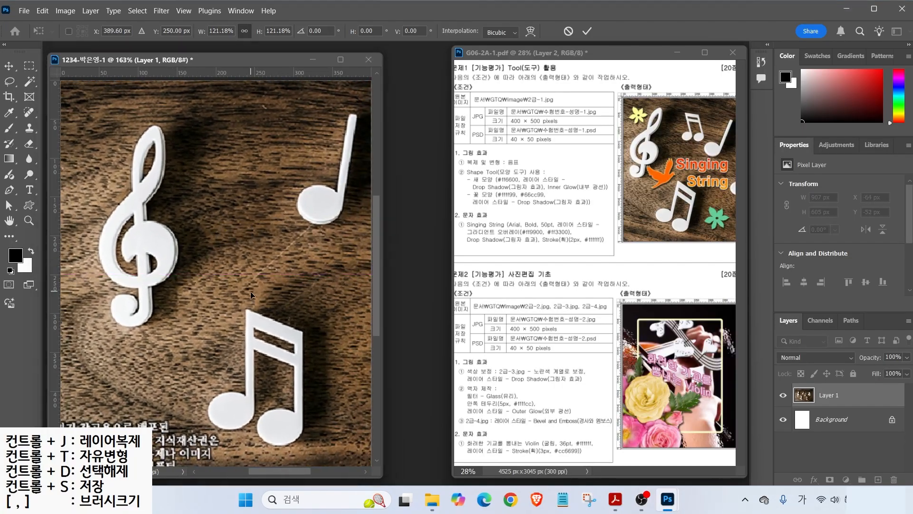
drag(256, 320, 231, 301)
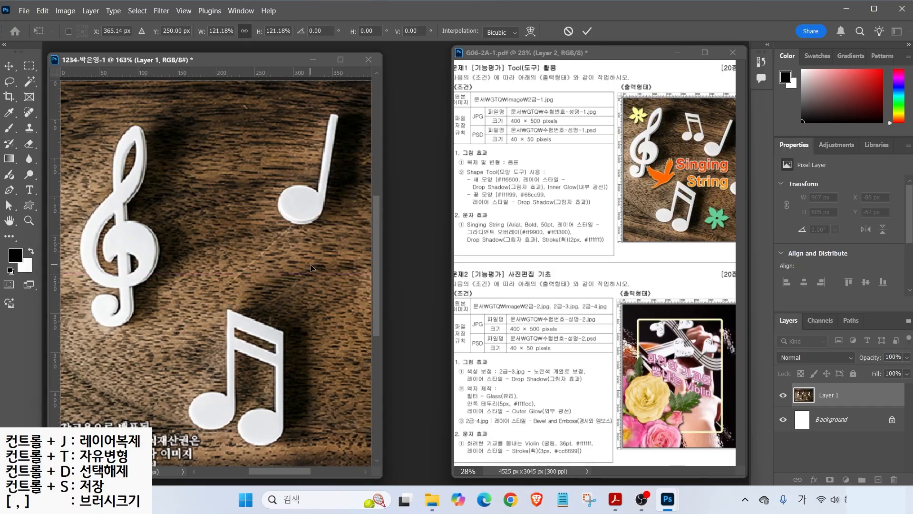
key(Return)
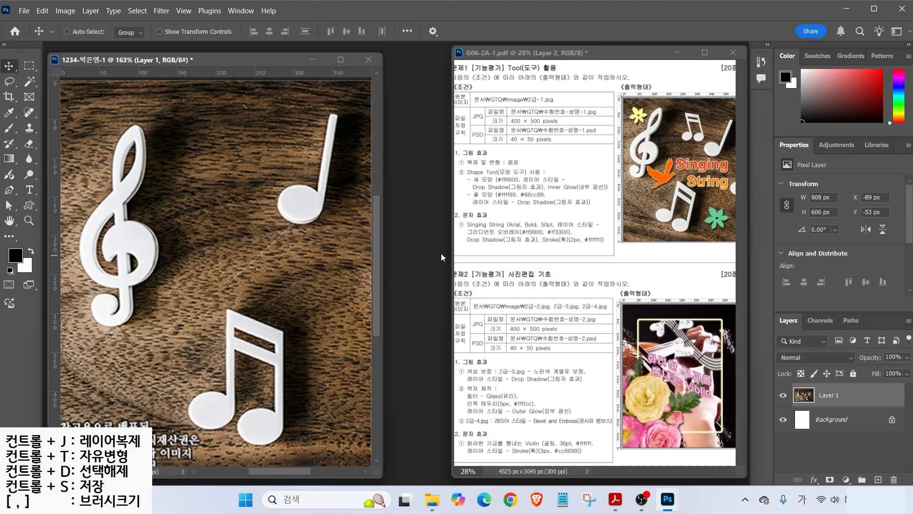
- Rearrange the panels on the right and pick the Quick Selection tool
mouse_move(524, 165)
mouse_down()
mouse_move(503, 170)
mouse_move(527, 153)
mouse_up()
mouse_move(695, 213)
mouse_down()
mouse_move(652, 205)
mouse_move(697, 214)
mouse_move(694, 229)
mouse_up()
mouse_move(675, 145)
mouse_down()
mouse_move(707, 148)
mouse_move(703, 106)
mouse_up()
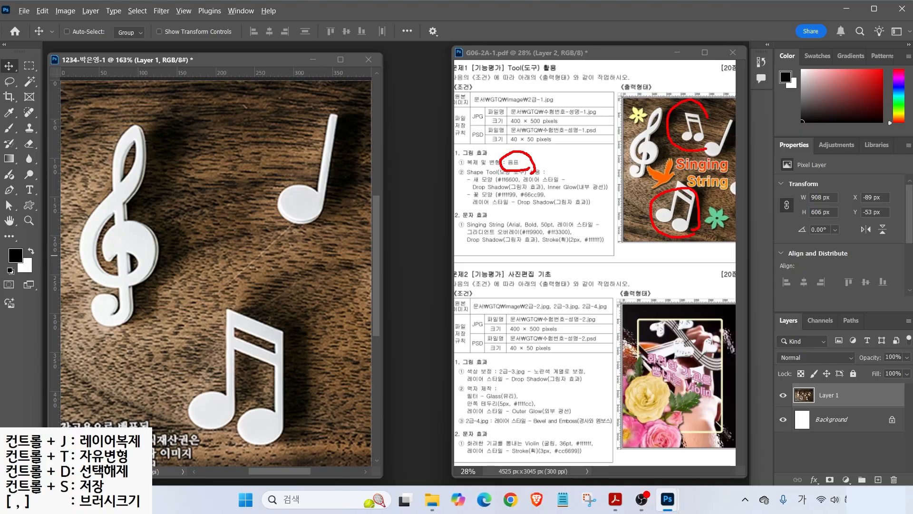
drag(683, 200, 687, 156)
key(Escape)
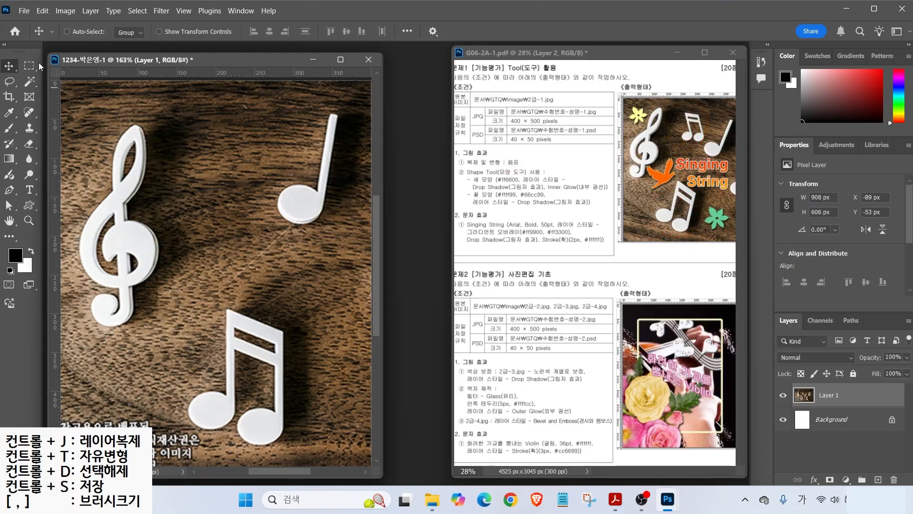
drag(29, 81, 73, 93)
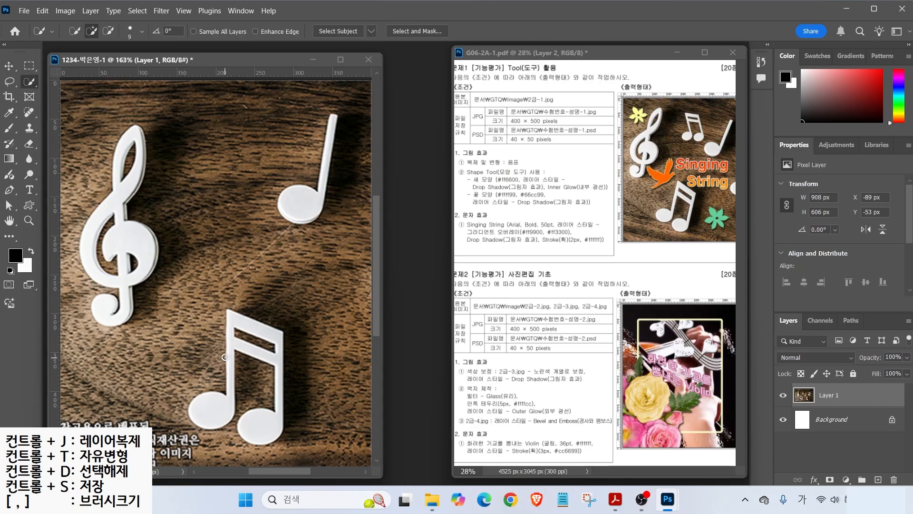
- Select the beamed eighth notes at the bottom using Object Selection in lasso mode
click(258, 329)
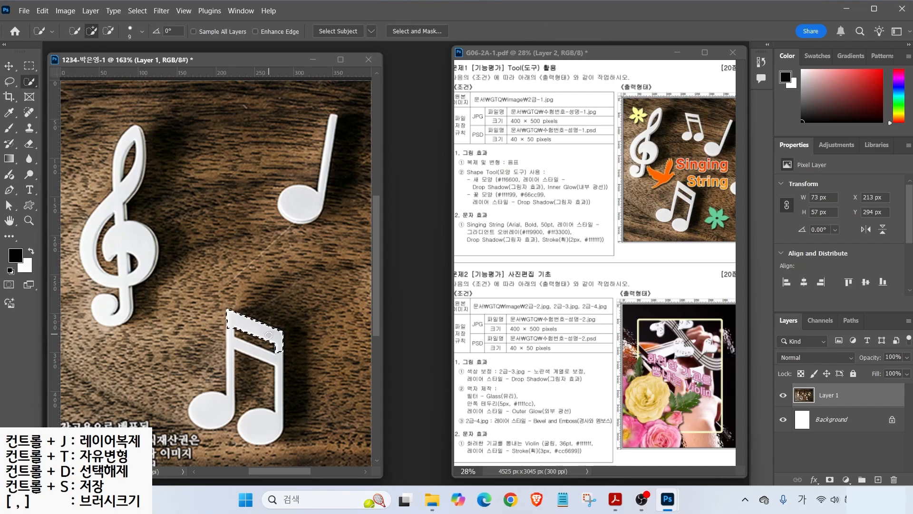
drag(30, 80, 69, 80)
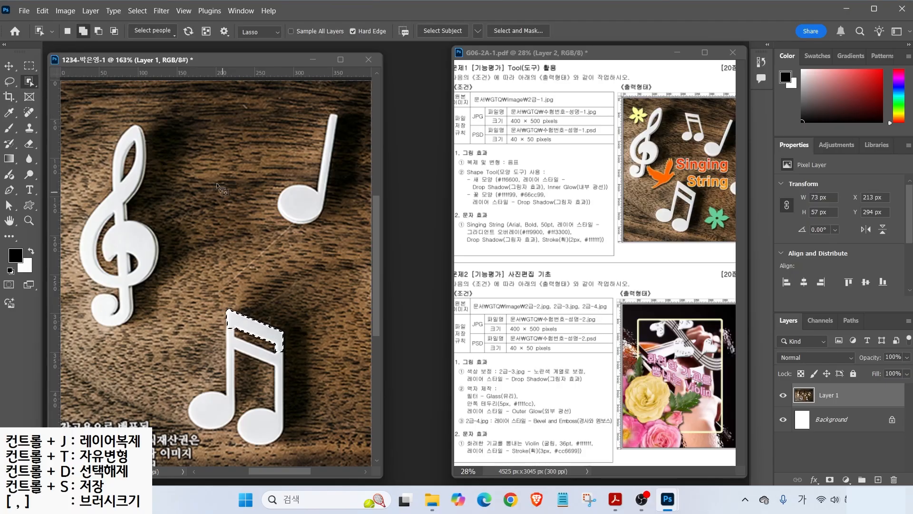
mouse_move(286, 37)
mouse_down()
mouse_move(264, 50)
mouse_move(211, 29)
mouse_up()
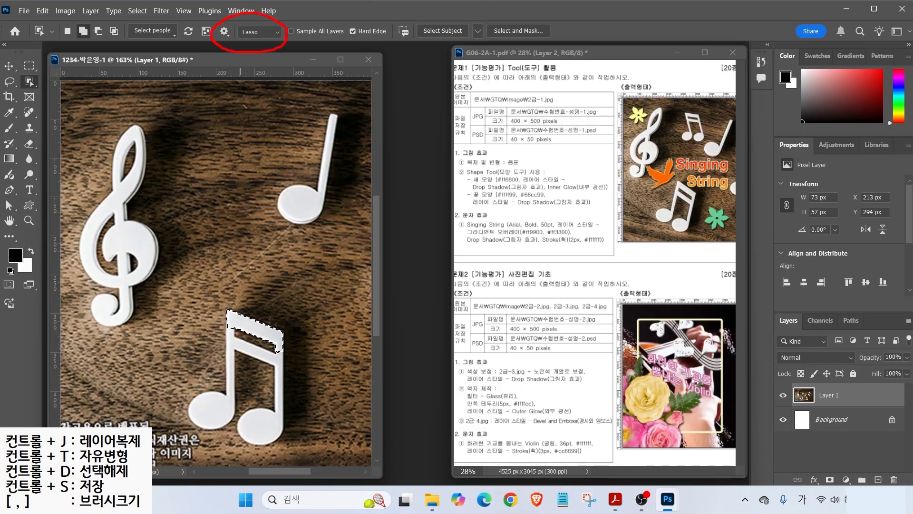
click(272, 33)
click(263, 54)
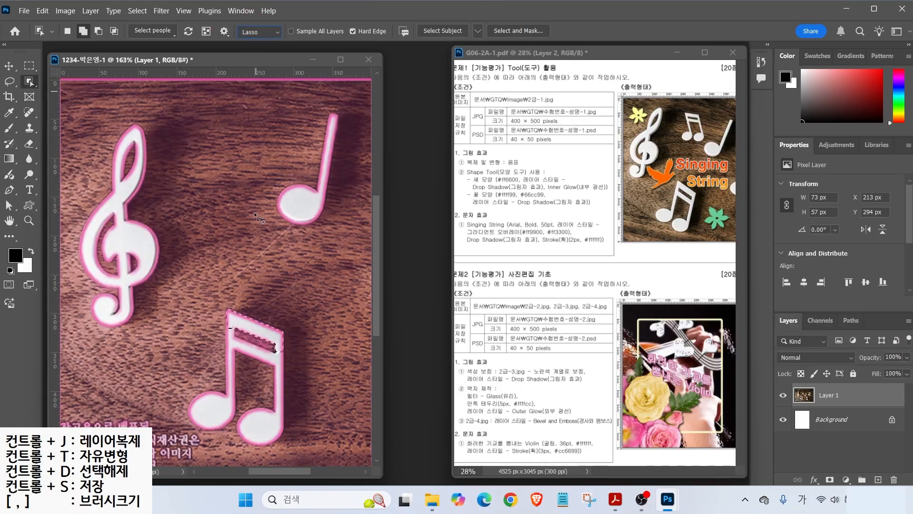
mouse_move(239, 293)
mouse_down()
mouse_move(210, 302)
mouse_move(201, 369)
mouse_up()
mouse_move(164, 430)
mouse_down()
mouse_move(240, 459)
mouse_move(280, 454)
mouse_move(306, 421)
mouse_move(305, 325)
mouse_move(291, 306)
mouse_move(236, 296)
mouse_up()
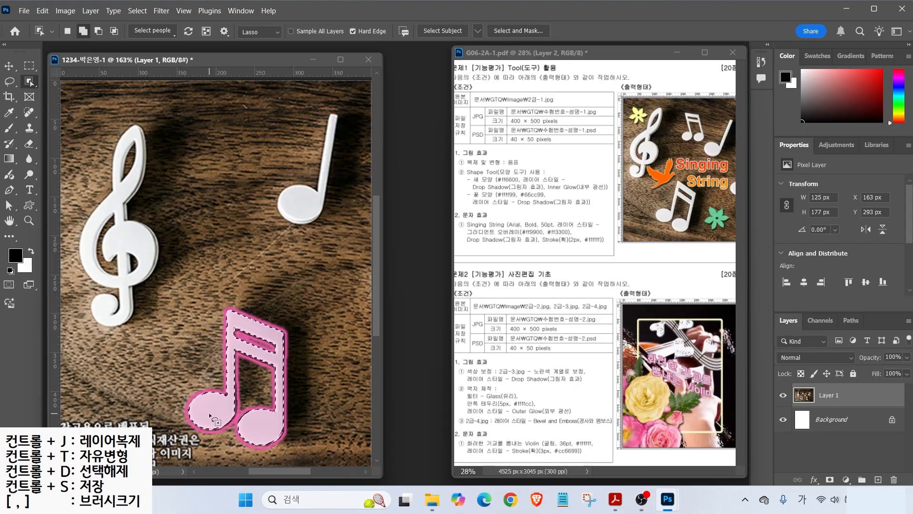
- Copy the selected eighth notes onto a new Layer 2 with Ctrl+J
right_click(28, 84)
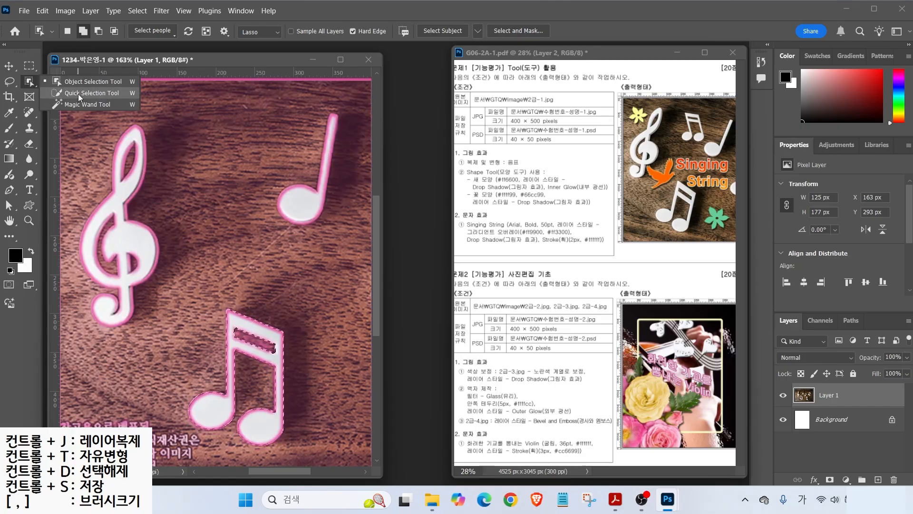
click(78, 93)
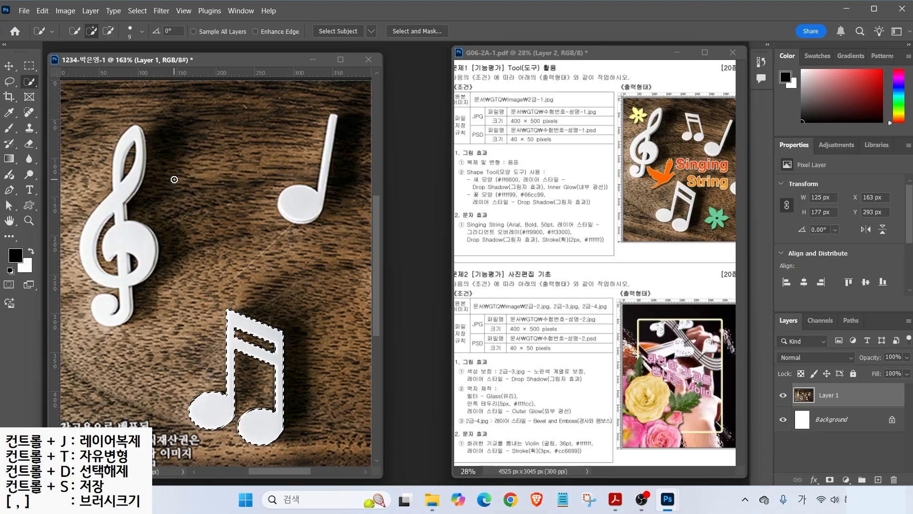
key(ctrl+j)
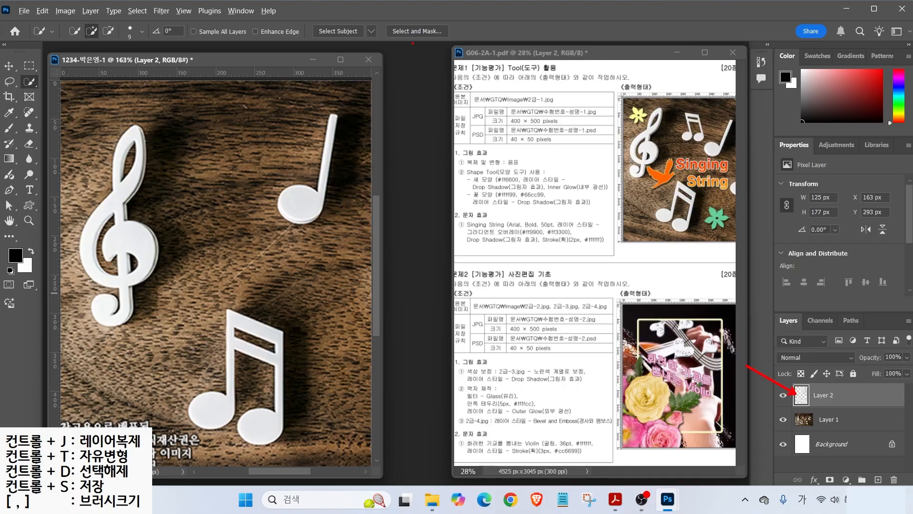
- Move the copied eighth notes up near the treble clef
click(8, 65)
ctrl+click(238, 356)
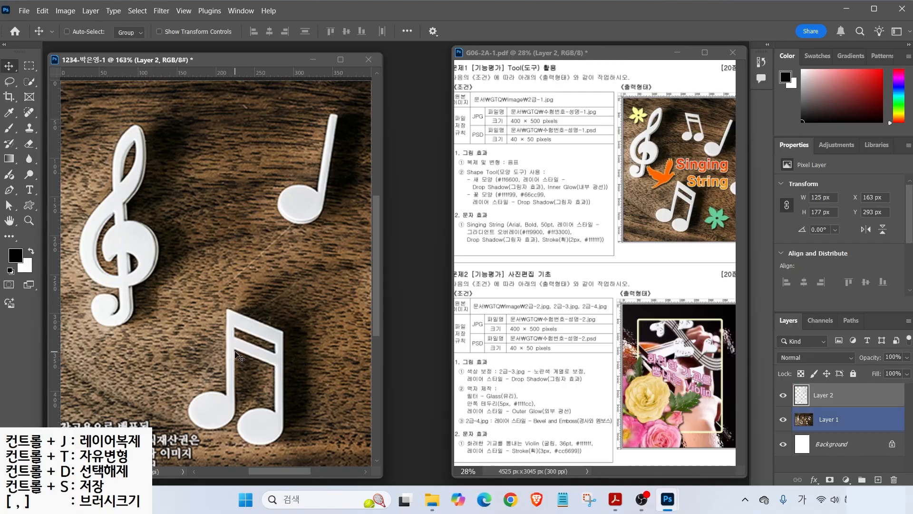
drag(235, 352, 216, 159)
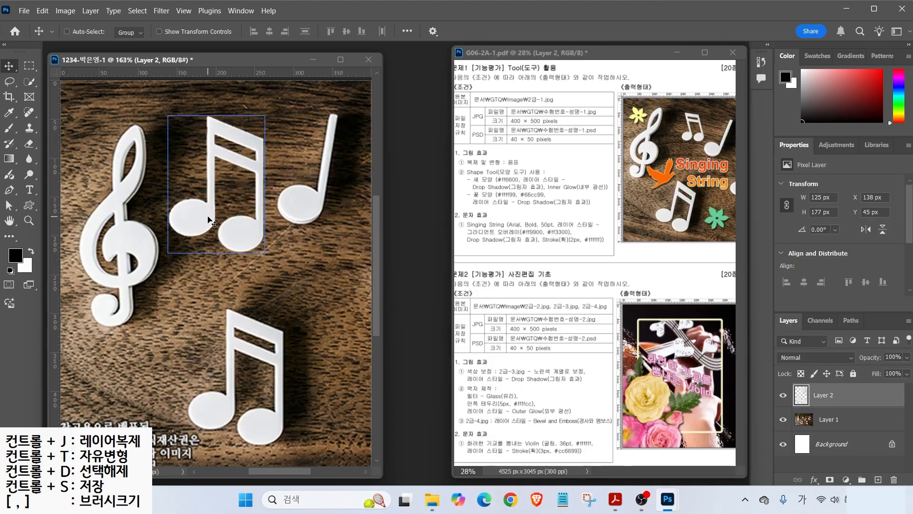
- Scale the eighth notes to about 53% and rotate them about -31°, then commit
click(42, 10)
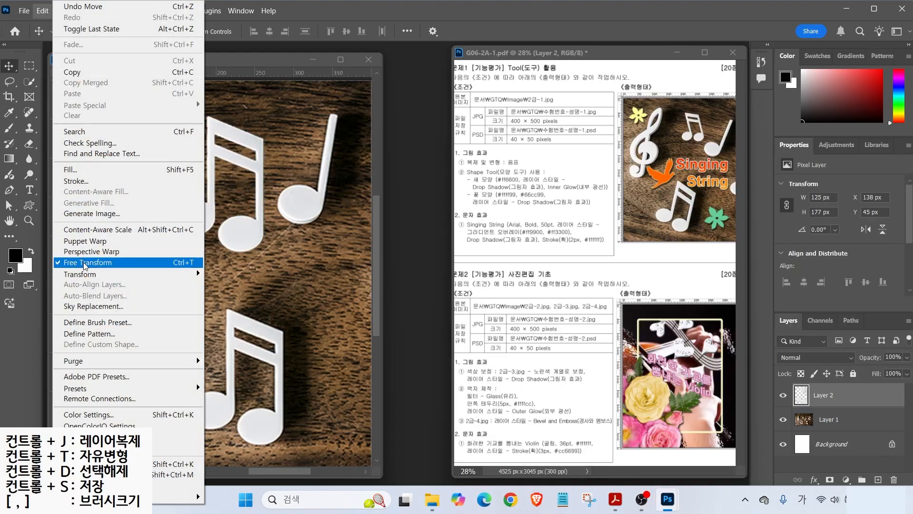
click(177, 263)
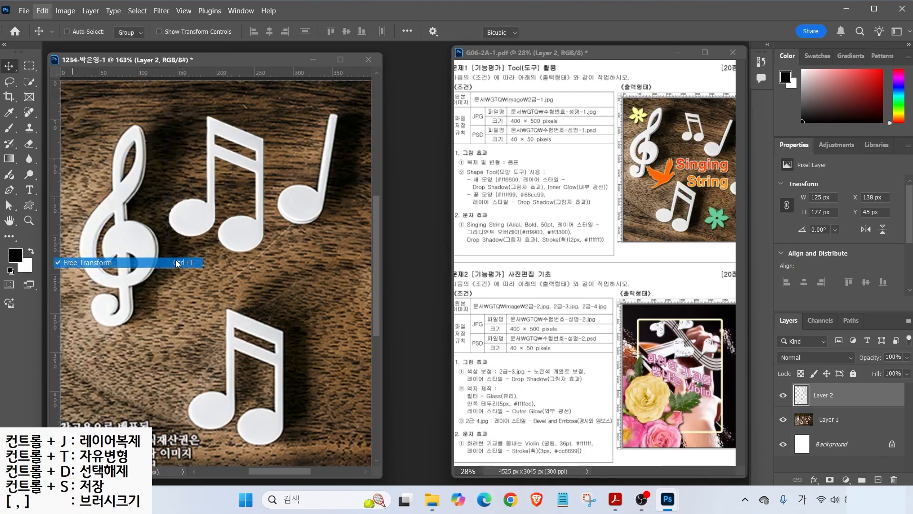
drag(265, 114, 202, 163)
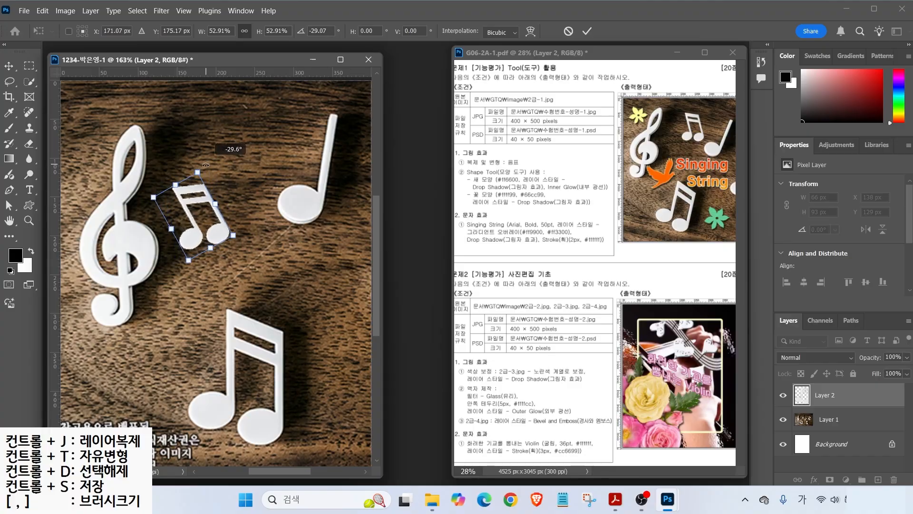
drag(200, 243, 251, 181)
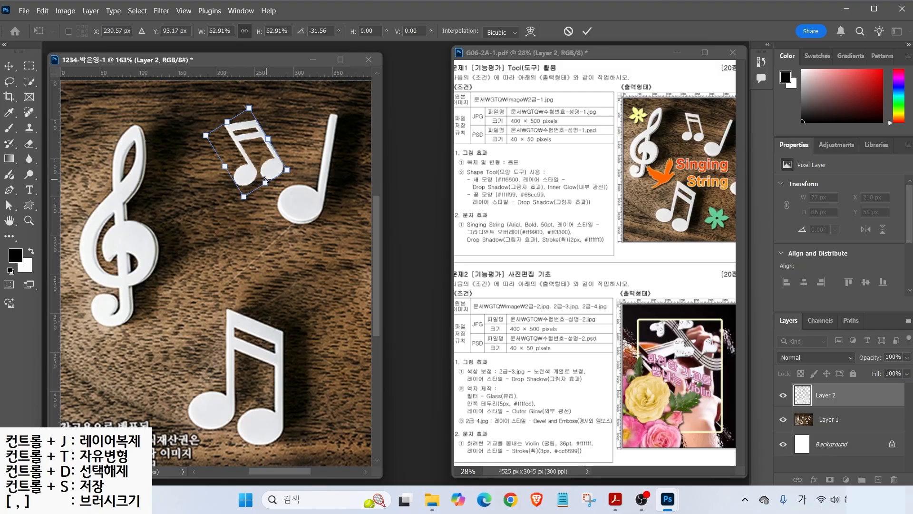
key(Return)
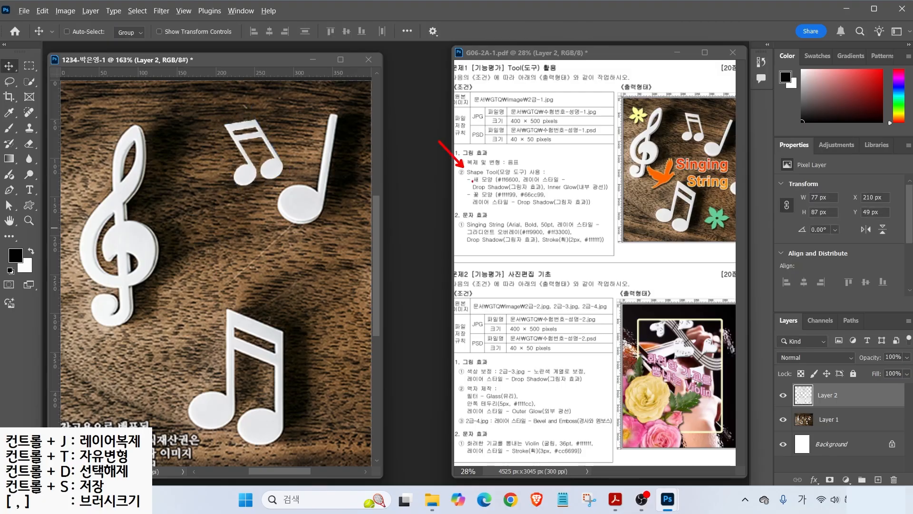
- Select the Custom Shape Tool from the shape tools flyout
mouse_move(469, 186)
mouse_down()
mouse_move(503, 187)
mouse_move(505, 199)
mouse_up()
mouse_move(2, 46)
mouse_down()
mouse_move(43, 182)
mouse_move(57, 276)
mouse_up()
drag(18, 177, 39, 195)
key(Escape)
mouse_move(29, 205)
mouse_down()
mouse_move(54, 207)
mouse_move(62, 261)
mouse_up()
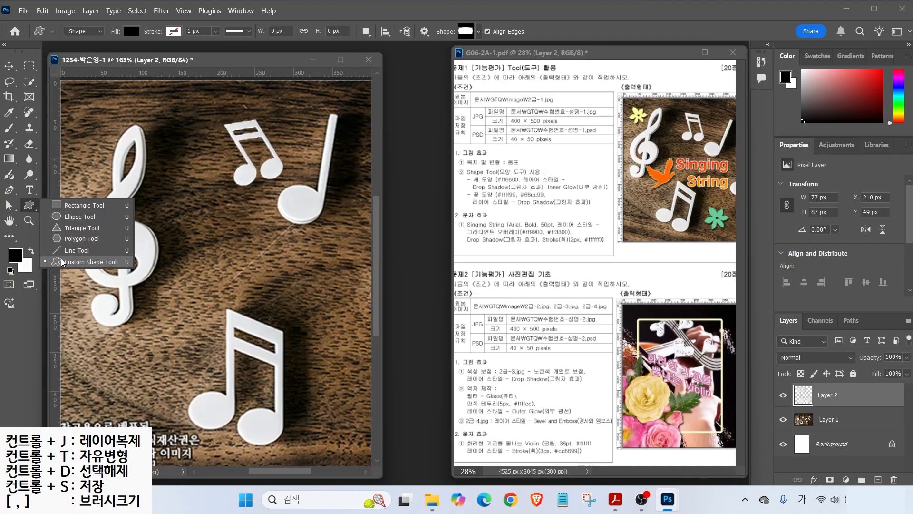
click(62, 261)
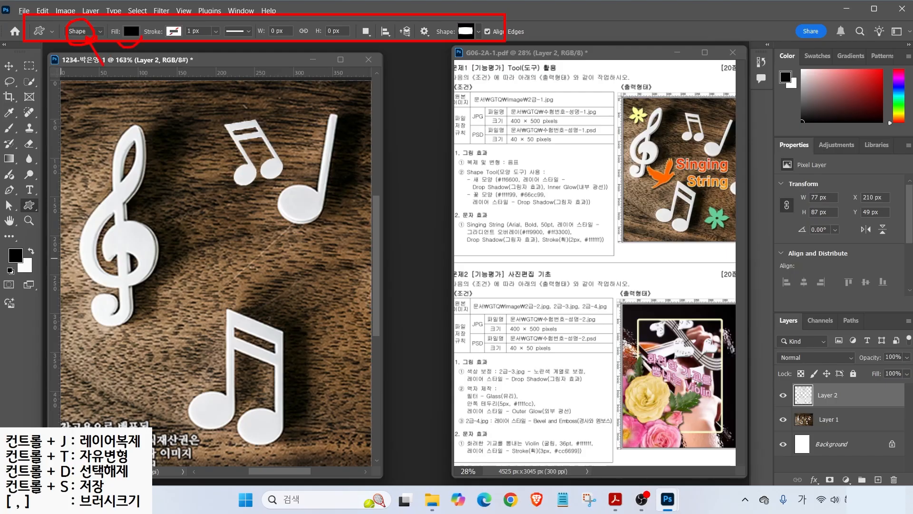
- Set the shape fill to yellow and the stroke to no colour
click(131, 32)
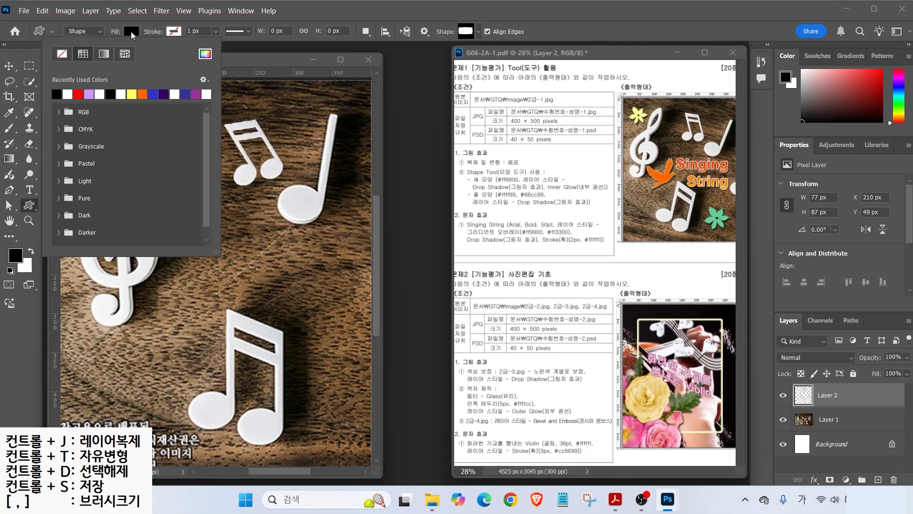
click(132, 94)
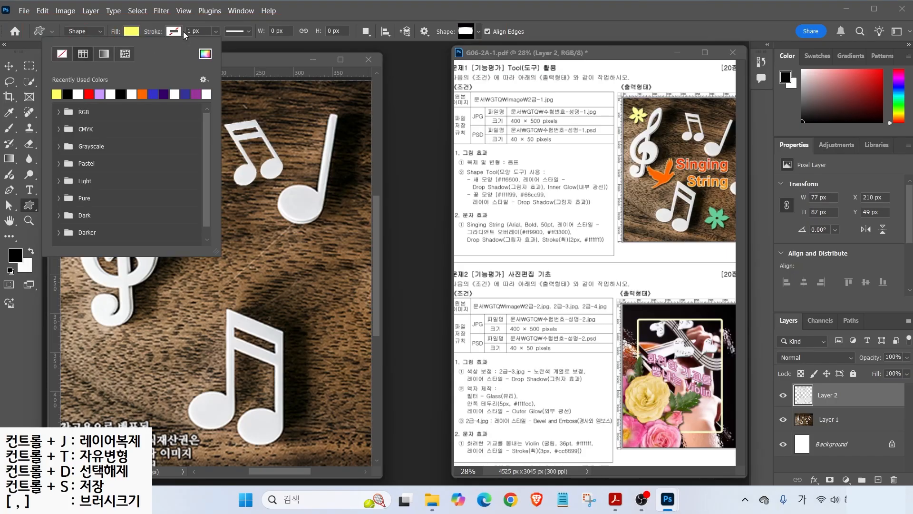
click(169, 32)
click(103, 54)
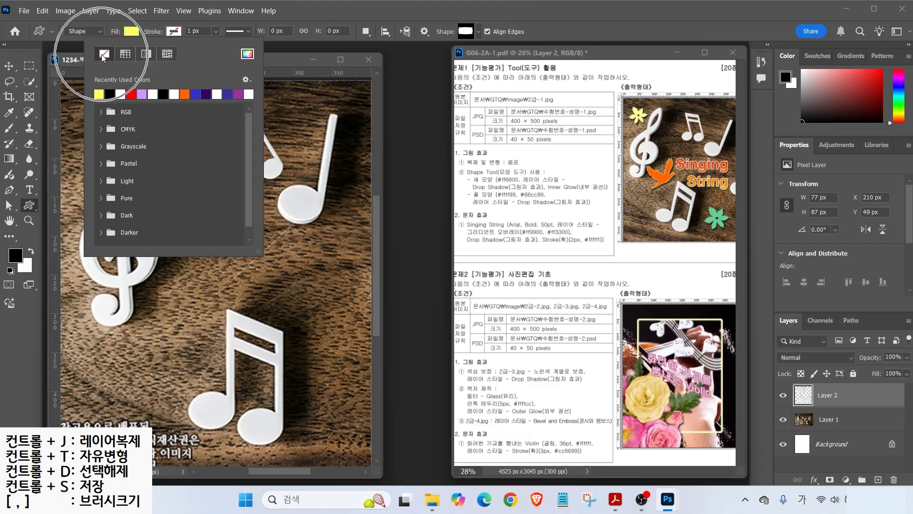
click(475, 31)
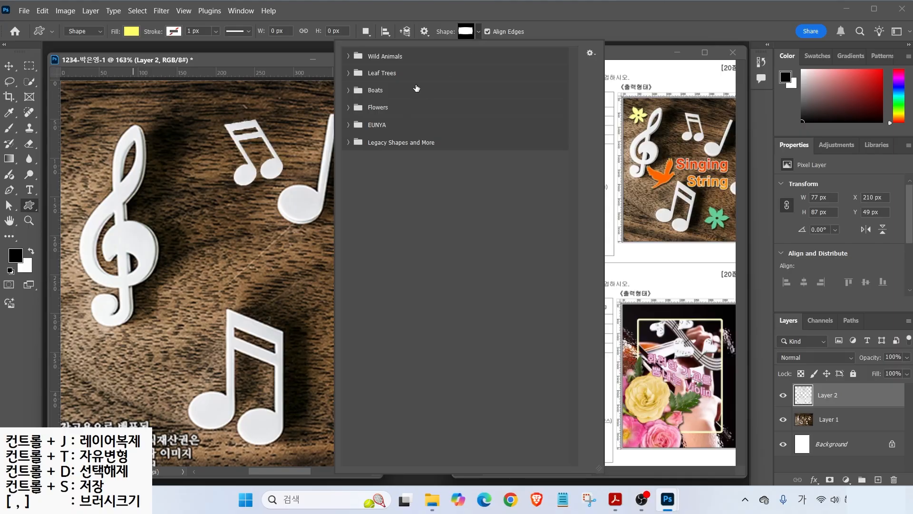
- Browse the EUNYA and Legacy Shapes and More > All Legacy Default Shapes collections, then collapse them
click(347, 124)
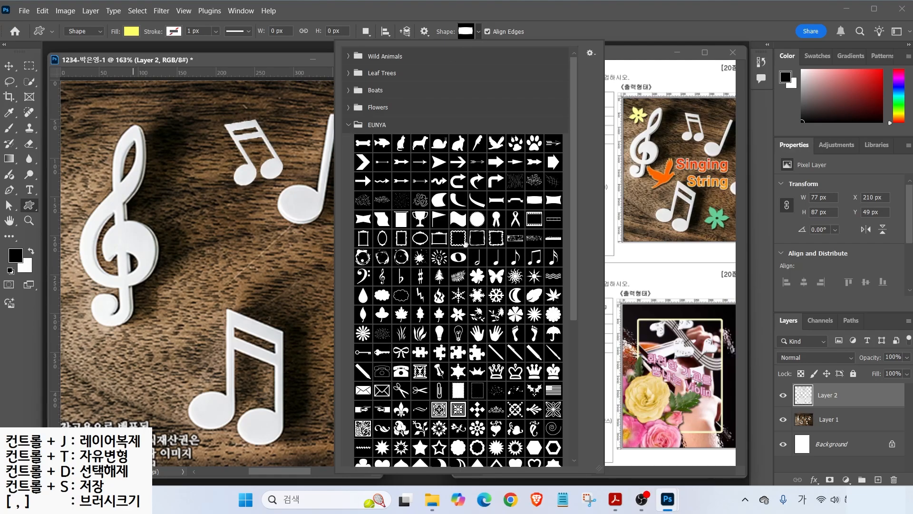
click(348, 125)
click(396, 144)
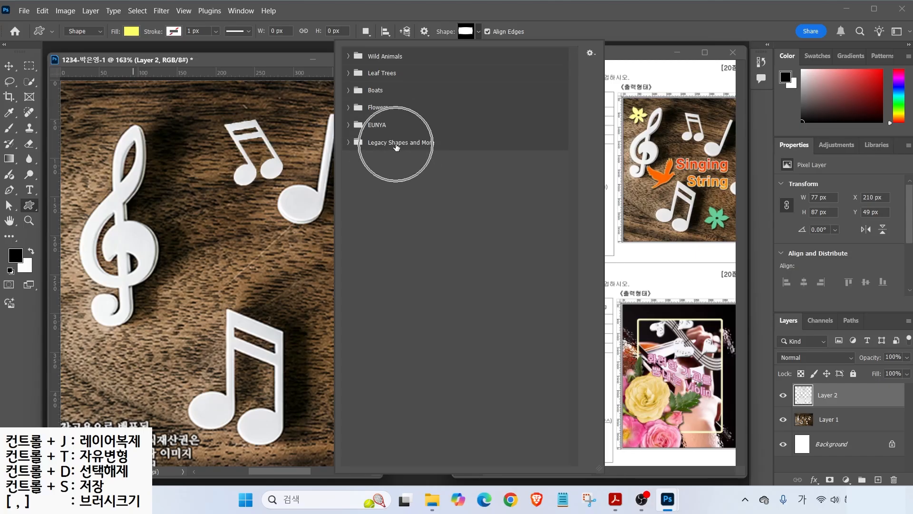
click(348, 143)
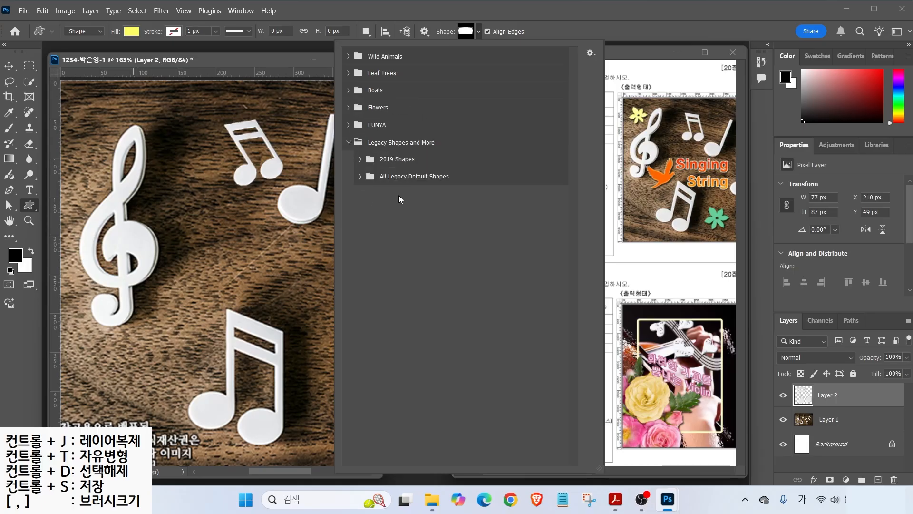
click(361, 176)
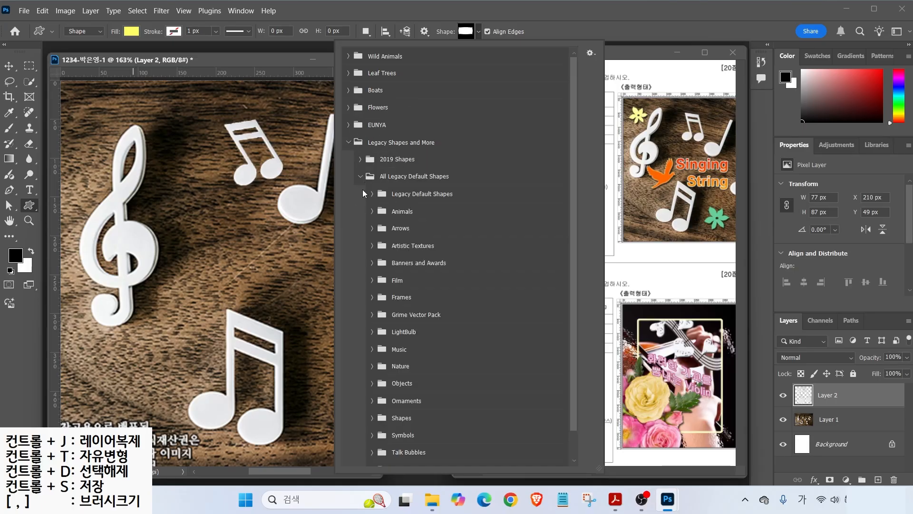
click(348, 143)
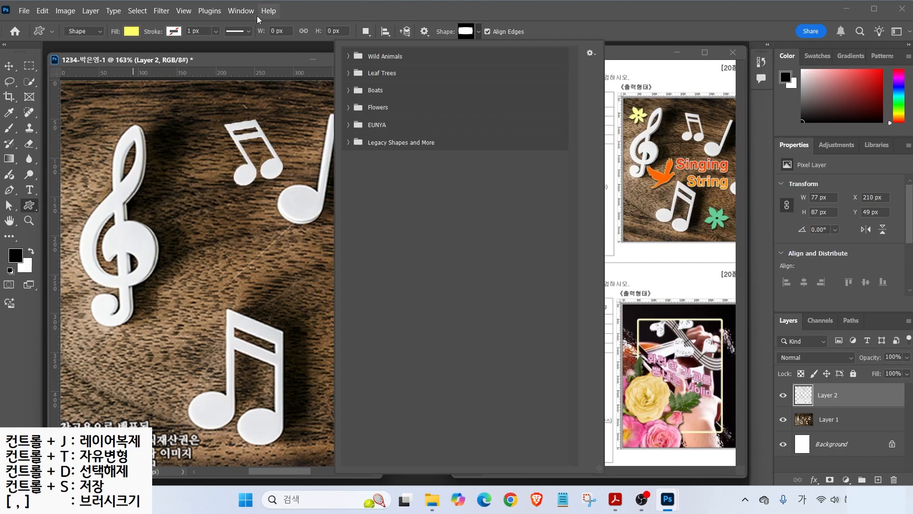
click(230, 14)
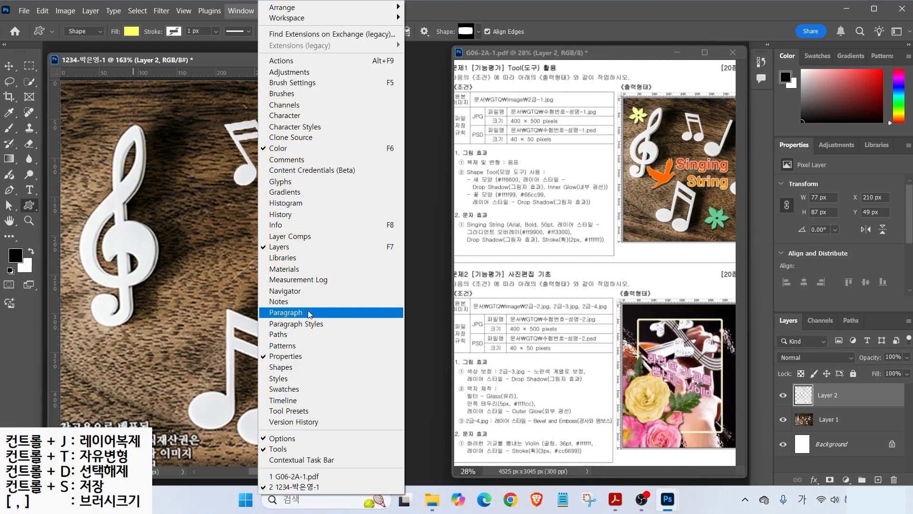
- Look over the Shapes panel and its options menu, then return to the shape picker
click(282, 368)
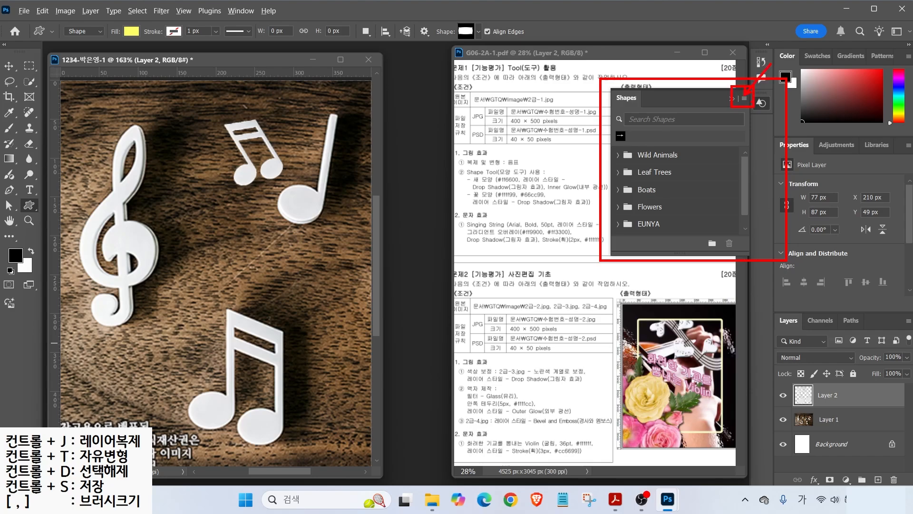
click(744, 98)
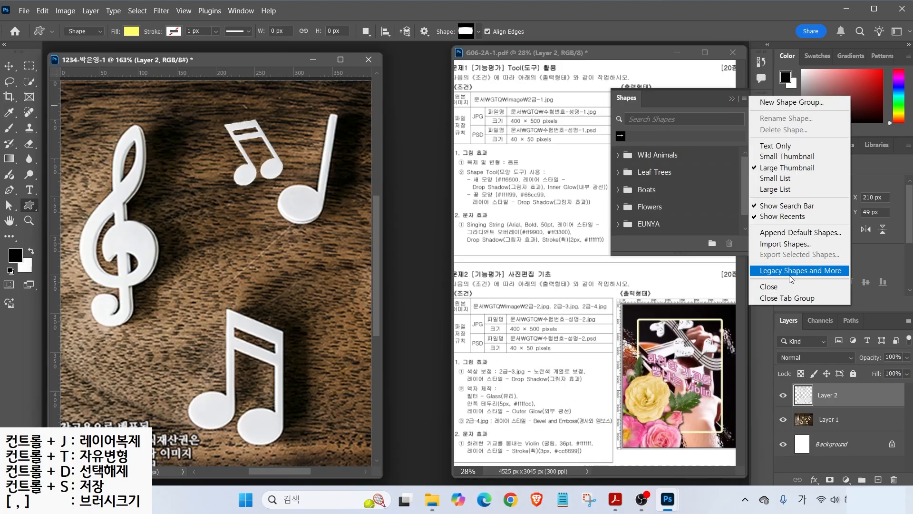
click(743, 201)
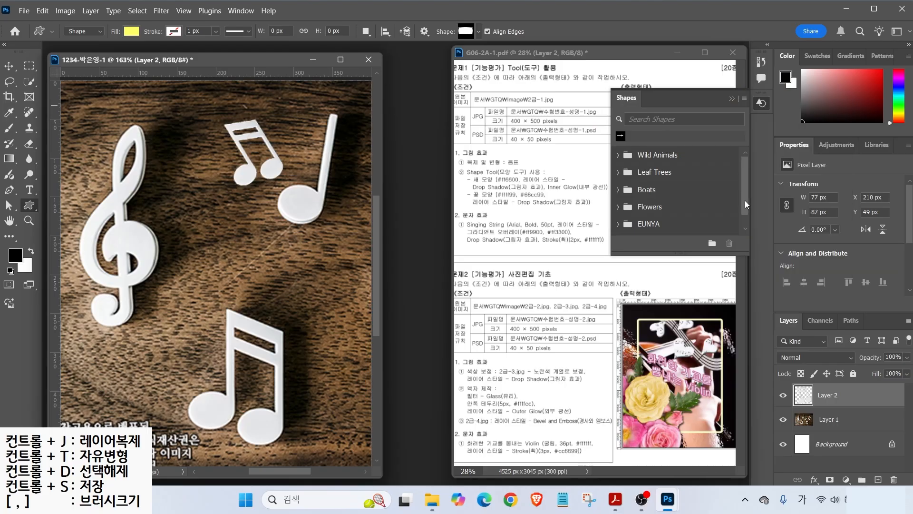
scroll(743, 207, down, 1)
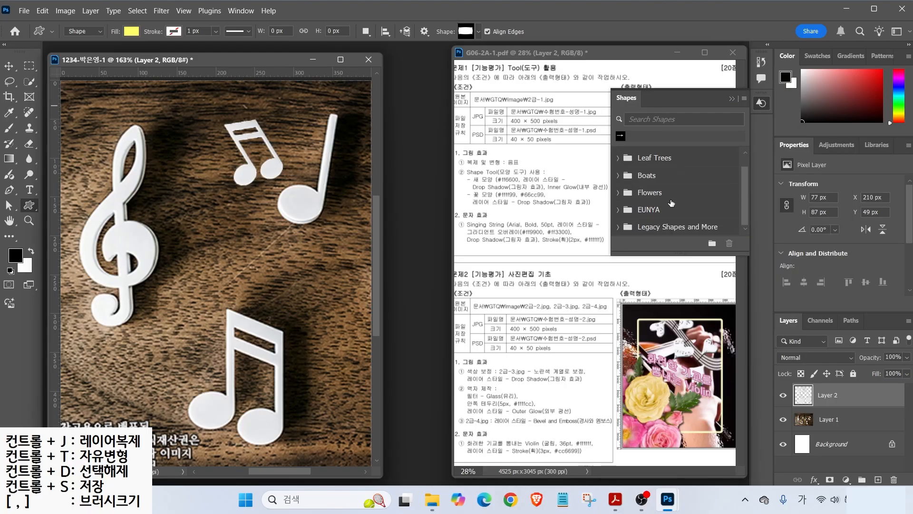
click(731, 95)
click(478, 32)
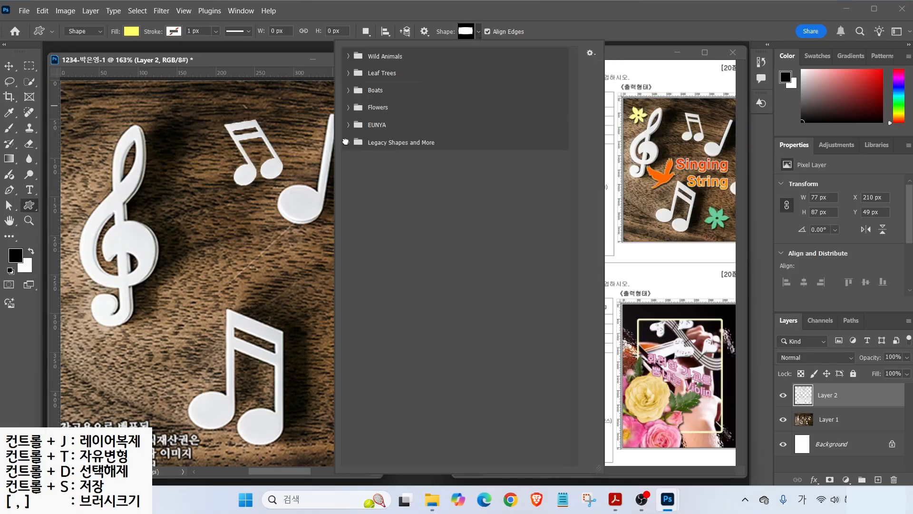
- Expand Legacy Shapes and More, Legacy Default Shapes, Animals, Arrows and Artistic Textures groups
click(345, 142)
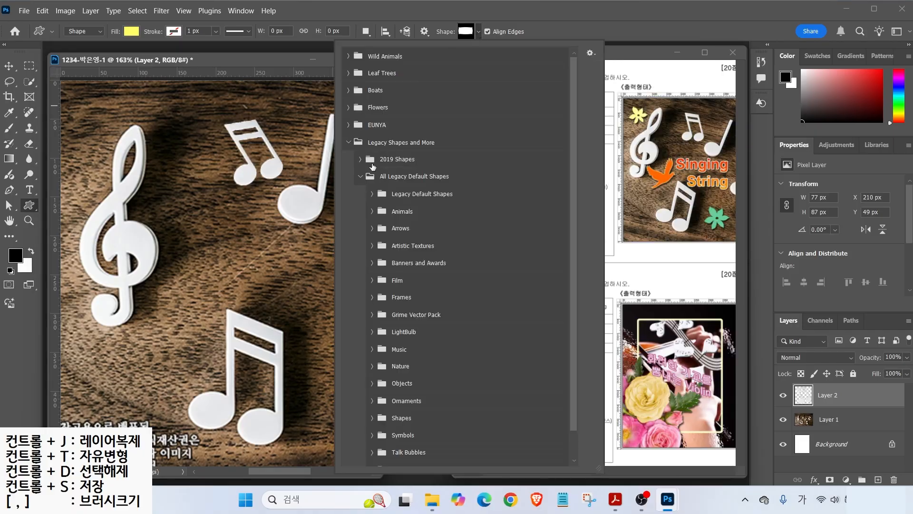
click(372, 195)
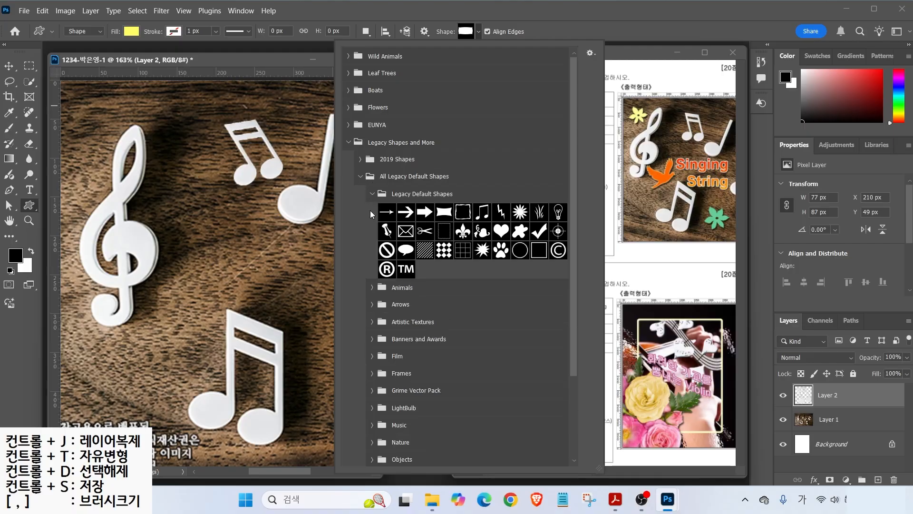
click(372, 288)
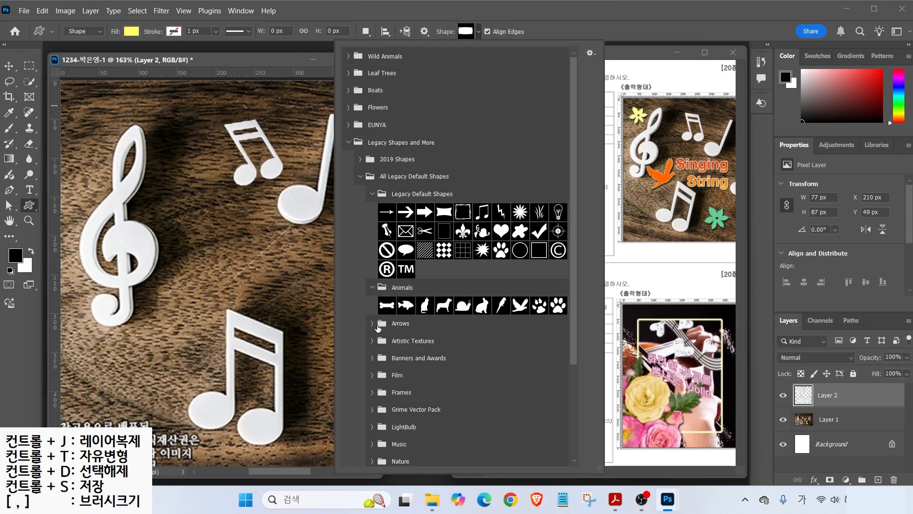
click(372, 324)
click(372, 378)
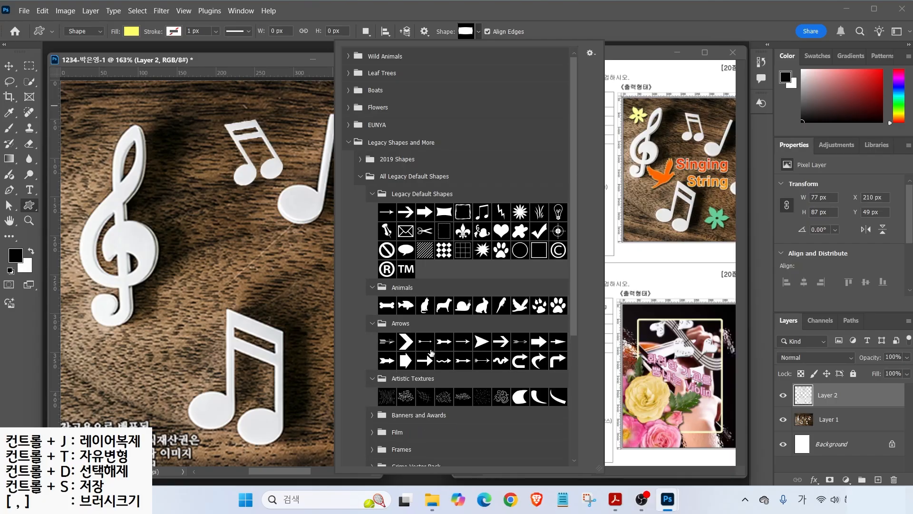
drag(573, 257, 581, 389)
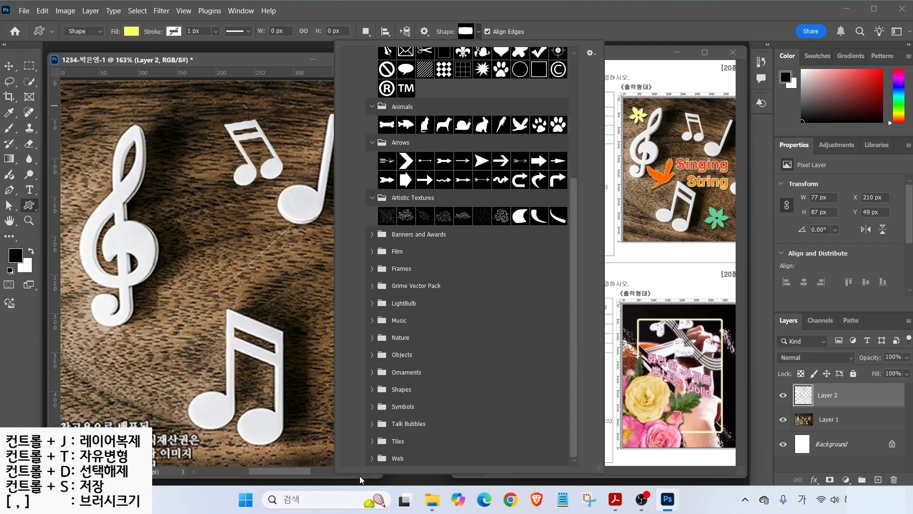
- Expand the Web group and all the remaining collapsed legacy shape groups
click(374, 459)
click(371, 442)
click(372, 424)
click(372, 406)
click(372, 373)
click(372, 355)
click(372, 337)
click(372, 320)
click(372, 303)
click(372, 285)
click(372, 268)
click(372, 252)
click(372, 234)
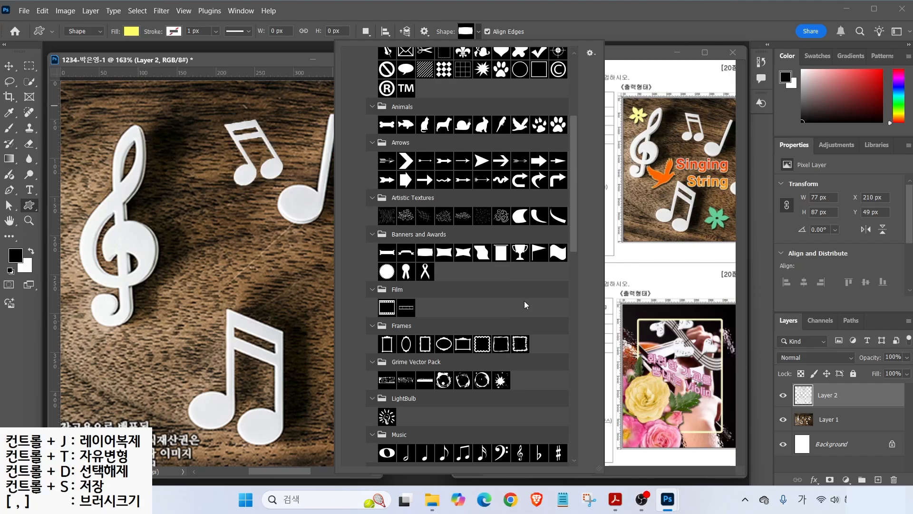
- Choose the five-petal flower from the Nature group and close the picker
scroll(569, 293, down, 7)
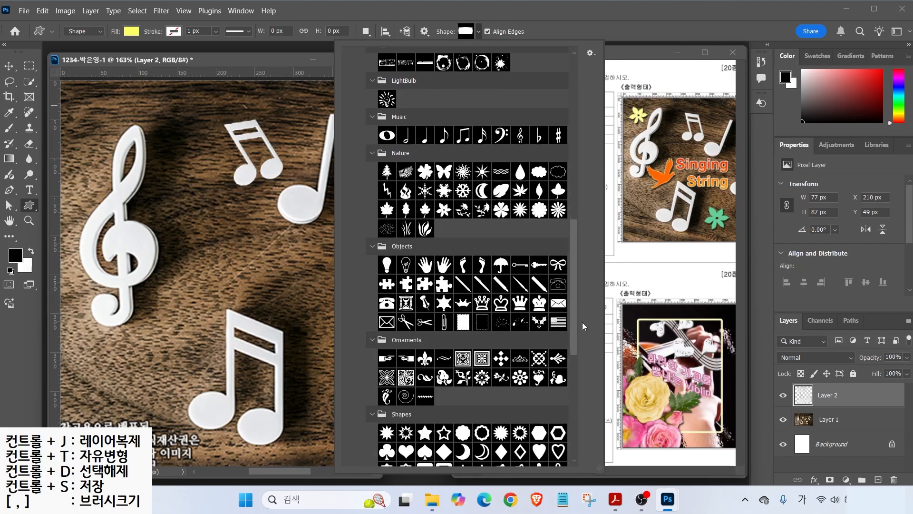
click(443, 211)
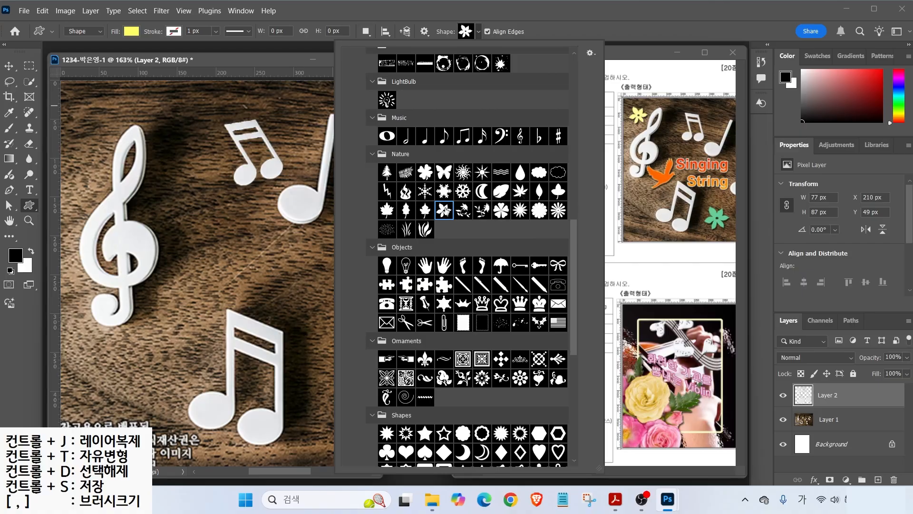
key(Return)
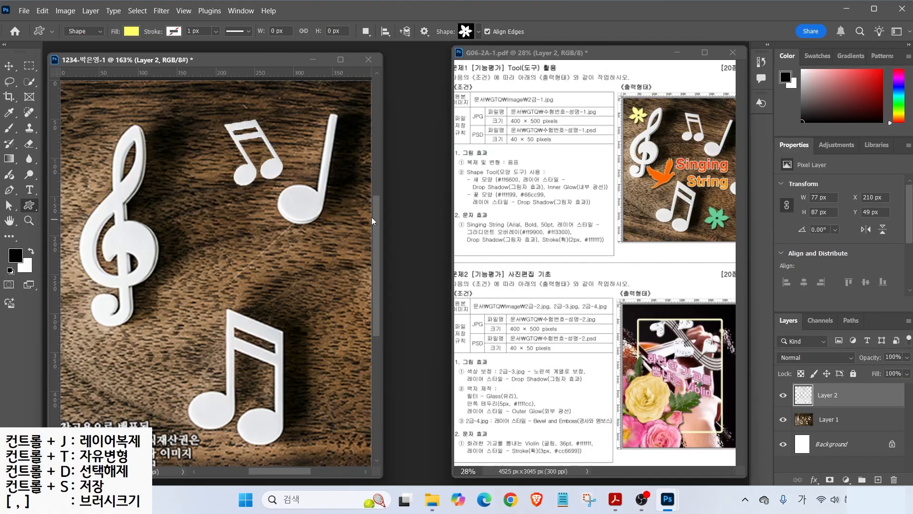
- Draw a small flower at the top-left and change its fill to pale yellow #ffff99
drag(73, 91, 124, 129)
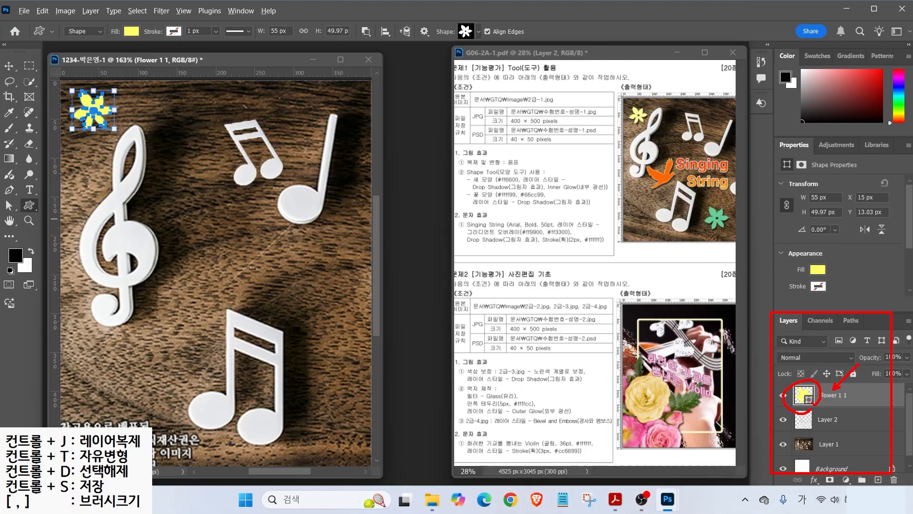
double_click(804, 395)
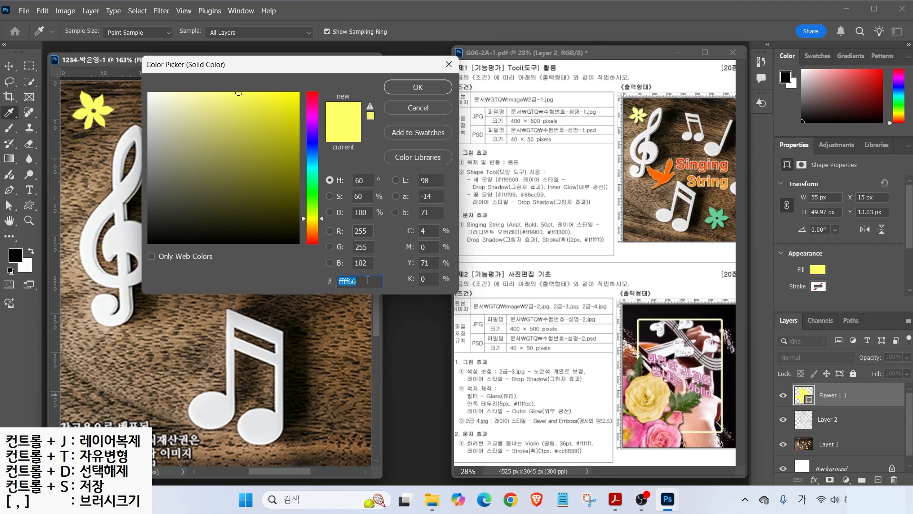
key(Hangul)
text(ff9)
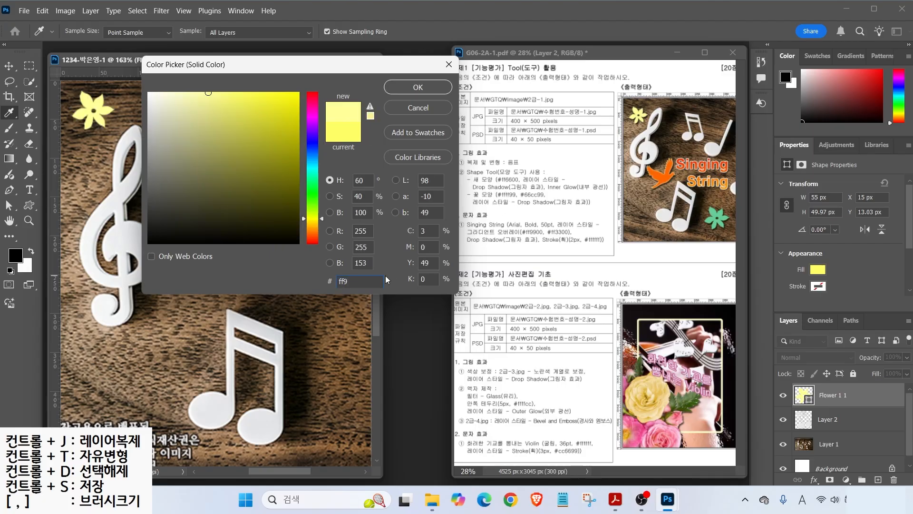
key(Return)
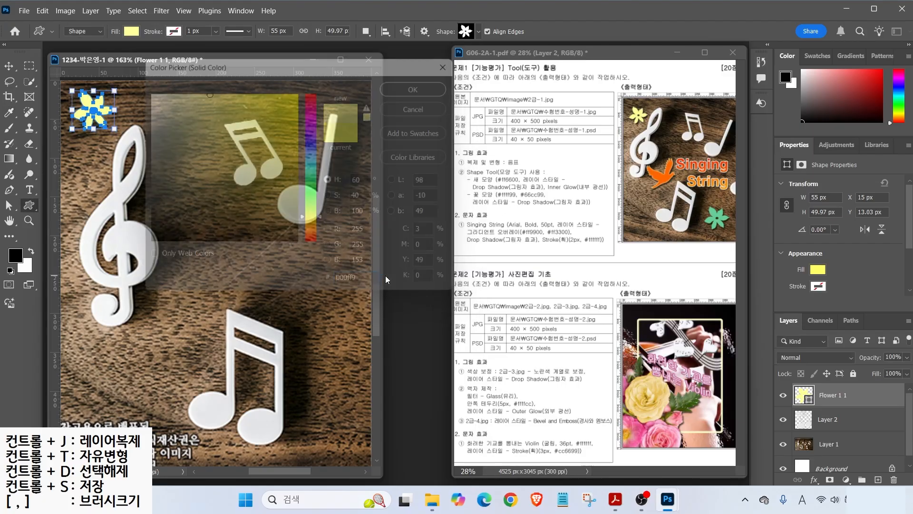
key(ctrl)
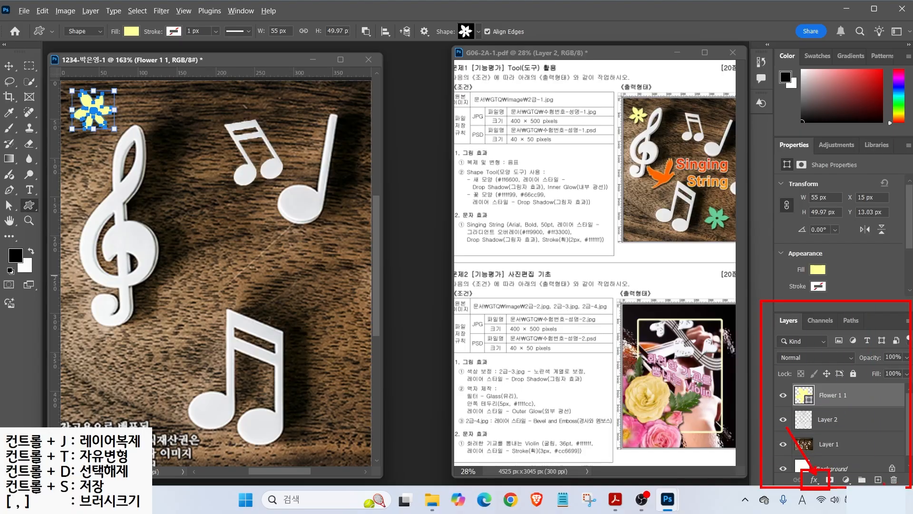
- Add a Drop Shadow to the flower layer (Multiply, 73% opacity, 114° angle, 5 px distance and size)
click(814, 480)
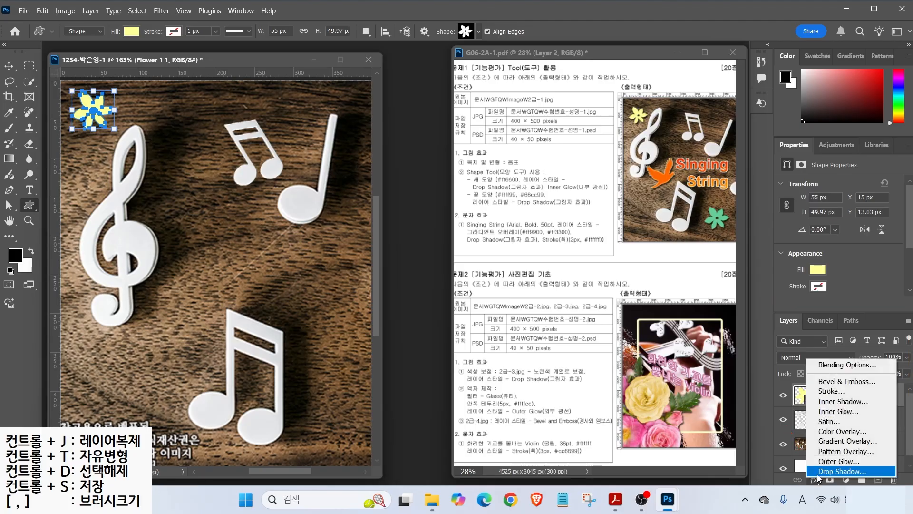
click(822, 472)
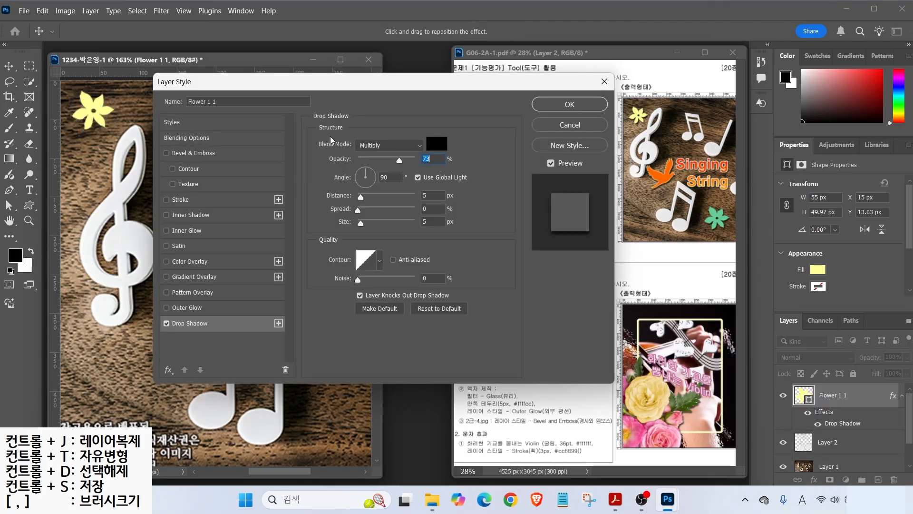
drag(307, 84, 388, 62)
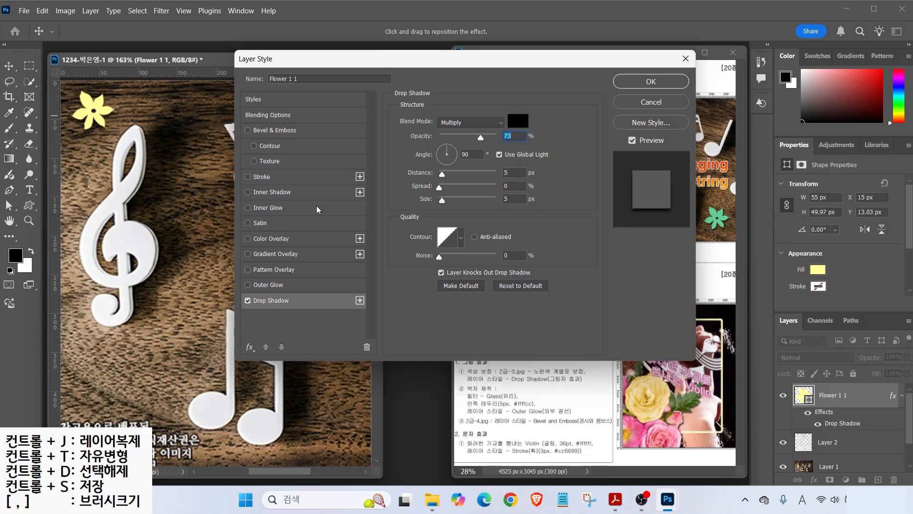
click(247, 300)
click(247, 300)
click(247, 300)
click(247, 300)
click(247, 300)
click(247, 301)
click(248, 300)
drag(505, 169, 522, 158)
drag(447, 139, 463, 123)
key(Return)
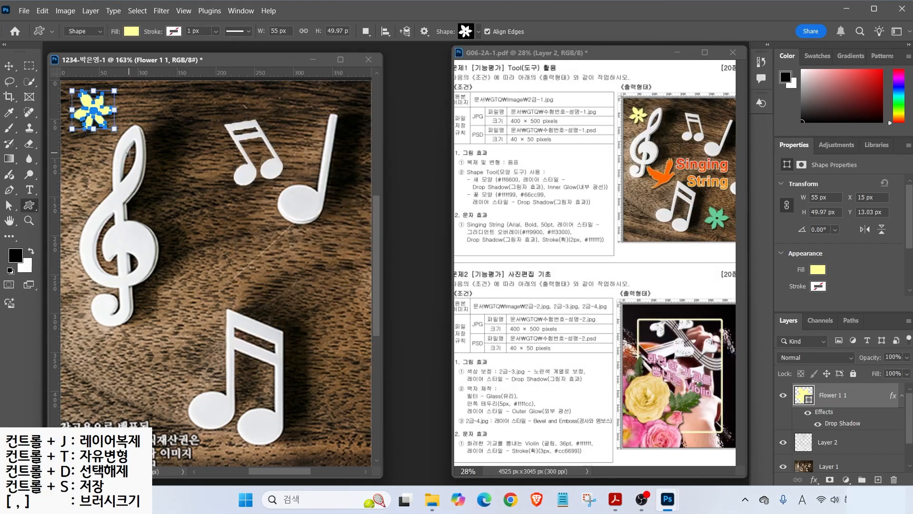
- Nudge the yellow flower down, then duplicate it and drag the copy to the lower right
click(10, 69)
drag(101, 112, 101, 121)
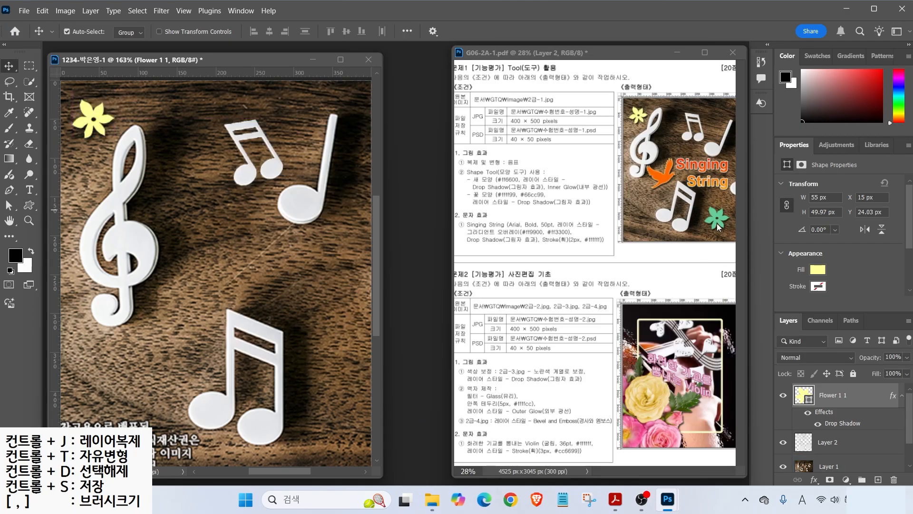
key(ctrl)
key(ctrl+j)
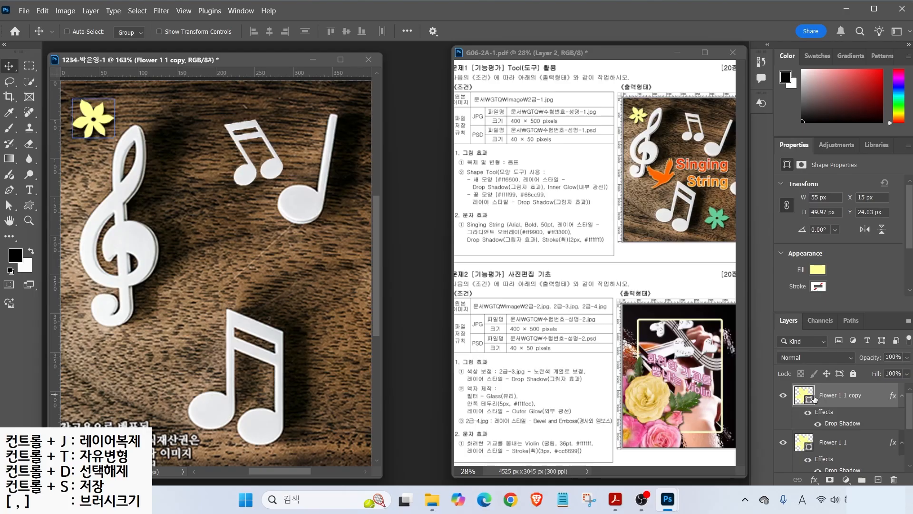
drag(774, 375, 869, 416)
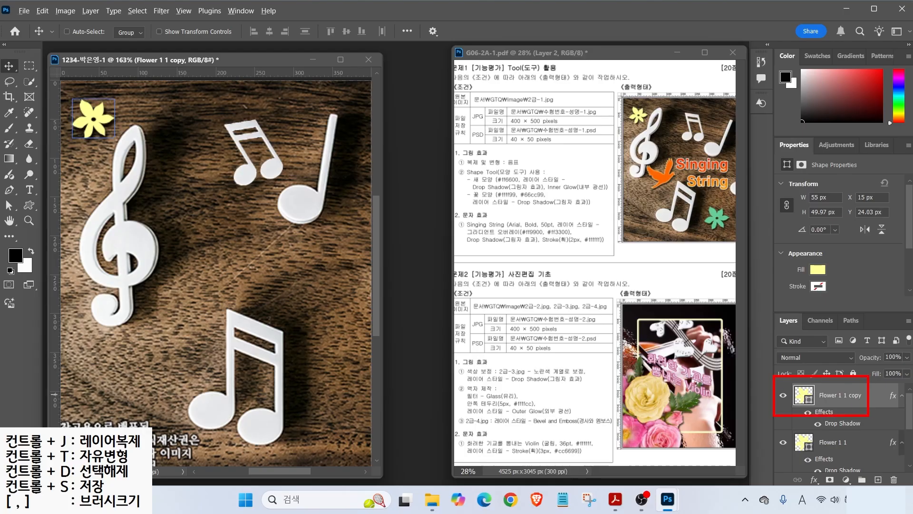
drag(136, 105, 110, 124)
mouse_move(111, 127)
mouse_down()
mouse_move(312, 274)
mouse_move(357, 395)
mouse_move(331, 393)
mouse_up()
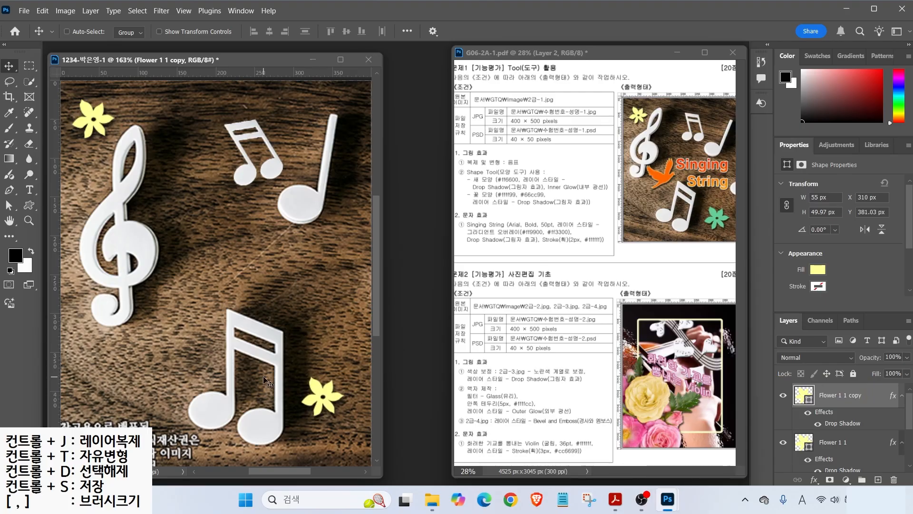
- Enlarge the flower copy to about 120% (66 × 60 px) beside the bottom music note
key(ctrl+t)
drag(301, 374, 292, 368)
drag(331, 393, 340, 408)
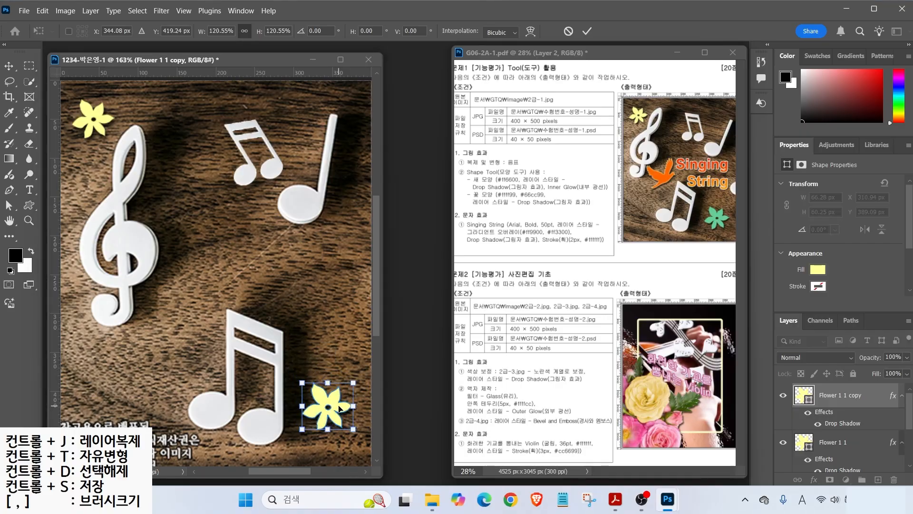
key(Return)
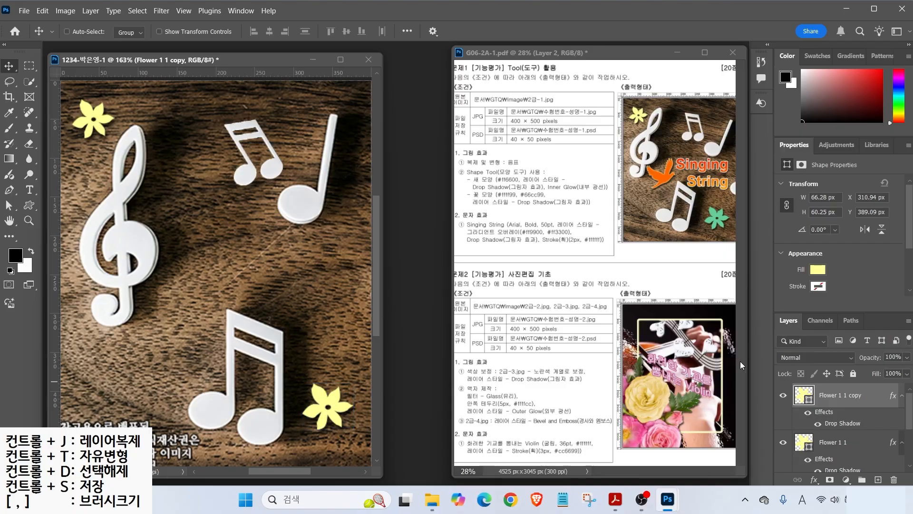
double_click(798, 396)
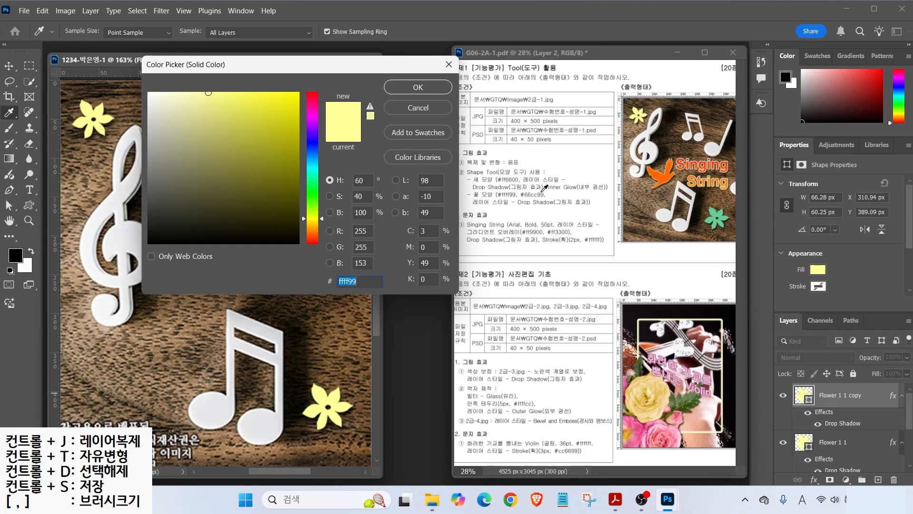
- Change the flower copy's fill to mint green with hex 6c9 (#66cc99)
text(6c9)
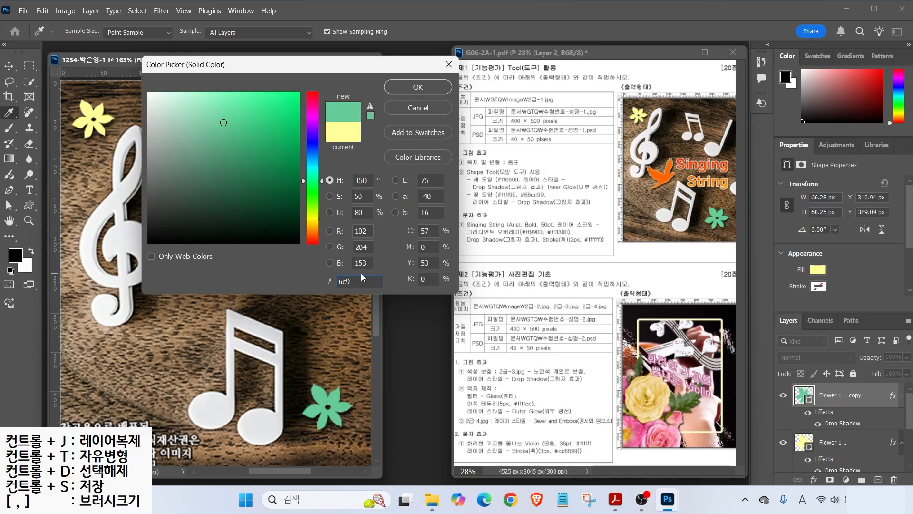
key(Return)
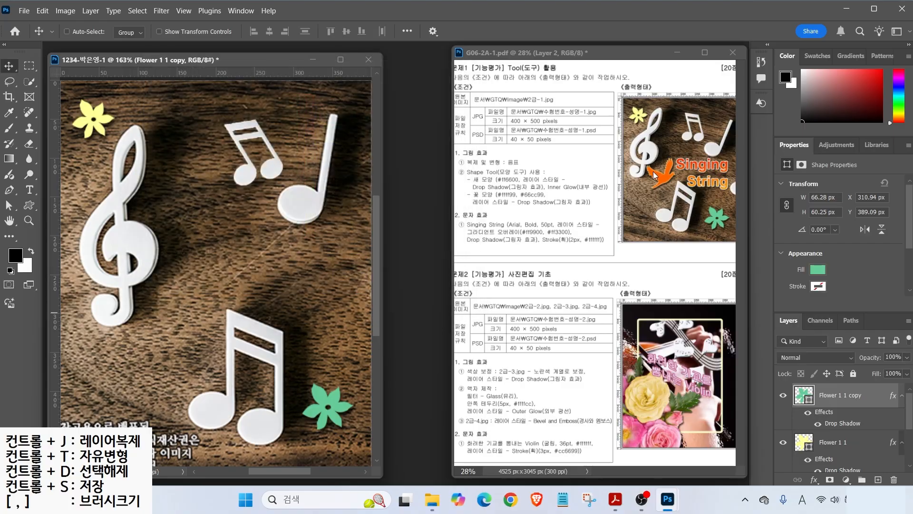
click(29, 205)
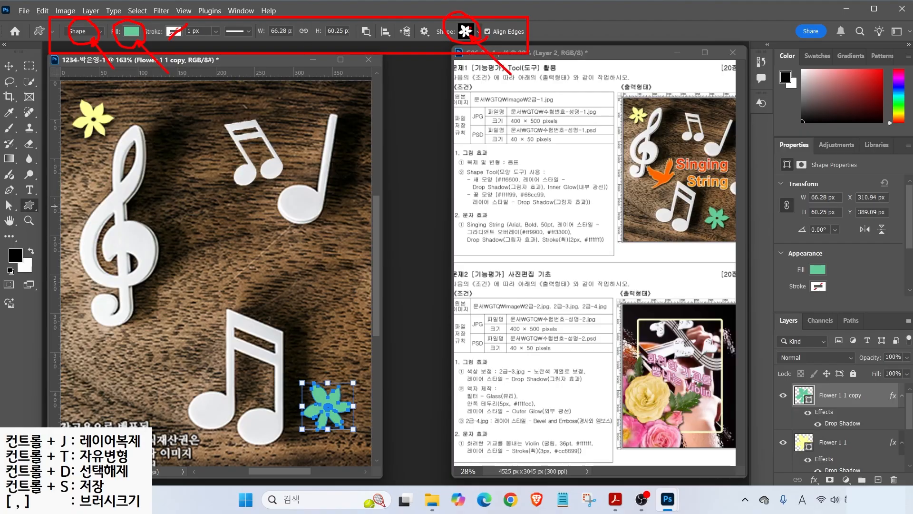
- Draw the bird custom shape from the Animals set beside the treble clef
click(479, 32)
drag(573, 241, 573, 150)
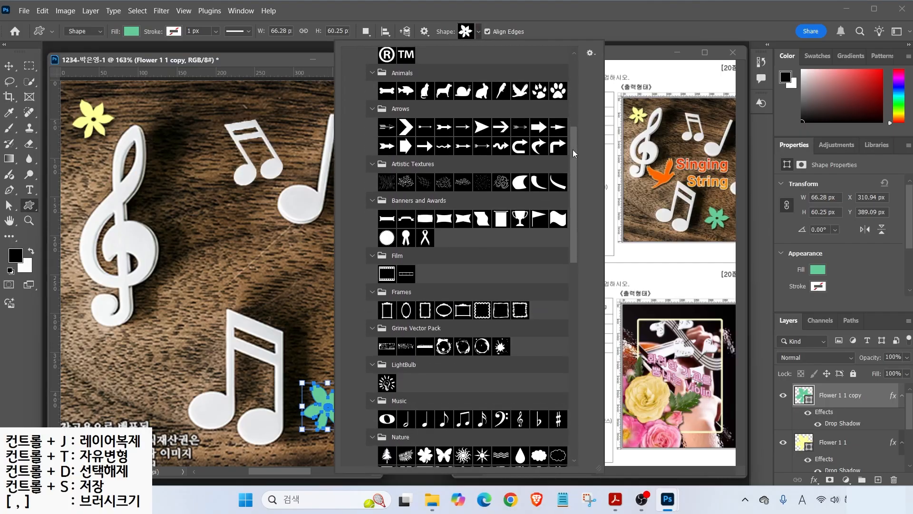
double_click(521, 94)
drag(163, 218, 220, 284)
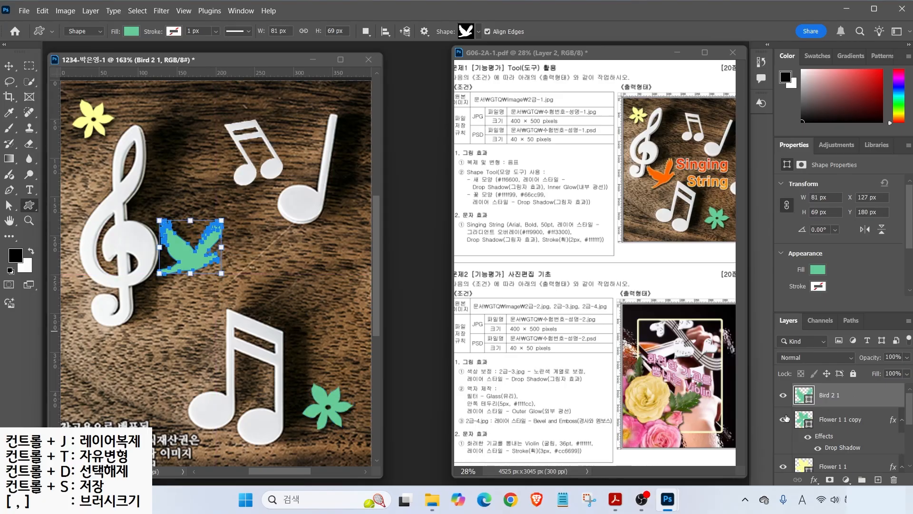
- Set the bird shape's fill colour to orange #ff6600
double_click(804, 395)
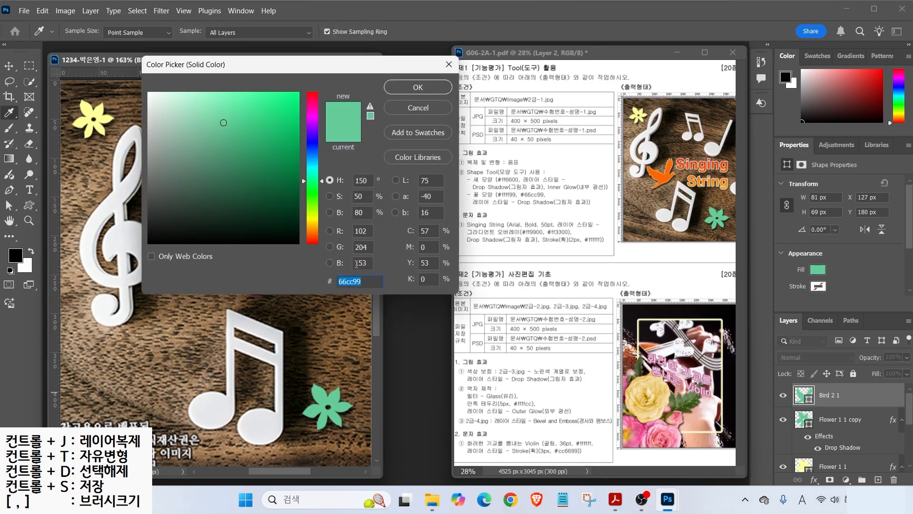
text(f)
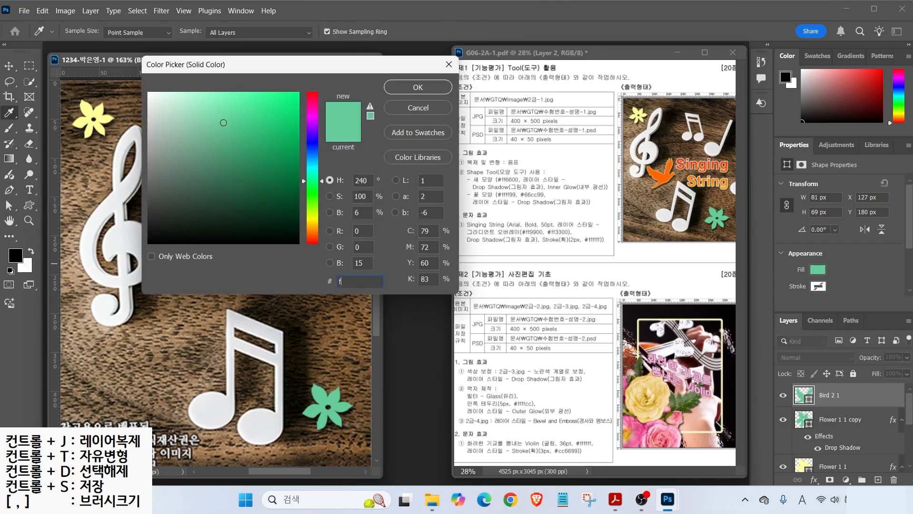
text(f6600)
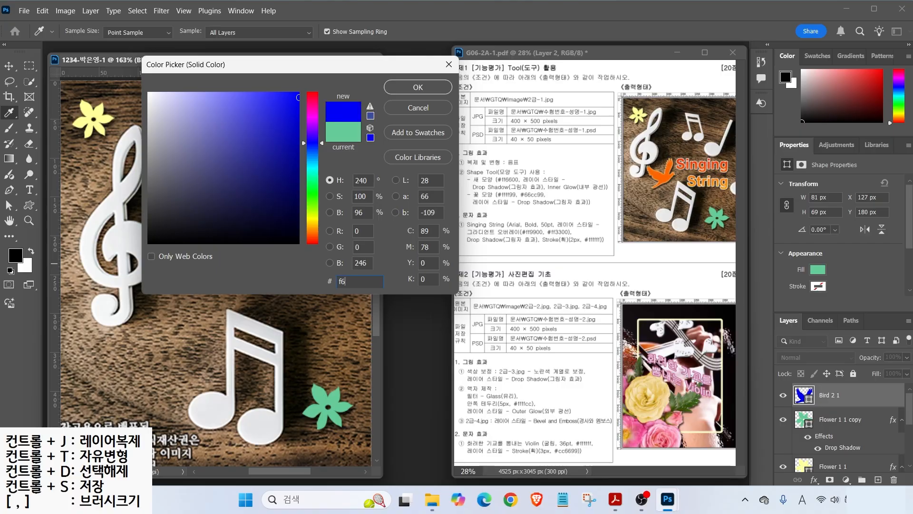
key(Return)
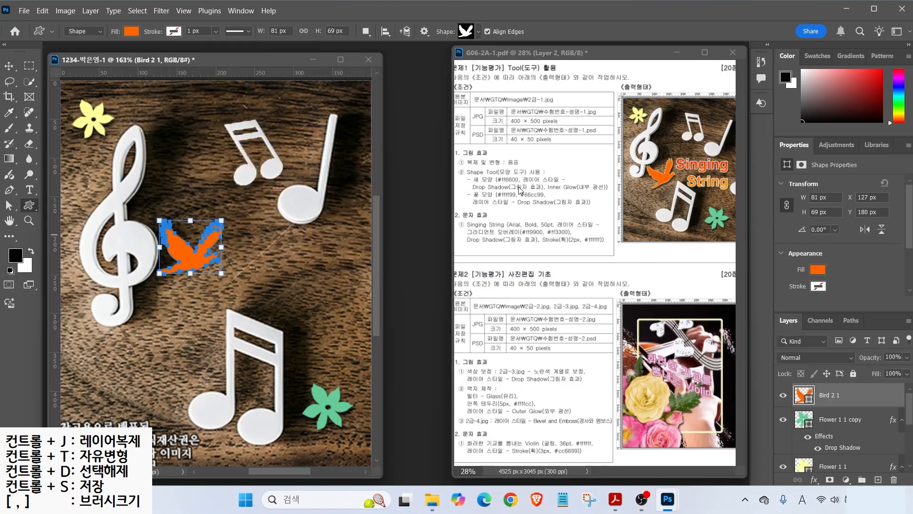
- Add an Inner Glow effect to the bird (Screen, 75%, 5 px)
click(813, 480)
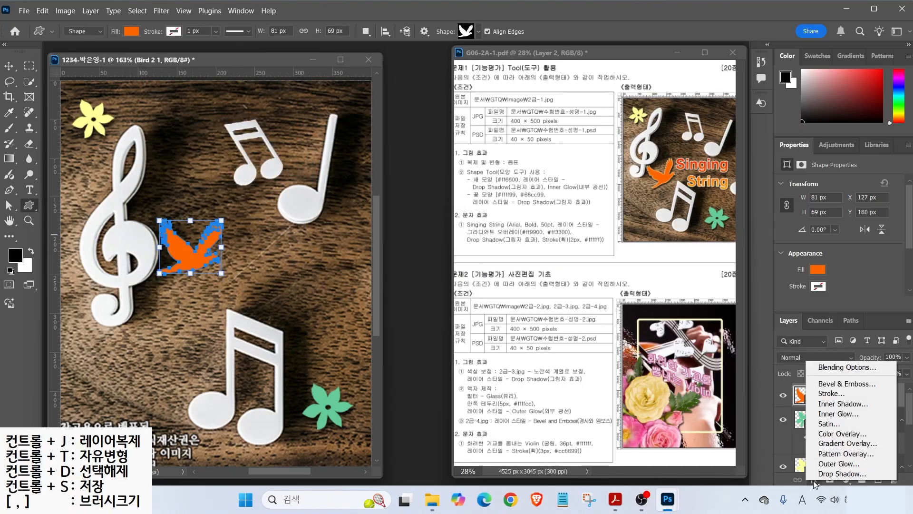
click(836, 414)
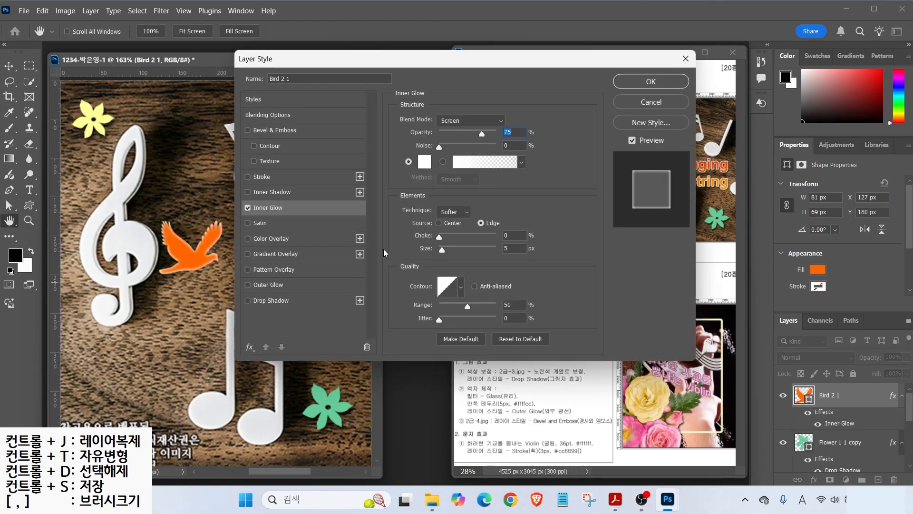
click(245, 209)
click(245, 209)
click(245, 210)
click(245, 209)
click(246, 210)
click(246, 209)
key(alt)
drag(511, 117, 531, 106)
drag(508, 243, 537, 220)
click(650, 81)
- Rotate the bird to about -23.54° and move it down-left beside the treble clef
key(ctrl+t)
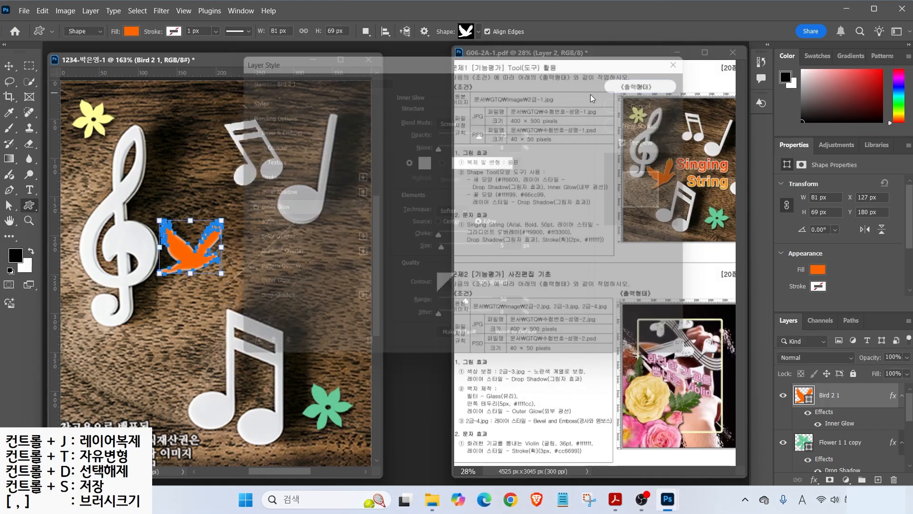
drag(233, 216, 216, 201)
drag(204, 250, 183, 307)
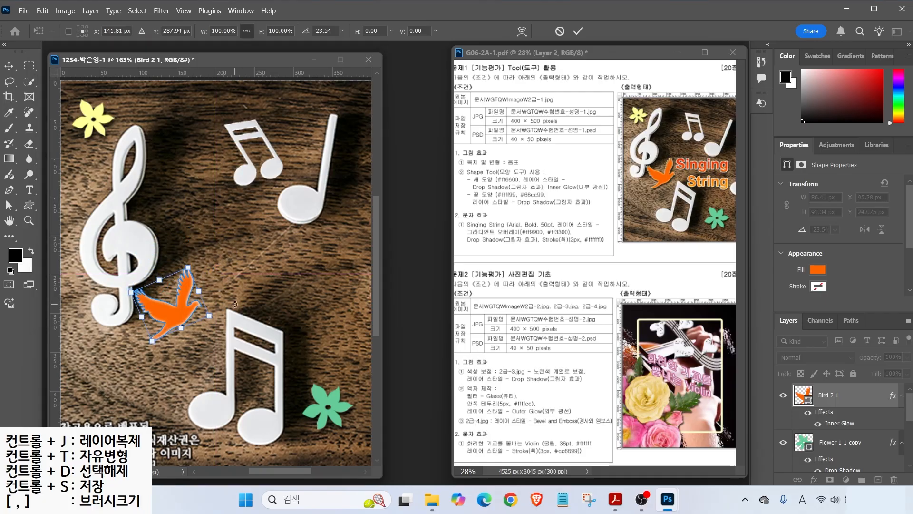
key(Return)
- Type the two-line text 'Singing' / 'String' between the clef and the notes
click(29, 190)
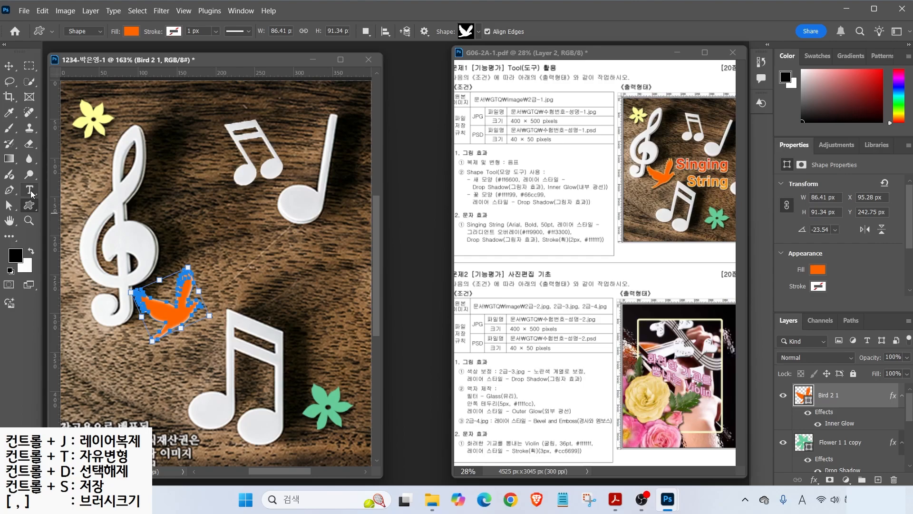
click(176, 212)
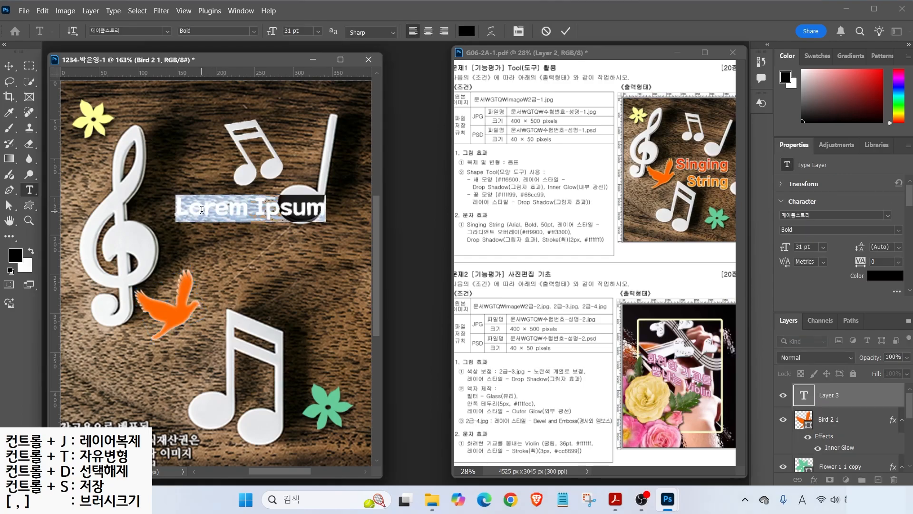
text(Singing)
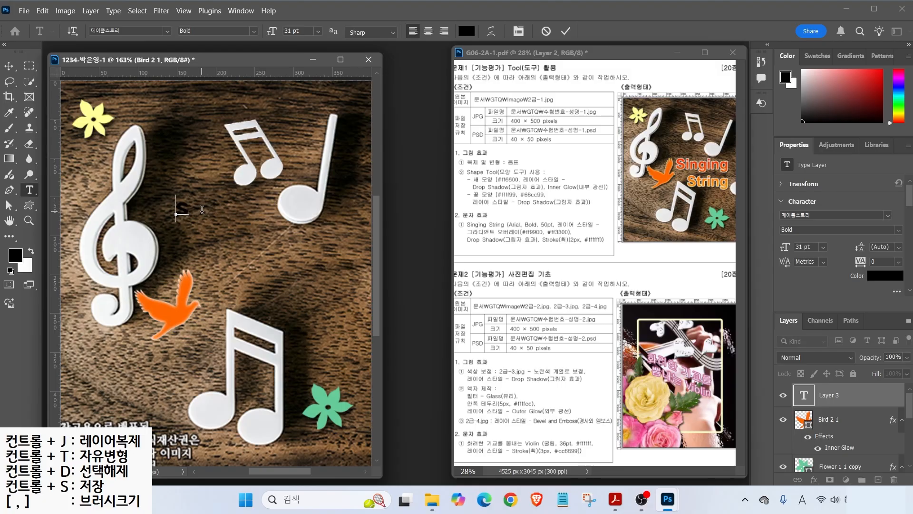
key(Return)
text(String)
key(ctrl+Return)
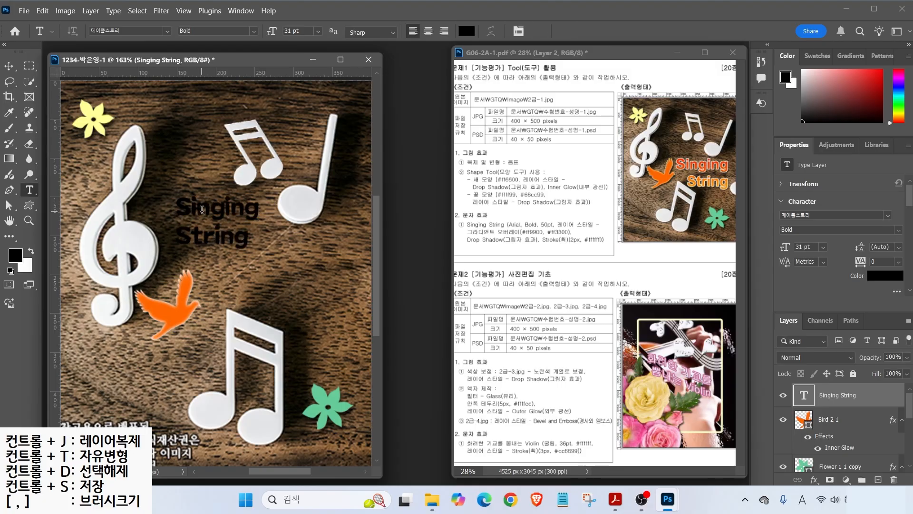
drag(513, 217, 498, 199)
drag(544, 219, 531, 199)
drag(568, 232, 600, 270)
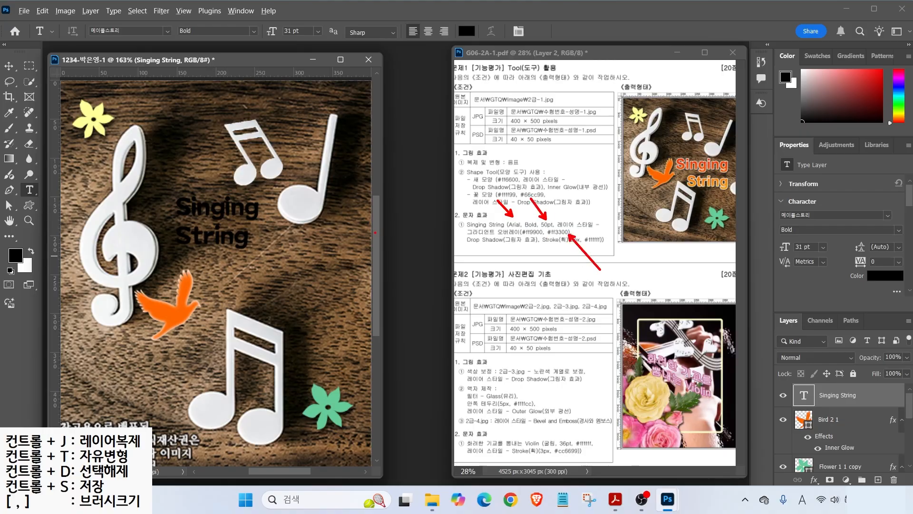
key(Escape)
- Format the text as Arial Bold 50 pt, right-aligned
click(167, 31)
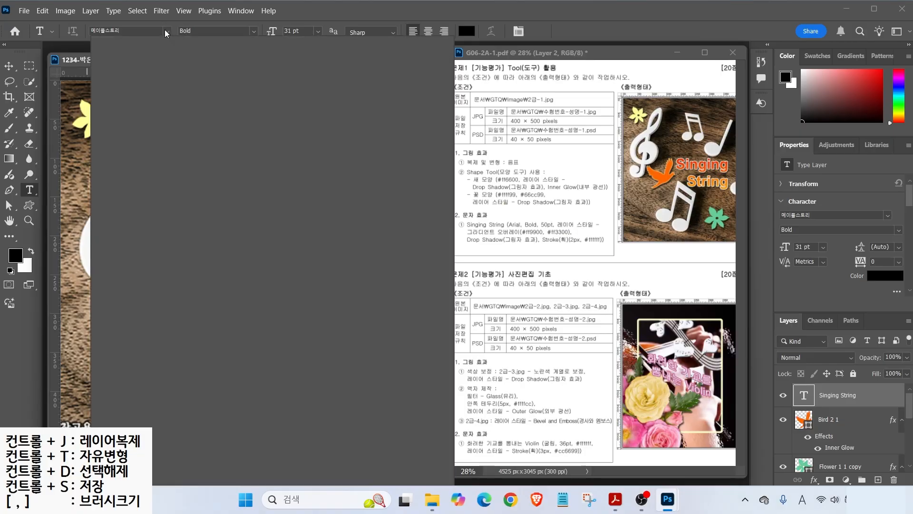
key(Escape)
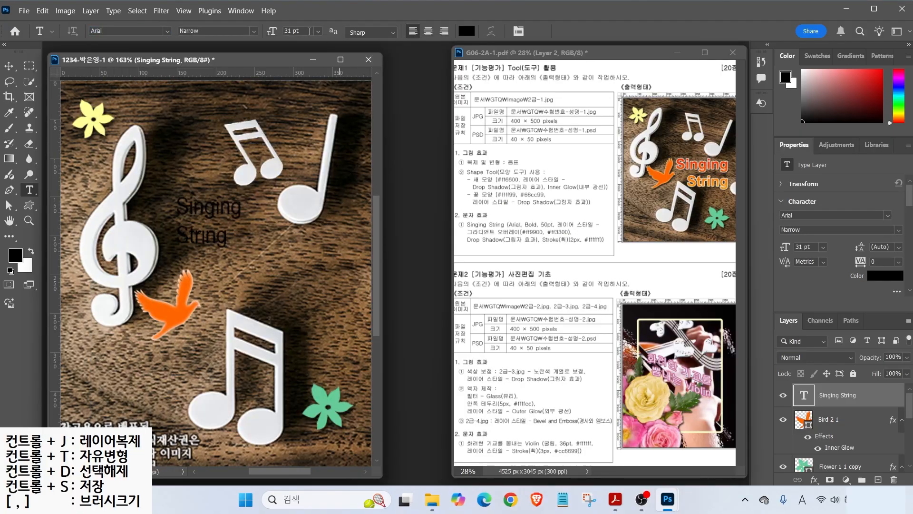
click(220, 38)
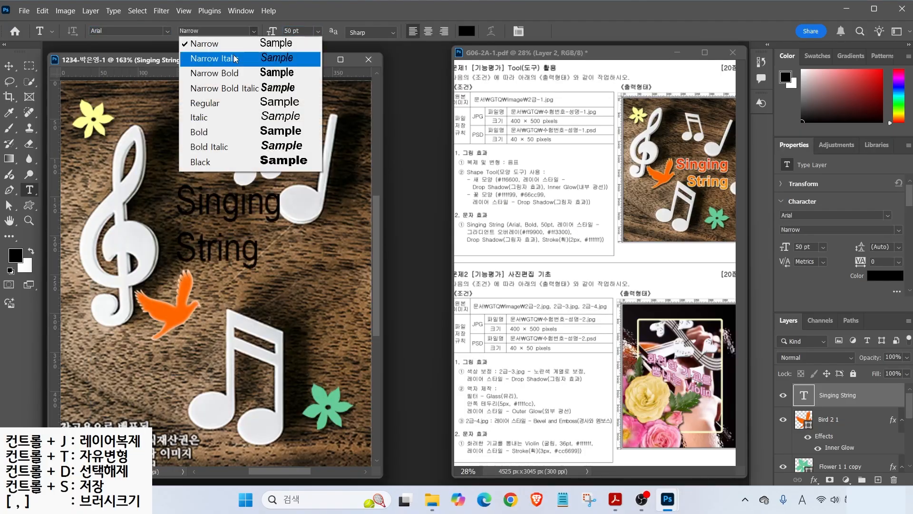
click(218, 134)
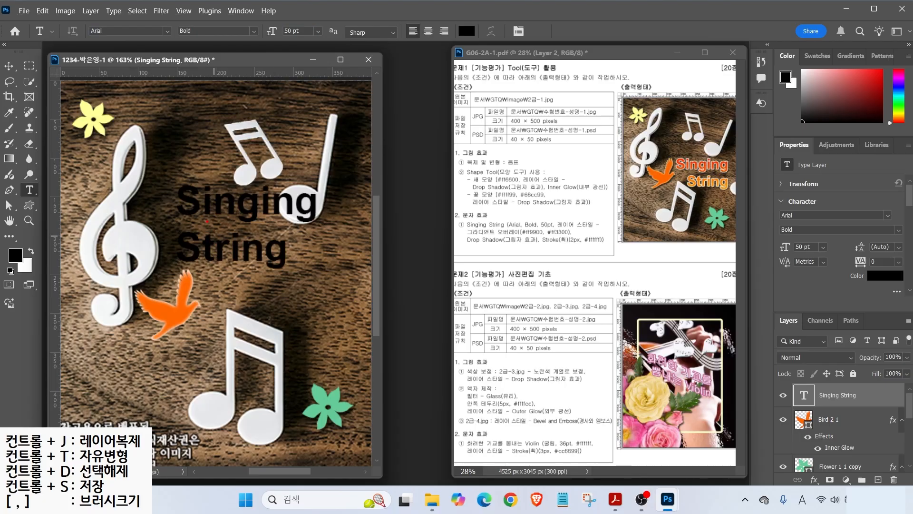
drag(180, 168, 179, 302)
drag(725, 140, 724, 244)
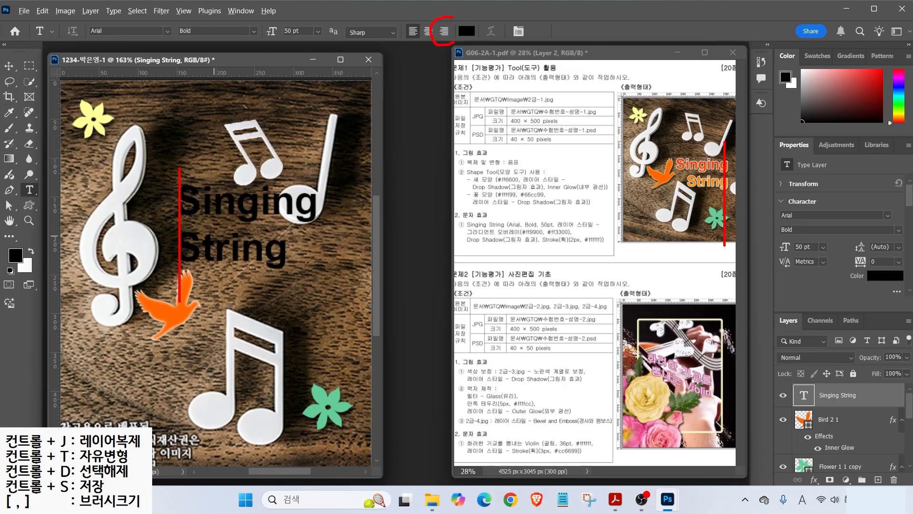
click(443, 31)
- Move the Singing String text right and down, above the bird
key(v)
drag(146, 197, 303, 235)
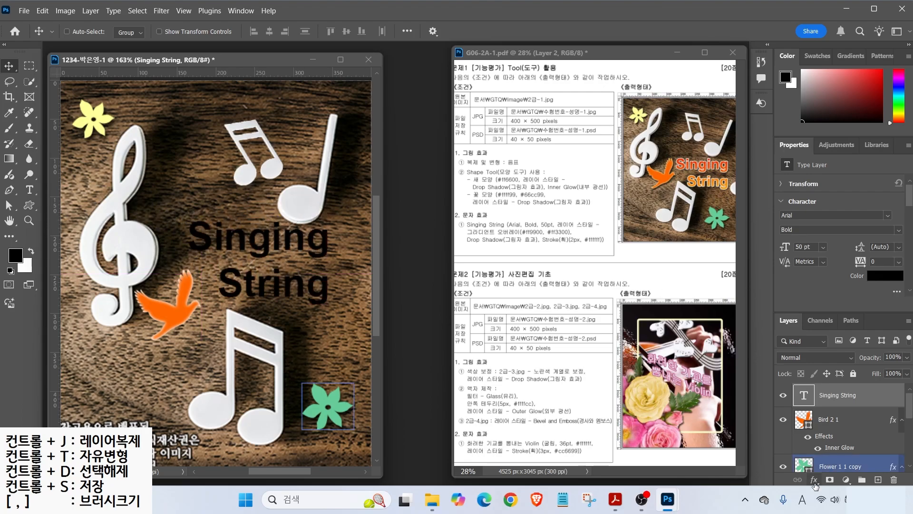
click(828, 467)
- Add a Gradient Overlay to the text running from ff9900 to ff3300, middle stop removed
click(815, 481)
click(832, 447)
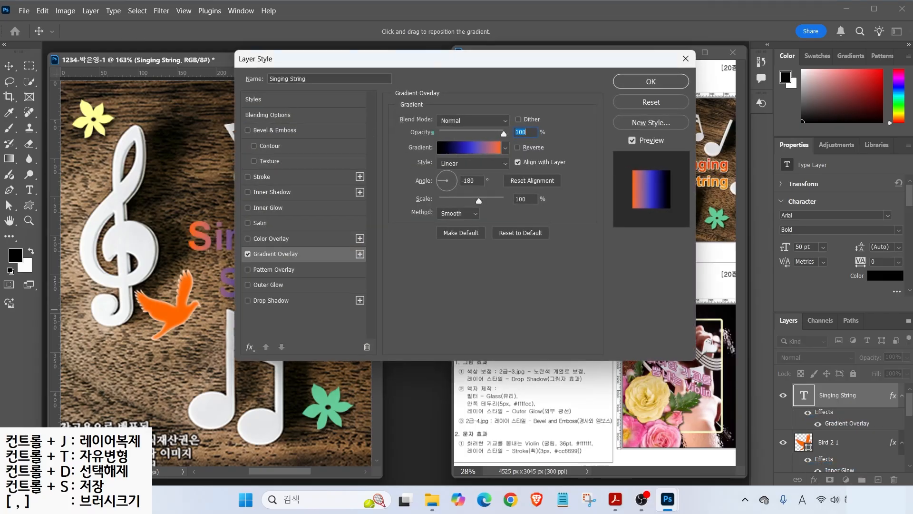
click(466, 147)
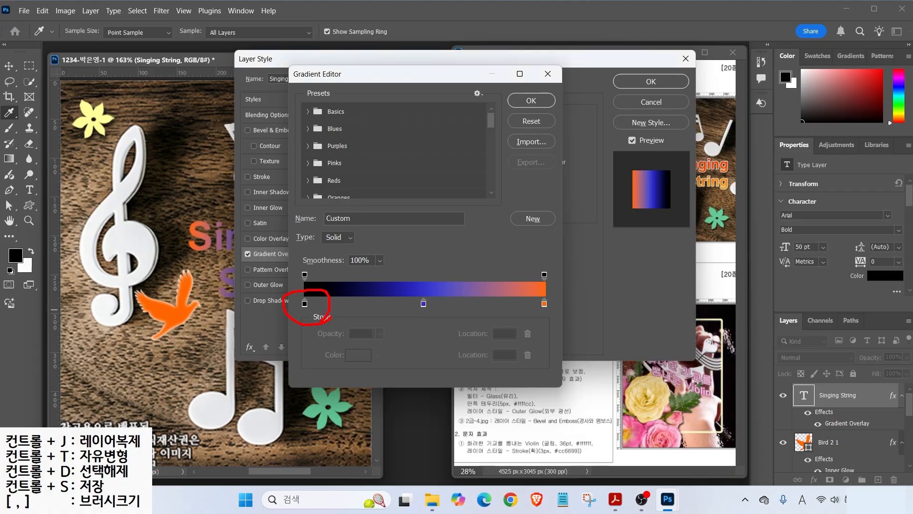
drag(573, 316, 575, 315)
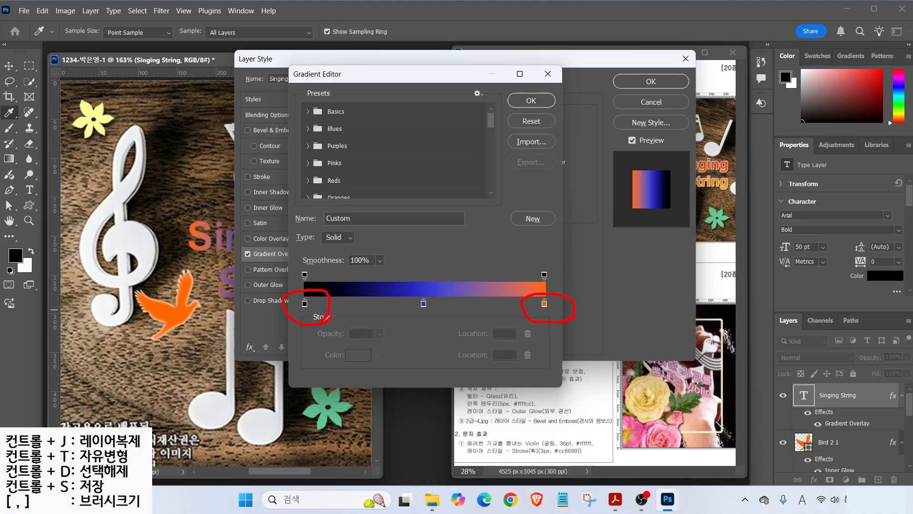
mouse_move(423, 307)
mouse_down()
mouse_move(419, 360)
mouse_move(440, 409)
mouse_up()
key(Escape)
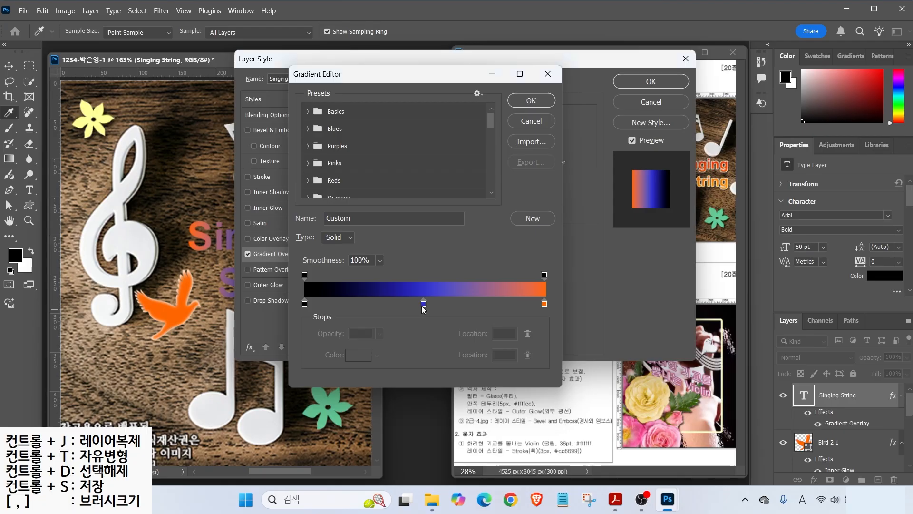
drag(424, 304, 431, 356)
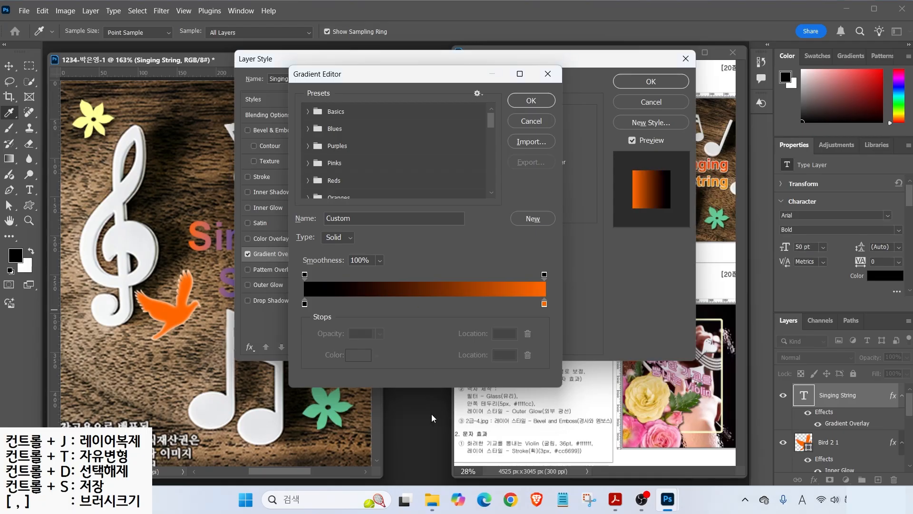
double_click(305, 304)
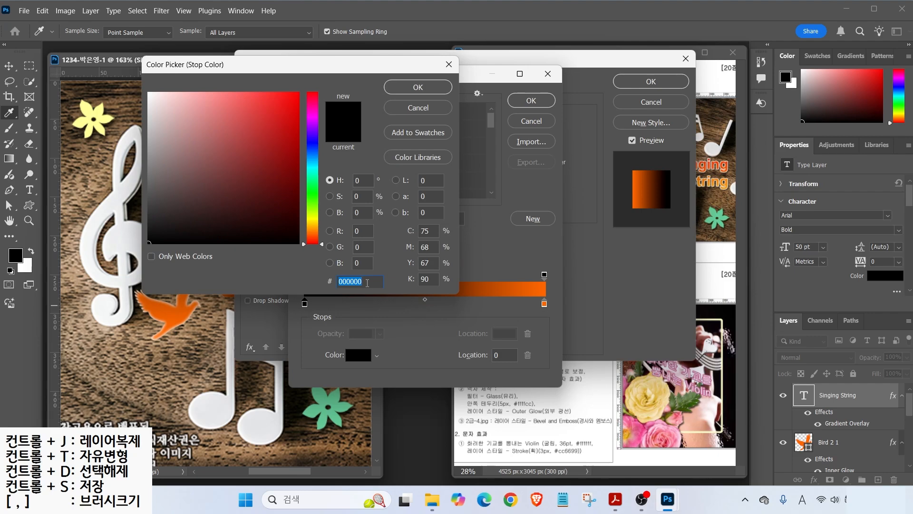
text(ff9900)
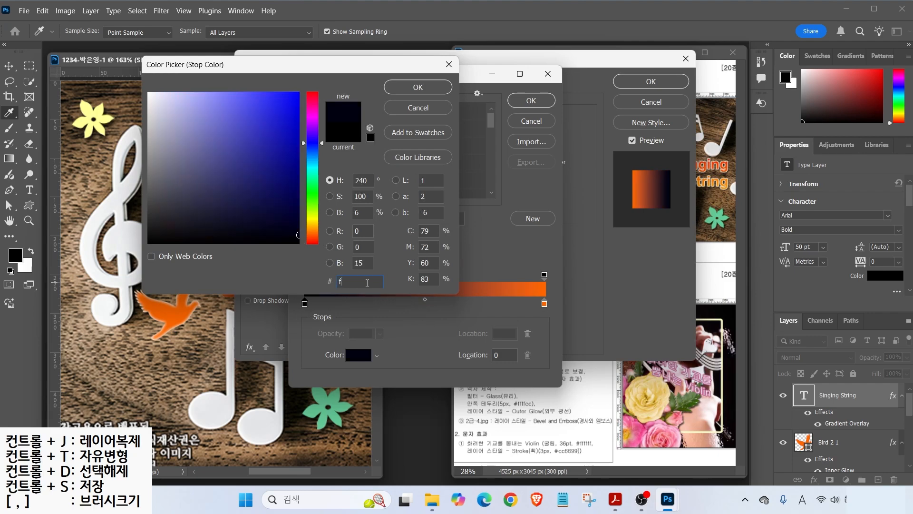
key(Return)
double_click(544, 303)
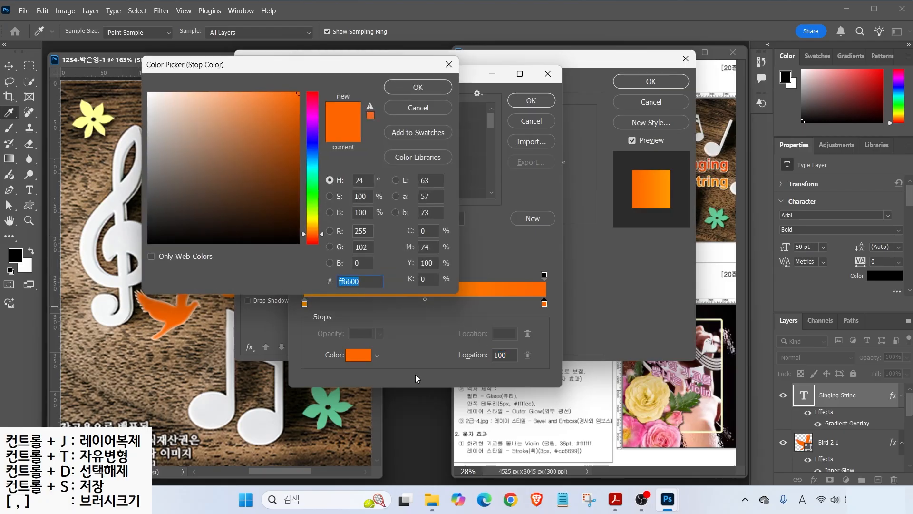
text(ff3300)
key(Return)
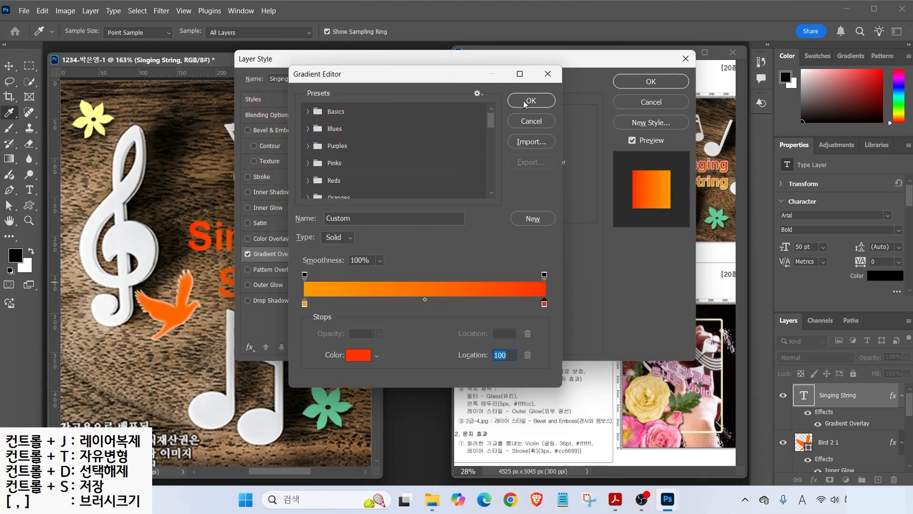
click(523, 101)
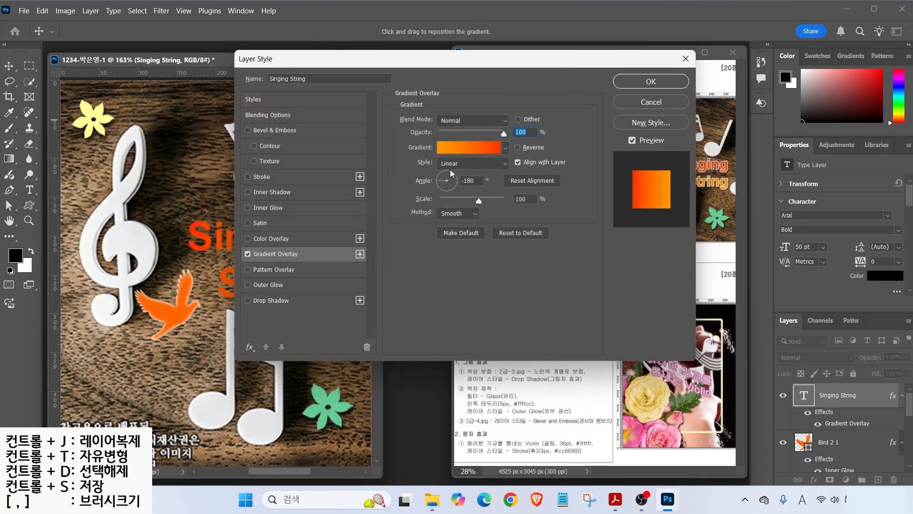
- Set the gradient overlay angle to 89° so it runs vertically
drag(499, 61, 452, 69)
key(alt)
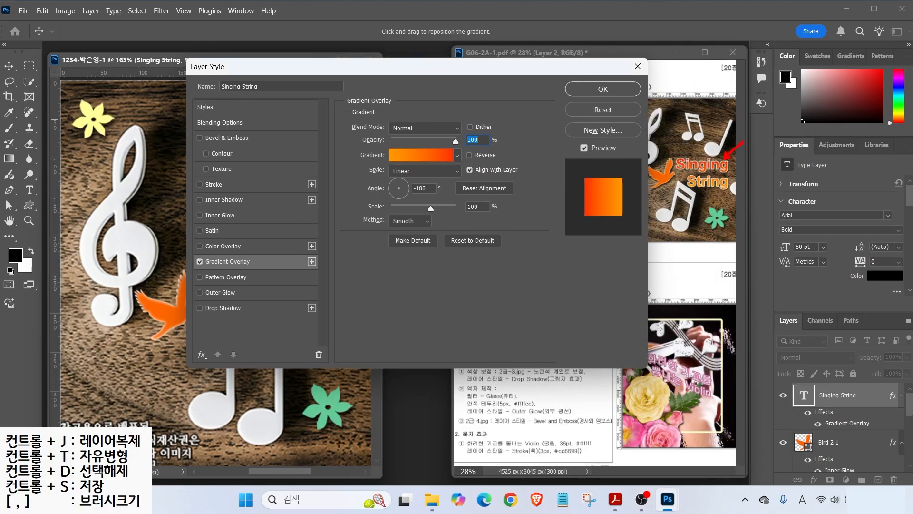
drag(716, 191, 748, 211)
drag(586, 185, 556, 169)
mouse_move(415, 193)
mouse_down()
mouse_move(398, 201)
mouse_move(392, 155)
mouse_up()
click(398, 176)
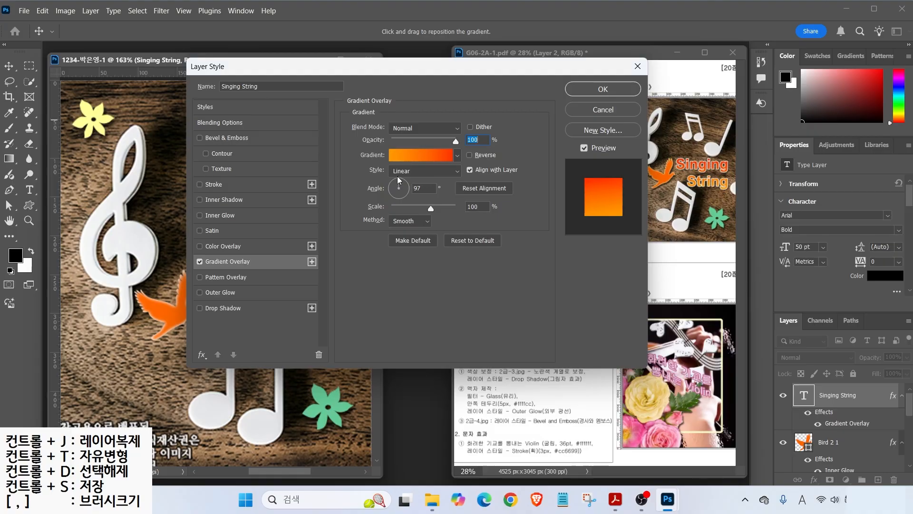
click(398, 176)
- Enable Drop Shadow and Stroke effects on the Singing String text
click(201, 309)
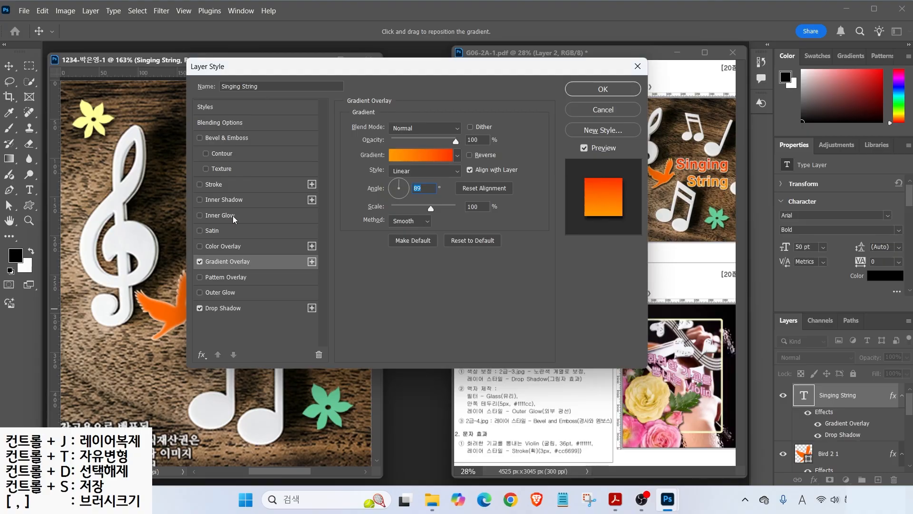
click(200, 185)
click(217, 187)
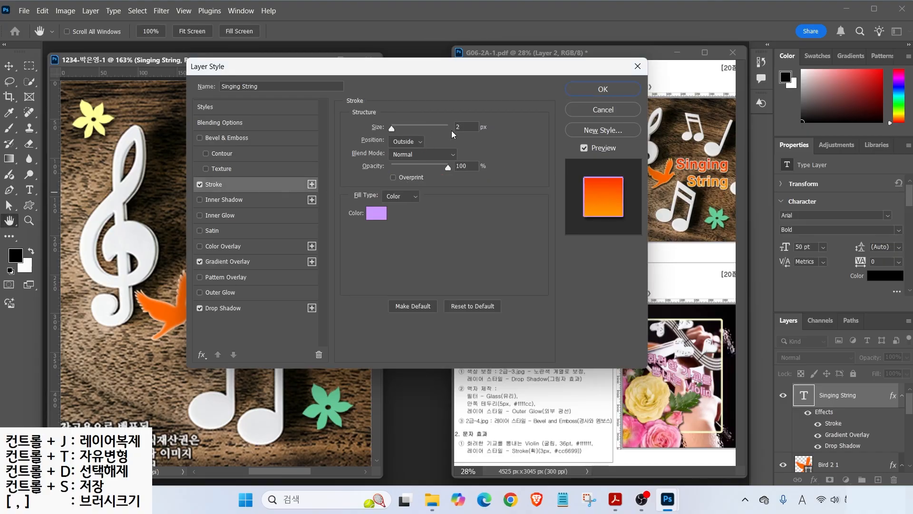
- Make the text stroke white #ffffff, testing Inside, then keeping it Outside, and apply
click(375, 213)
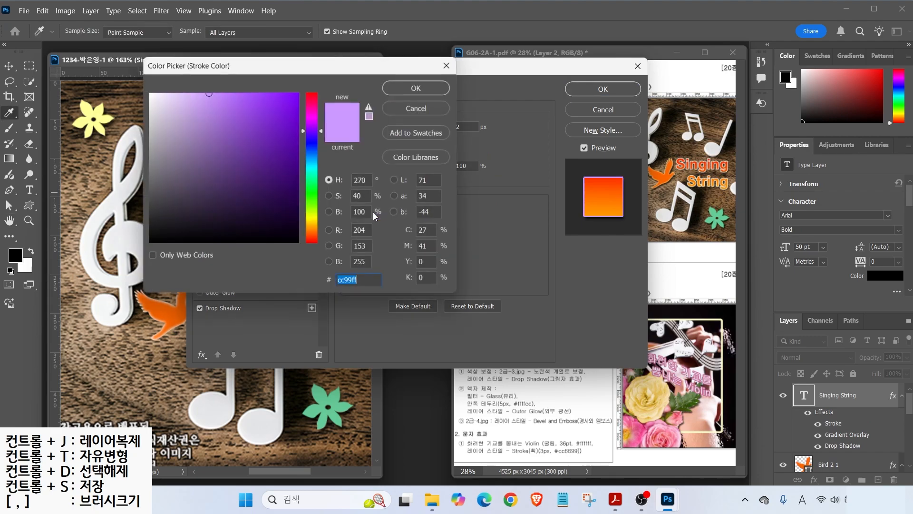
text(ffffff)
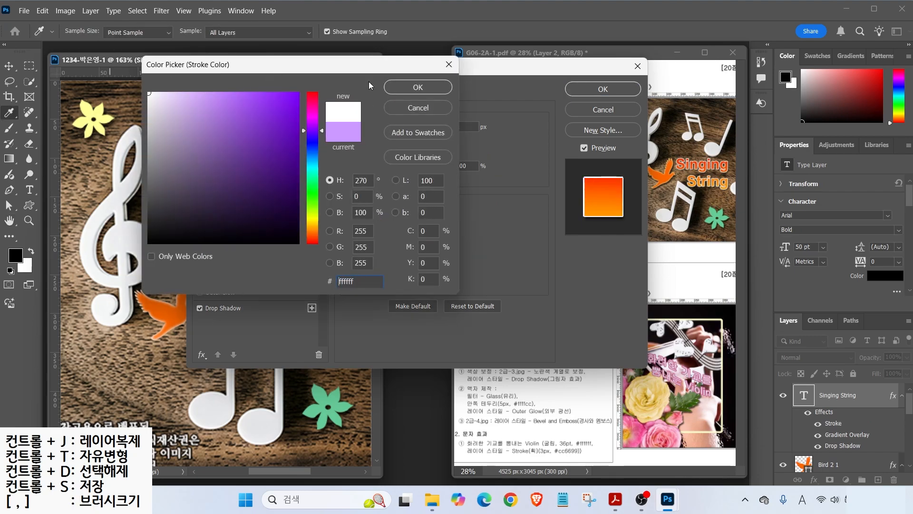
click(408, 87)
drag(293, 67, 438, 101)
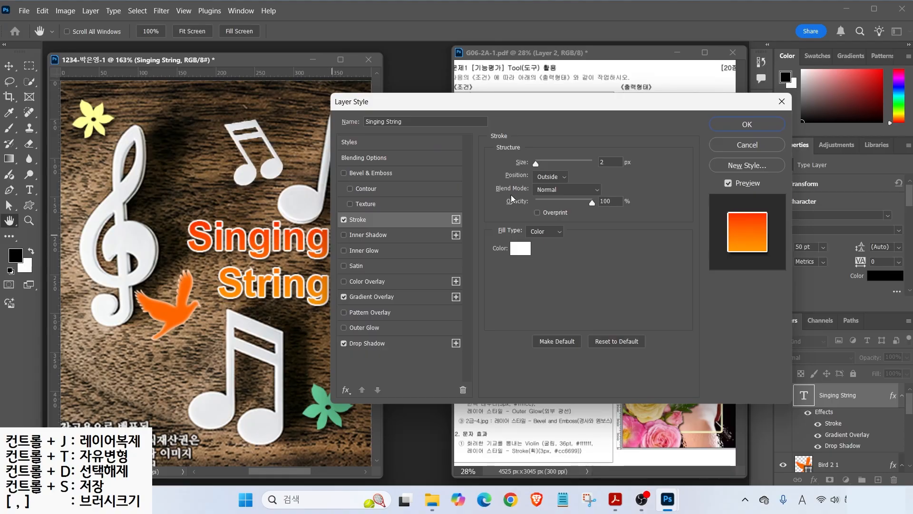
key(ctrl)
click(546, 178)
click(537, 198)
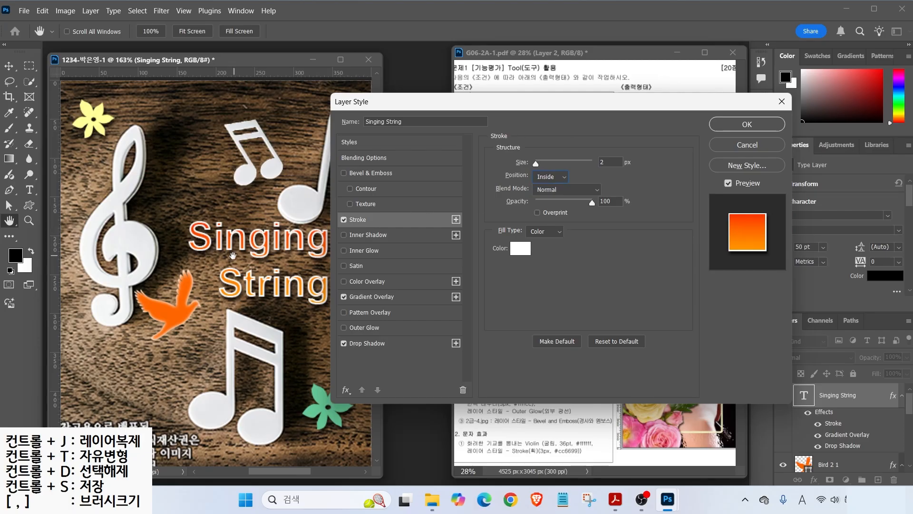
key(ctrl)
click(546, 177)
click(540, 189)
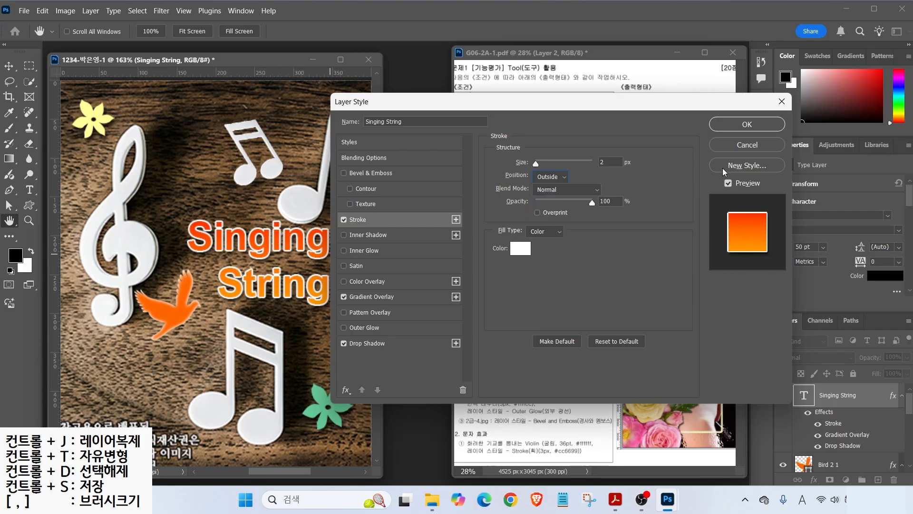
click(746, 125)
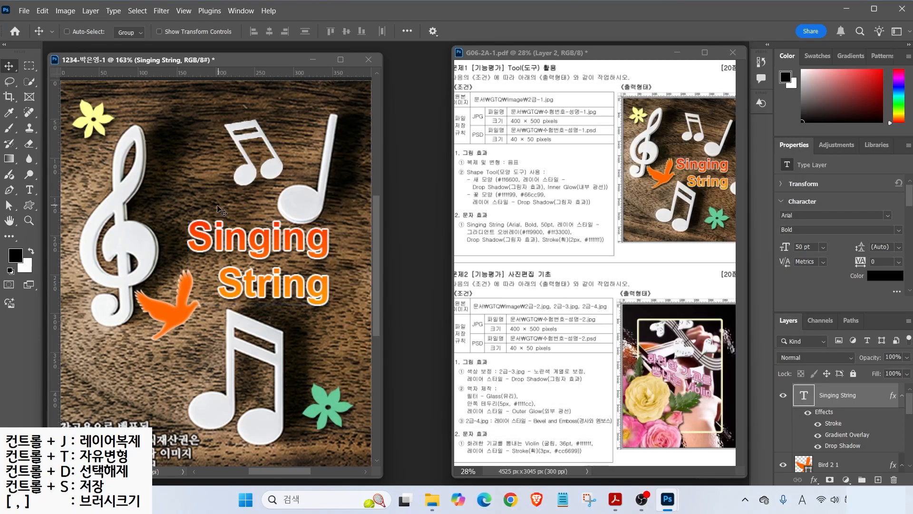
- Shift the Singing String text right, then nudge the wood background on Layer 1 left
drag(283, 239, 308, 247)
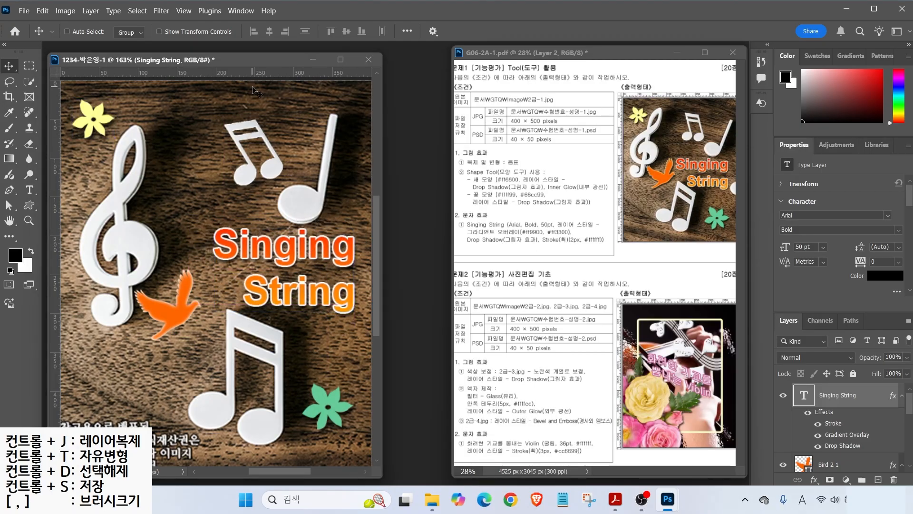
scroll(816, 405, down, 3)
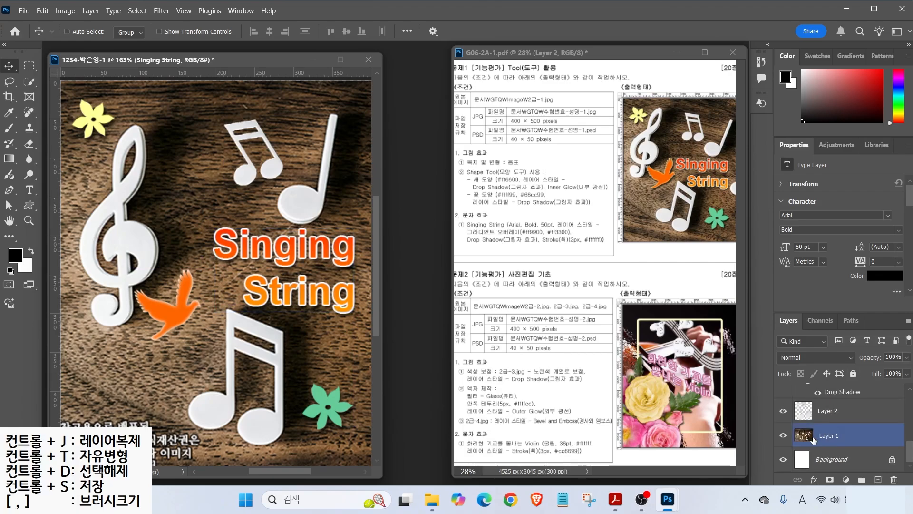
click(810, 438)
drag(147, 233, 138, 233)
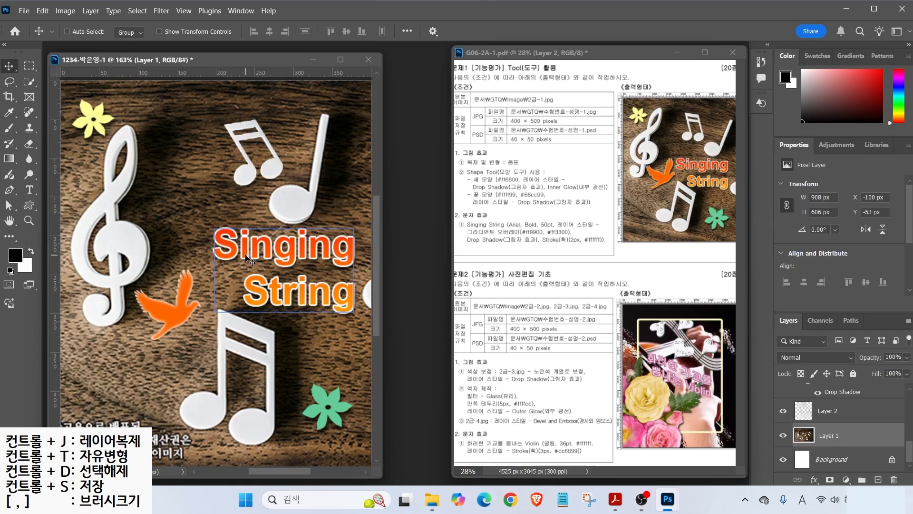
- Rotate the wood background about 7° and shift it slightly right
key(ctrl+t)
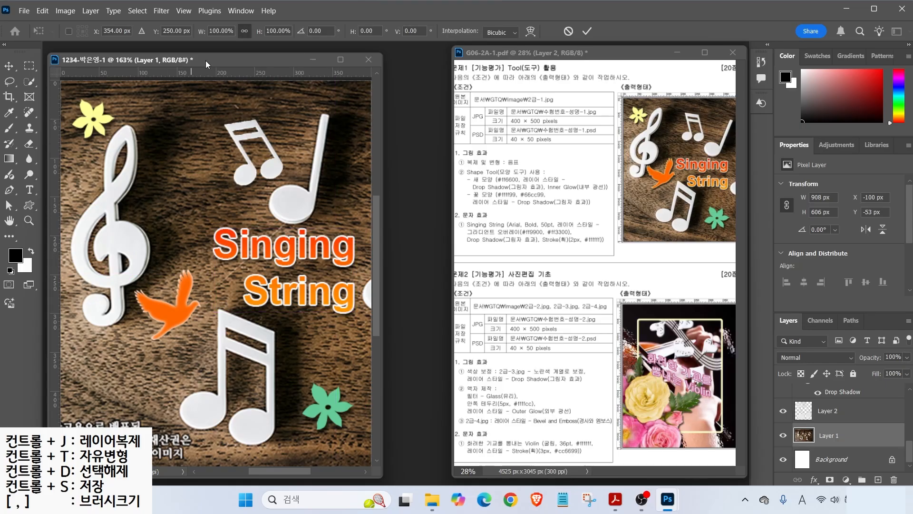
drag(169, 104, 194, 170)
drag(208, 215, 254, 218)
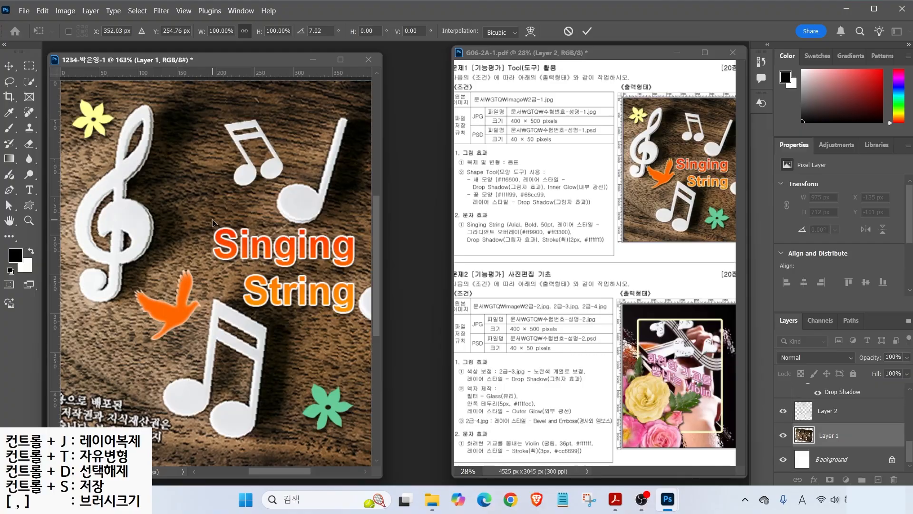
key(Return)
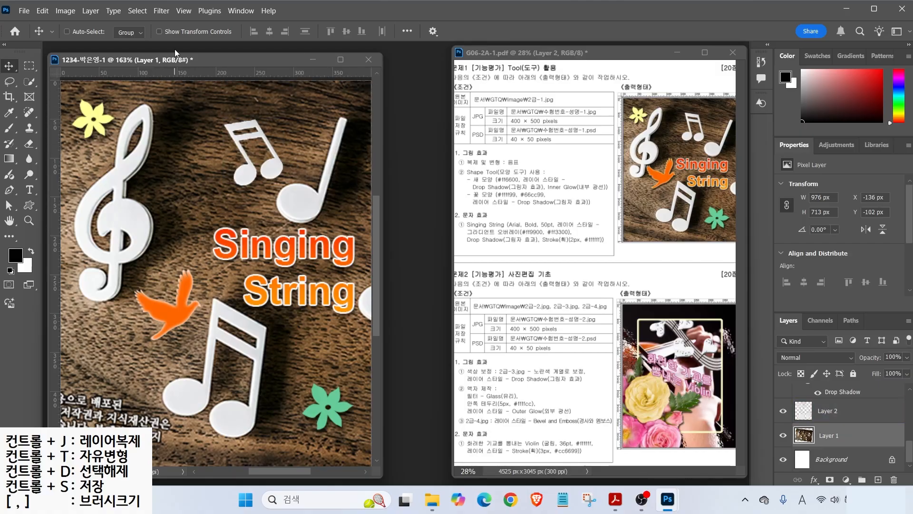
- Save the document in Photoshop (*.PSD) format in the parent GTQ folder
click(24, 10)
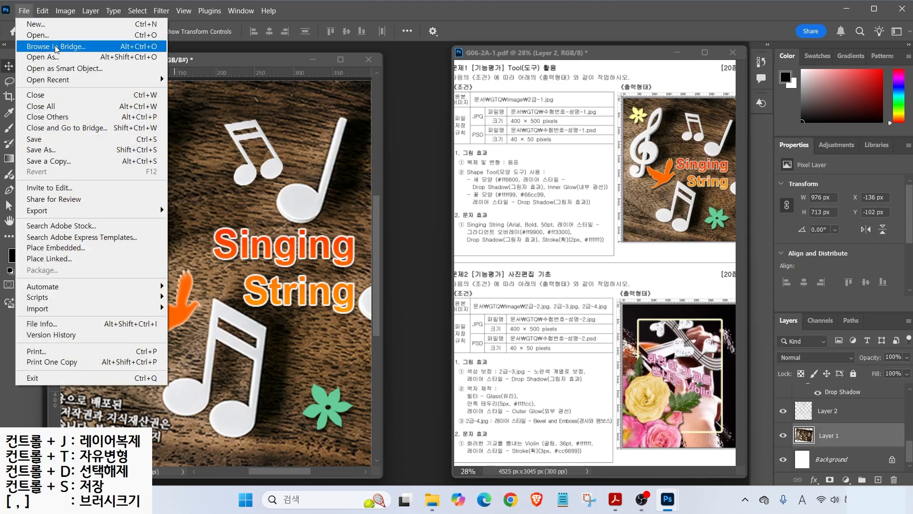
click(48, 139)
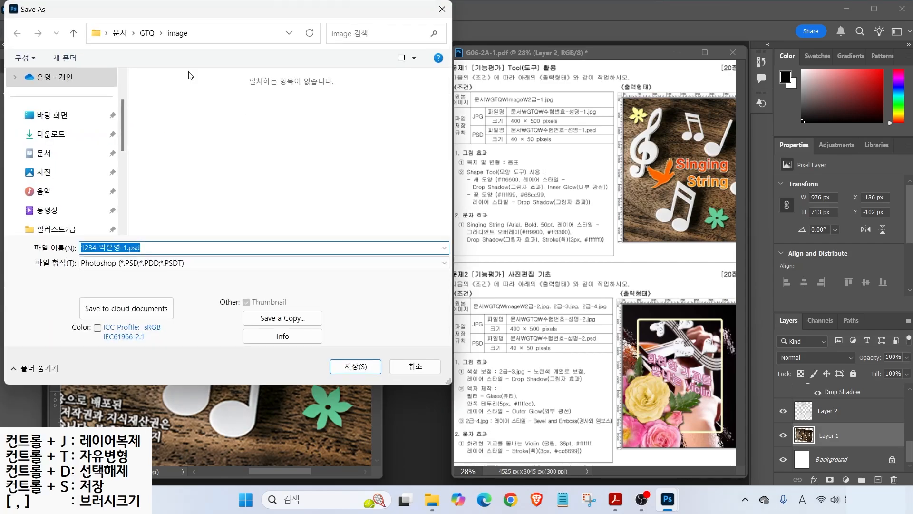
click(147, 33)
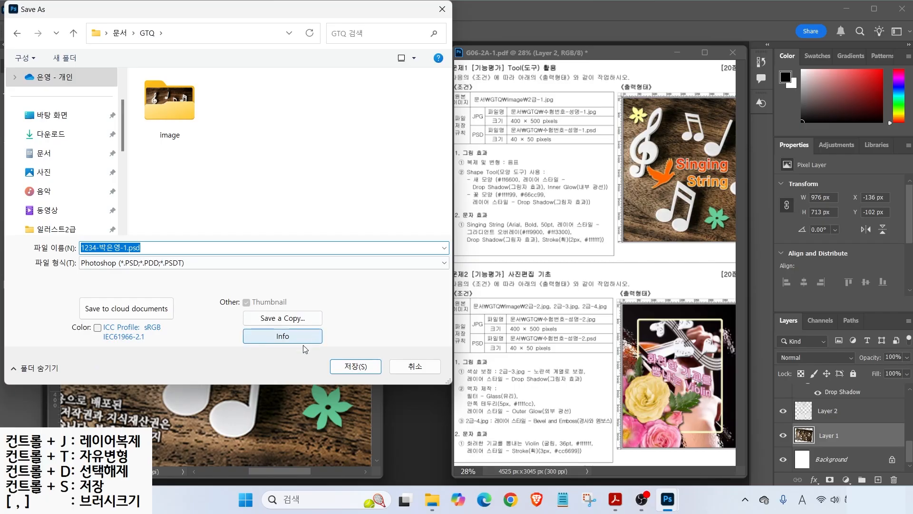
click(356, 366)
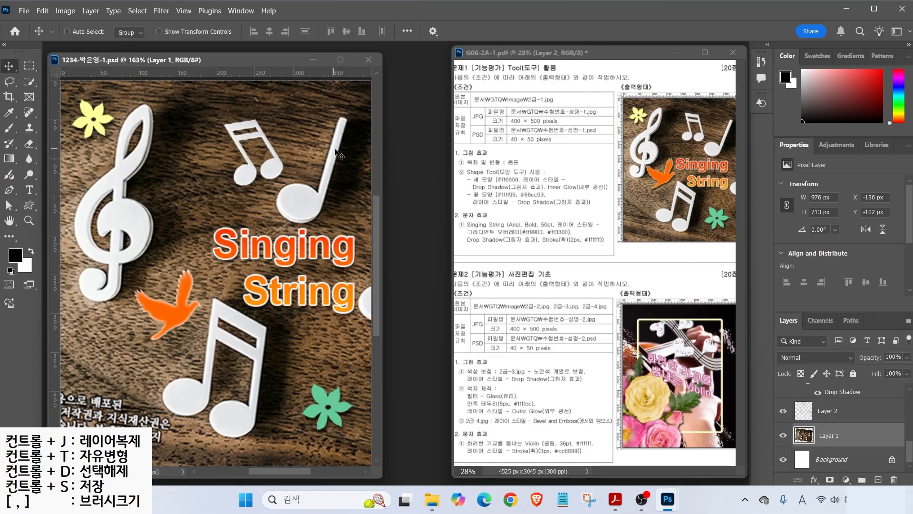
- Annotate the task sheet with red arrows, circle JPG and underline 400 × 500 pixels
scroll(911, 451, up, 2)
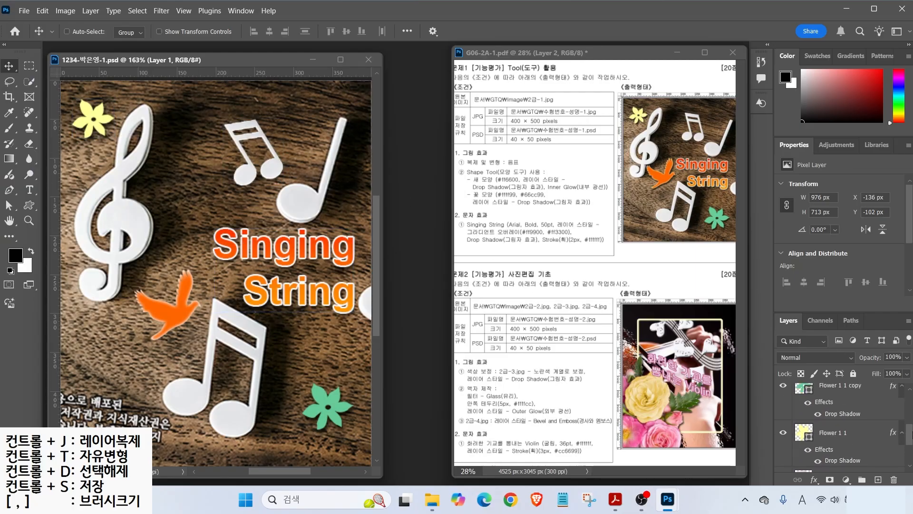
scroll(847, 419, up, 5)
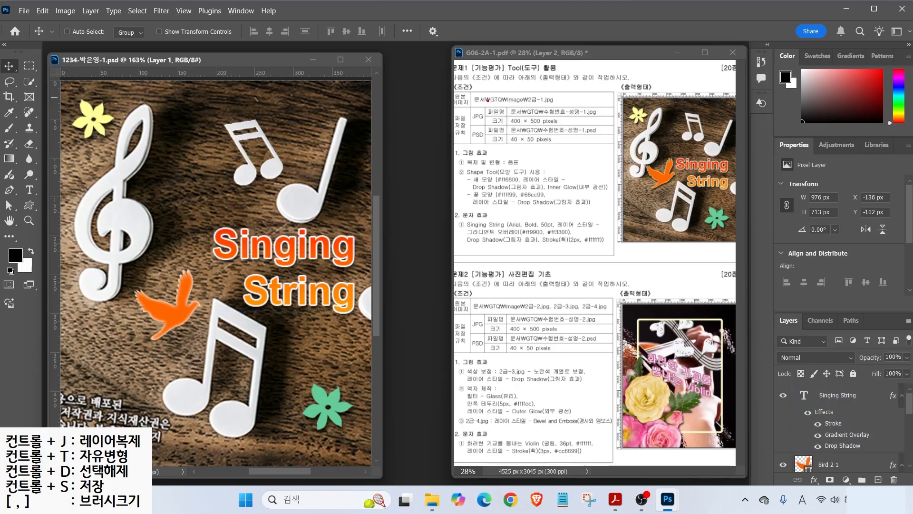
drag(473, 109, 454, 87)
drag(471, 141, 454, 161)
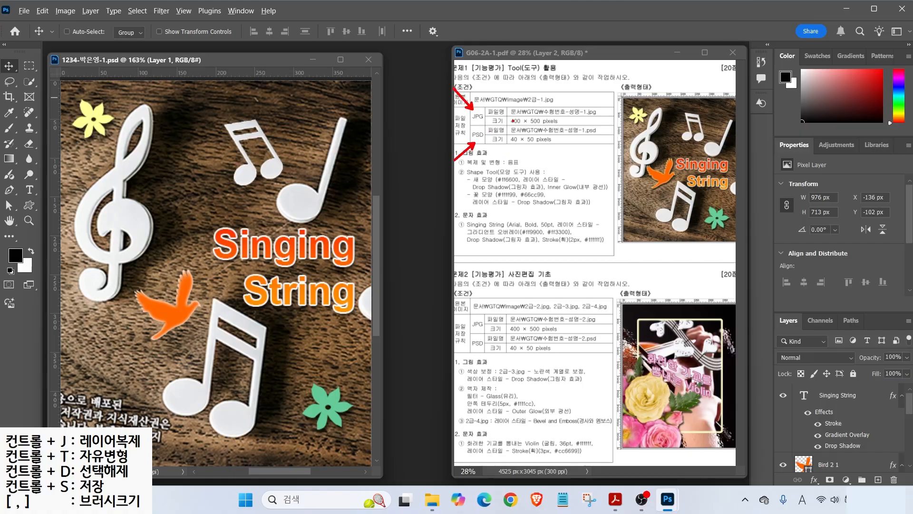
drag(494, 126, 572, 126)
drag(467, 122, 483, 125)
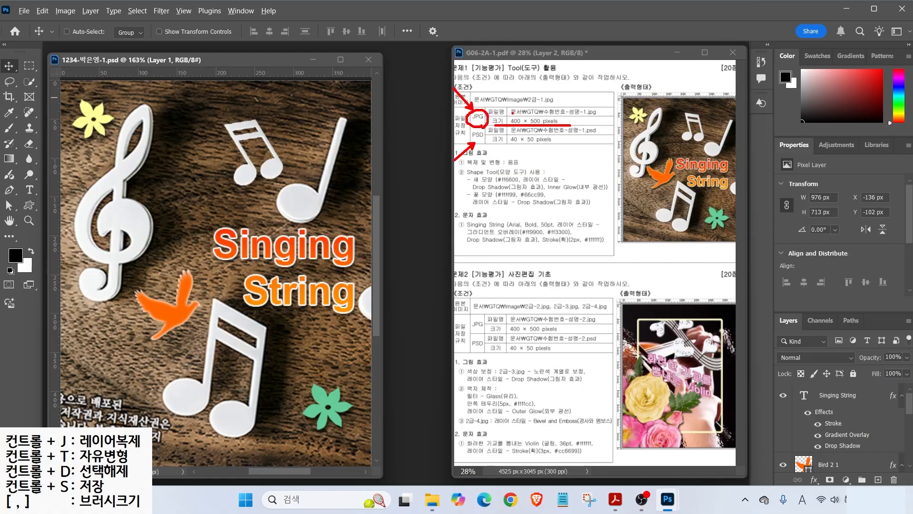
key(Escape)
- Open Save As, check the format list, and switch to saving a separate copy
click(23, 11)
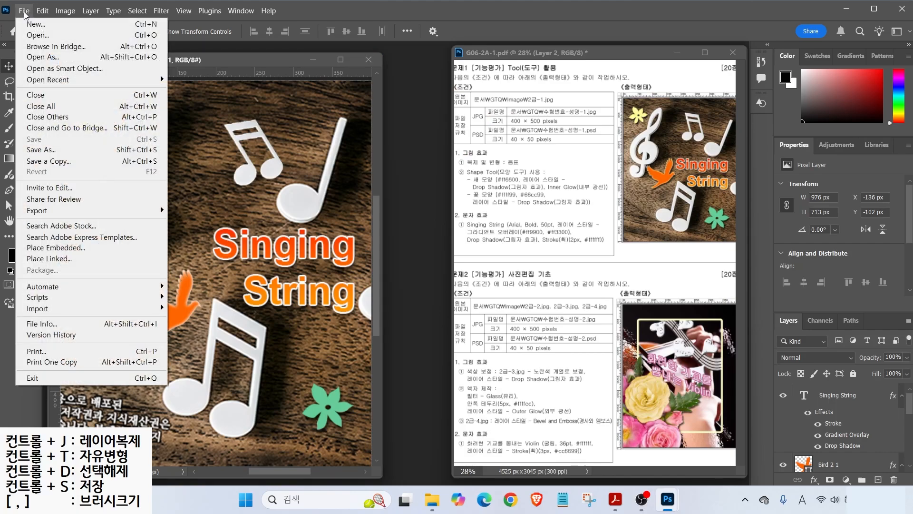
click(42, 149)
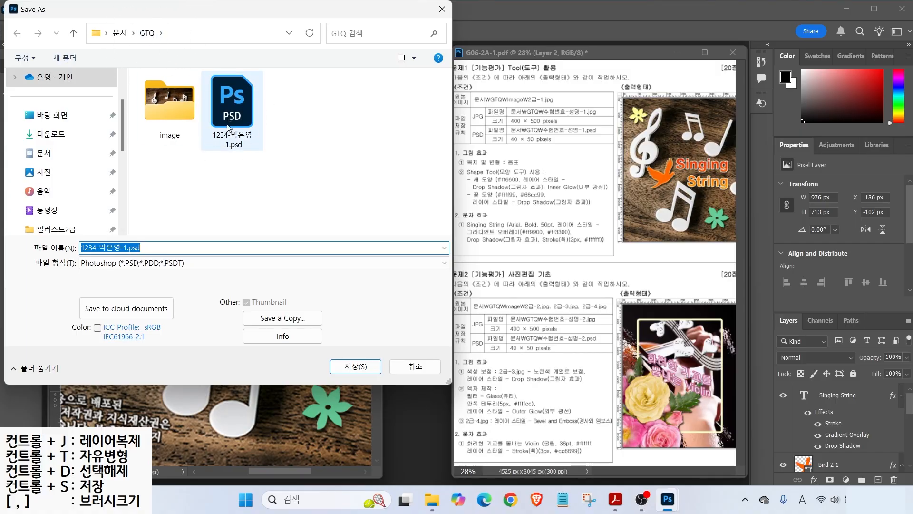
click(142, 263)
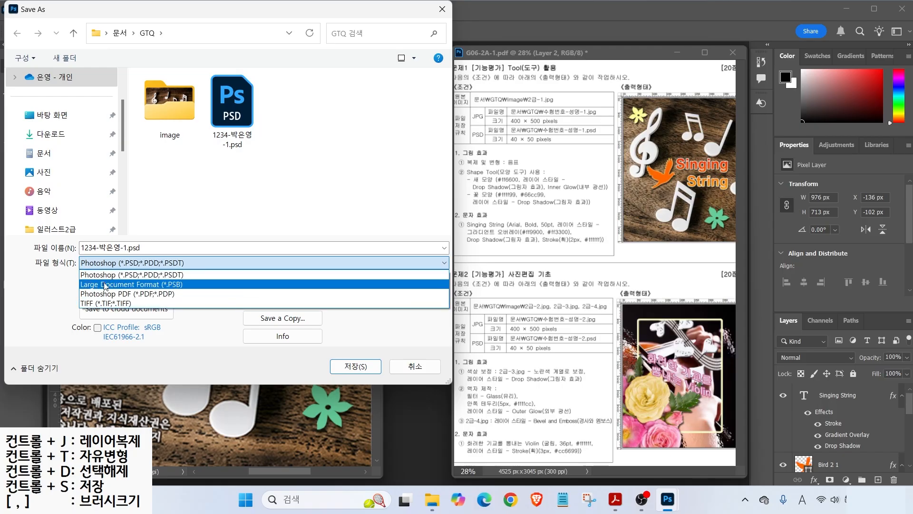
click(61, 292)
click(269, 317)
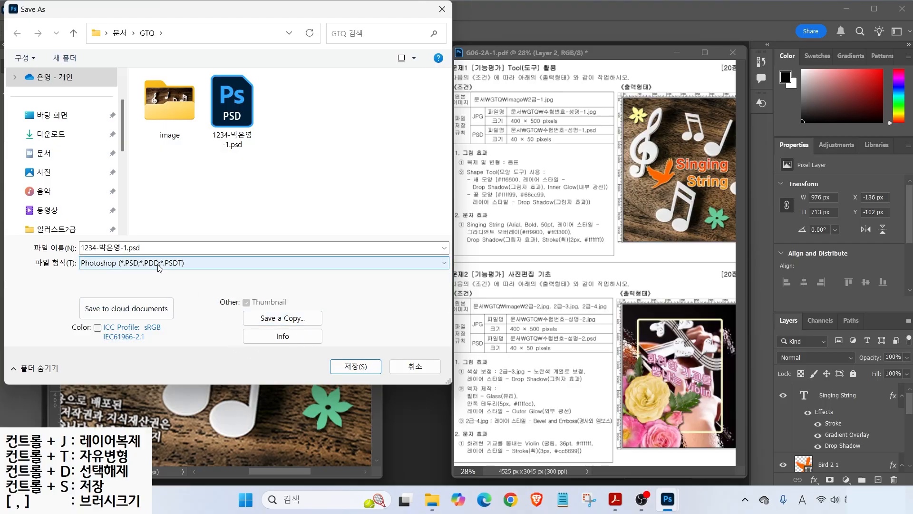
click(204, 263)
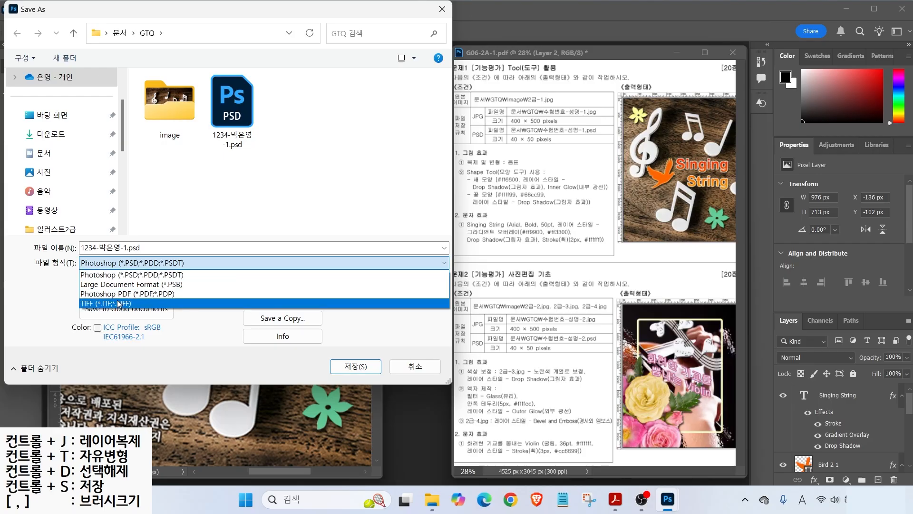
click(62, 300)
click(281, 317)
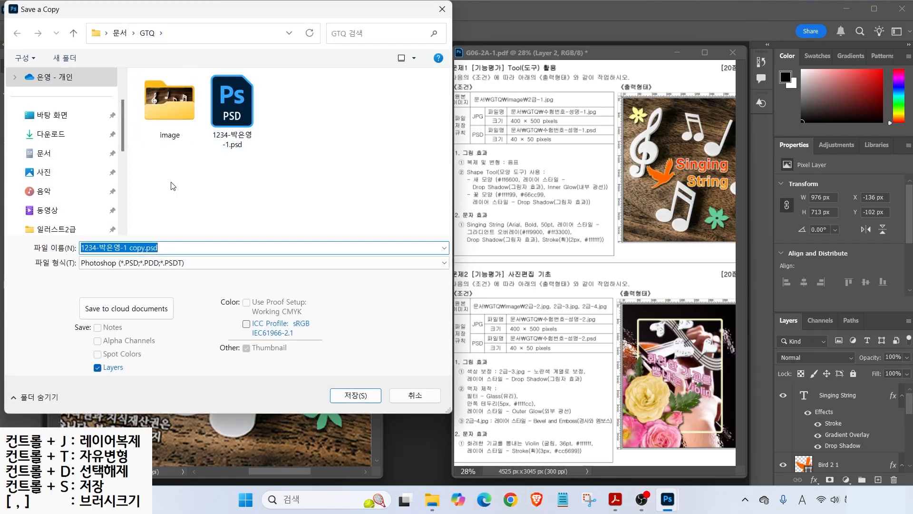
- Save a JPEG copy without the ' copy' suffix at Maximum quality 12
click(124, 263)
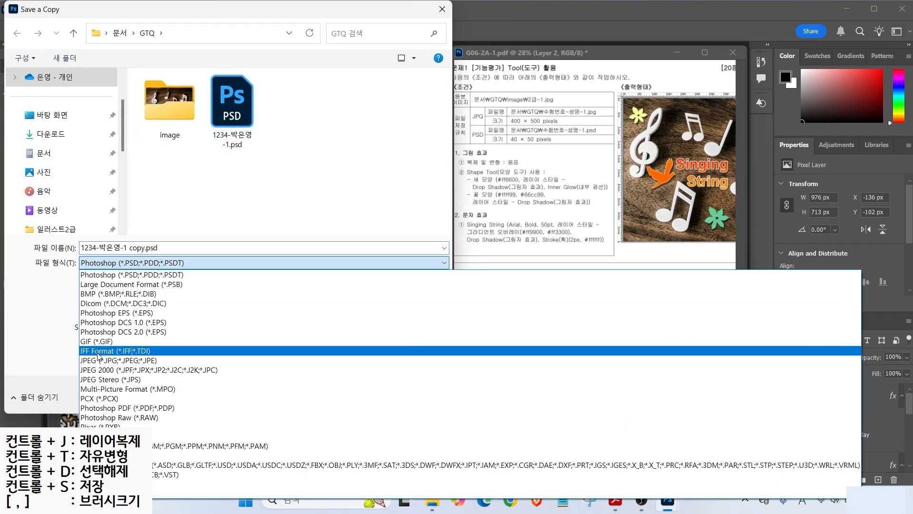
click(93, 363)
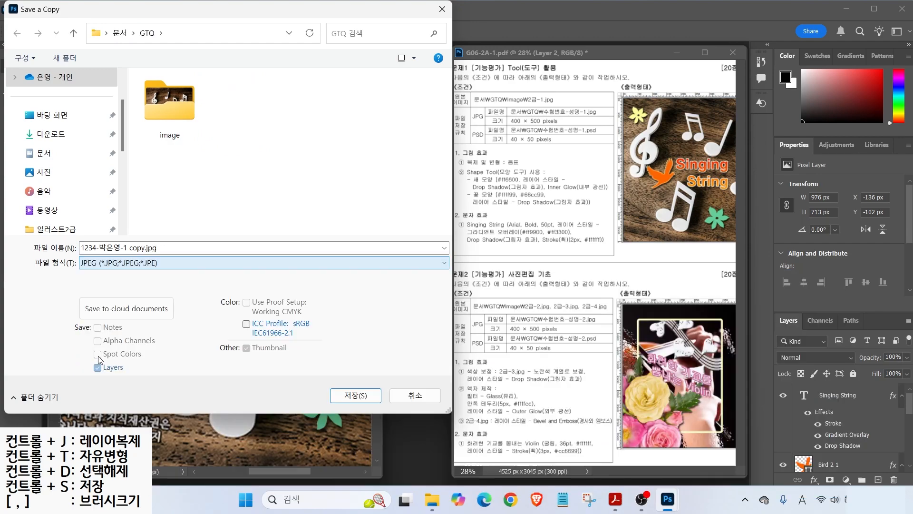
click(132, 245)
drag(128, 247, 145, 248)
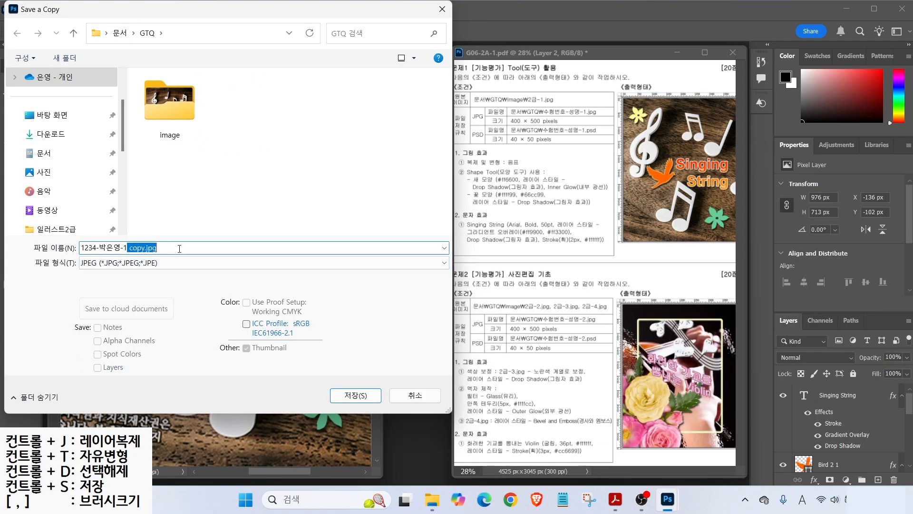
key(BackSpace)
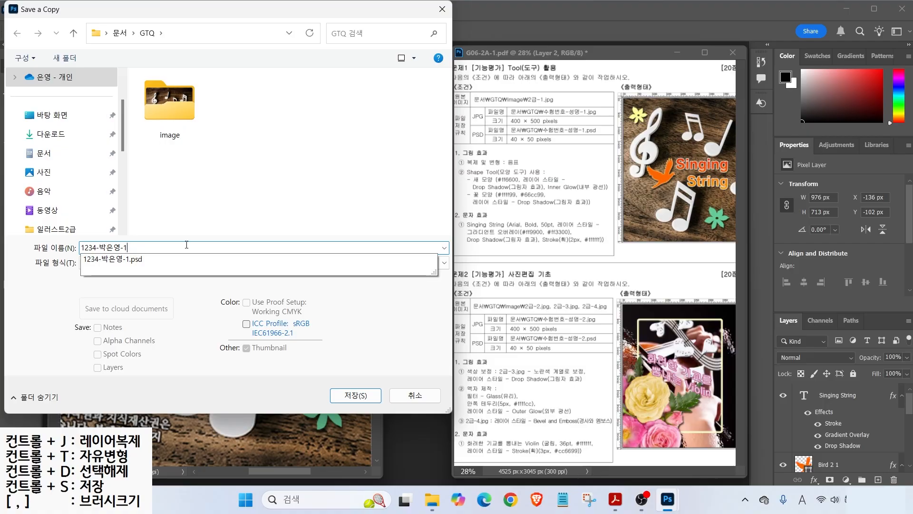
click(177, 246)
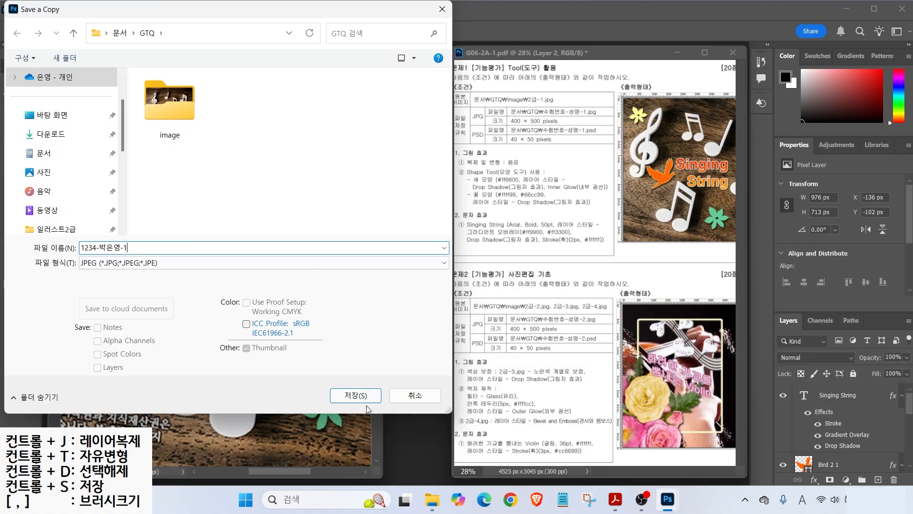
click(365, 400)
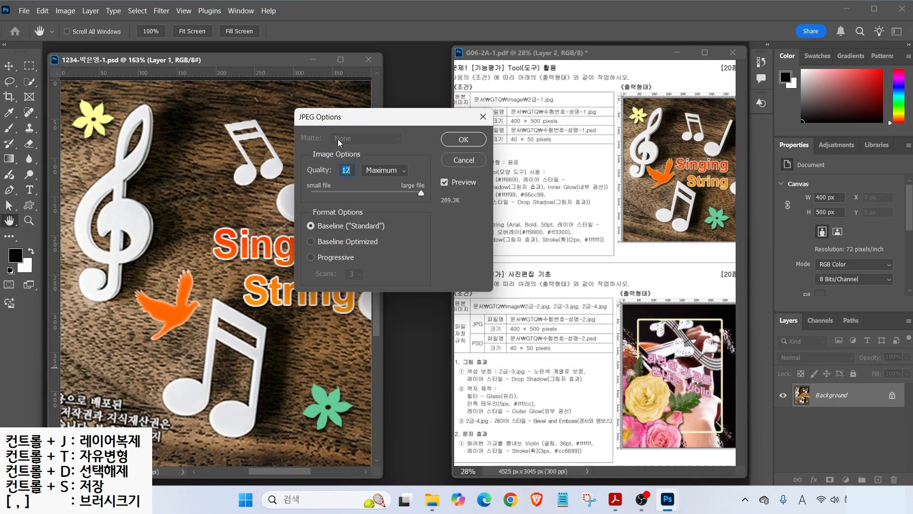
click(462, 140)
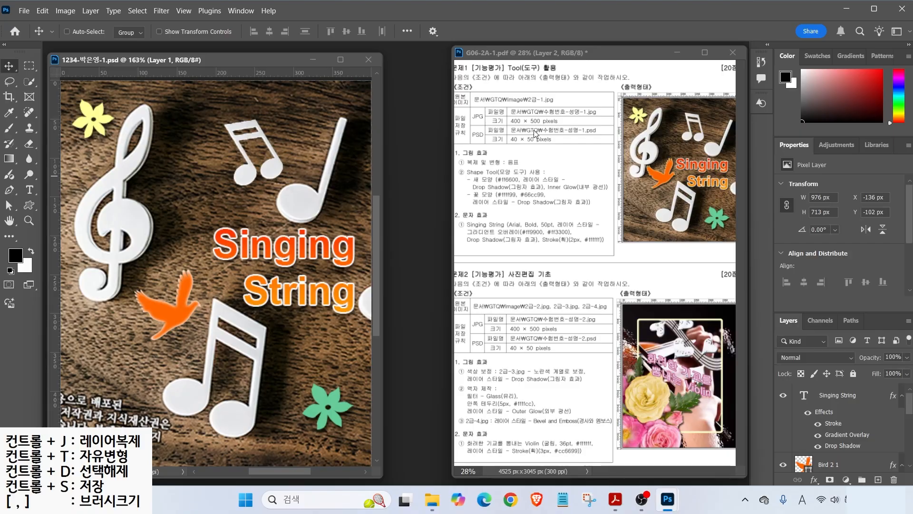
- Resize the image to 40 px wide, making it 40×50 pixels
click(490, 138)
click(66, 11)
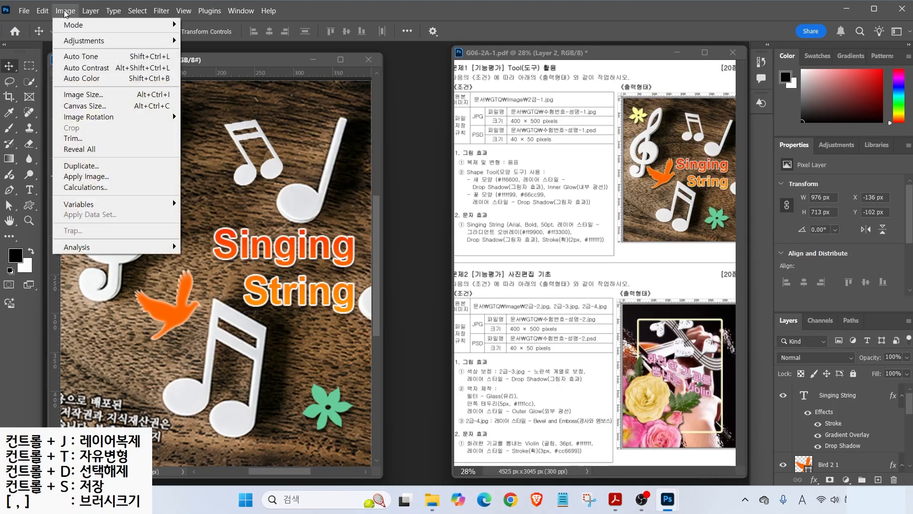
click(82, 94)
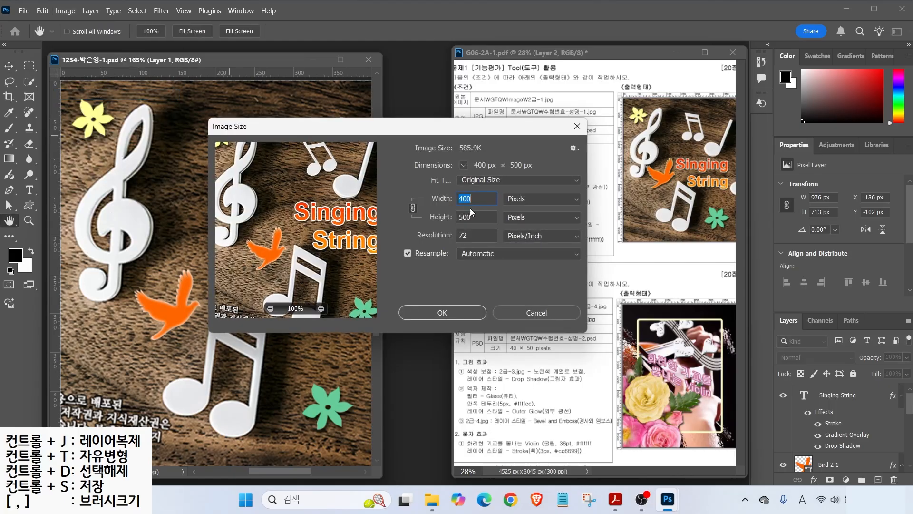
text(40)
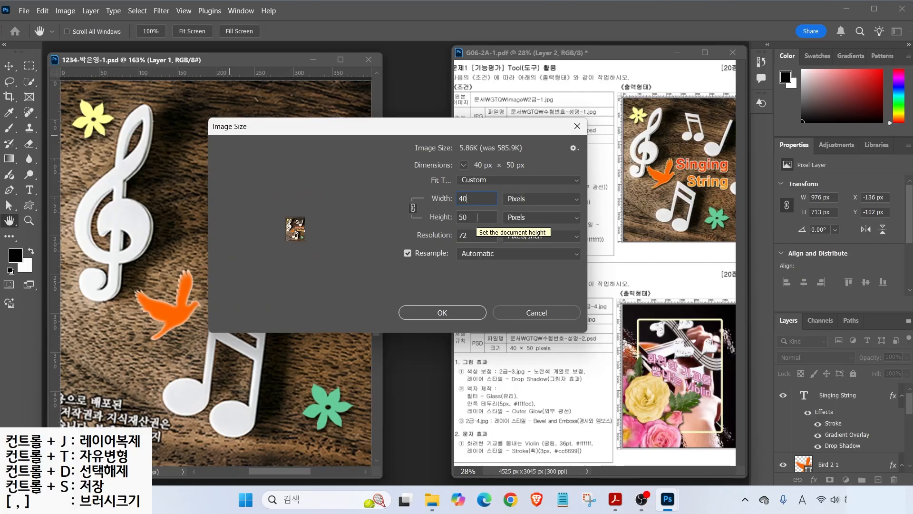
key(Return)
key(v)
ctrl+click(108, 115)
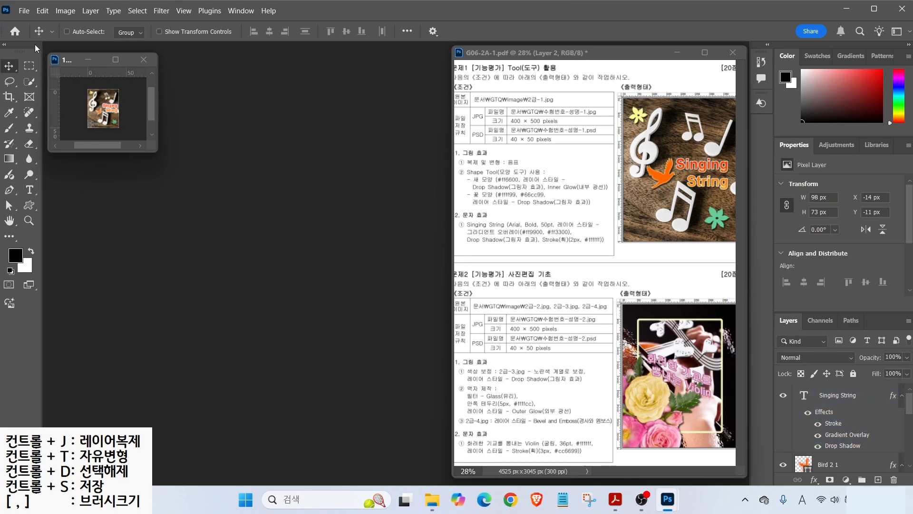
- Save the resized 40×50 PSD and close its document window
click(22, 11)
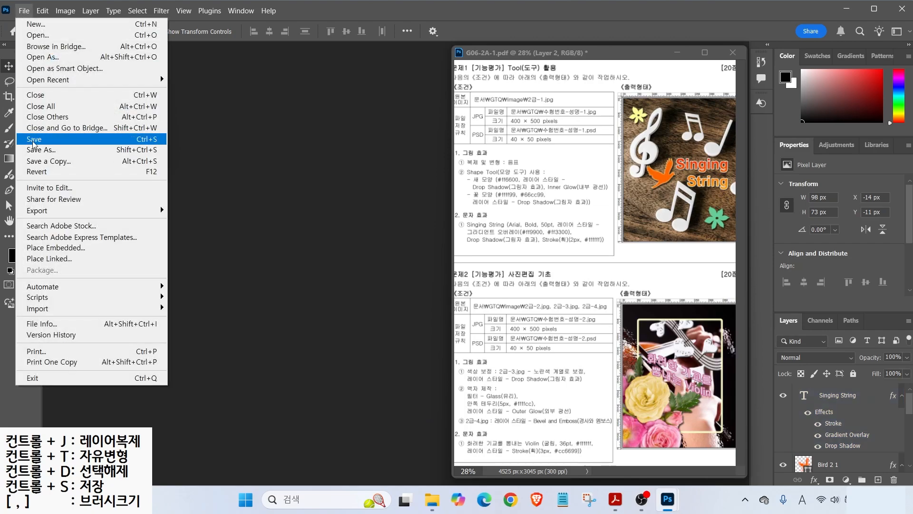
click(41, 141)
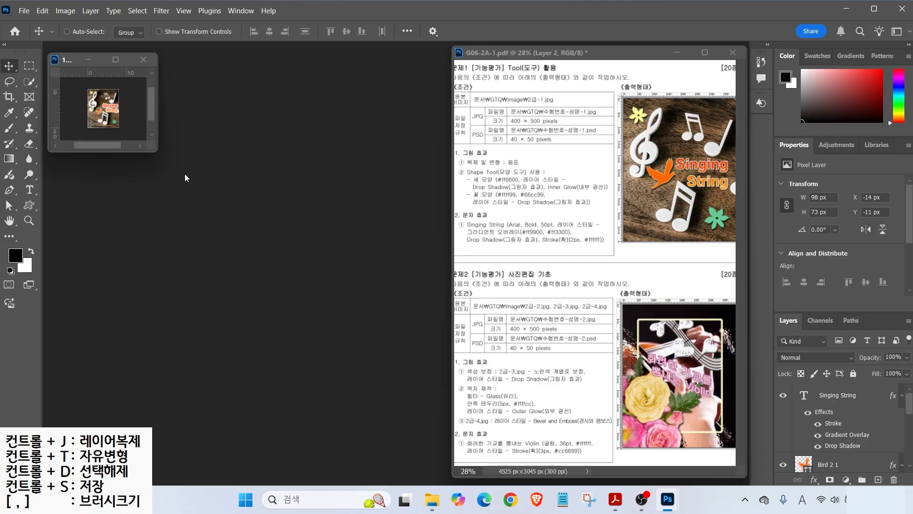
click(144, 59)
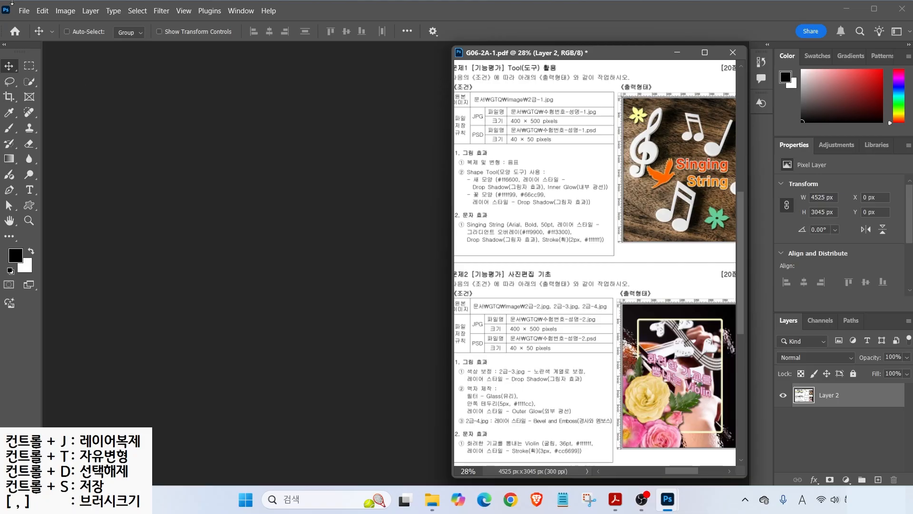
click(24, 11)
click(38, 34)
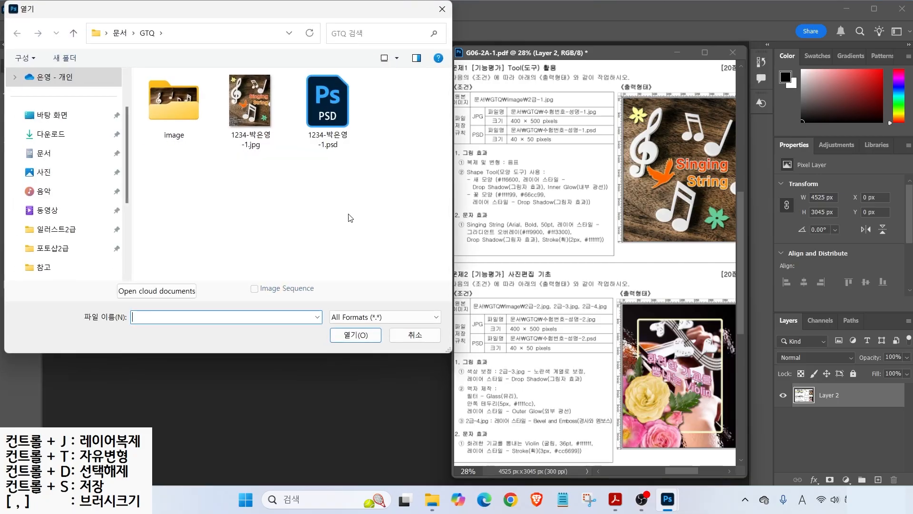
click(270, 134)
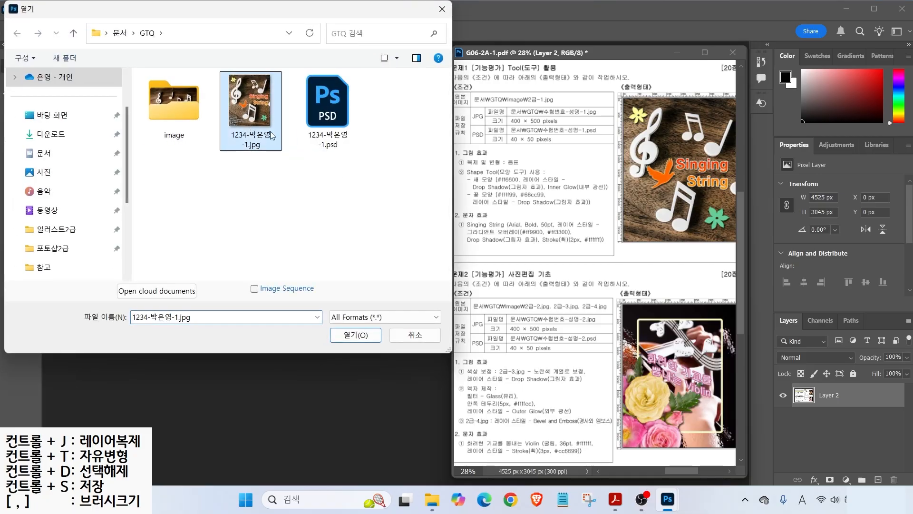
ctrl+click(328, 123)
click(356, 335)
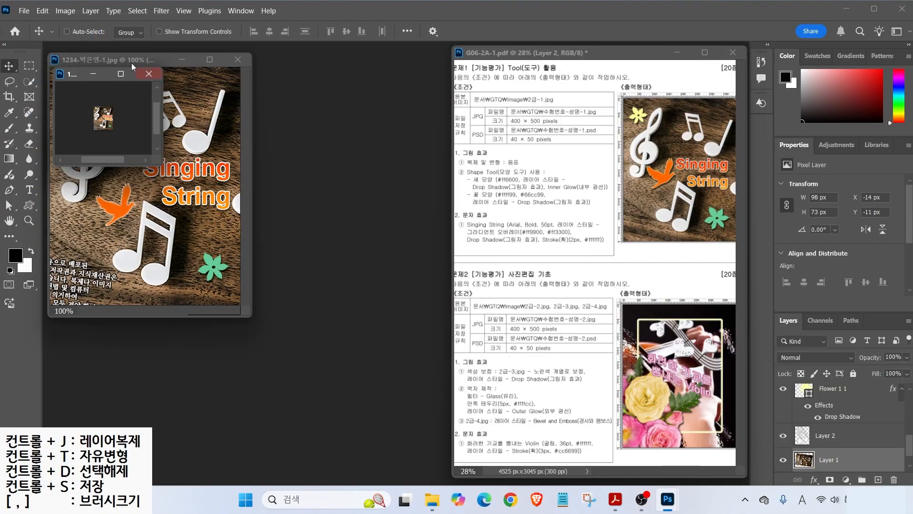
drag(76, 75, 333, 115)
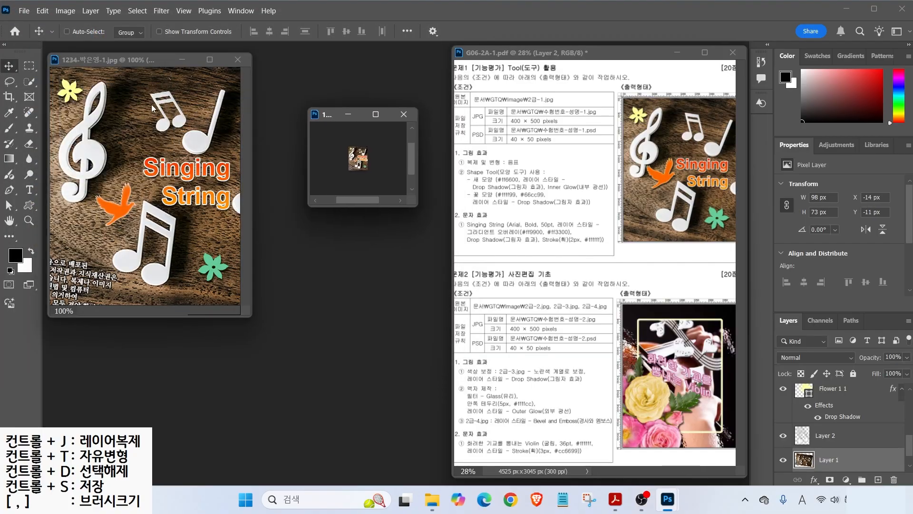
click(147, 63)
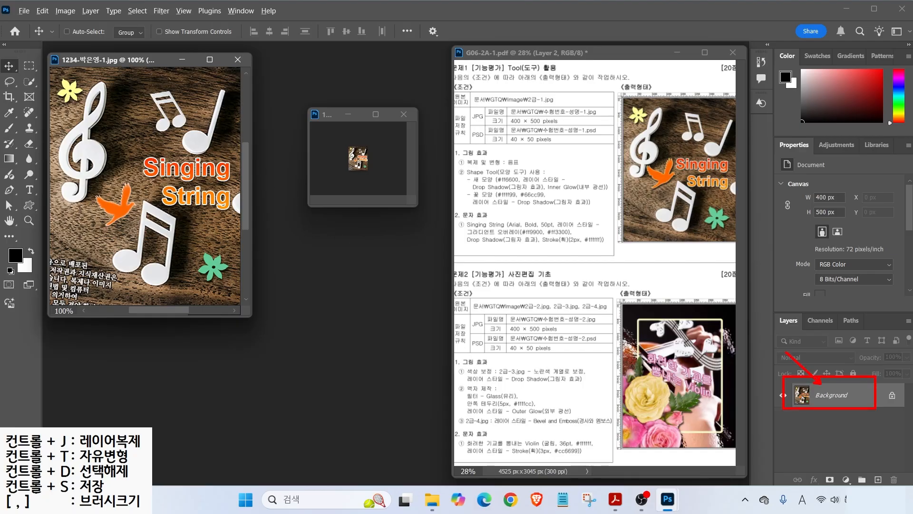
click(327, 115)
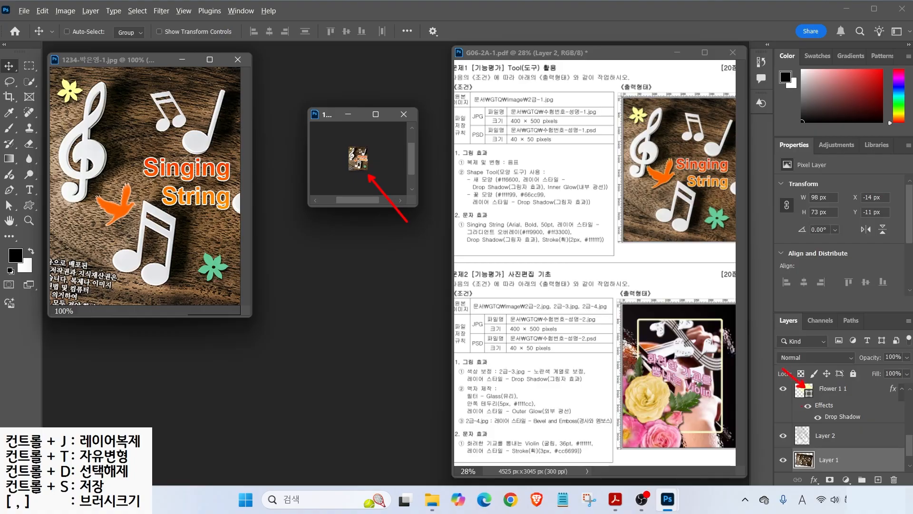
mouse_move(231, 193)
mouse_down()
mouse_move(97, 197)
mouse_move(121, 98)
mouse_move(222, 115)
mouse_move(231, 180)
mouse_move(214, 208)
mouse_up()
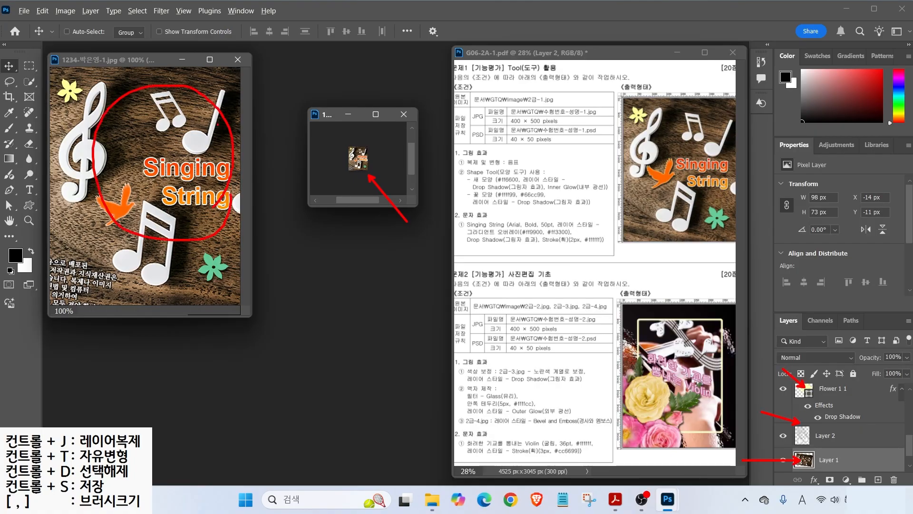
mouse_move(870, 464)
mouse_down()
mouse_move(774, 414)
mouse_move(877, 459)
mouse_up()
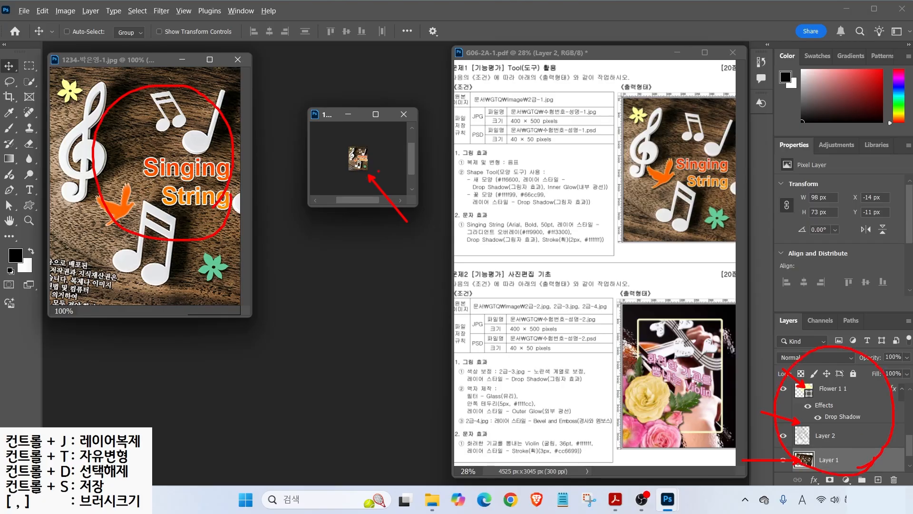
key(Escape)
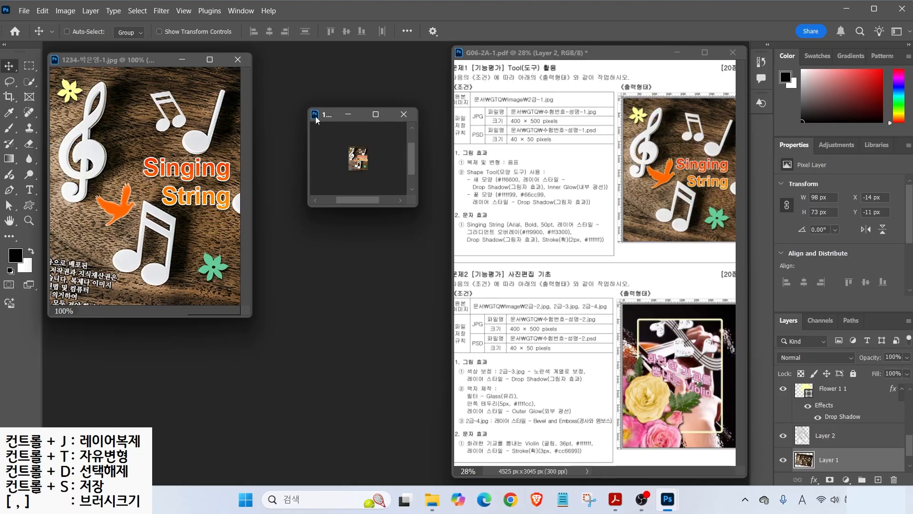
double_click(9, 220)
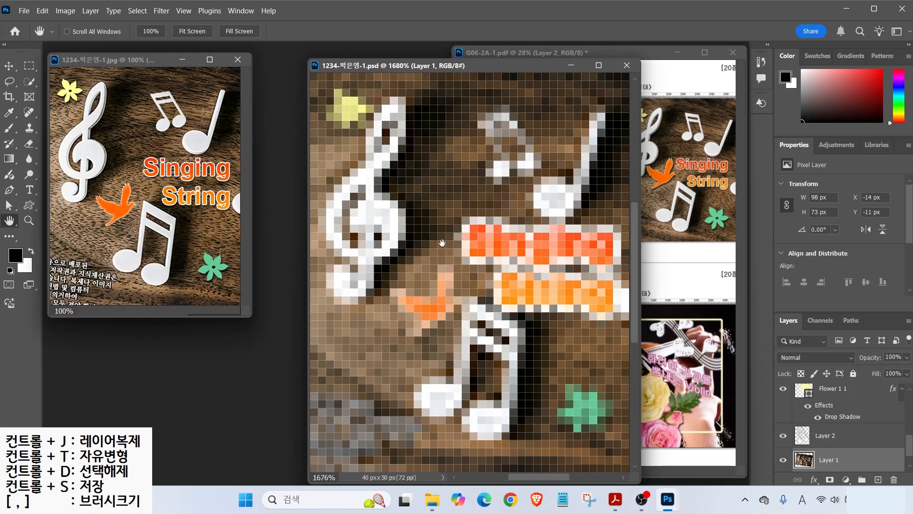
click(627, 66)
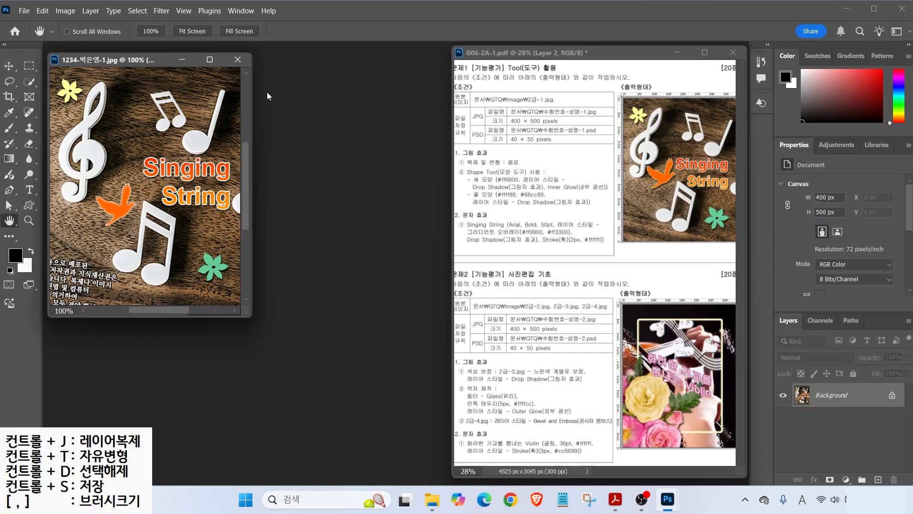
click(238, 59)
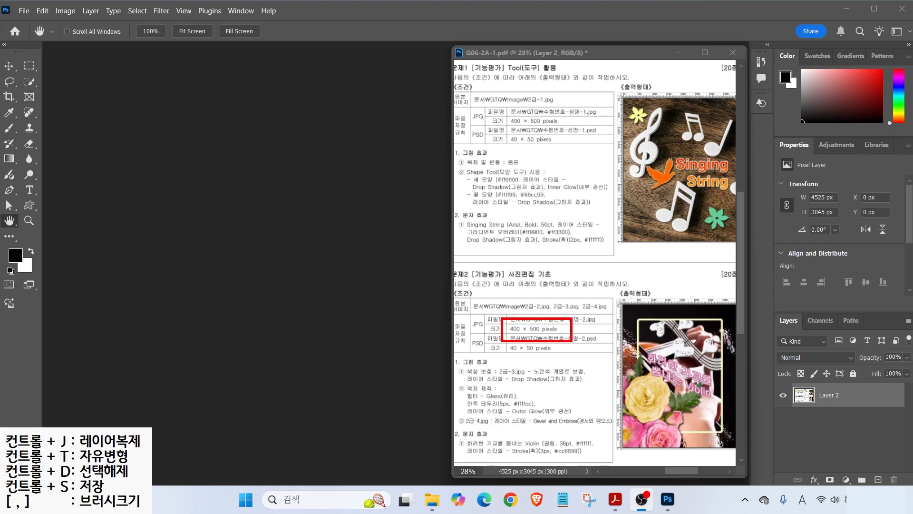
- Start a new document named with the examinee's number, name and a -2 suffix
click(21, 14)
click(33, 24)
click(718, 119)
drag(718, 119, 676, 122)
text(1234-)
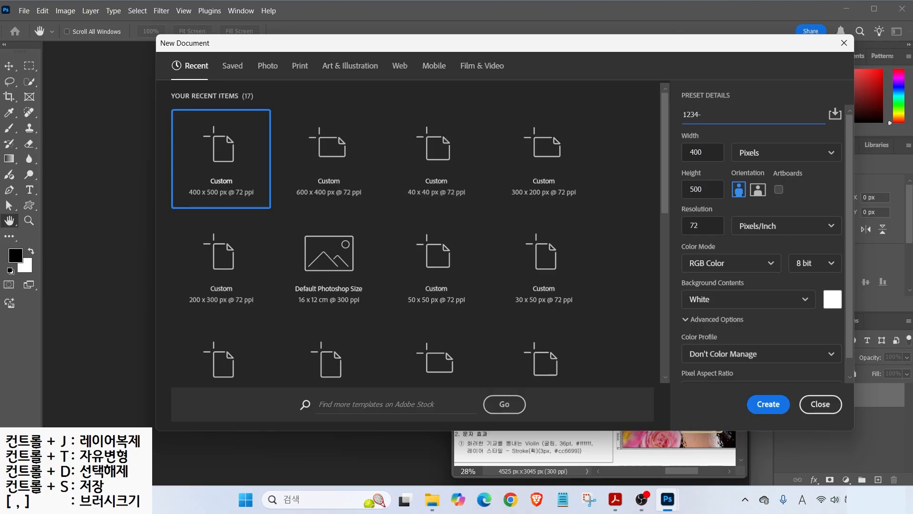
key(Hangul)
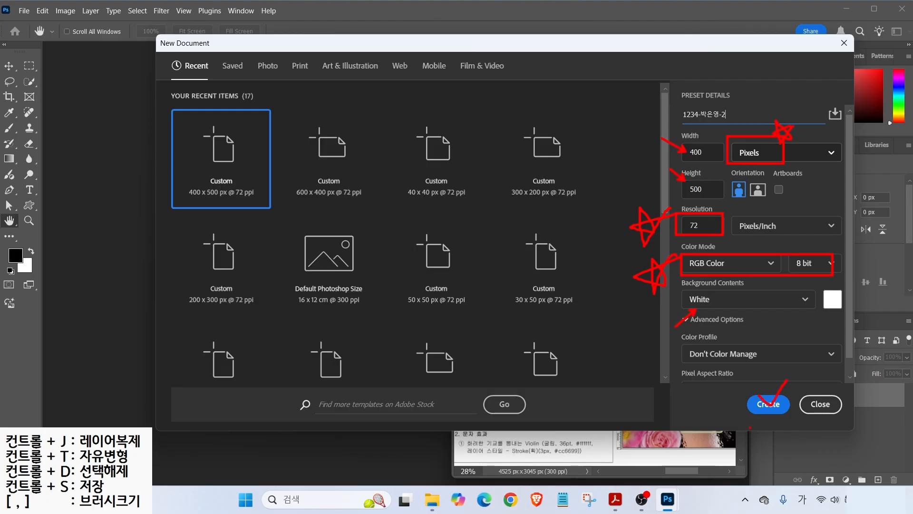
- Create the 400×500 px, 72 ppi white RGB document, show rulers, and fit it on screen
click(768, 403)
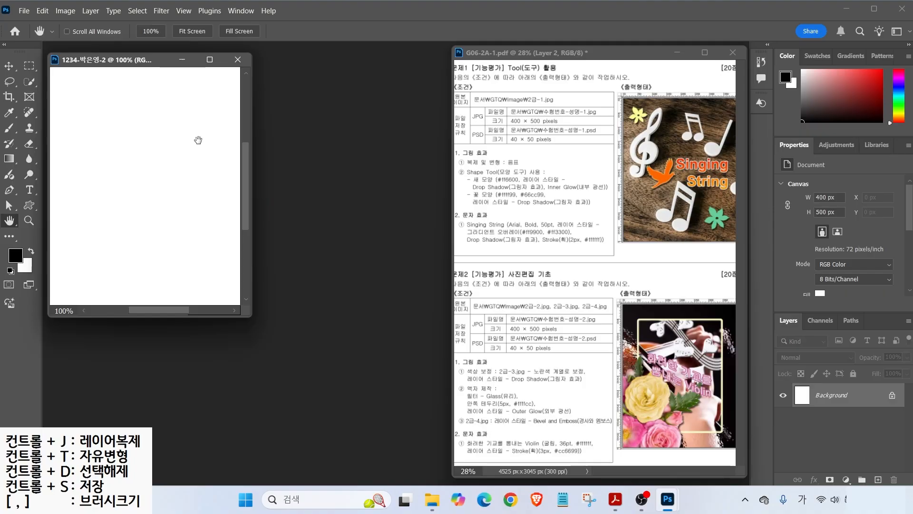
key(ctrl+r)
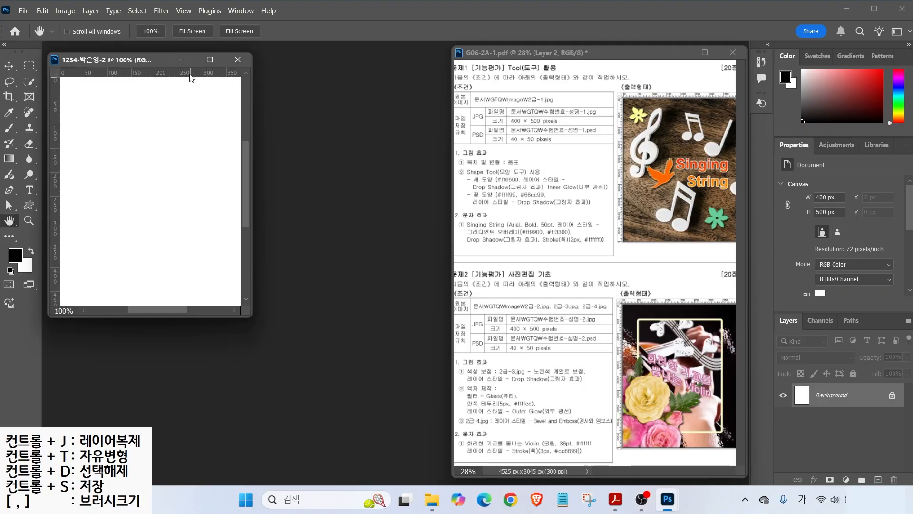
double_click(15, 223)
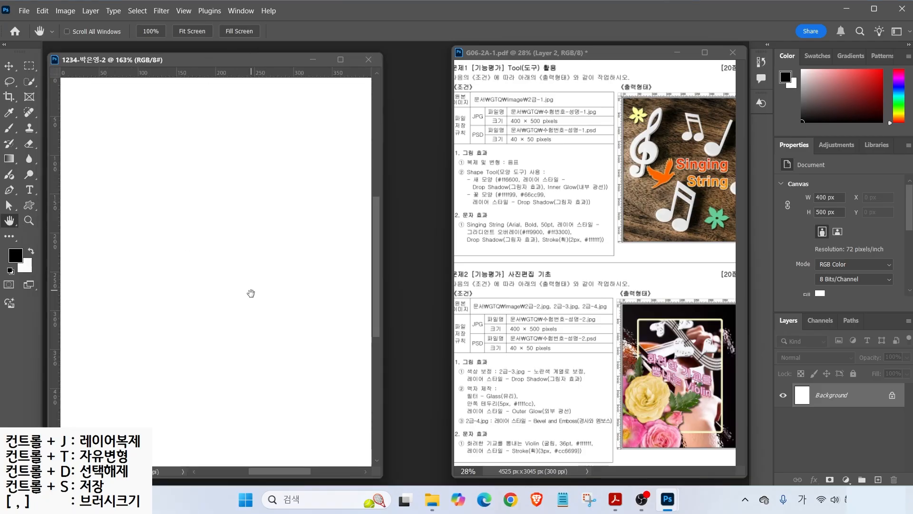
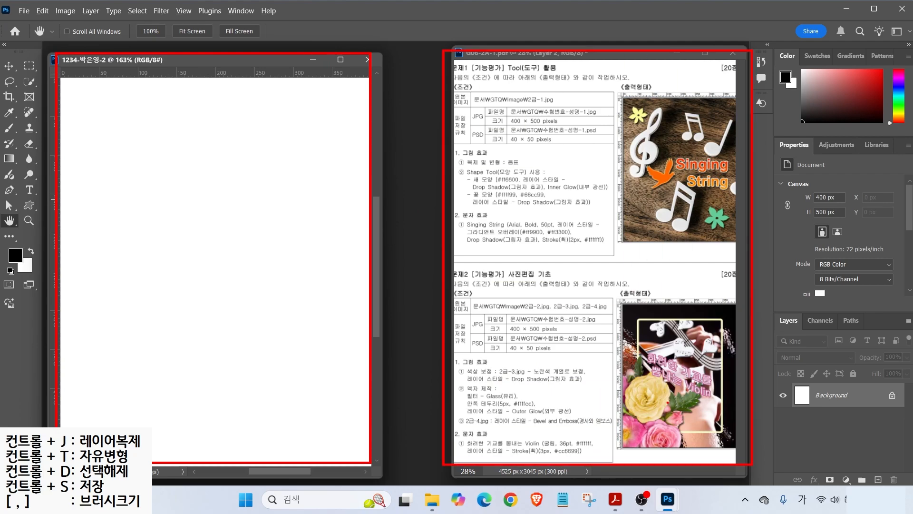
- Open the 2급-2.jpg violin photo (480 × 676 px) from the image folder beside the blank document
mouse_move(418, 124)
mouse_down()
mouse_move(398, 157)
mouse_move(417, 166)
mouse_move(424, 220)
mouse_move(398, 294)
mouse_up()
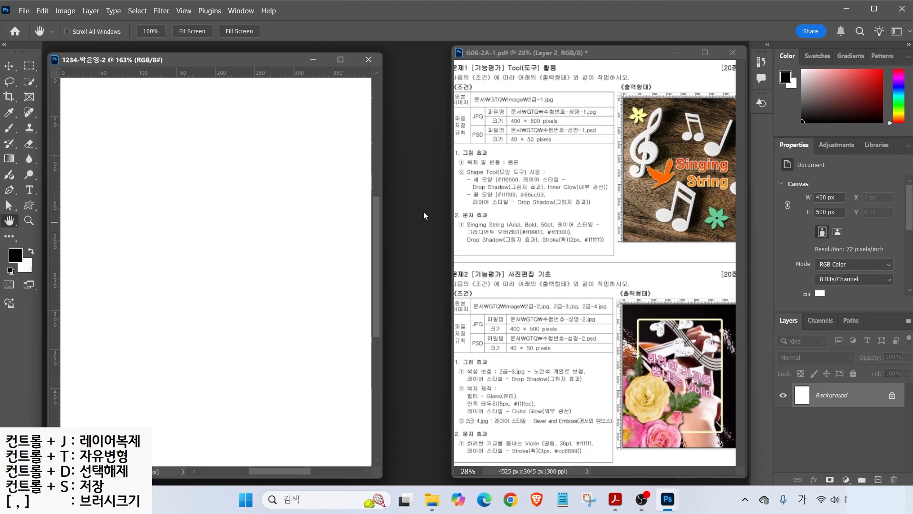
key(ctrl+o)
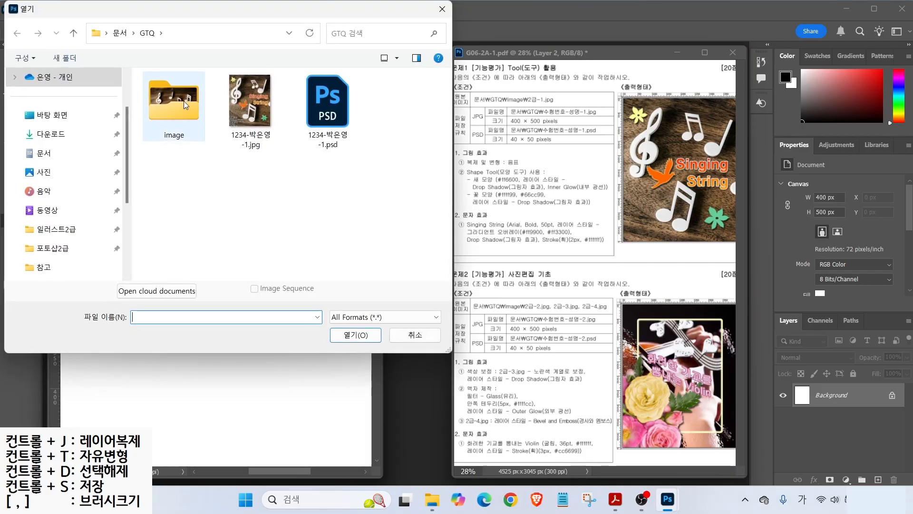
double_click(168, 107)
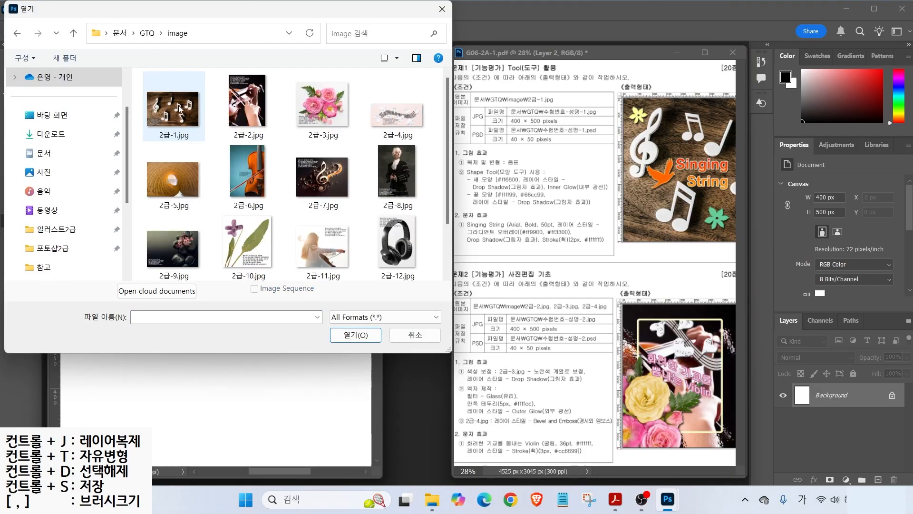
click(239, 108)
click(354, 334)
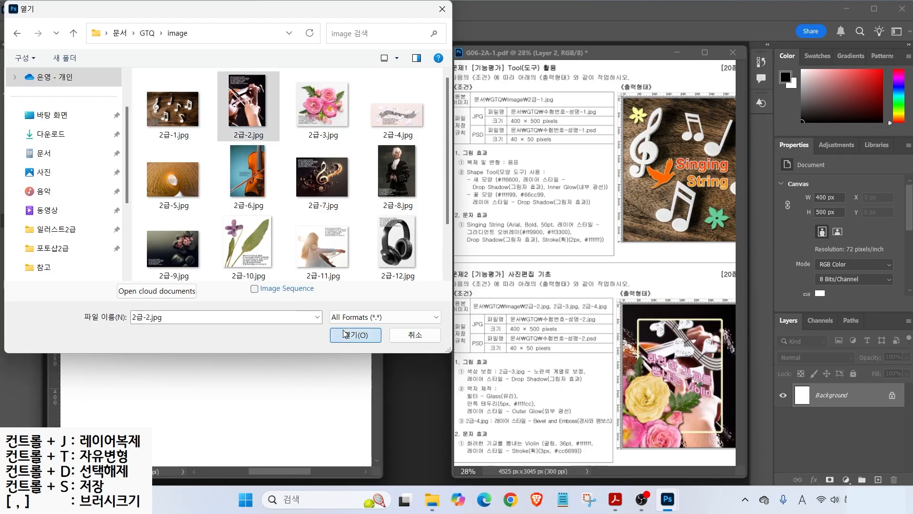
drag(181, 72, 327, 107)
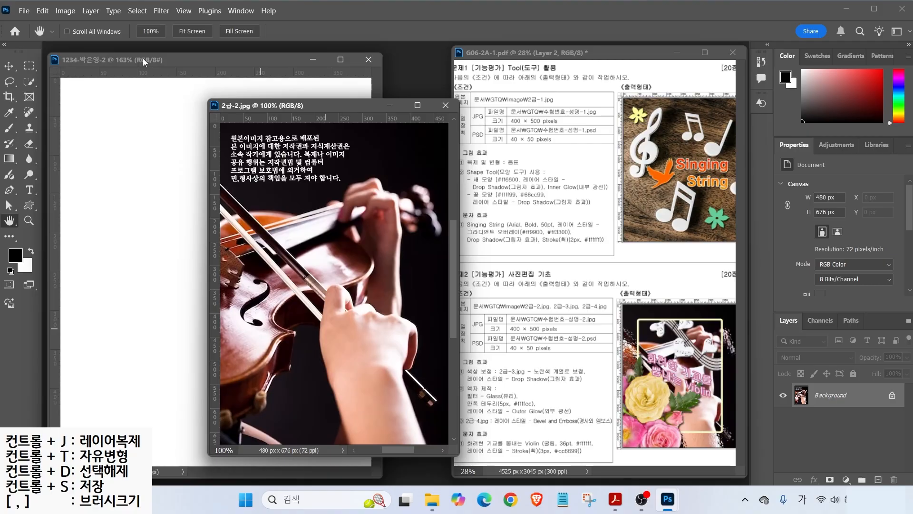
- Resize the violin photo to 400 px wide (400 × 563 px) in Image Size
click(66, 10)
click(94, 97)
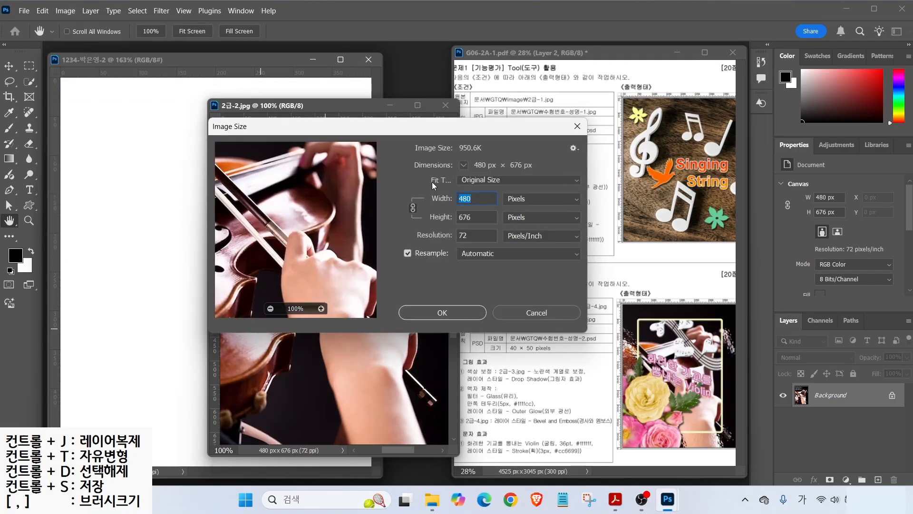
text(400)
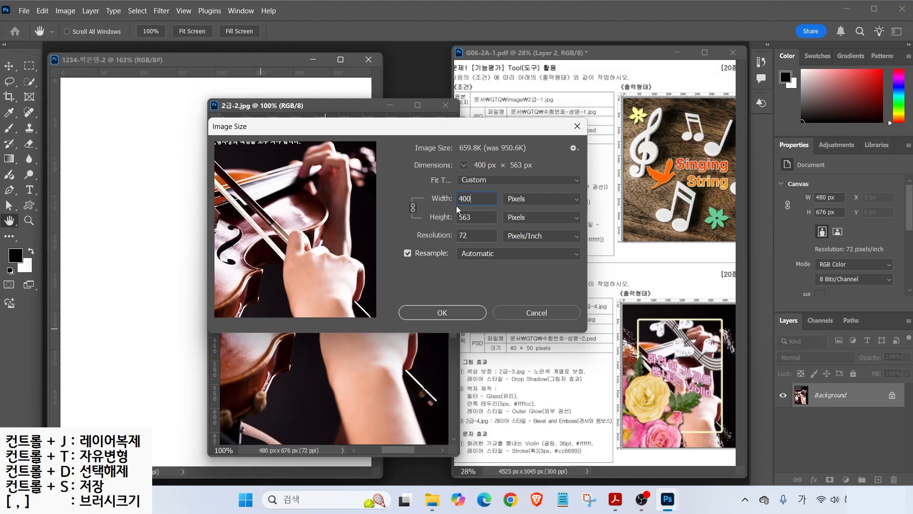
click(441, 313)
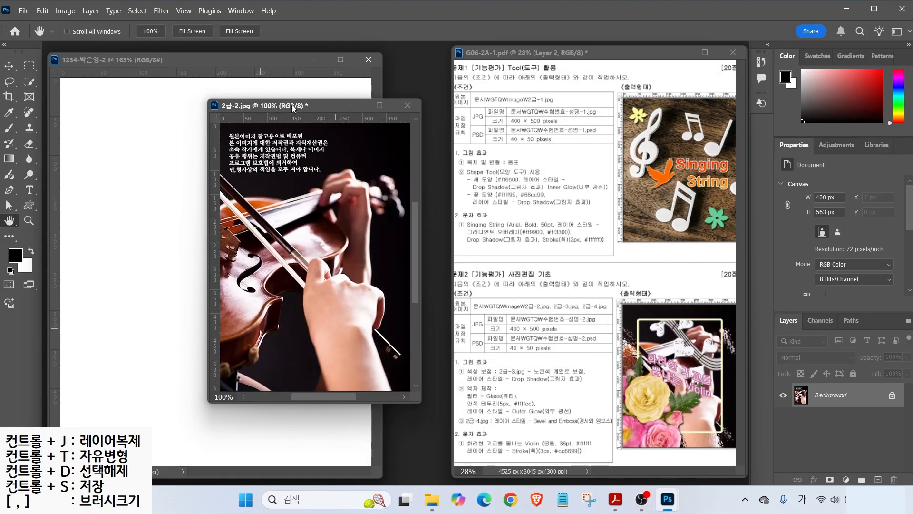
- Drag the resized violin image into the 400 × 500 document with the Move tool
drag(292, 105, 350, 121)
click(9, 66)
drag(317, 196, 199, 221)
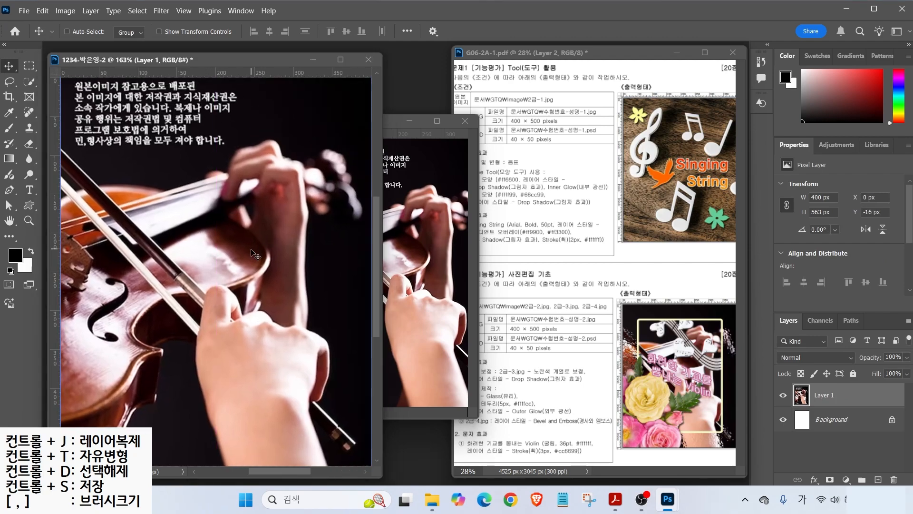
- Nudge the violin layer upward and close the original violin photo without saving
drag(256, 256, 257, 239)
click(465, 121)
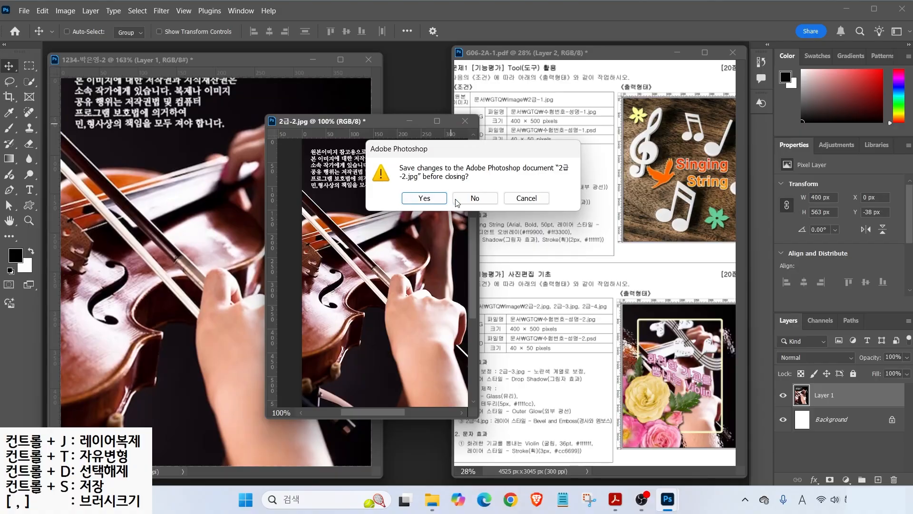
click(455, 199)
- Rename the violin layer from Layer 1 to 2-2
double_click(823, 395)
text(2-2)
key(Return)
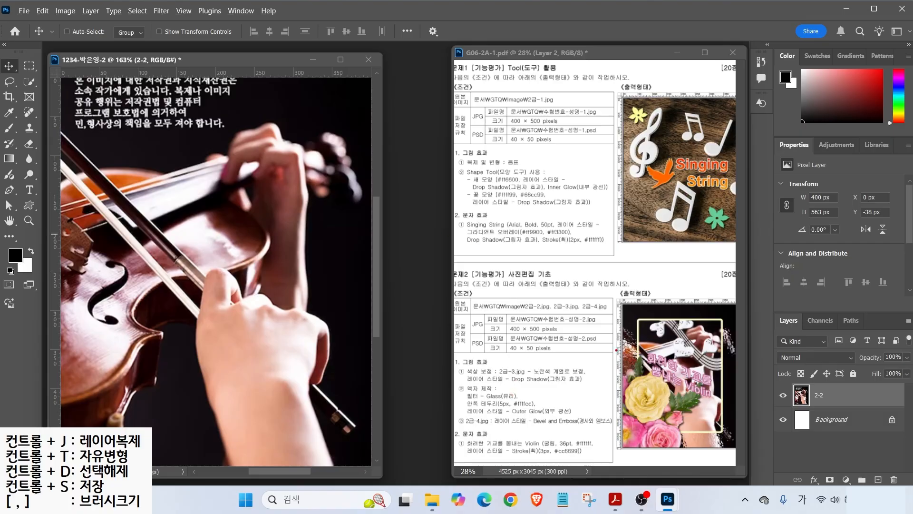
drag(528, 362, 496, 385)
- Duplicate the 2-2 layer with Ctrl+J and name the copy 액자
mouse_move(847, 409)
mouse_down()
mouse_move(821, 406)
mouse_move(829, 370)
mouse_move(839, 402)
mouse_up()
key(ctrl+j)
key(ctrl)
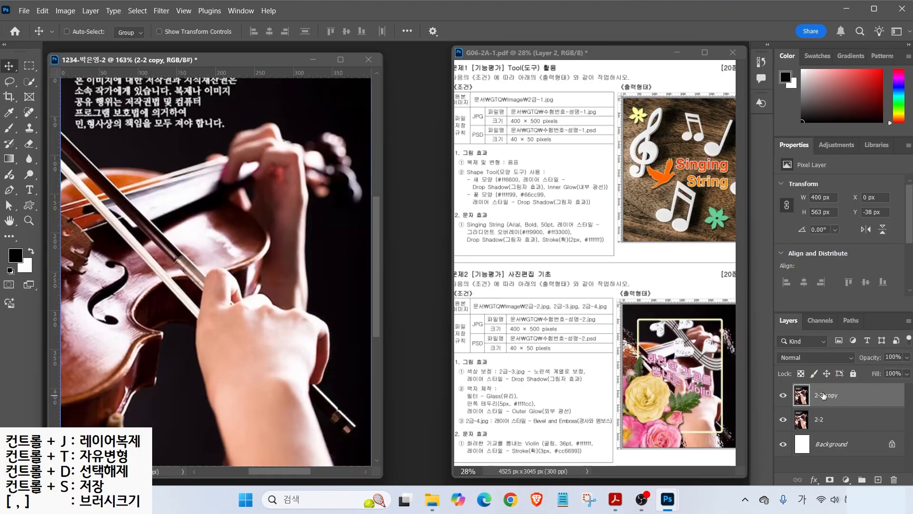
double_click(826, 396)
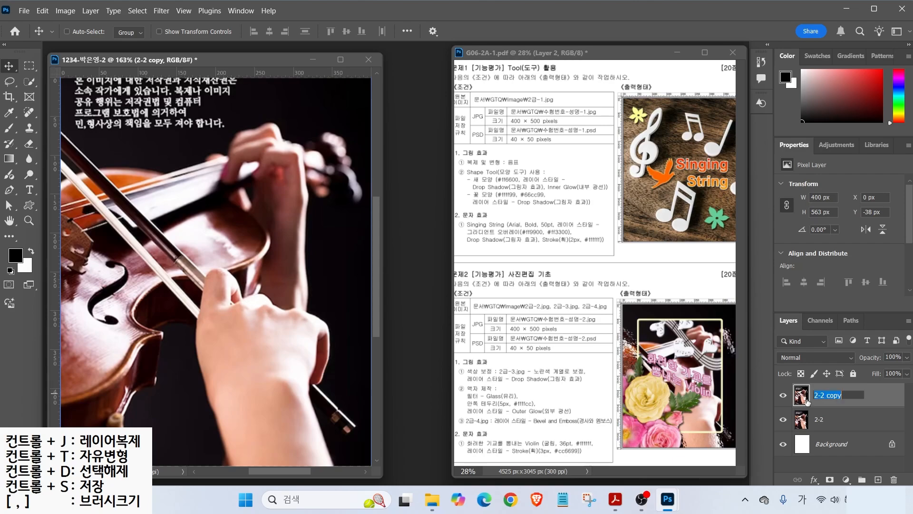
text(액자)
key(Return)
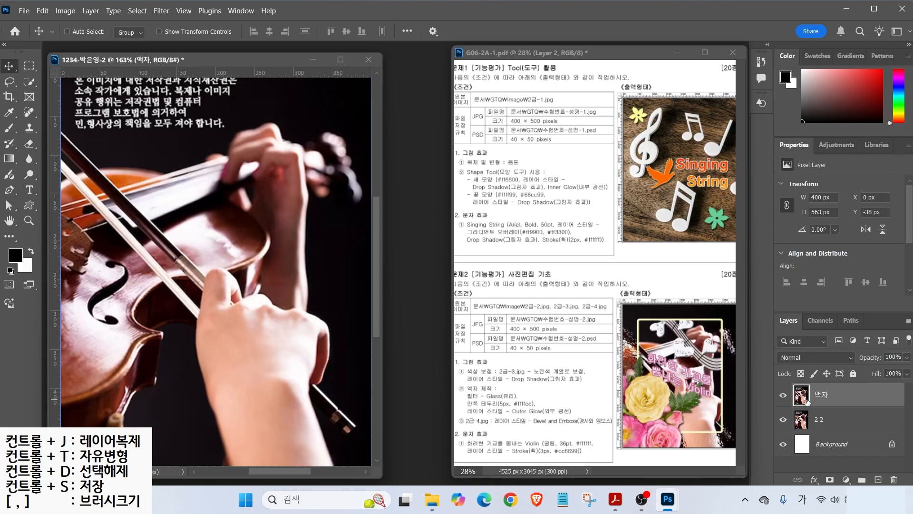
- Select the 2-2 layer in the Layers panel and open the Filter menu
click(818, 419)
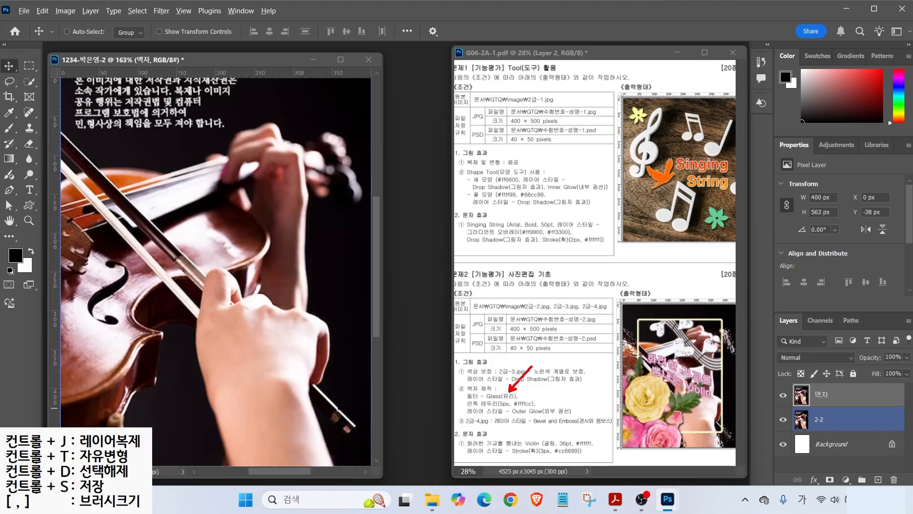
drag(481, 401, 529, 400)
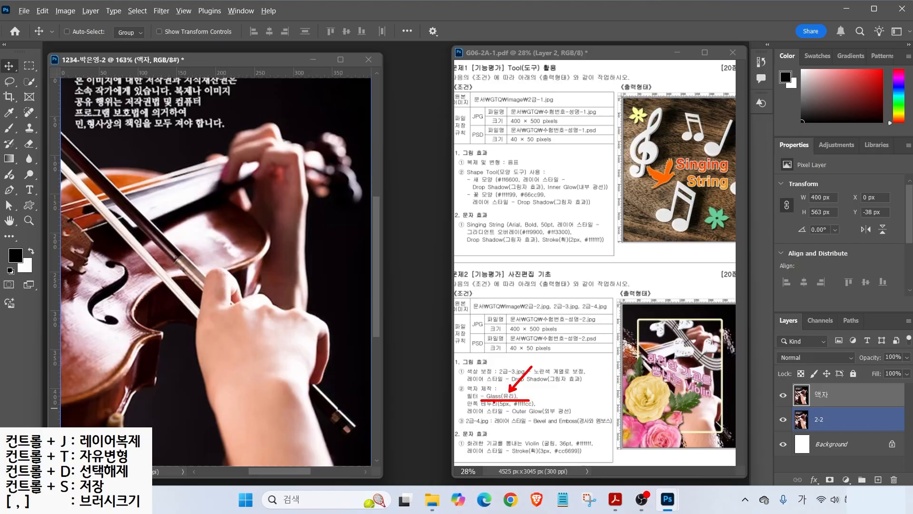
key(Escape)
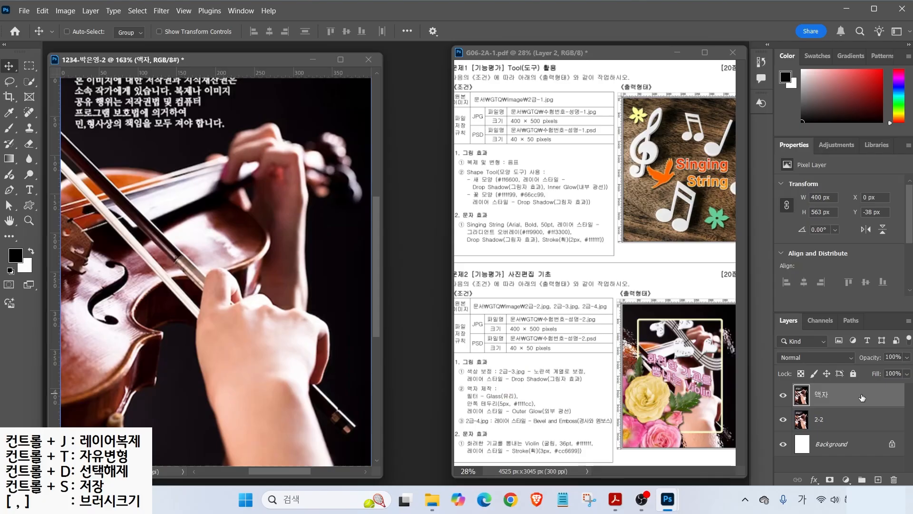
click(160, 11)
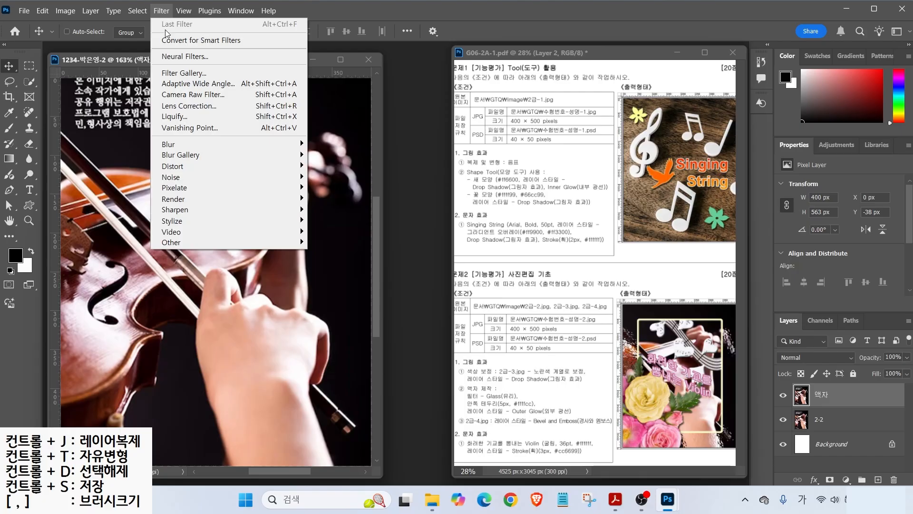
- Apply the Filter Gallery's Glass distortion effect to the violin image
click(176, 74)
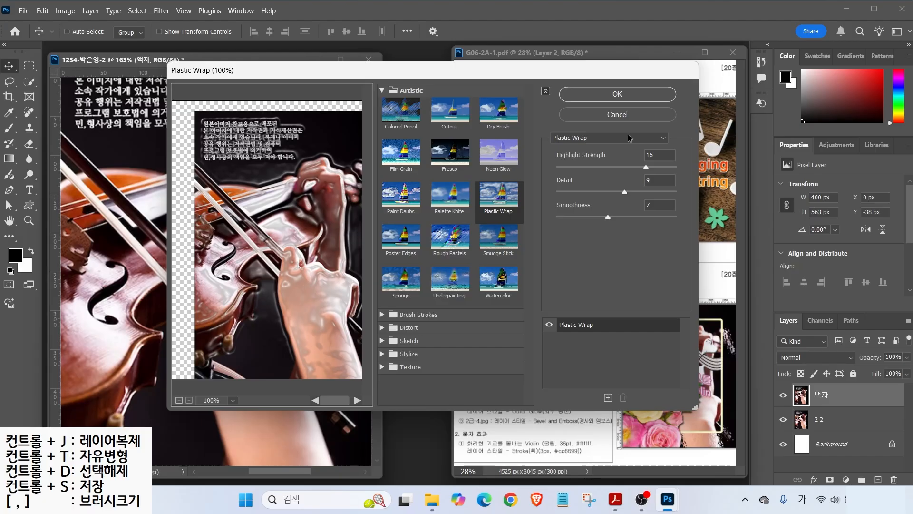
drag(542, 125, 675, 153)
key(Escape)
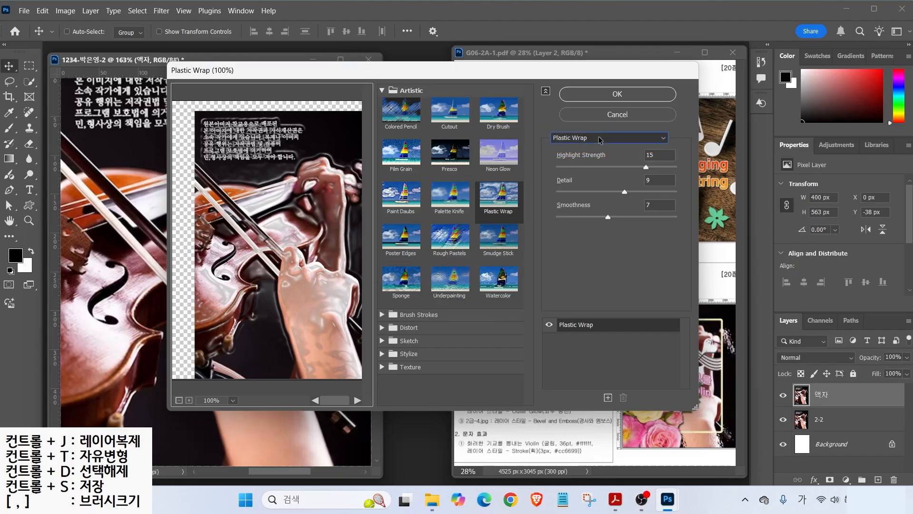
click(599, 140)
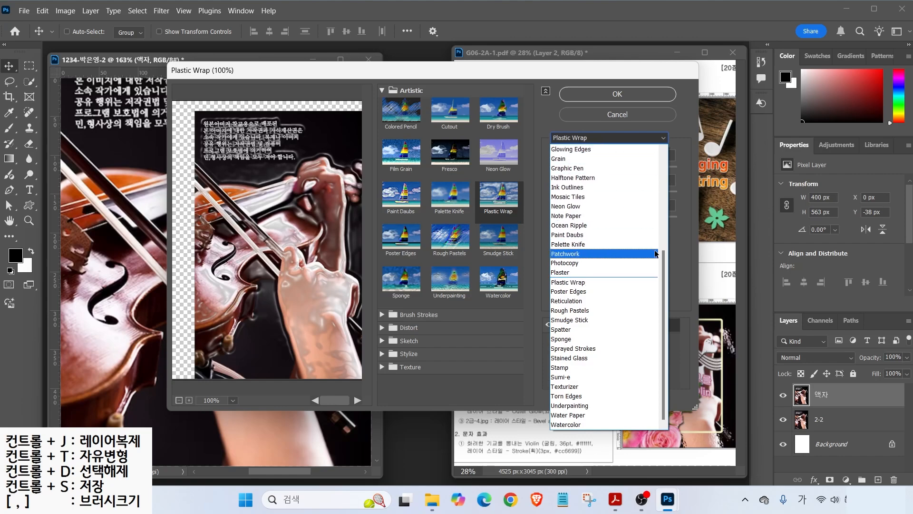
drag(664, 267, 660, 240)
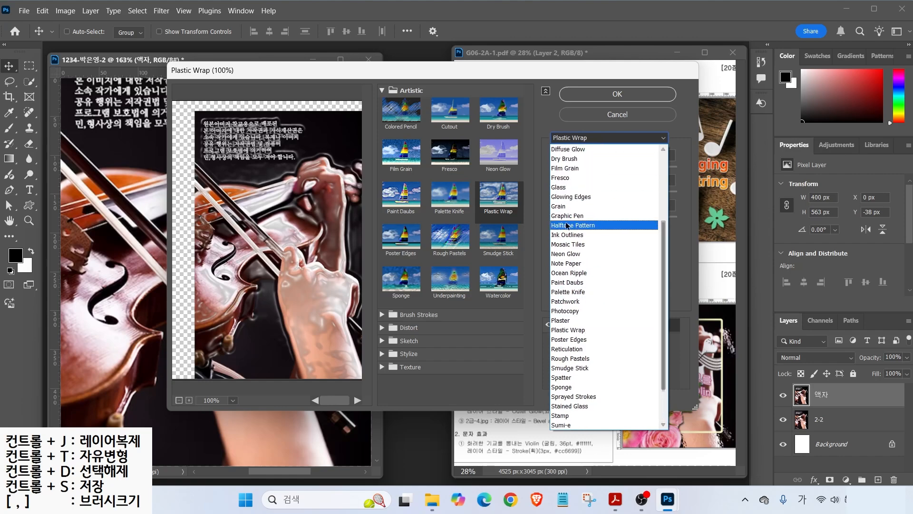
click(561, 187)
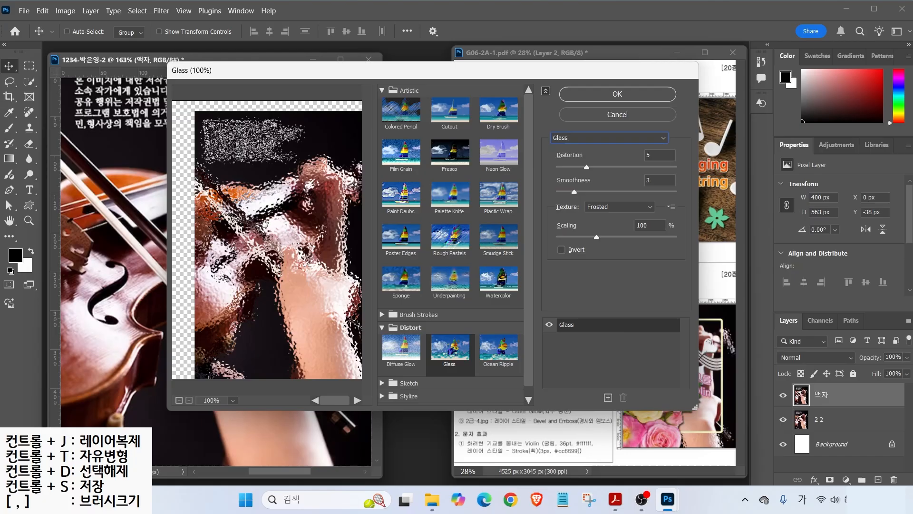
click(611, 95)
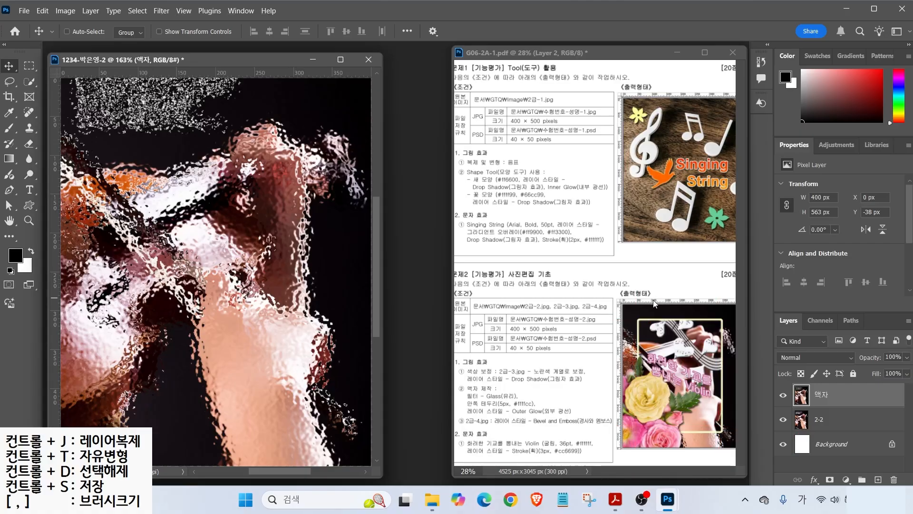
- Drag guides from the rulers to mark the frame's left, right and top edges
drag(55, 163, 99, 172)
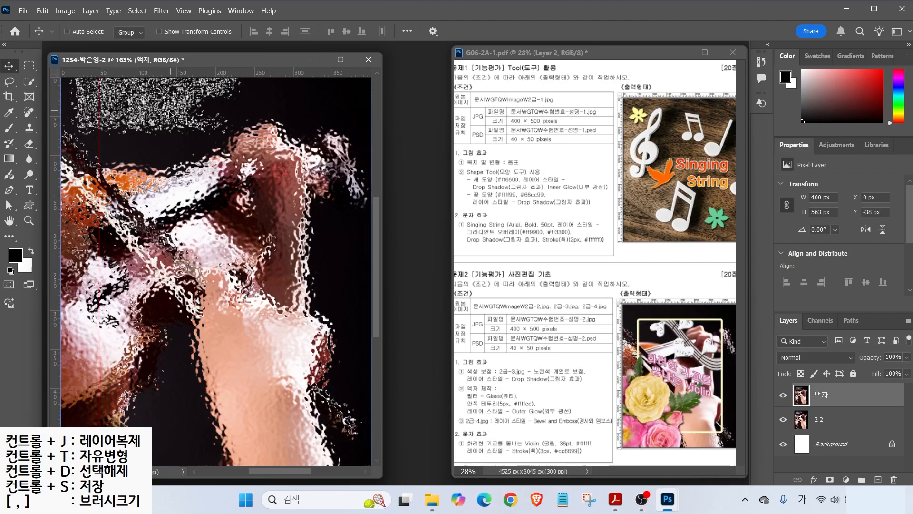
drag(59, 123, 333, 139)
drag(240, 72, 259, 427)
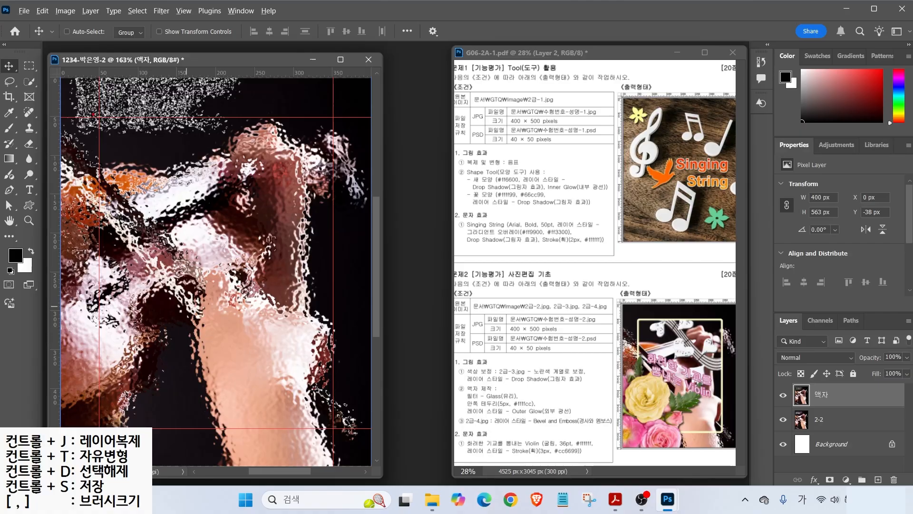
drag(96, 118, 335, 428)
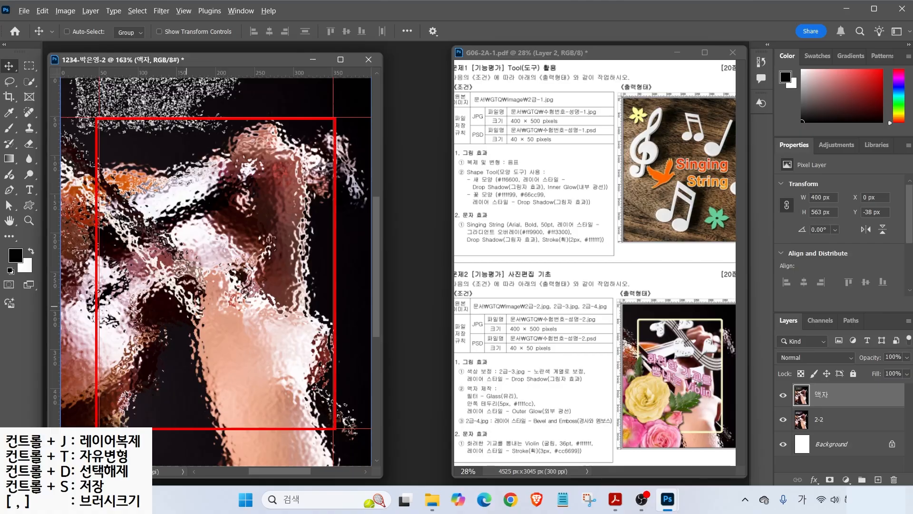
key(ctrl+z)
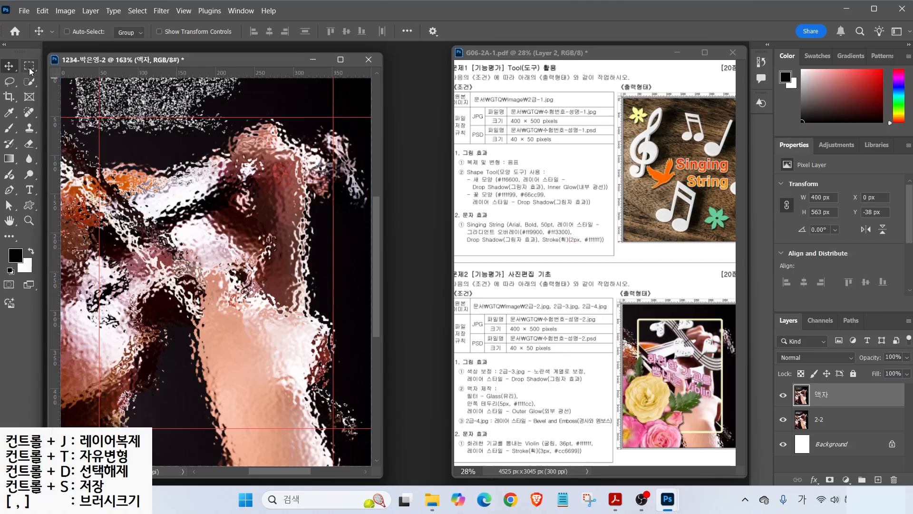
- With the Rectangular Marquee at Feather 0 px, select a 302 × 402 px rectangle between the guides
click(29, 67)
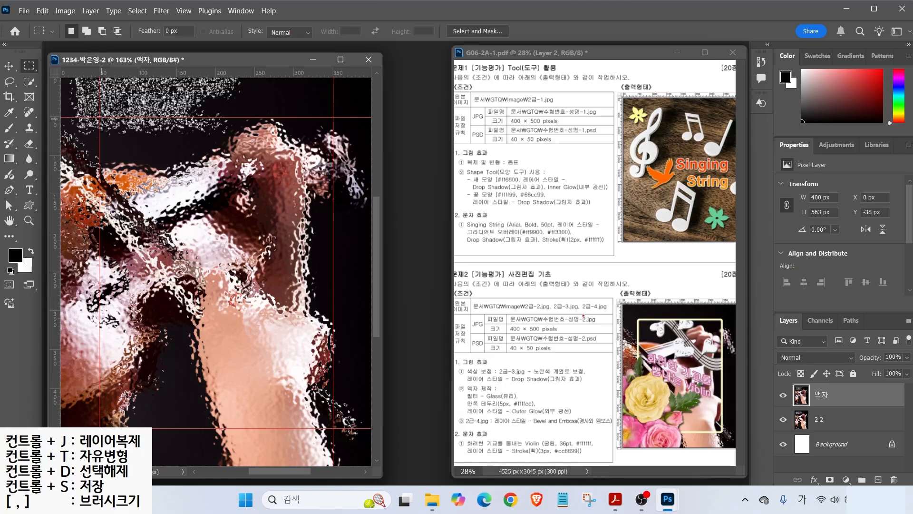
drag(637, 317, 613, 294)
mouse_move(193, 42)
mouse_down()
mouse_move(155, 44)
mouse_move(175, 17)
mouse_move(193, 38)
mouse_move(197, 13)
mouse_up()
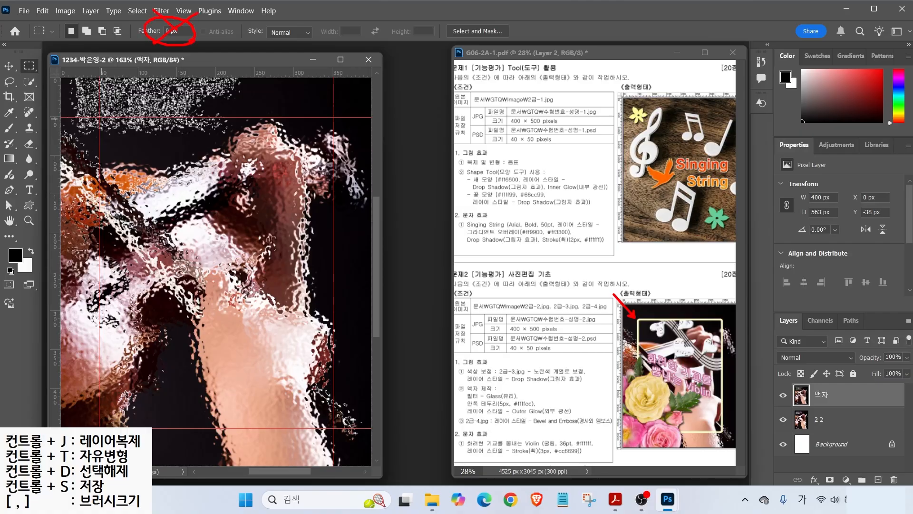
key(Escape)
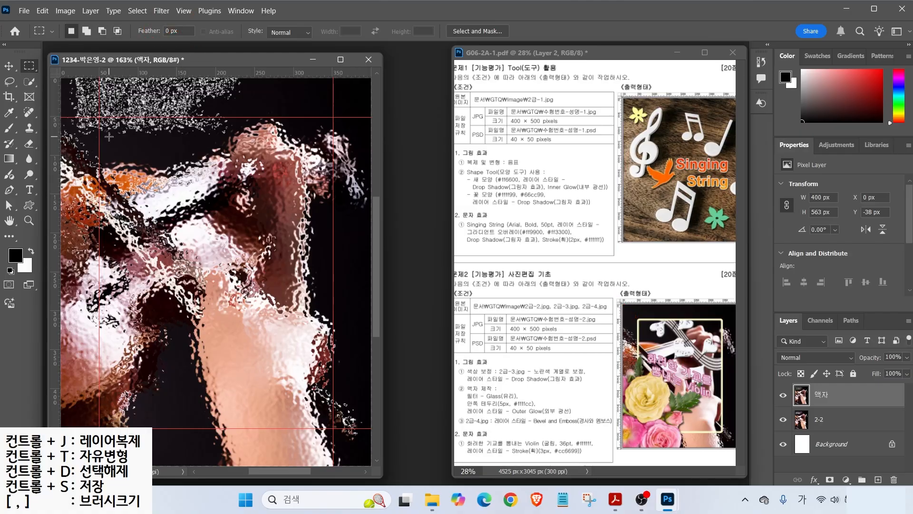
drag(99, 117, 333, 426)
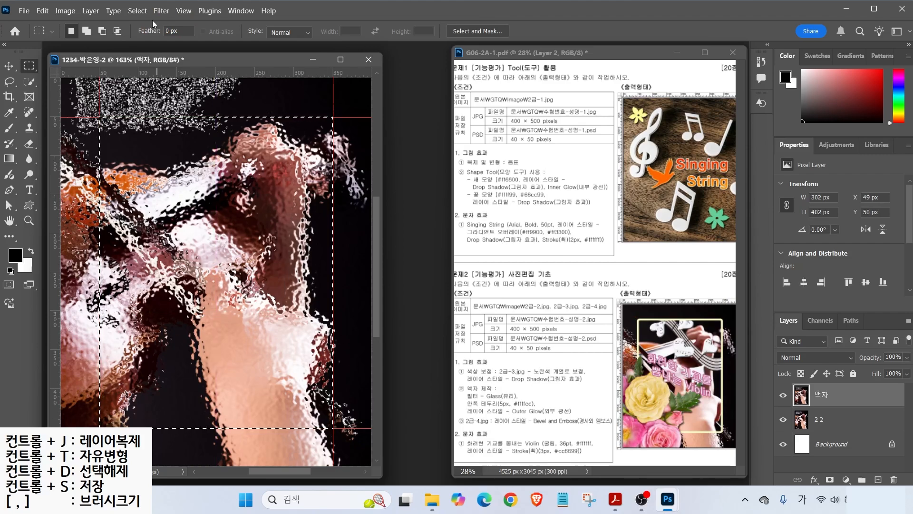
- Smooth the selection's corners with Select > Modify > Smooth and delete the glass texture inside it
click(137, 11)
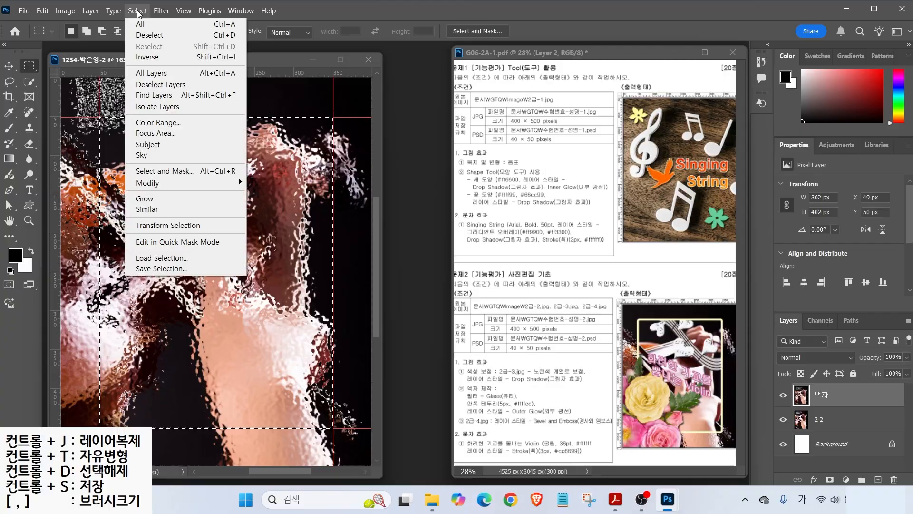
mouse_move(155, 186)
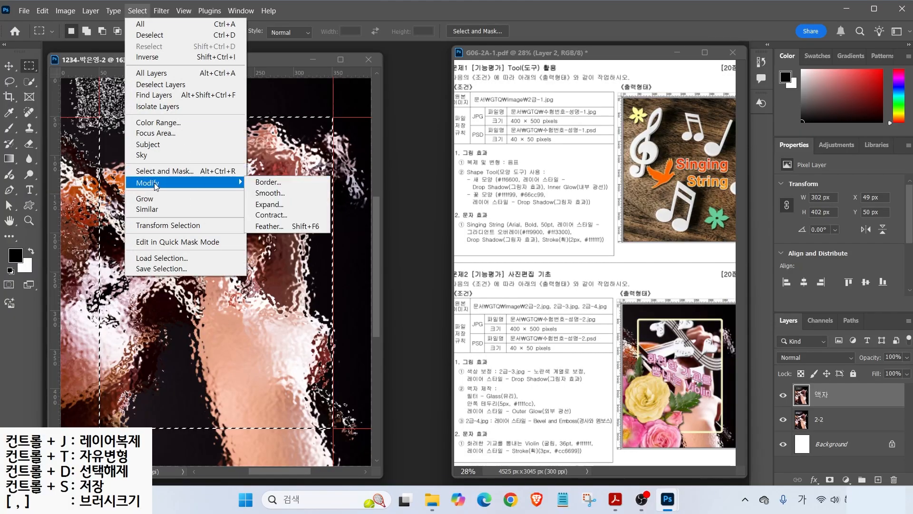
click(271, 194)
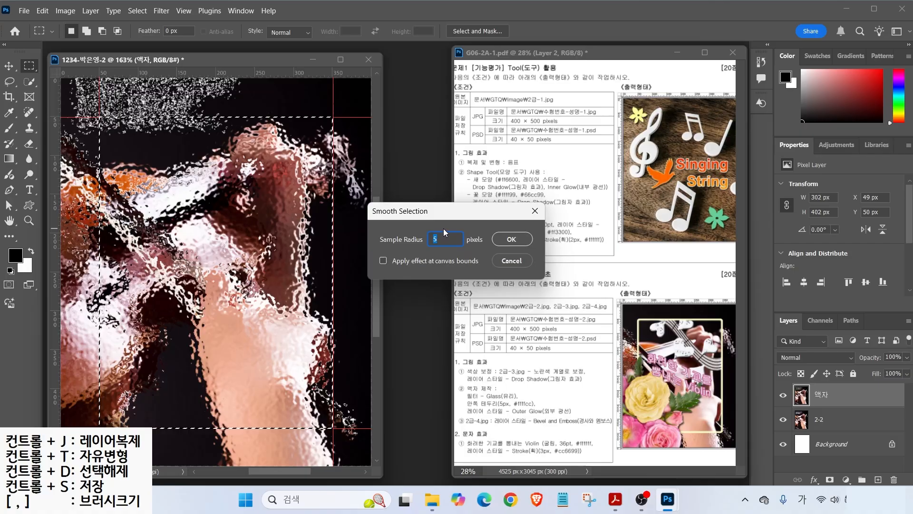
click(512, 239)
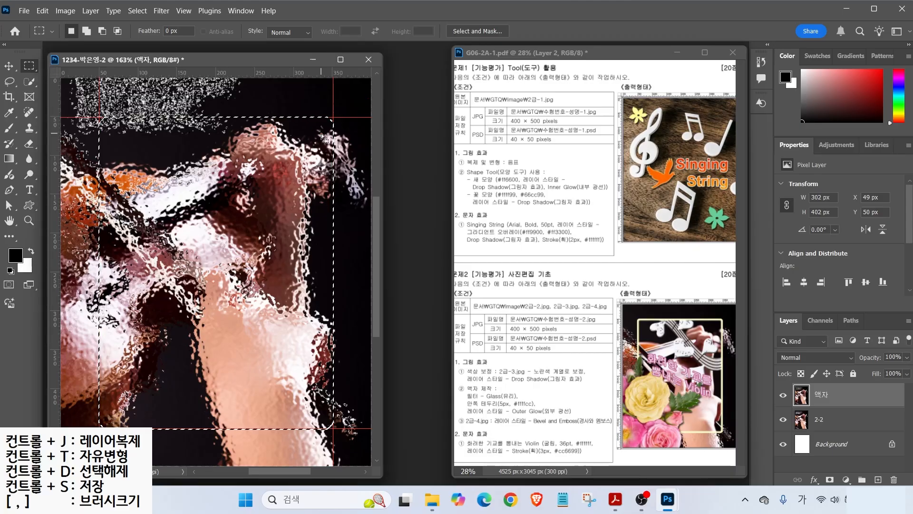
key(Delete)
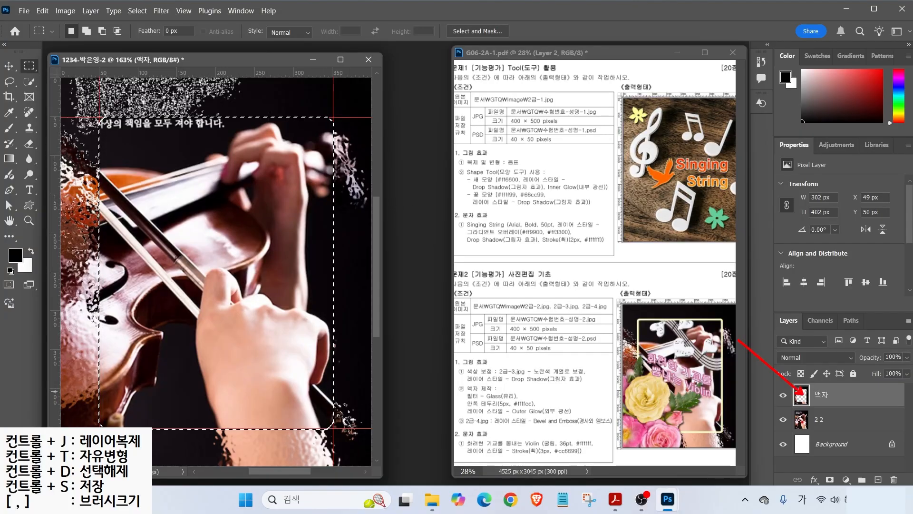
key(alt)
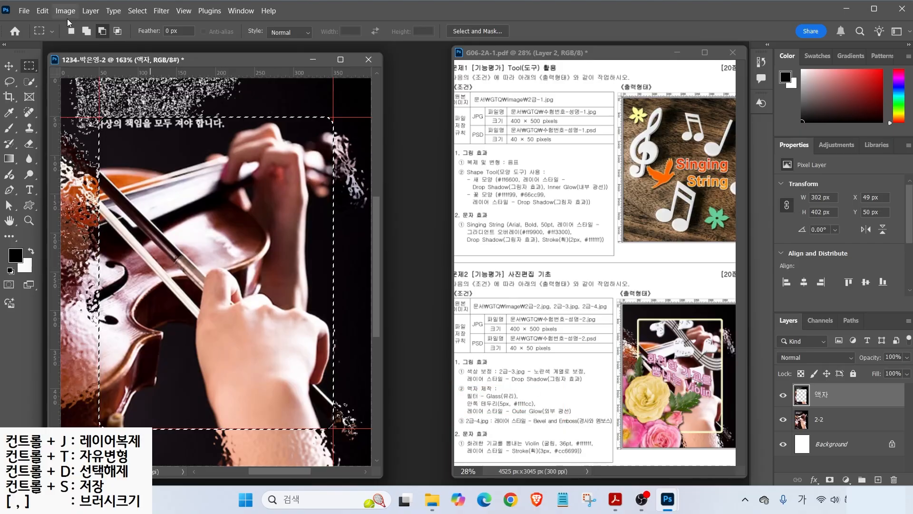
- Stroke the rounded selection 5 px wide in pale yellow ffffcc, centred
click(41, 11)
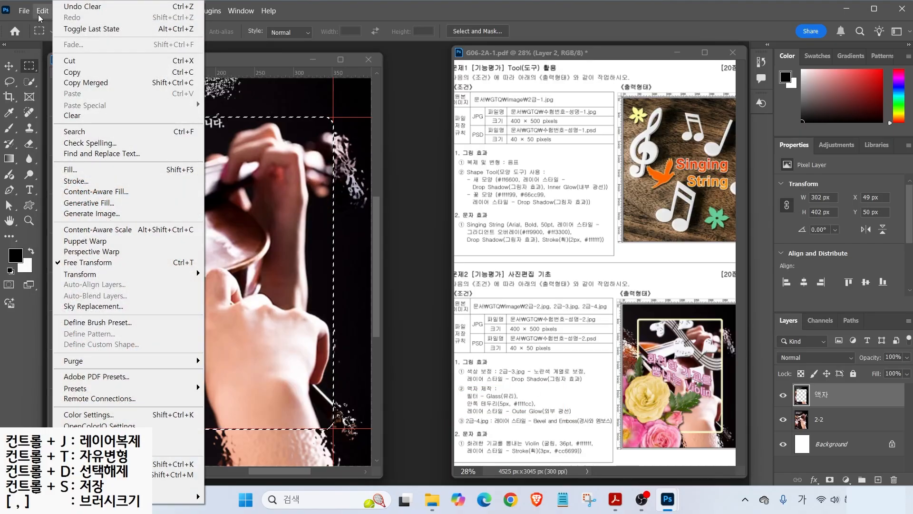
click(70, 183)
drag(312, 50, 276, 130)
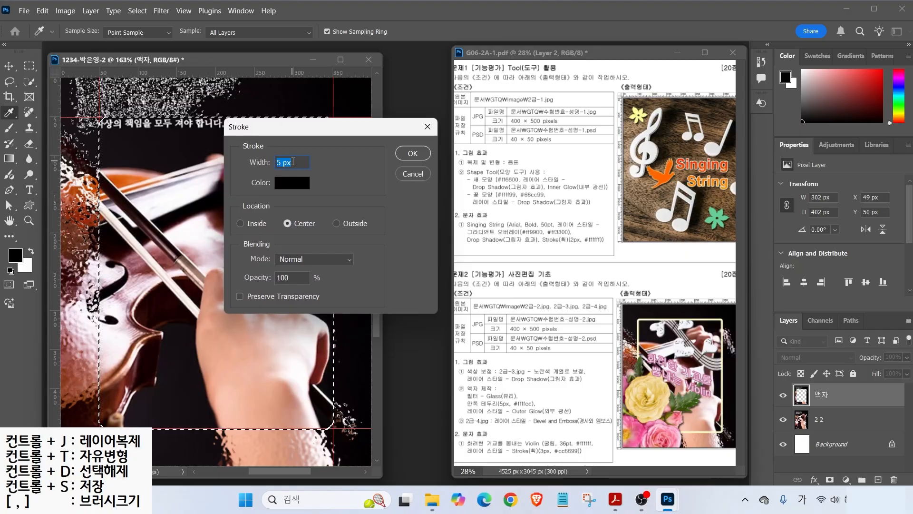
click(288, 185)
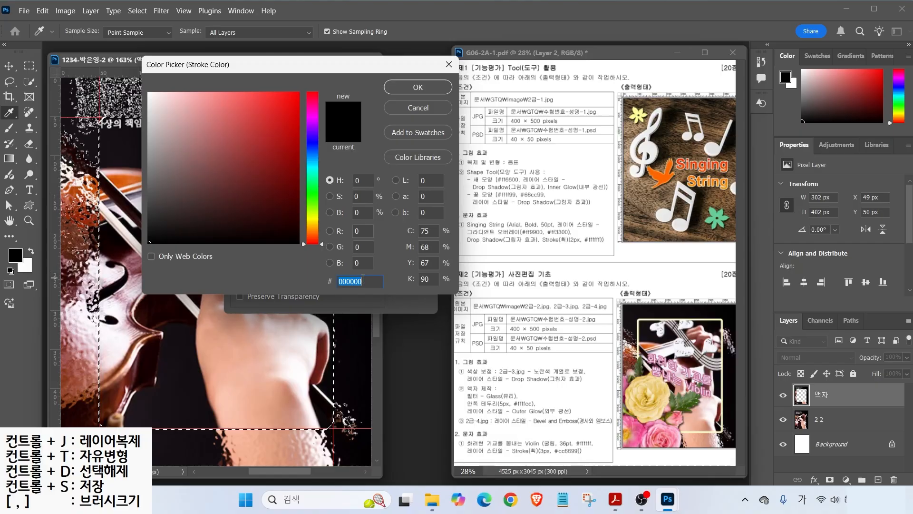
text(ffffcc)
key(Return)
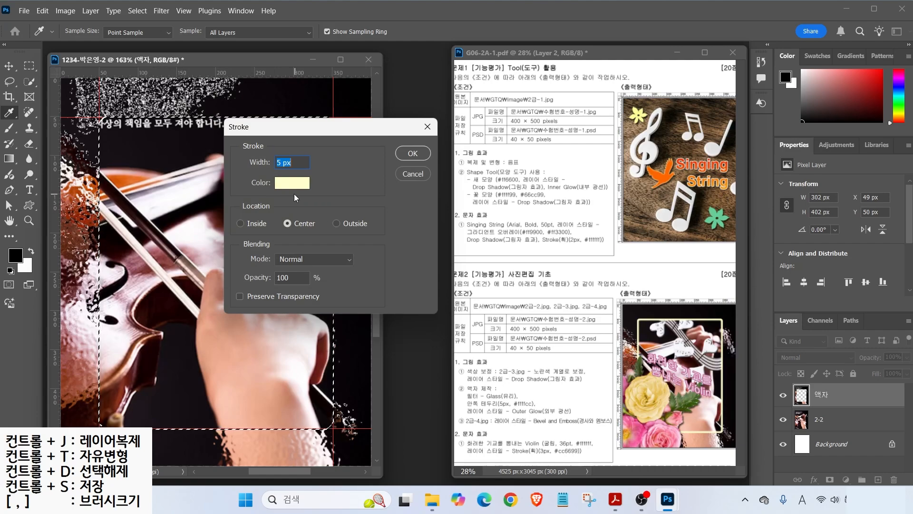
click(413, 153)
- Deselect and check the exam instructions PDF before returning to the composition
key(m)
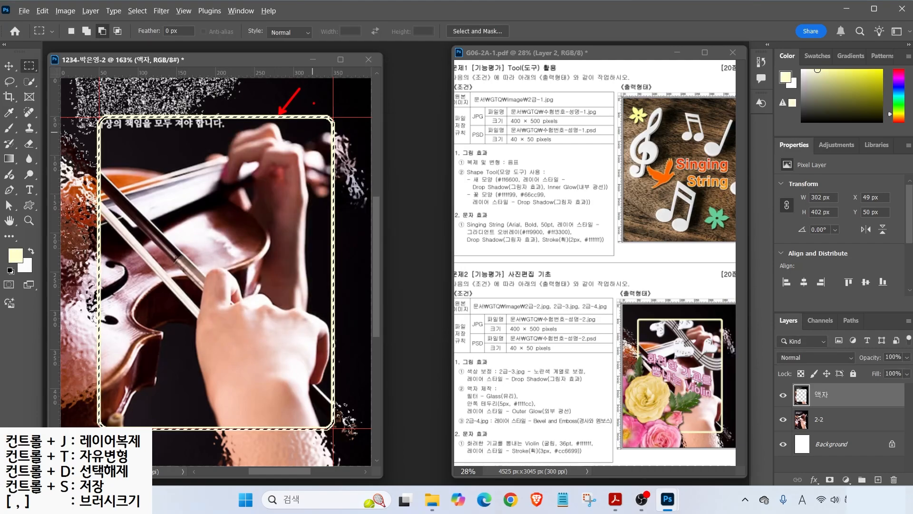
key(ctrl+d)
click(452, 389)
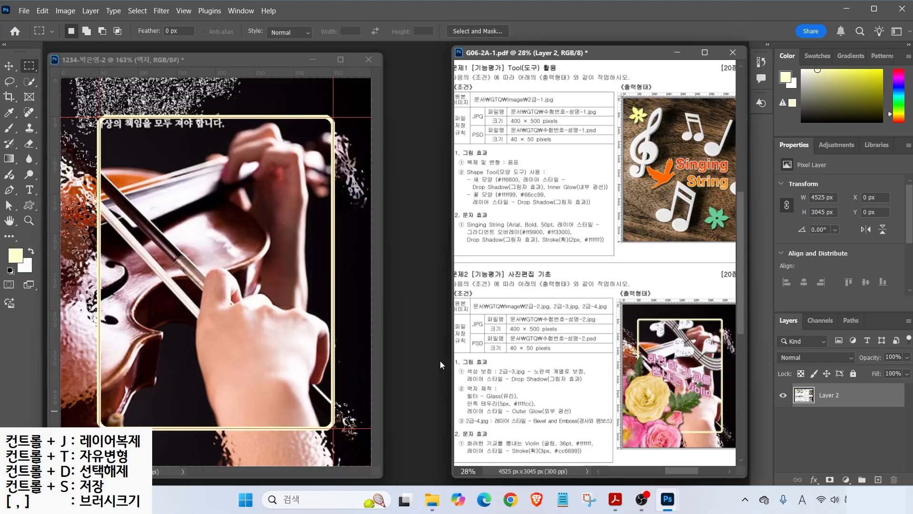
click(200, 61)
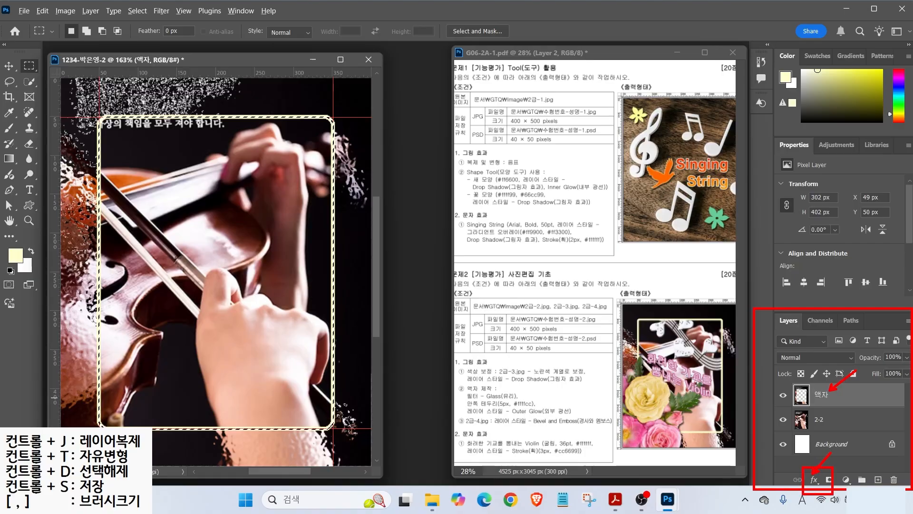
click(812, 479)
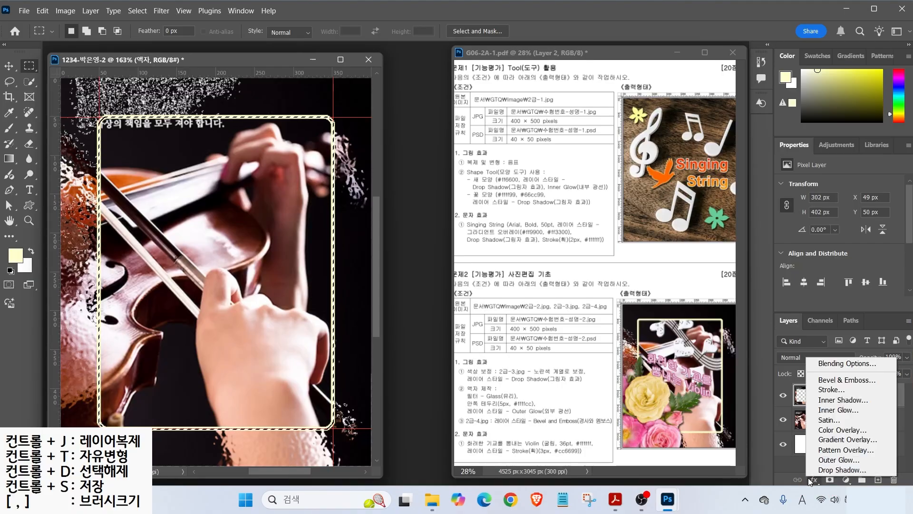
- Add an Outer Glow layer effect to the 액자 frame layer, previewing it on and off
click(831, 463)
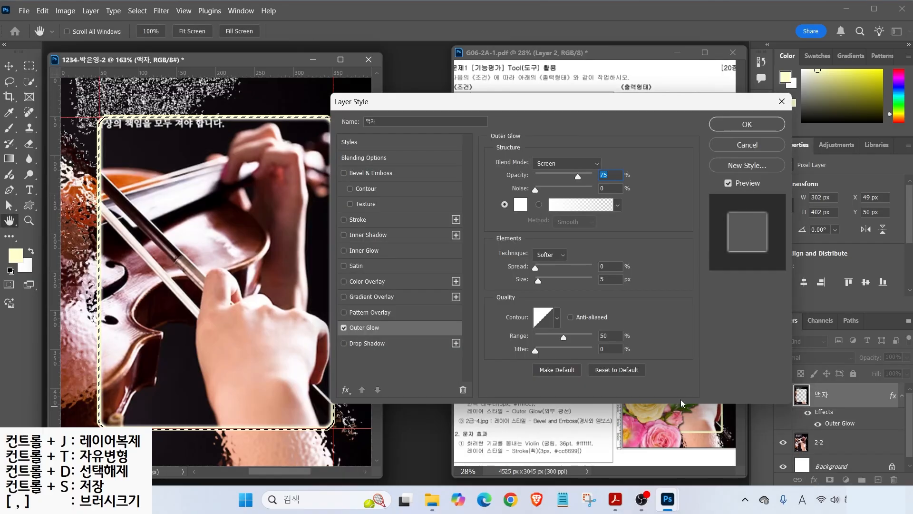
click(343, 328)
click(345, 329)
click(344, 330)
click(345, 329)
click(344, 330)
click(344, 329)
click(344, 329)
click(344, 329)
key(Return)
key(m)
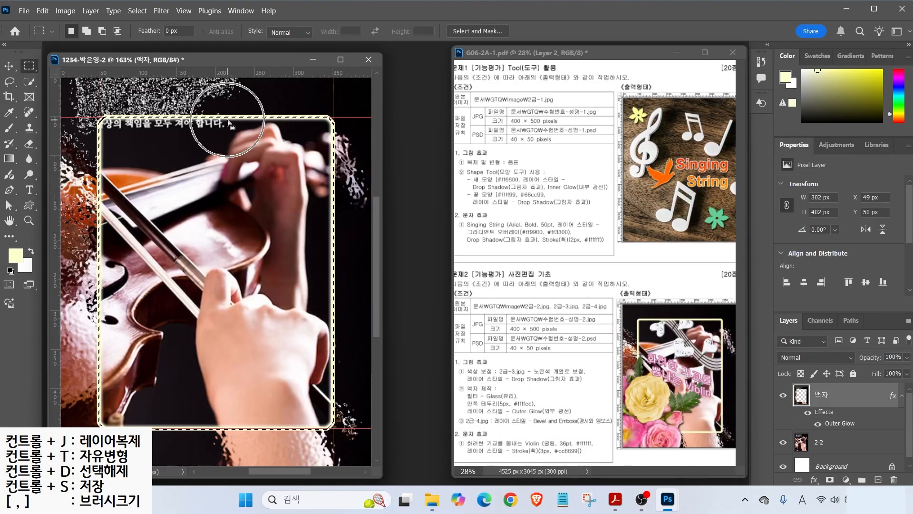
- Deselect the frame and pick 2급-3.jpg in the image folder's open dialog
click(138, 11)
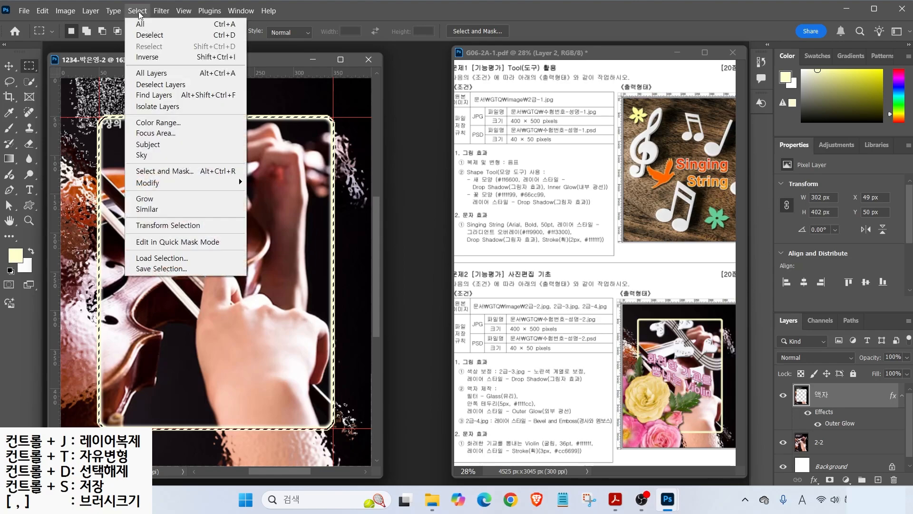
click(149, 36)
drag(460, 392, 547, 407)
drag(521, 367, 561, 351)
drag(564, 418, 602, 398)
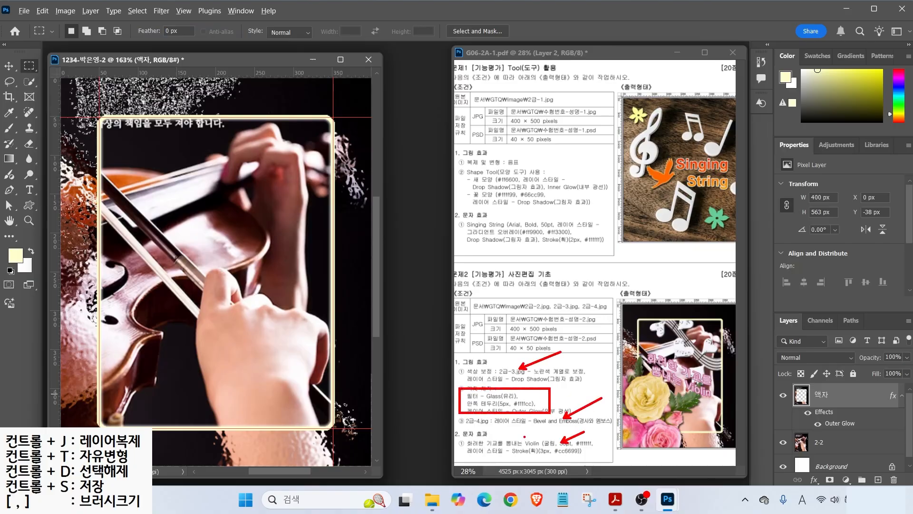
key(Escape)
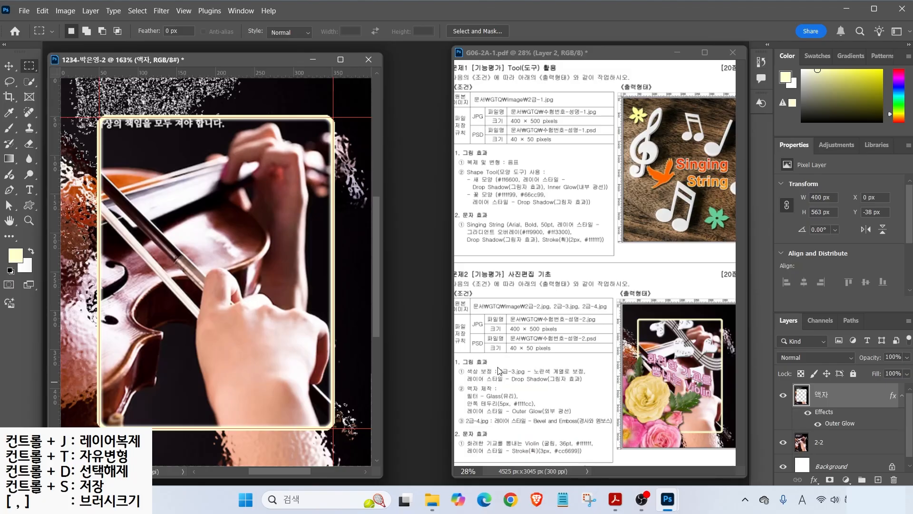
key(ctrl+o)
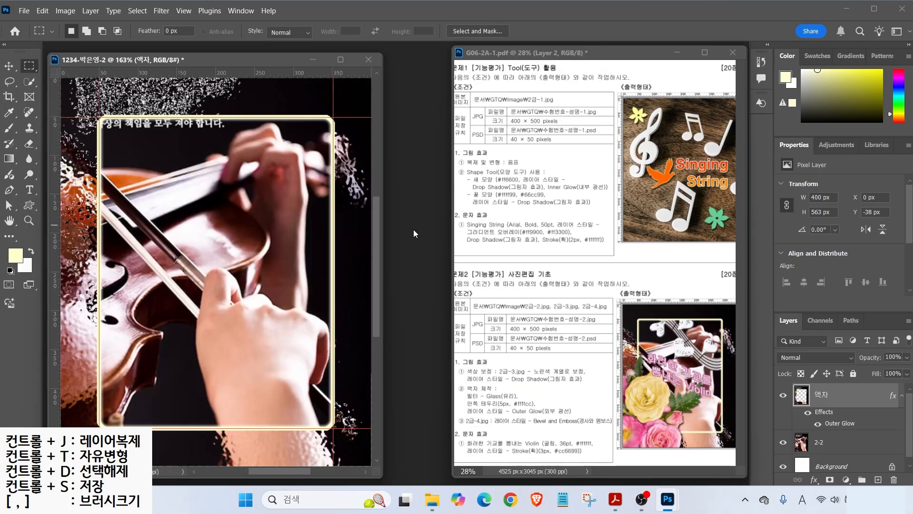
click(323, 105)
- Open 2급-3.jpg and select the roses and their right-hand leaves with the selection tools
click(352, 335)
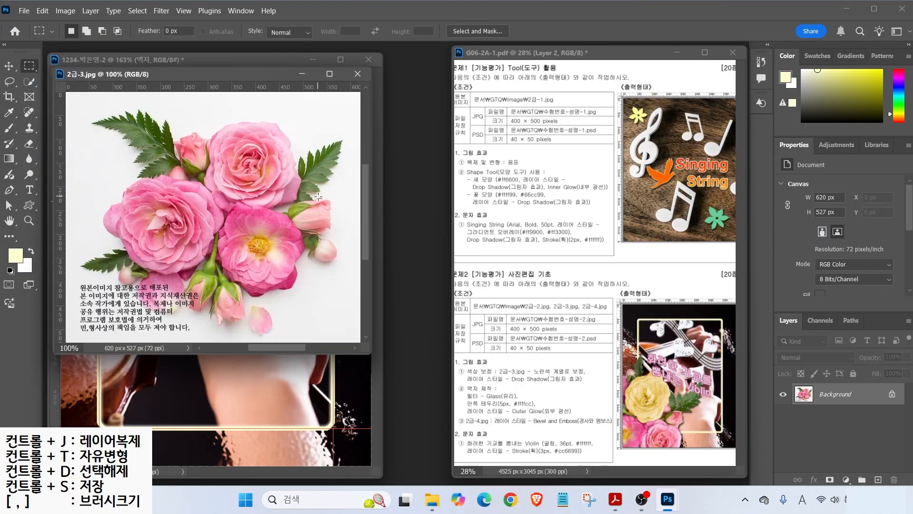
click(30, 81)
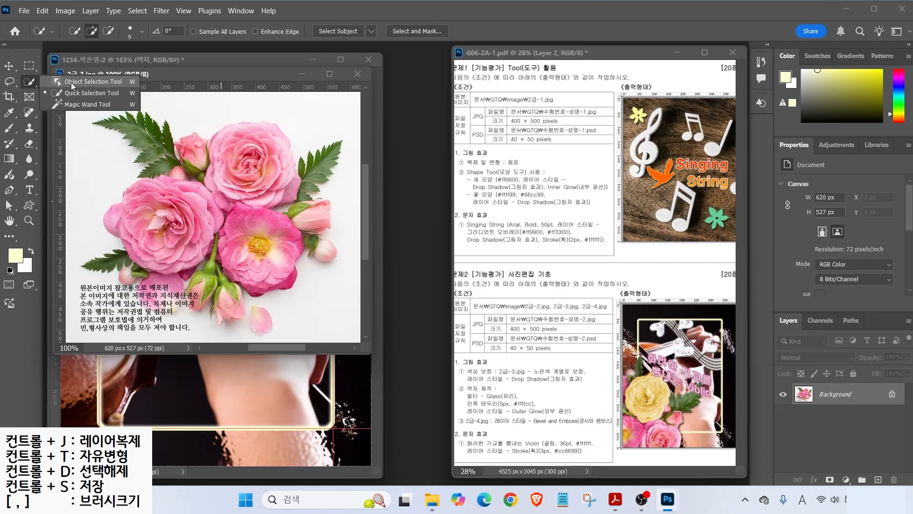
click(70, 82)
drag(132, 98, 89, 109)
mouse_move(107, 142)
mouse_down()
mouse_move(113, 185)
mouse_move(80, 282)
mouse_move(115, 296)
mouse_move(164, 345)
mouse_move(245, 341)
mouse_move(315, 289)
mouse_move(348, 140)
mouse_move(128, 98)
mouse_up()
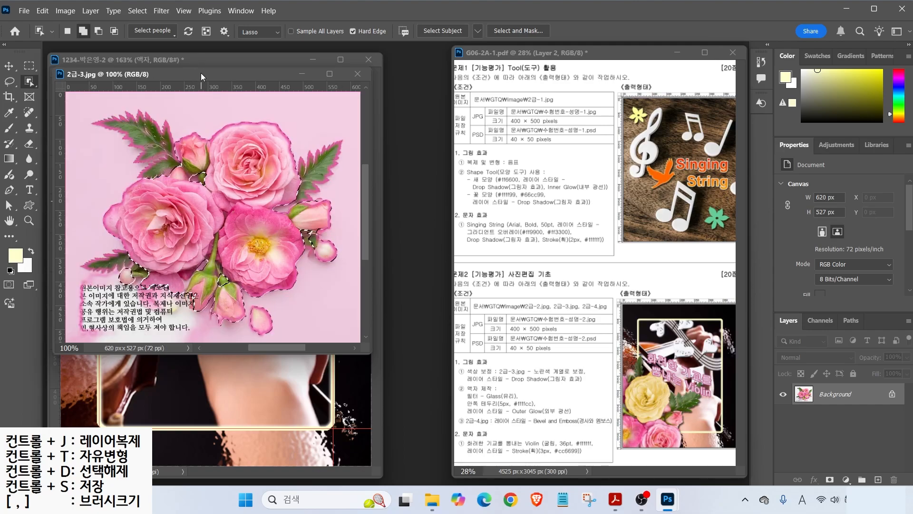
drag(201, 72, 384, 139)
key(shift+w)
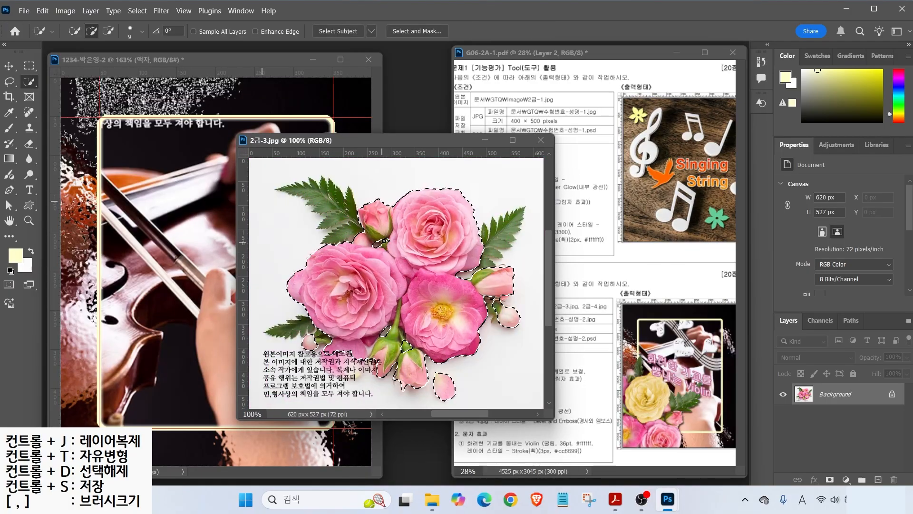
scroll(475, 238, left, 1)
click(515, 231)
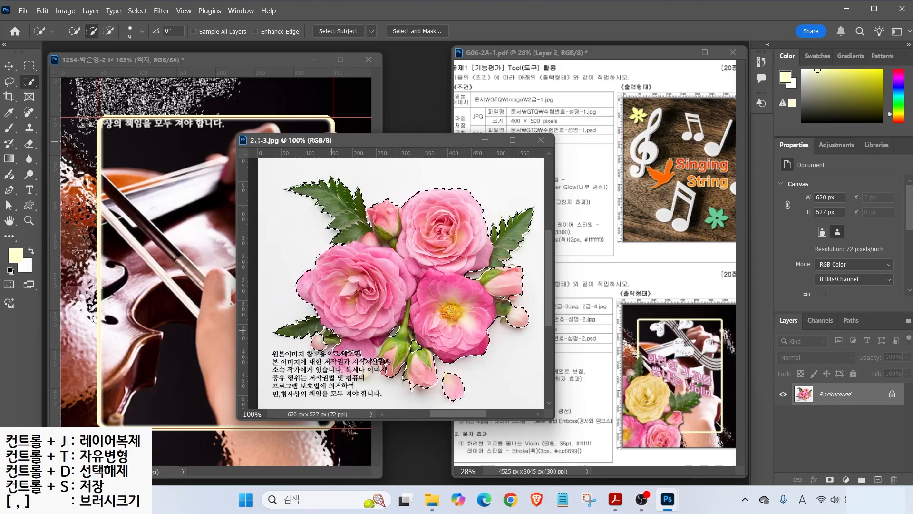
- Drag the selected roses into the composition, close 2급-3.jpg, and name the new layer 2-3
key(v)
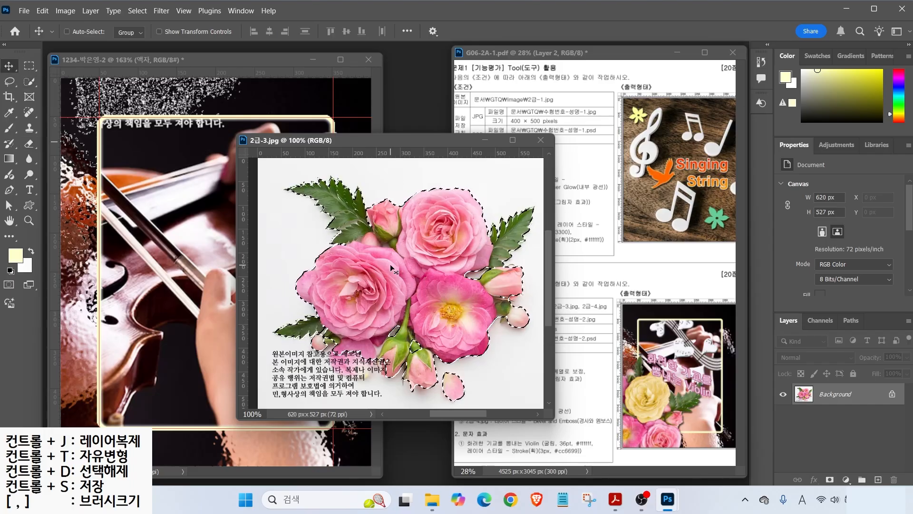
drag(370, 292, 247, 266)
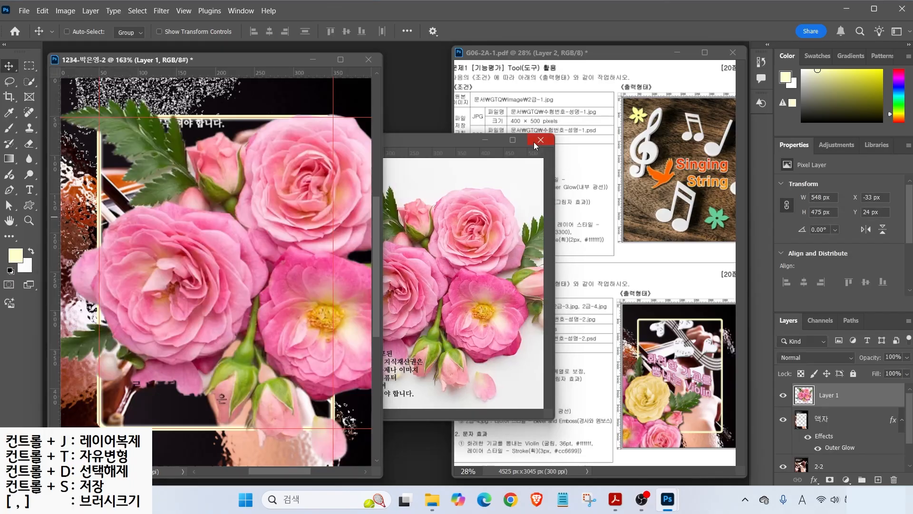
click(535, 142)
double_click(828, 394)
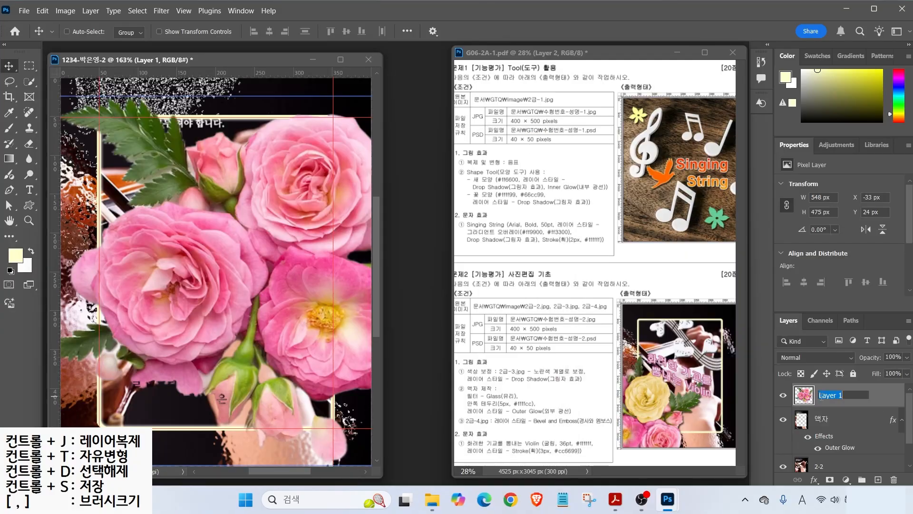
text(2-3)
key(Return)
key(ctrl)
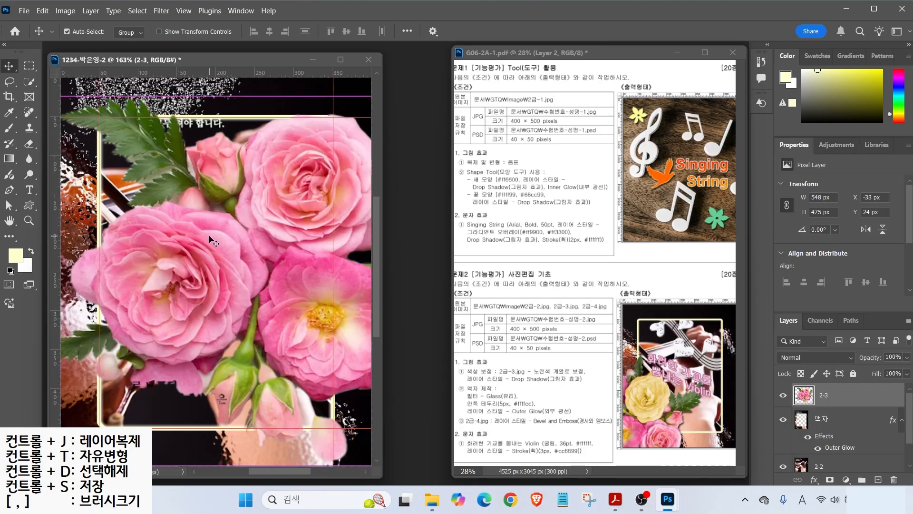
- Scale the roses to about 58%, rotate them about 103°, and move them to the lower left
key(ctrl+t)
drag(247, 94, 247, 253)
drag(262, 286, 135, 380)
drag(192, 301, 275, 274)
key(Return)
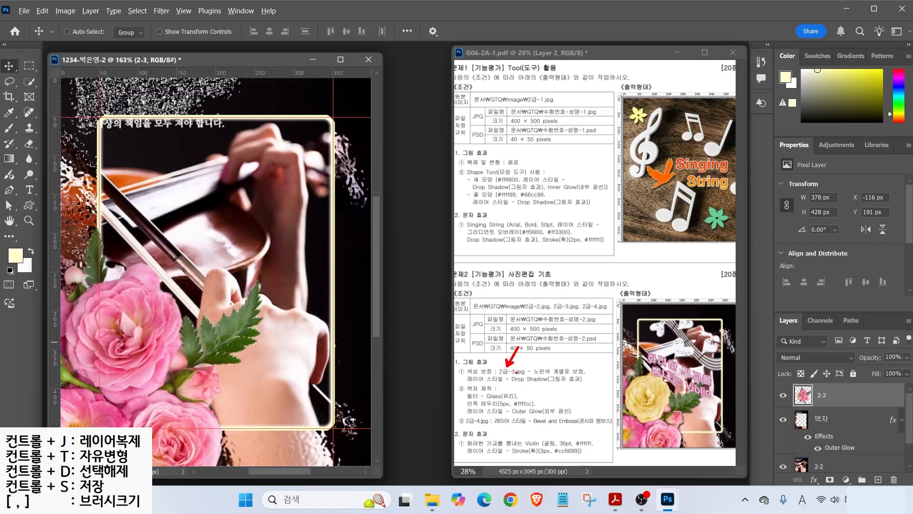
- Select the large pink rose at the lower left with the Quick Selection tool
mouse_move(175, 354)
mouse_down()
mouse_move(110, 365)
mouse_move(175, 323)
mouse_up()
key(Escape)
click(30, 81)
mouse_move(137, 343)
mouse_down()
mouse_move(102, 332)
mouse_move(136, 302)
mouse_move(155, 339)
mouse_move(124, 356)
mouse_move(142, 282)
mouse_move(172, 339)
mouse_move(154, 376)
mouse_move(125, 371)
mouse_move(116, 355)
mouse_move(136, 332)
mouse_move(184, 368)
mouse_up()
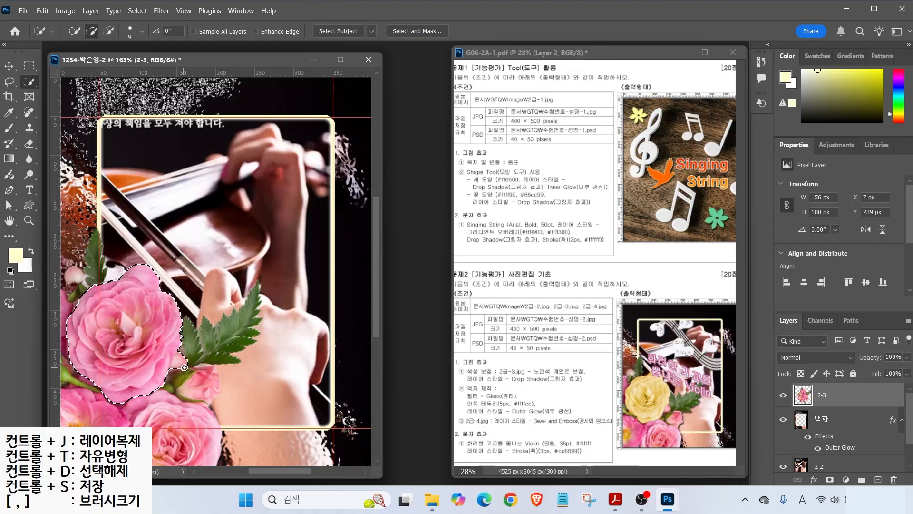
- Colorize the selected rose yellow using Hue/Saturation with Hue 55 and Saturation 69
click(65, 10)
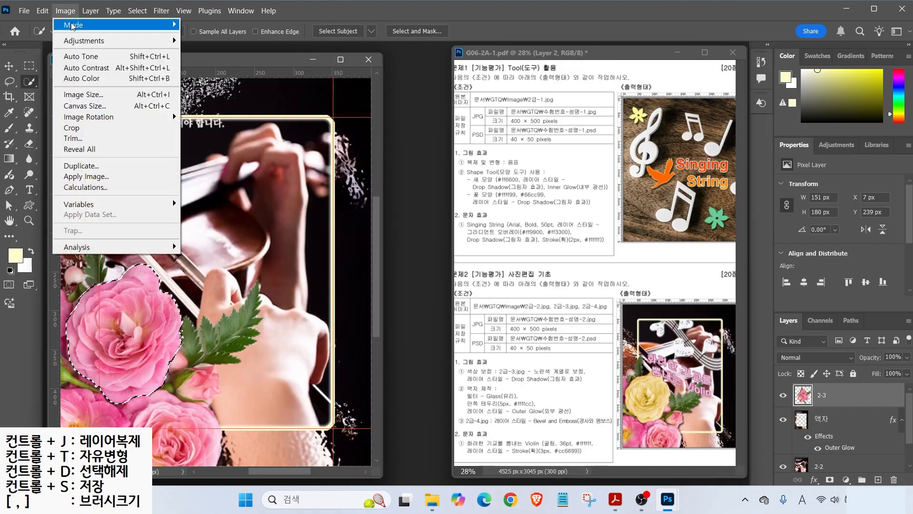
mouse_move(84, 41)
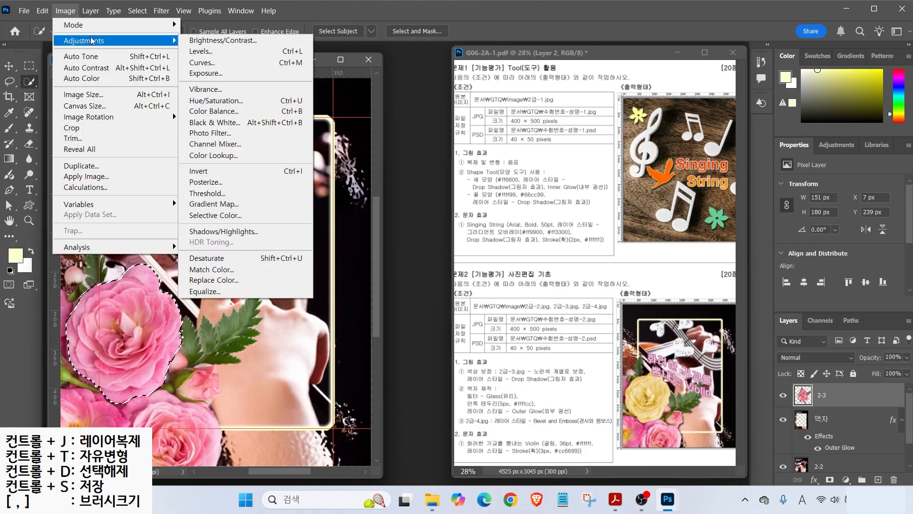
click(227, 101)
drag(592, 154, 627, 160)
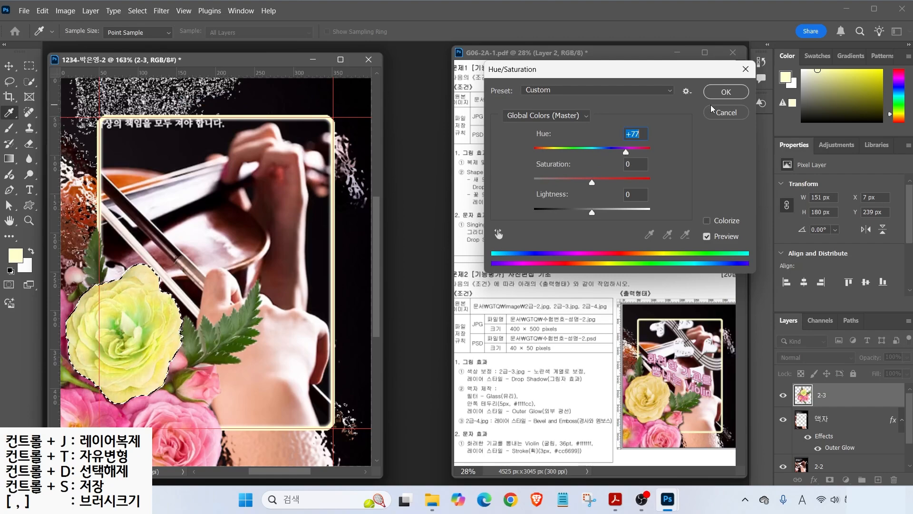
mouse_move(626, 158)
mouse_down()
mouse_move(618, 154)
mouse_move(632, 155)
mouse_up()
click(707, 221)
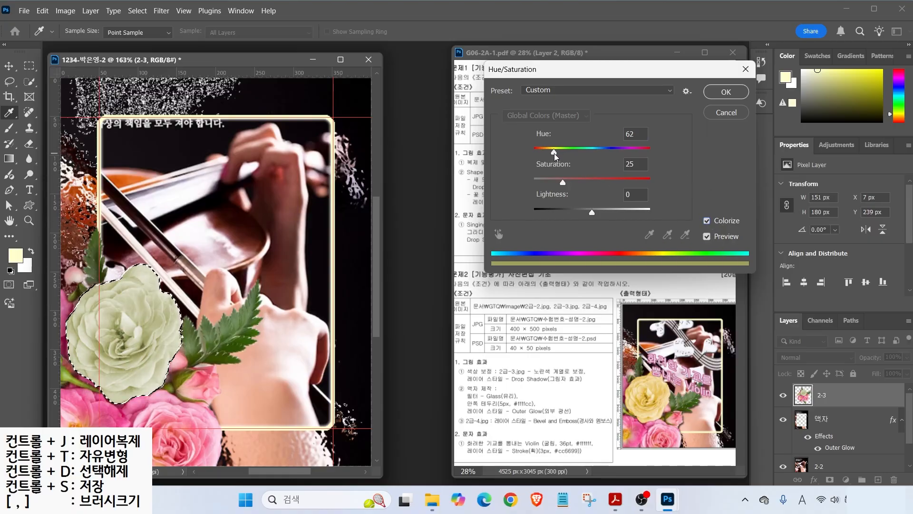
drag(563, 183, 615, 186)
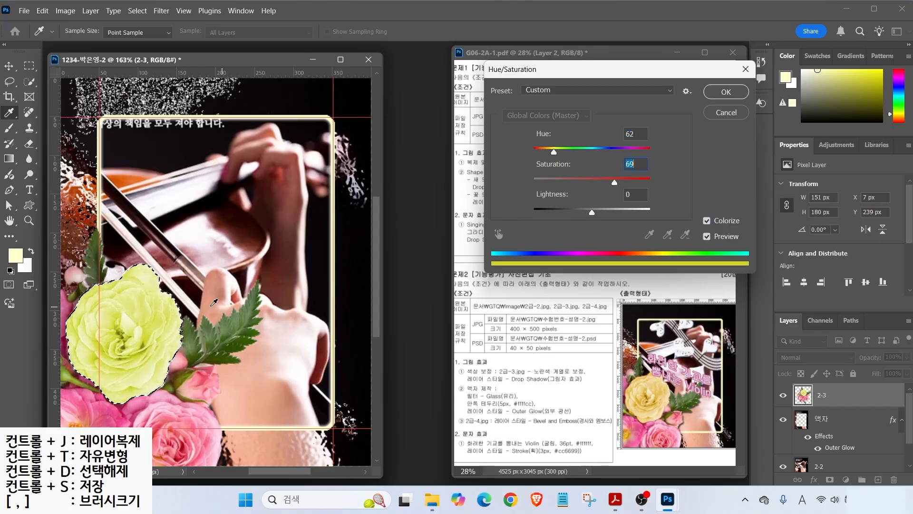
drag(545, 156, 552, 154)
click(724, 91)
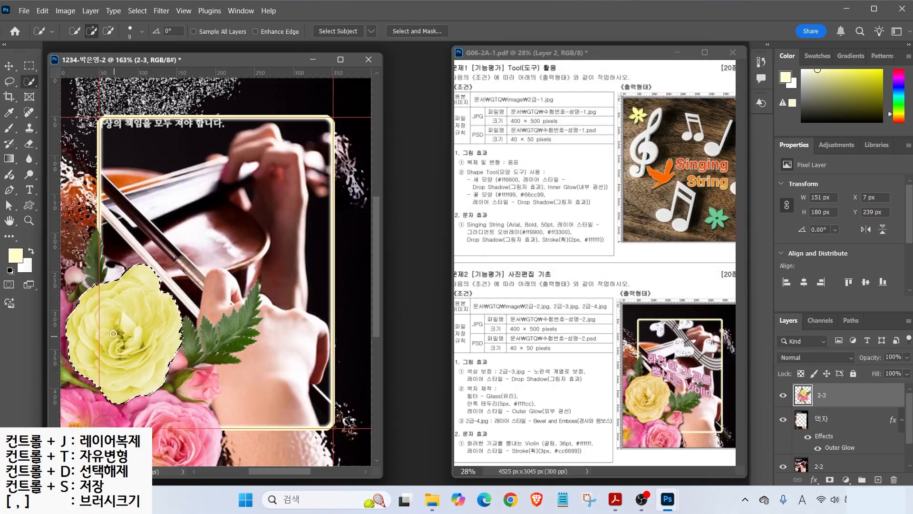
- Deselect the rose and mark the drop-shadow requirement on the task sheet
click(137, 11)
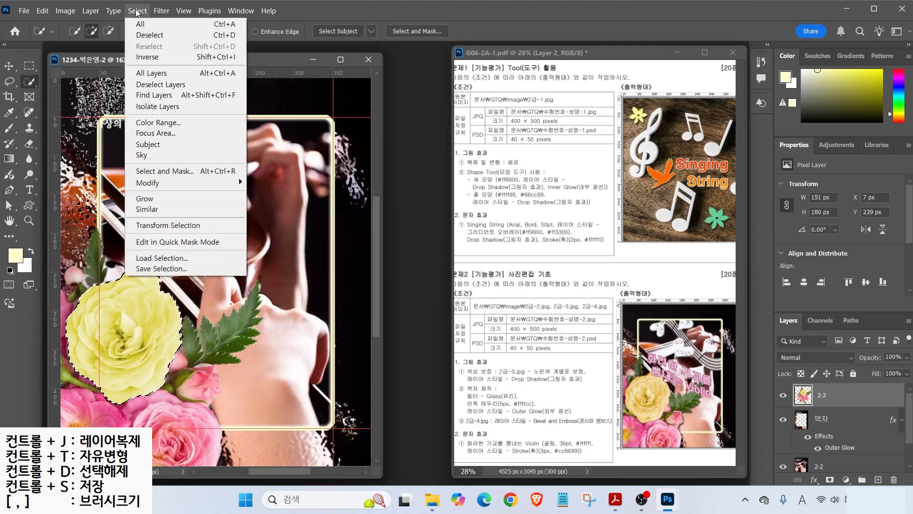
click(150, 36)
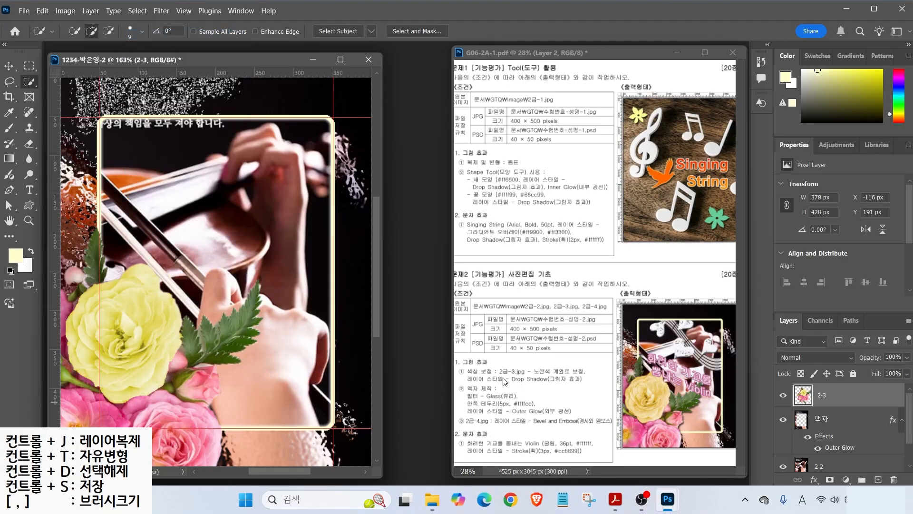
drag(480, 386, 574, 387)
- Add a drop shadow with a 116° angle to layer 2-3
key(Escape)
click(813, 478)
click(828, 468)
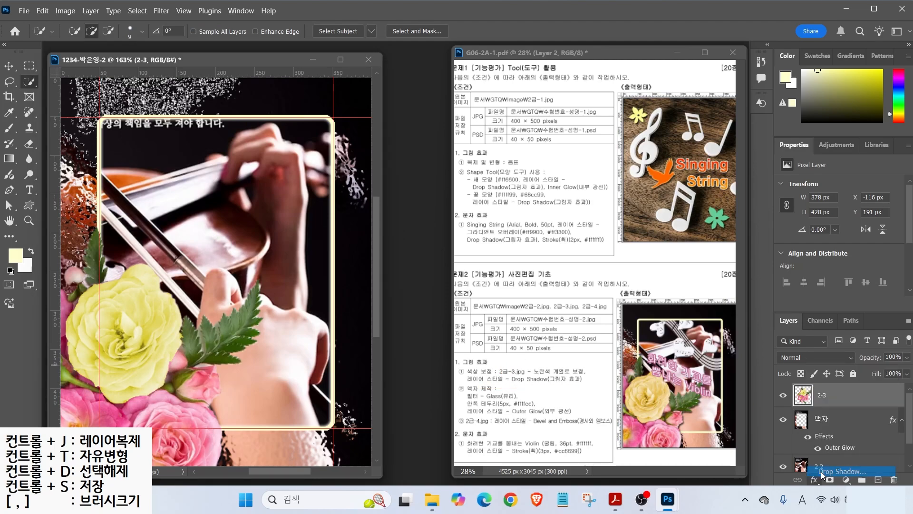
click(345, 346)
click(345, 346)
click(344, 346)
click(345, 347)
click(344, 346)
click(344, 346)
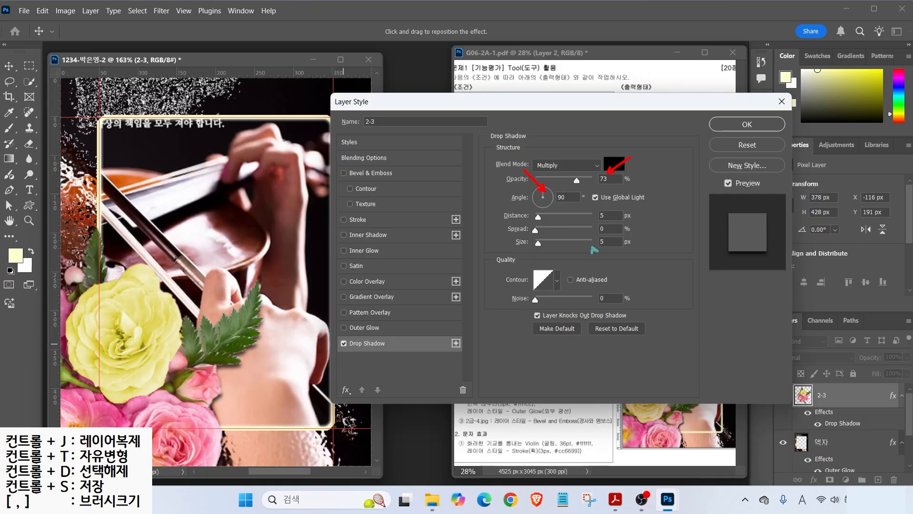
click(539, 188)
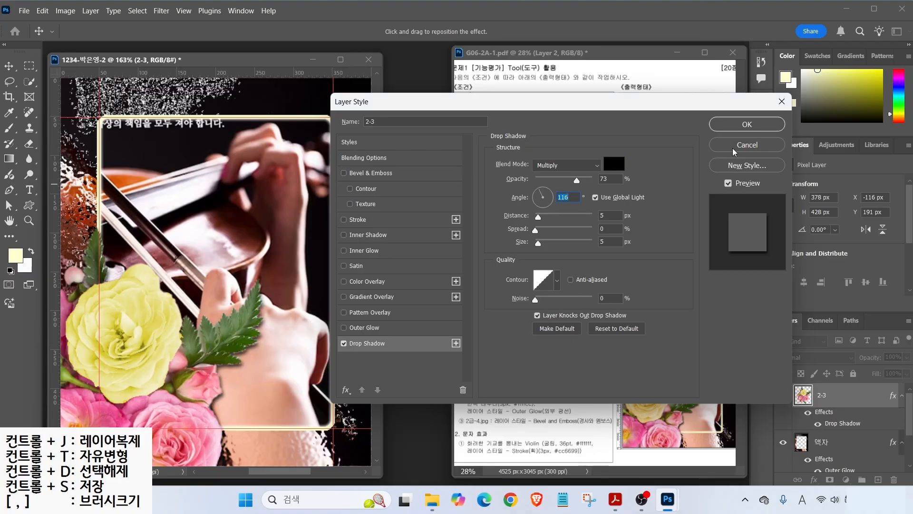
key(Return)
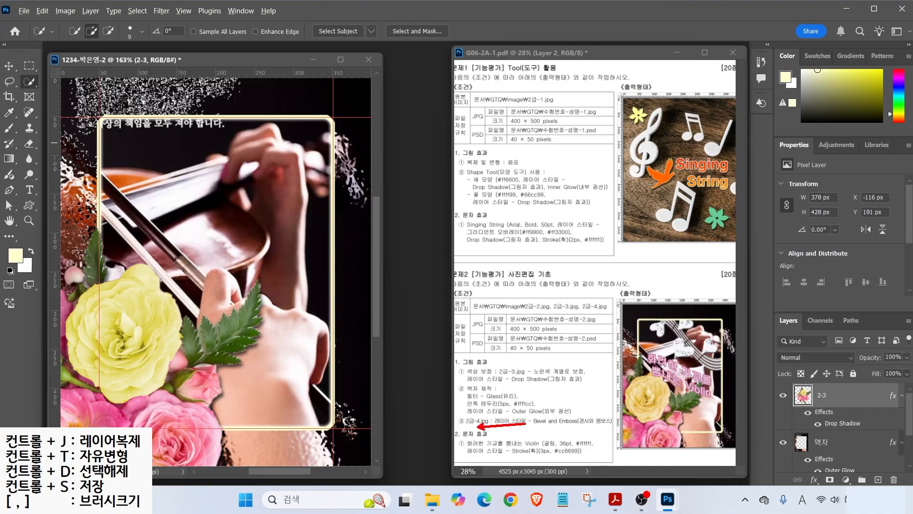
- Bring up the Open dialog and choose 2급-4.jpg
drag(478, 426, 438, 389)
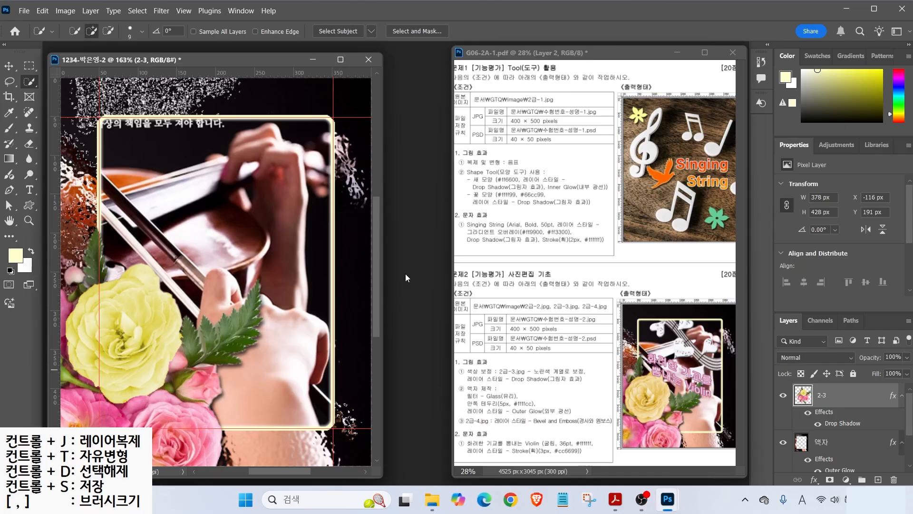
key(ctrl+o)
click(396, 114)
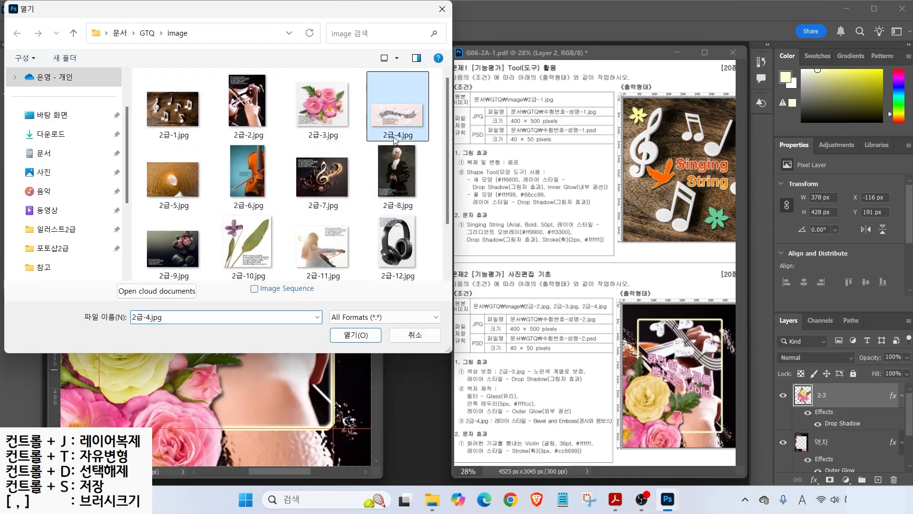
- Open 2급-4.jpg and select its pink background with the Magic Wand at tolerance 10
click(365, 336)
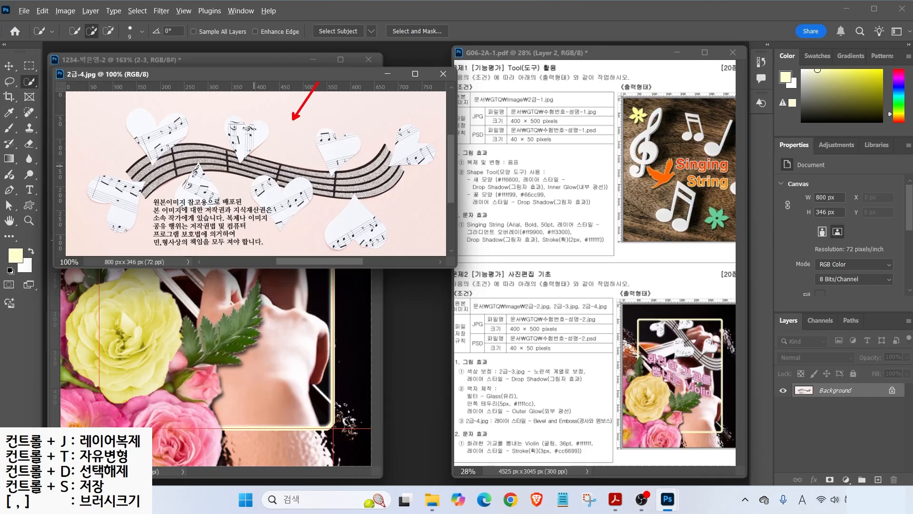
right_click(29, 85)
click(66, 105)
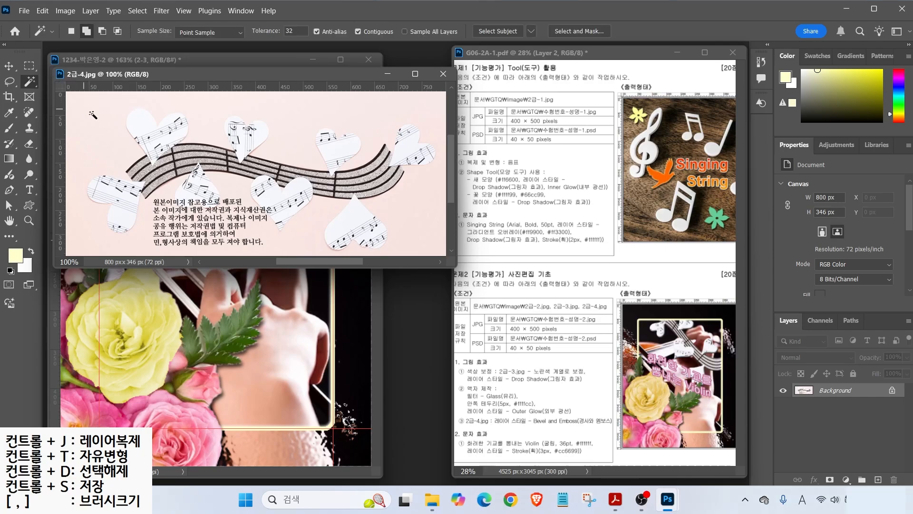
click(288, 113)
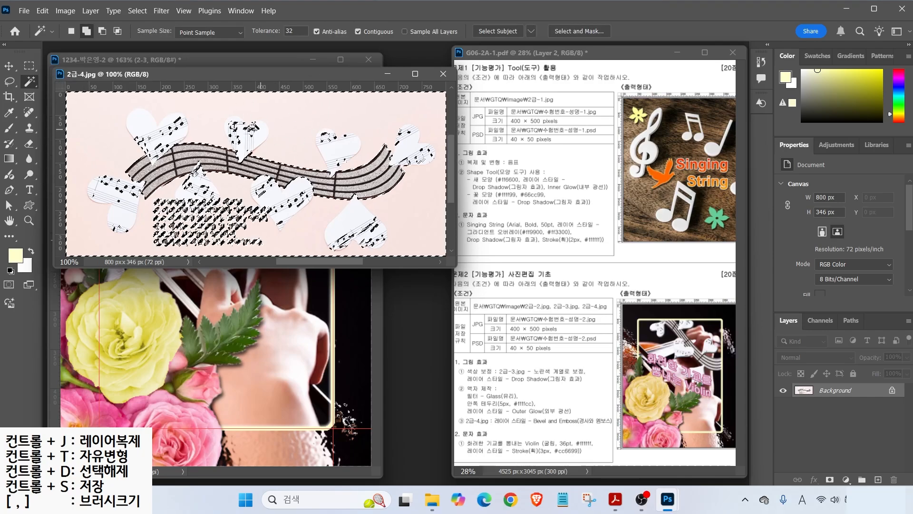
key(shift)
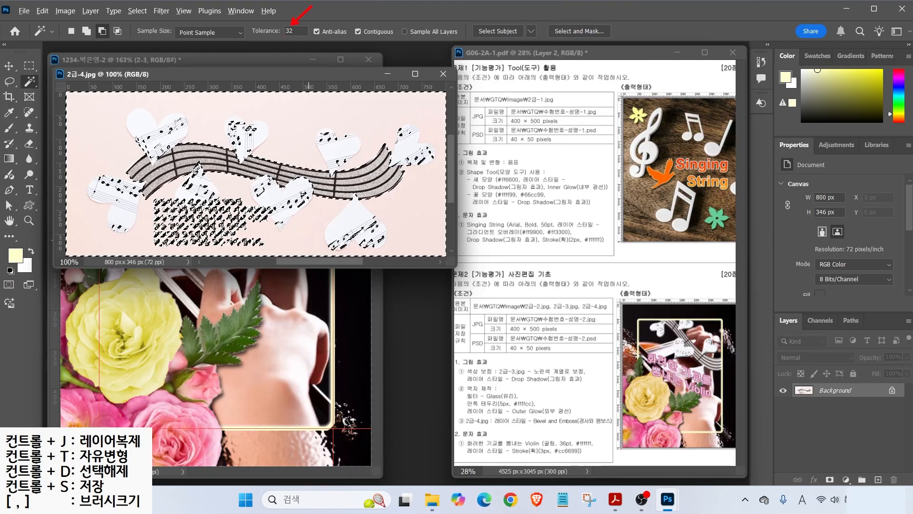
mouse_move(248, 128)
mouse_down()
mouse_move(230, 122)
mouse_move(240, 115)
mouse_move(257, 130)
mouse_up()
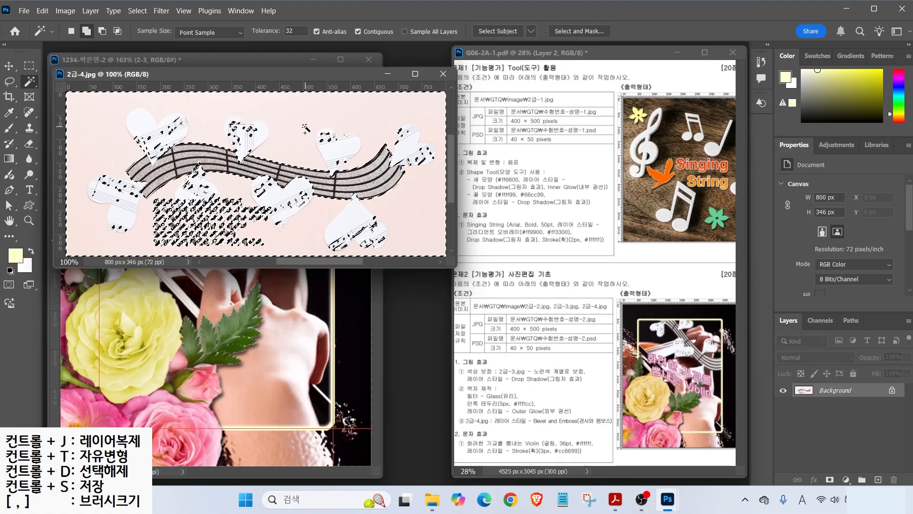
key(Return)
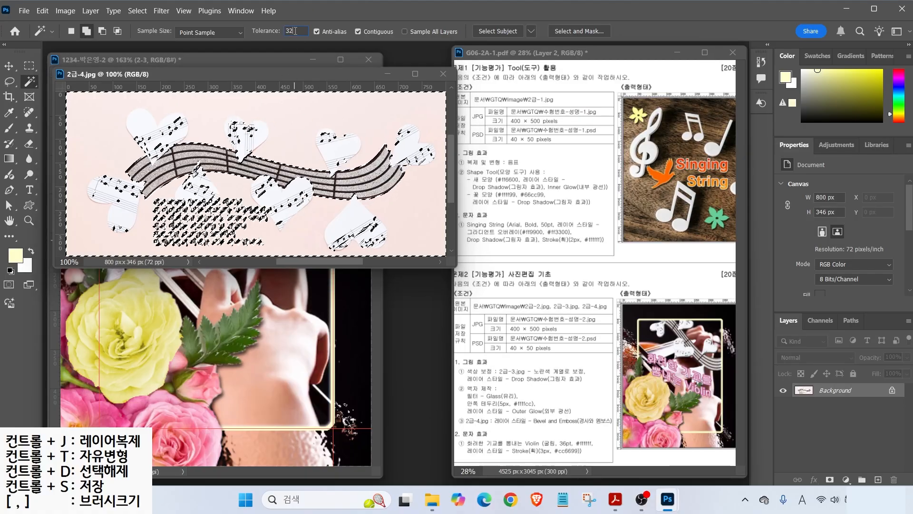
text(1)
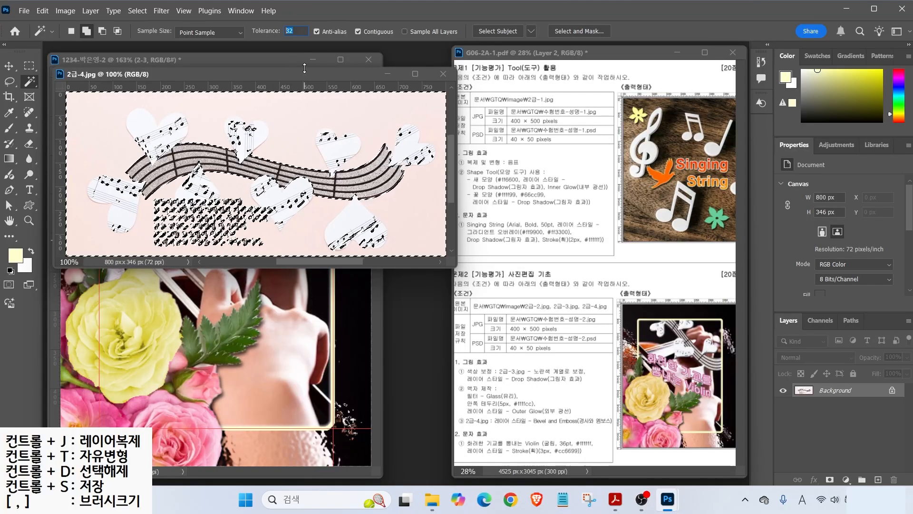
text(0)
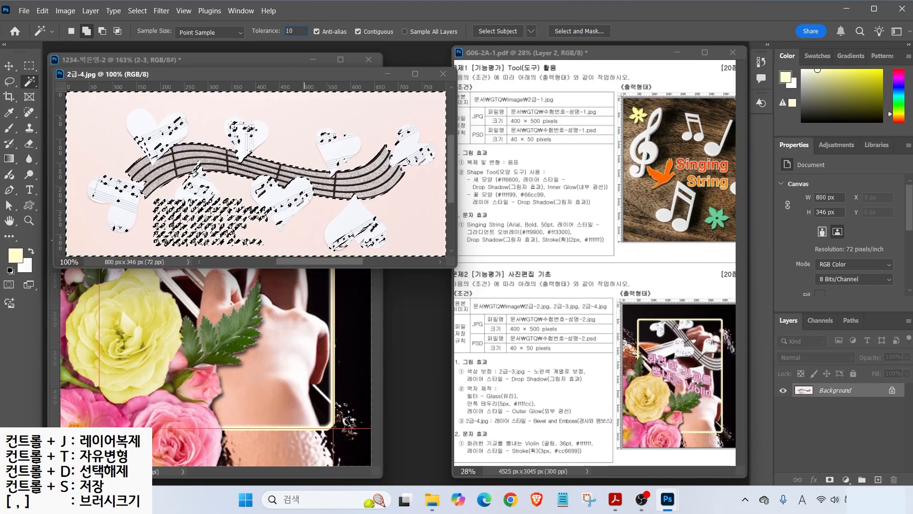
click(270, 112)
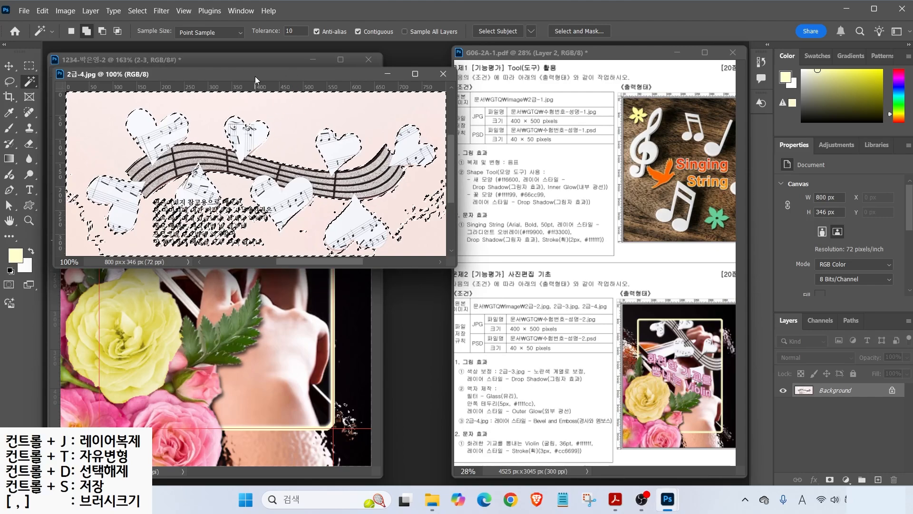
- Invert the selection to the hearts and staff and refine it with Quick Selection
click(137, 13)
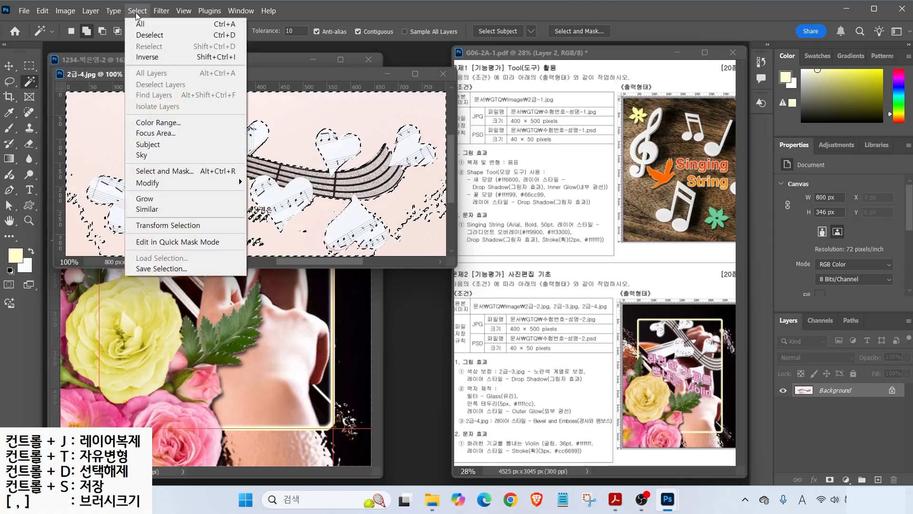
click(147, 57)
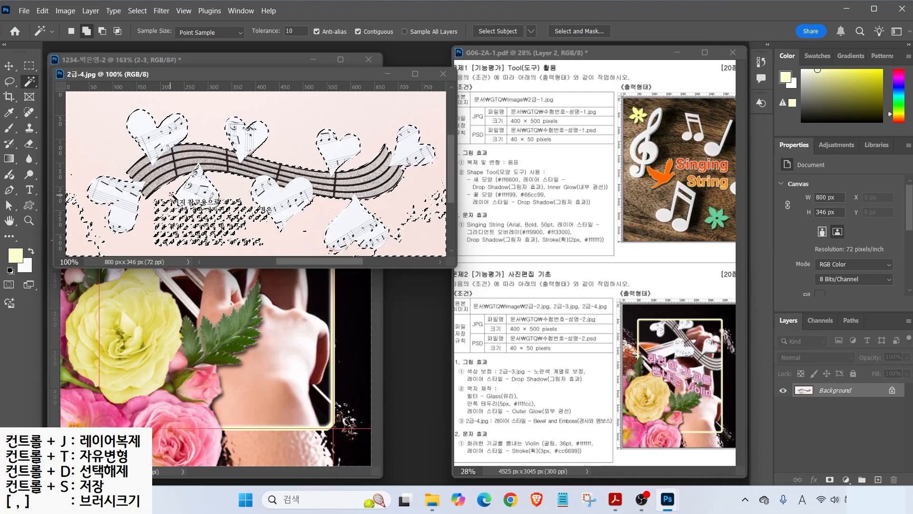
right_click(29, 81)
click(70, 97)
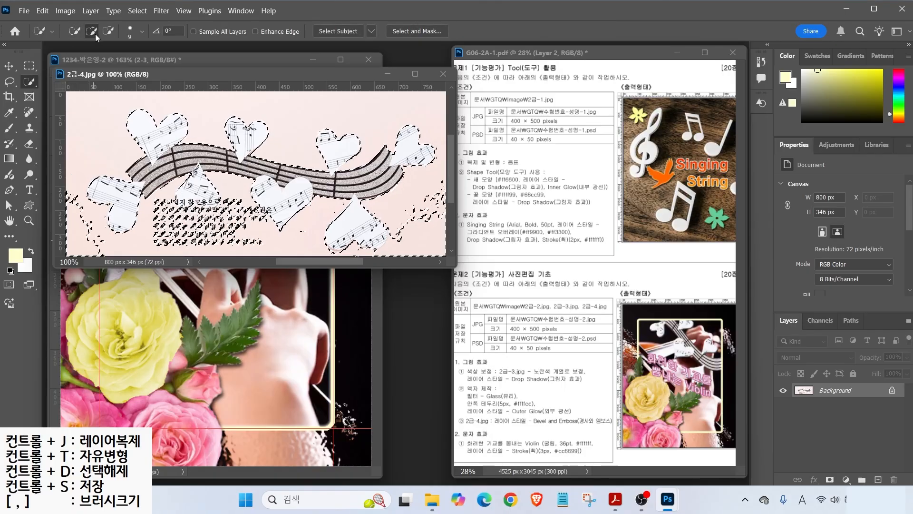
click(86, 227)
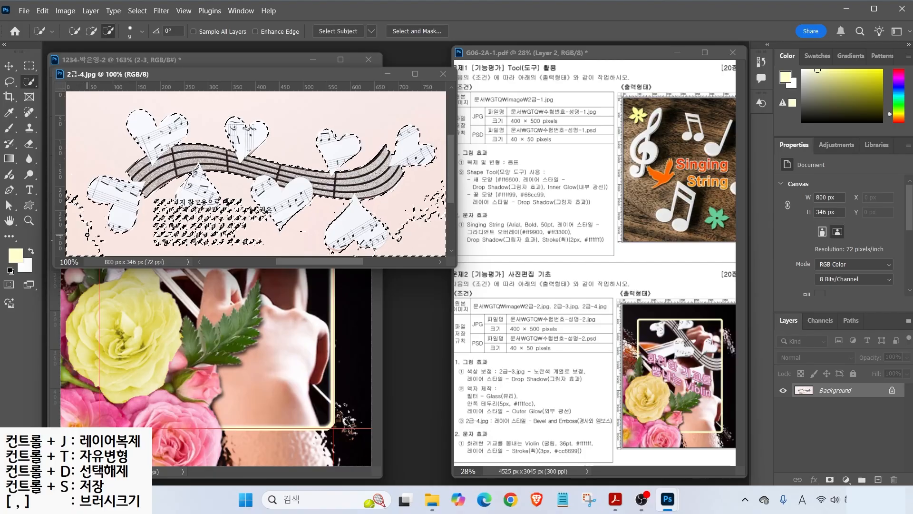
click(71, 217)
right_click(9, 82)
click(43, 84)
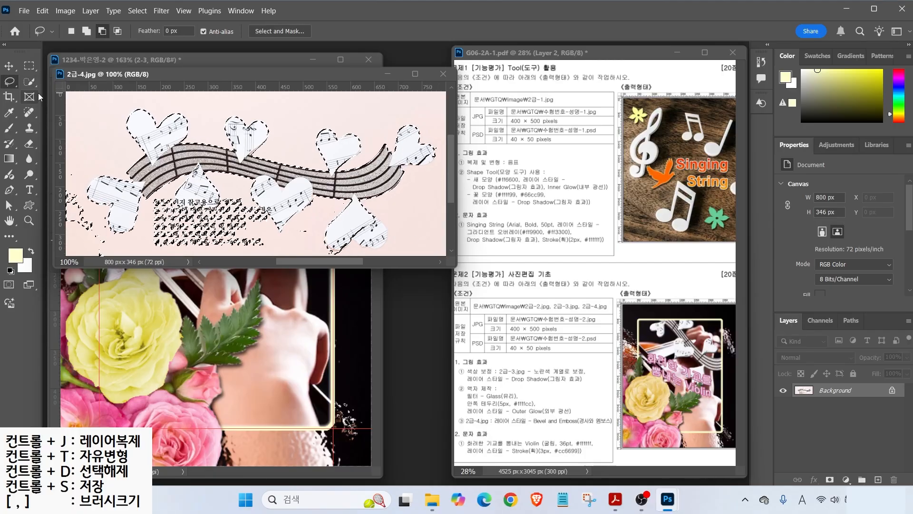
- Use the Lasso to subtract the text block and add the bottom and right hearts
drag(76, 180, 102, 259)
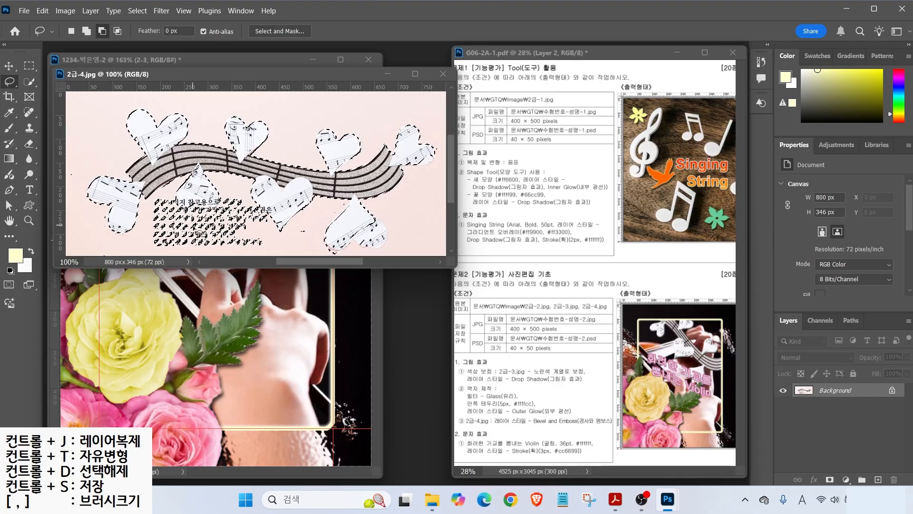
drag(145, 240, 143, 223)
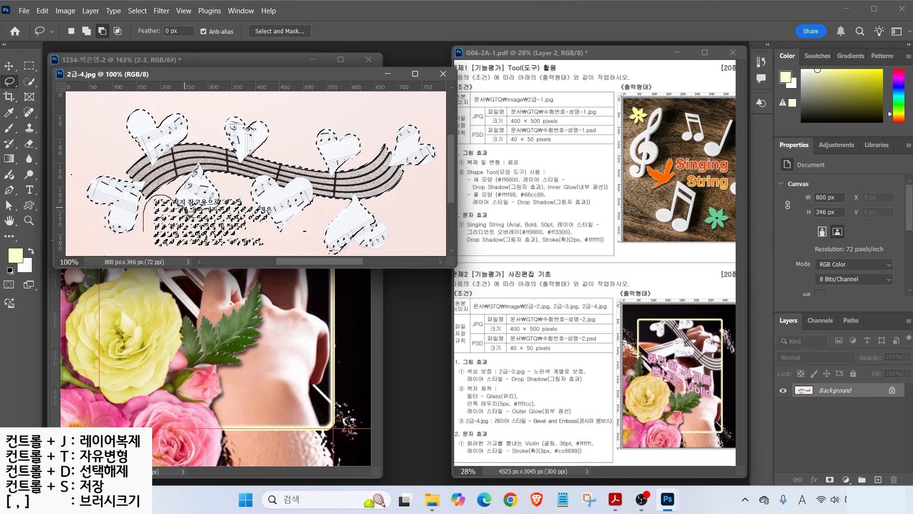
mouse_move(269, 210)
mouse_down()
mouse_move(276, 247)
mouse_move(156, 256)
mouse_move(145, 240)
mouse_up()
drag(328, 252, 316, 244)
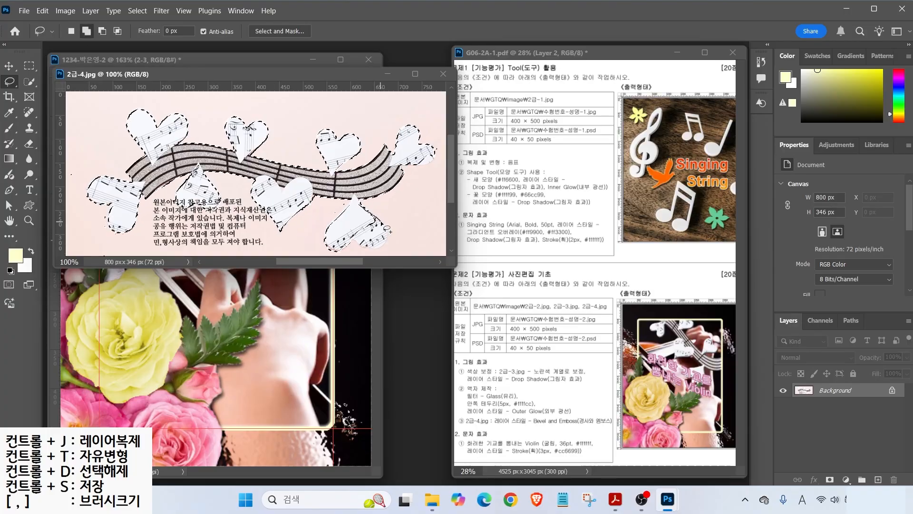
drag(349, 235, 357, 211)
mouse_move(408, 148)
mouse_down()
mouse_move(400, 134)
mouse_move(394, 159)
mouse_move(407, 151)
mouse_up()
- Drag the hearts and staff into the composition as a new layer and close 2급-4.jpg
drag(142, 73, 280, 142)
key(v)
drag(267, 264, 140, 259)
click(580, 142)
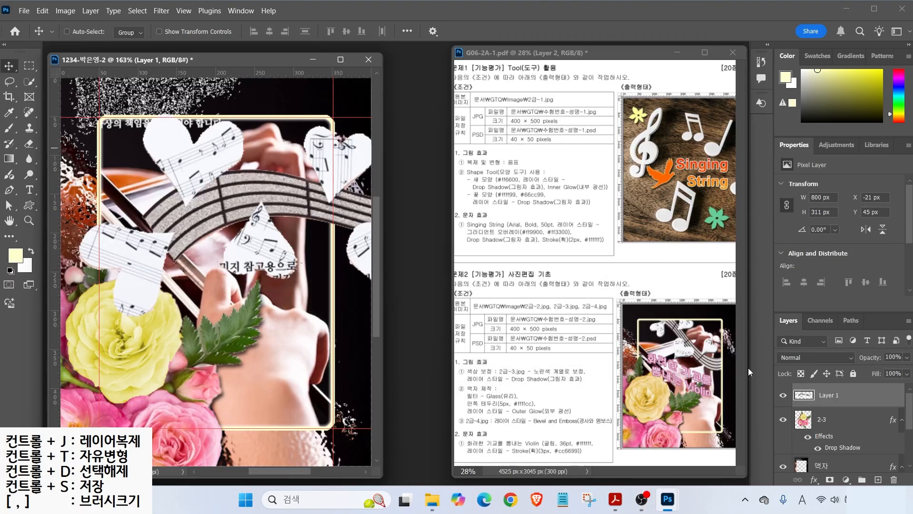
- Rename the new hearts layer to 2-4
double_click(829, 396)
text(2-4)
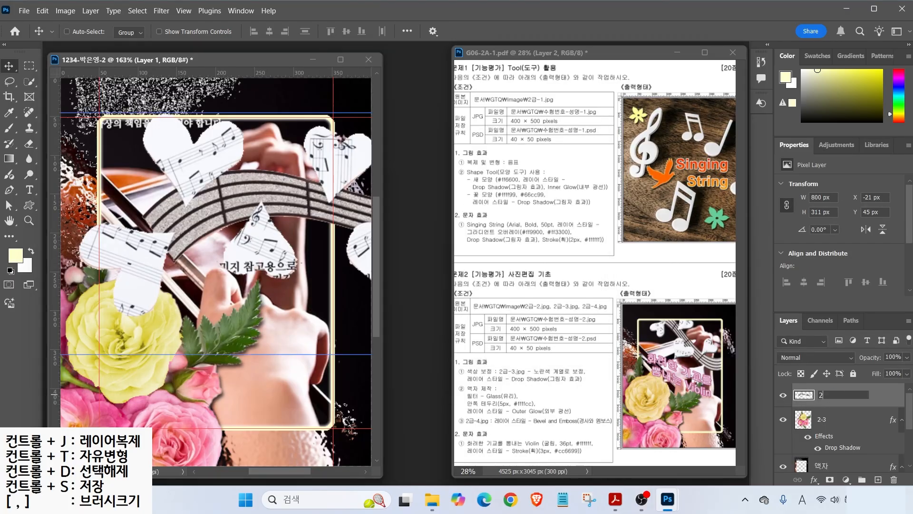
key(Return)
- Scale layer 2-4 to about 49%, rotate it about 38.6°, and place it across the frame's upper right
click(66, 32)
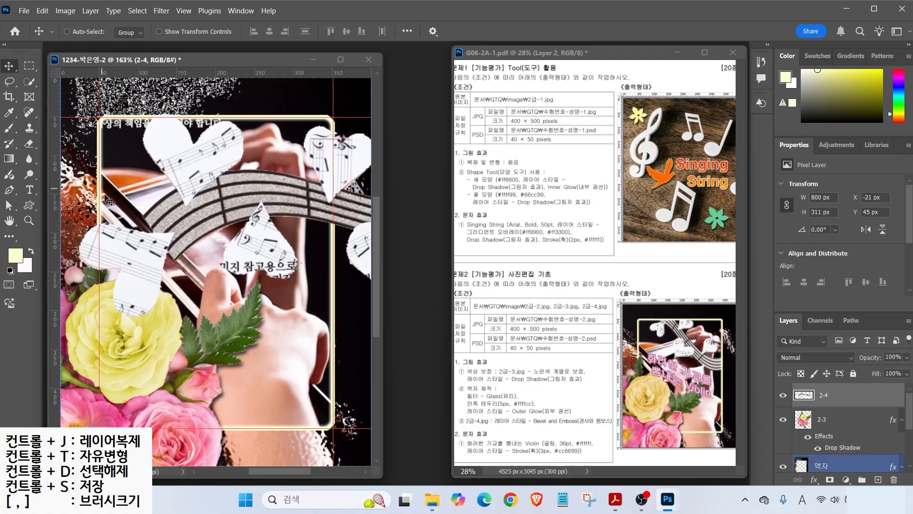
key(ctrl+t)
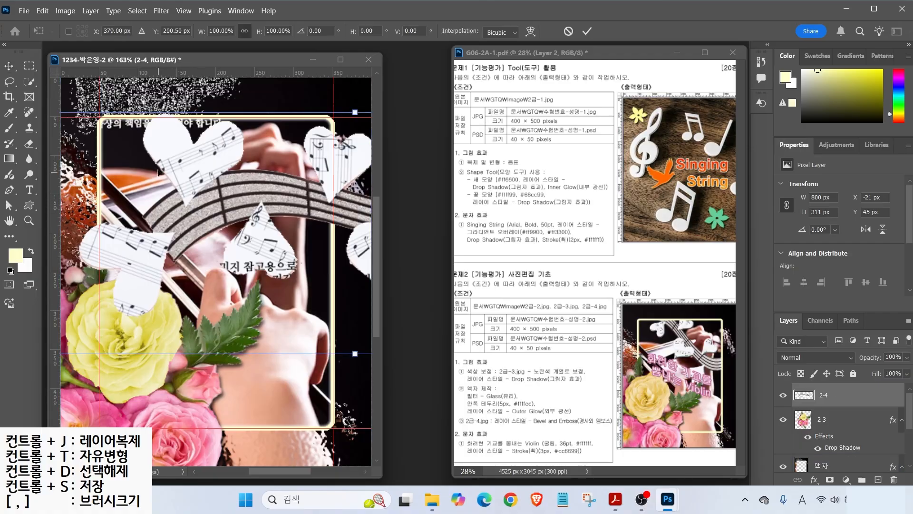
drag(349, 113, 303, 232)
drag(285, 290, 260, 175)
drag(257, 120, 292, 144)
drag(257, 198, 289, 202)
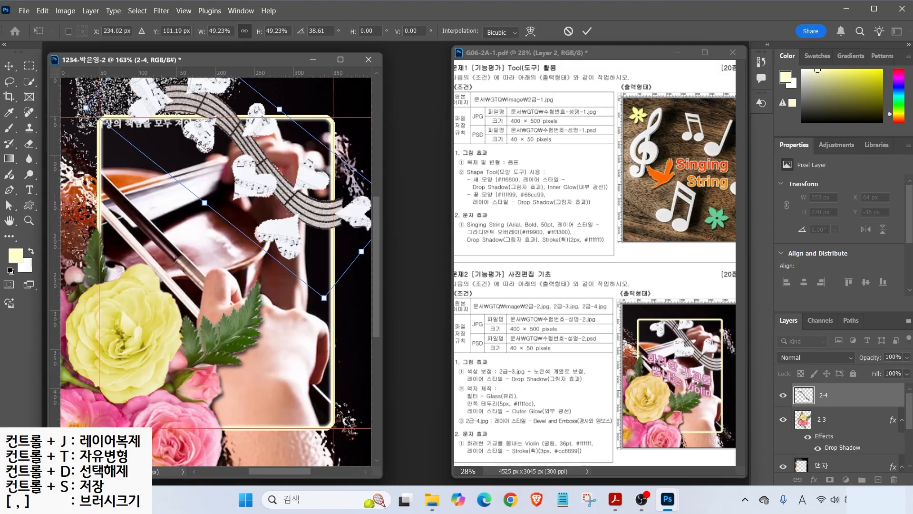
key(Return)
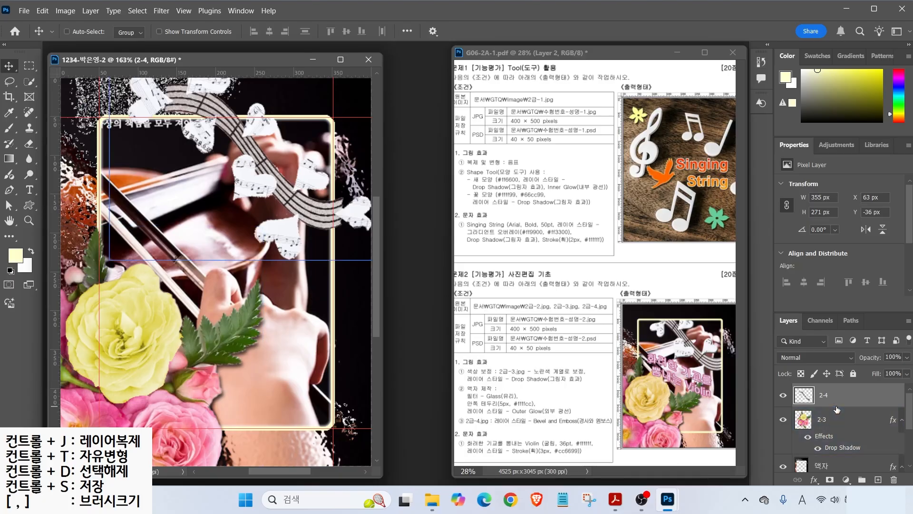
- Move layer 2-4 below the 액자 frame layer in the Layers panel
scroll(834, 404, down, 3)
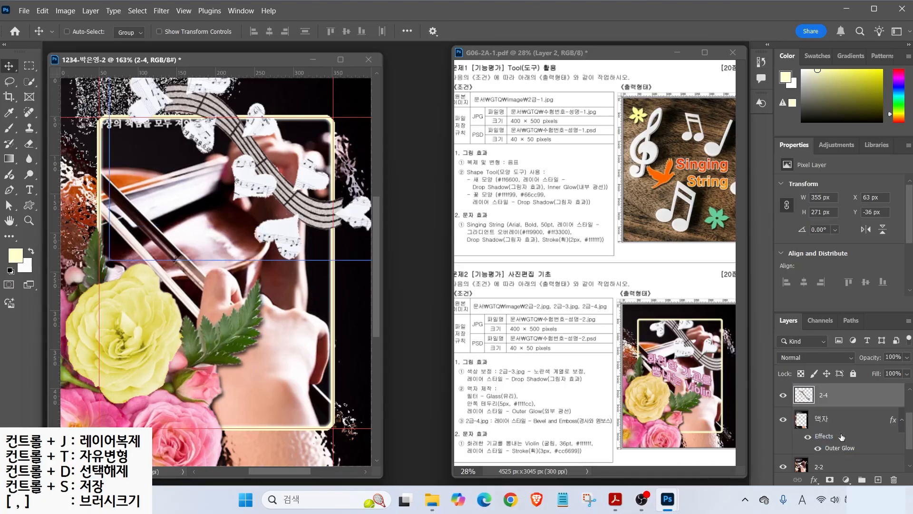
scroll(835, 418, up, 2)
drag(836, 412, 839, 470)
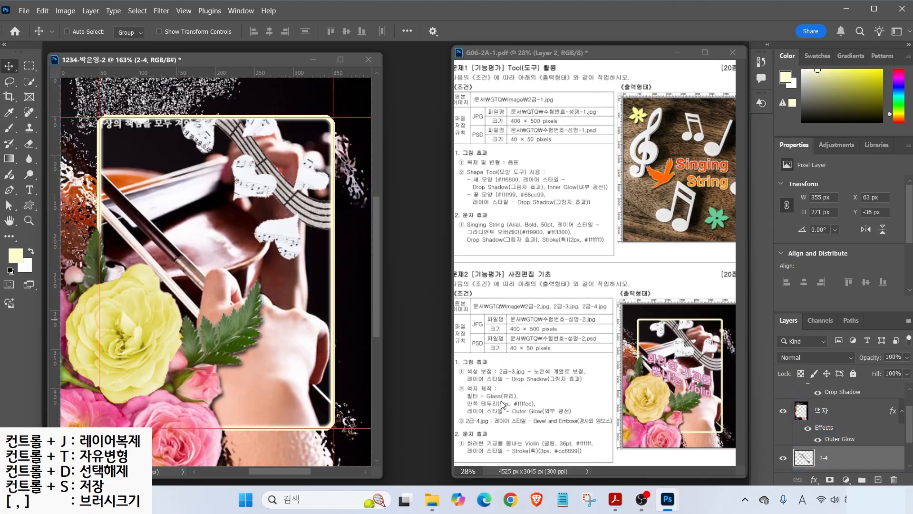
key(ctrl)
- Add a Bevel & Emboss effect to layer 2-4
click(814, 479)
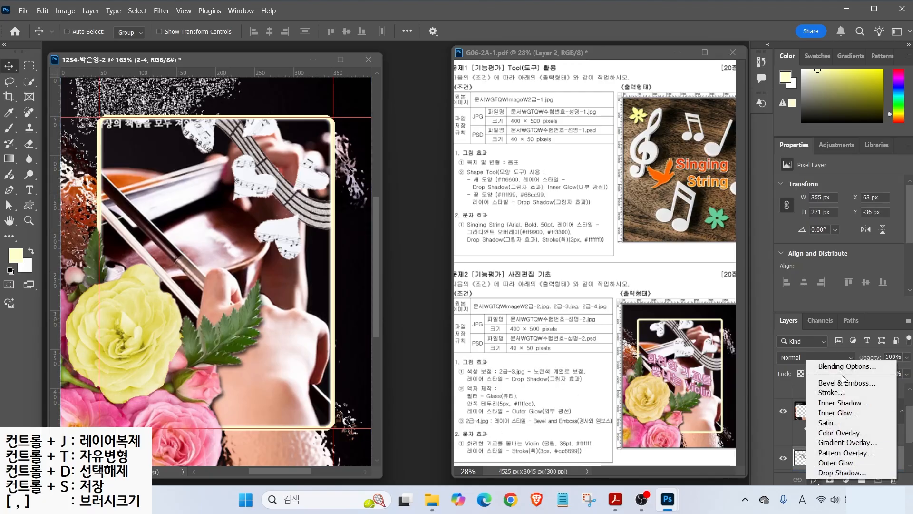
click(821, 383)
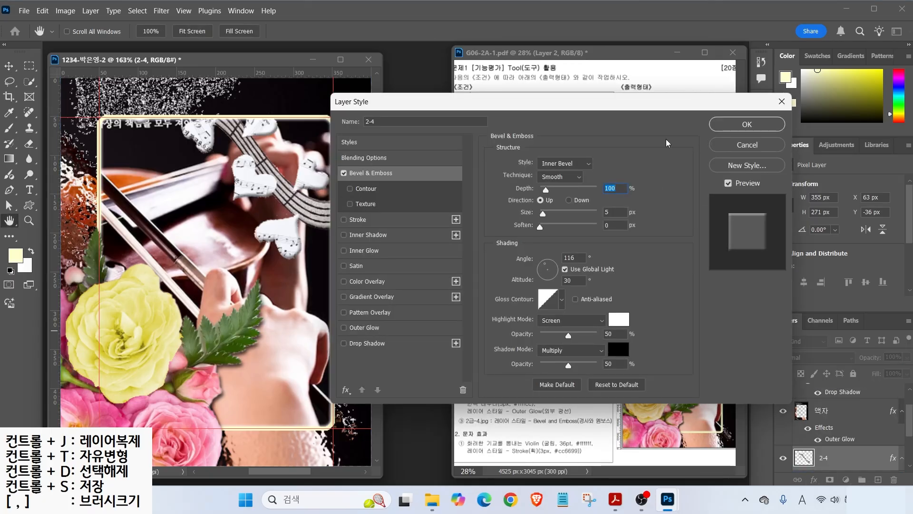
click(344, 174)
click(344, 173)
click(345, 173)
click(345, 174)
click(726, 125)
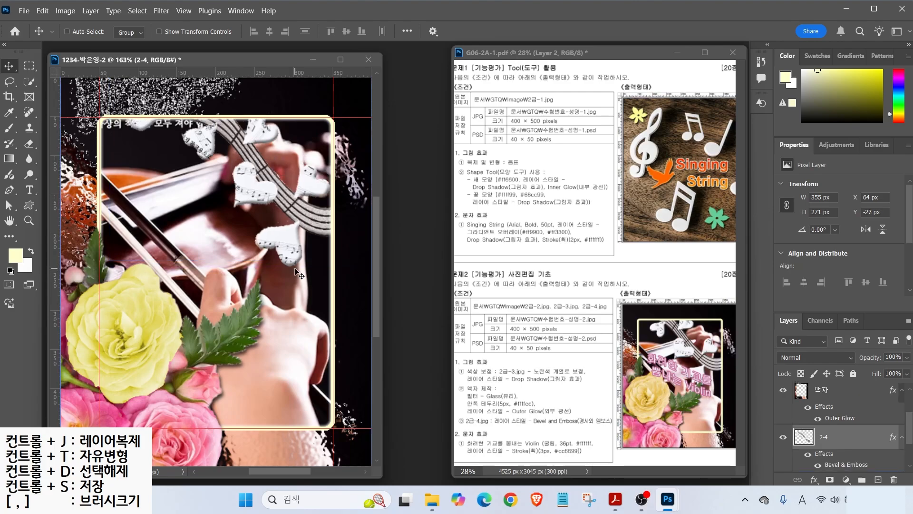
- Rotate the hearts about 8°, nudge them slightly up-left, and select layer 2-3
key(ctrl+t)
drag(273, 280, 242, 284)
drag(291, 223, 287, 217)
key(Return)
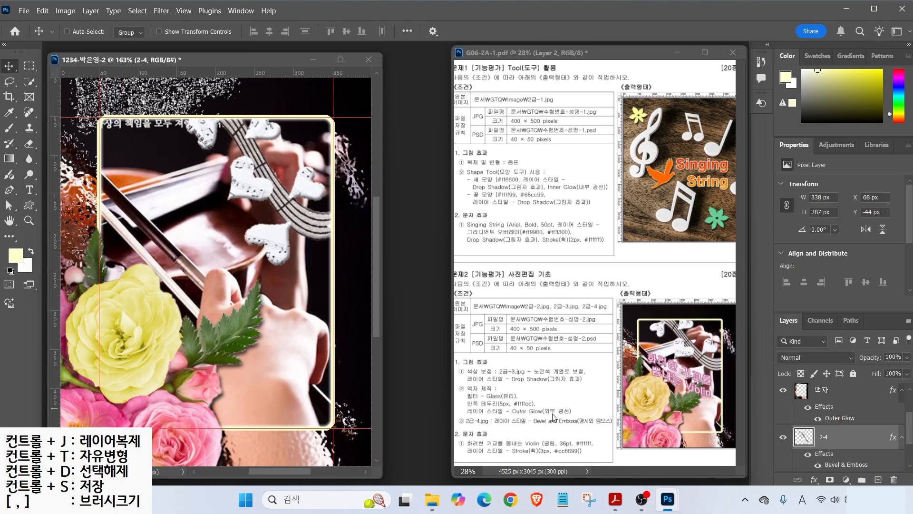
scroll(828, 401, up, 1)
click(826, 399)
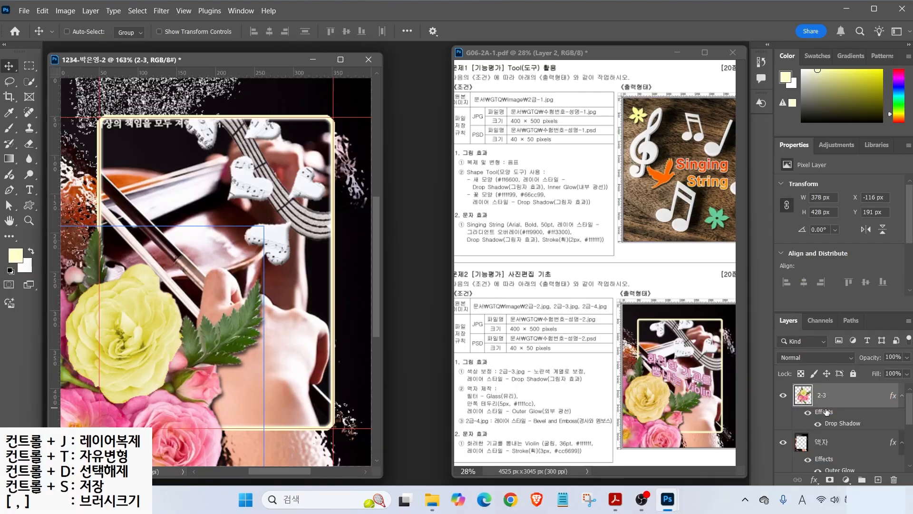
- Start a left-aligned text layer on the violin in light pink #ff9595
click(29, 190)
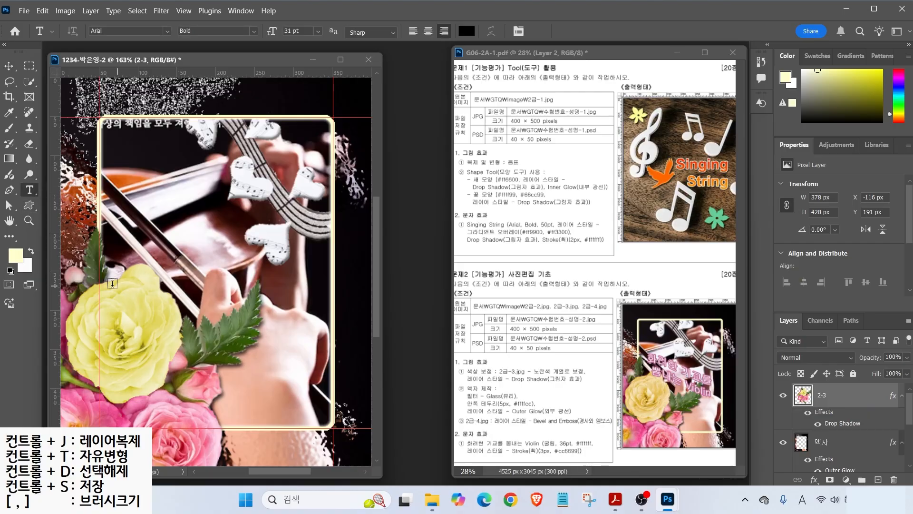
click(139, 205)
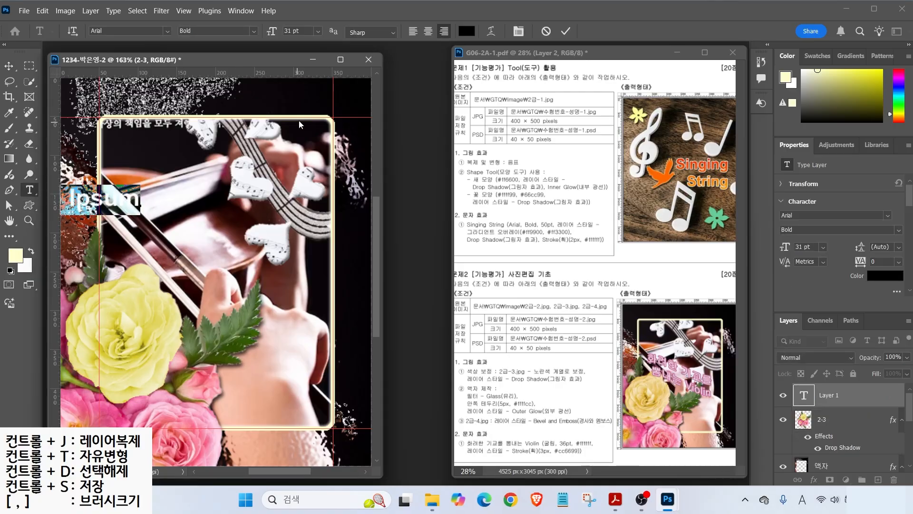
click(412, 31)
click(466, 31)
drag(275, 106, 209, 93)
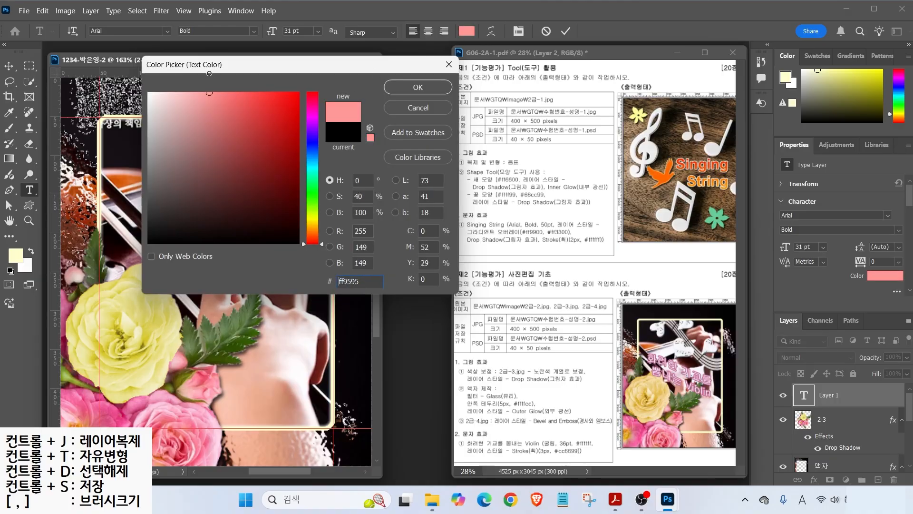
click(418, 87)
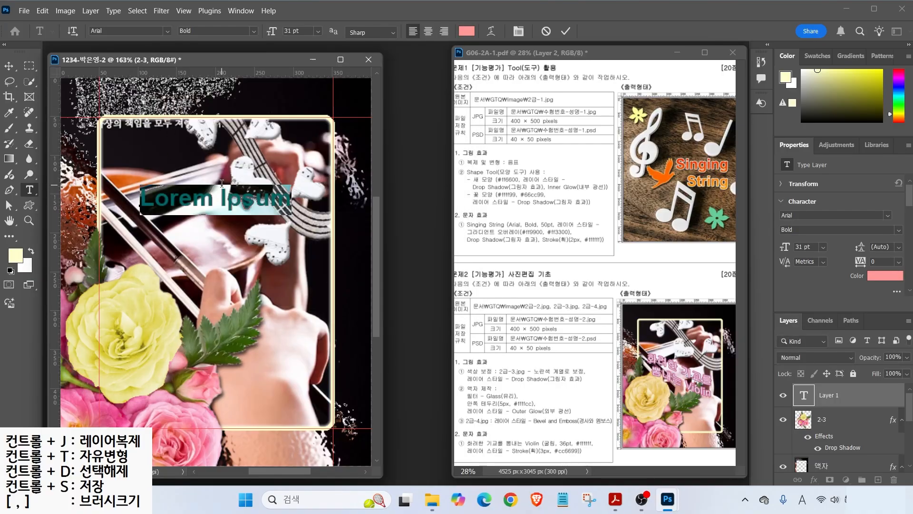
- Type the two lines '화려한 기교를' / '뽐내는 Violin' and move the text right and down
text(화려한 기교를)
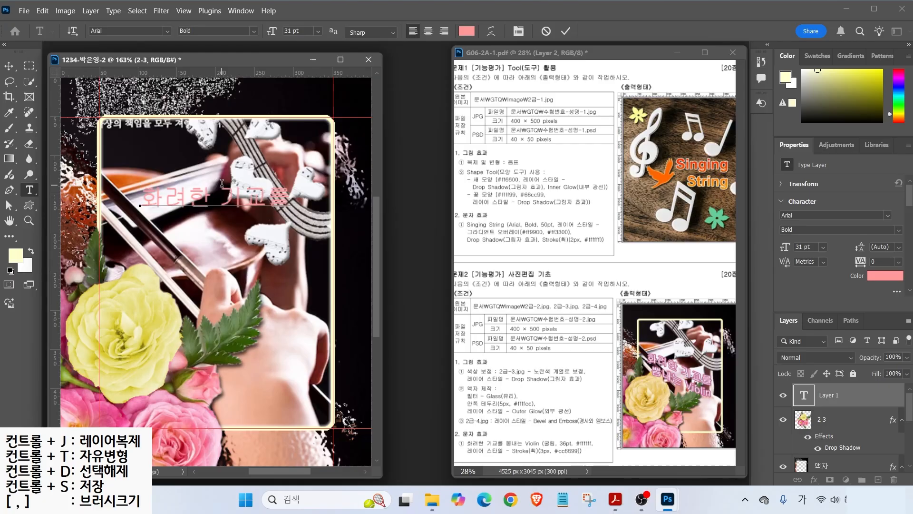
key(Return)
text(뽐내는)
key(Hangul)
text(Violin)
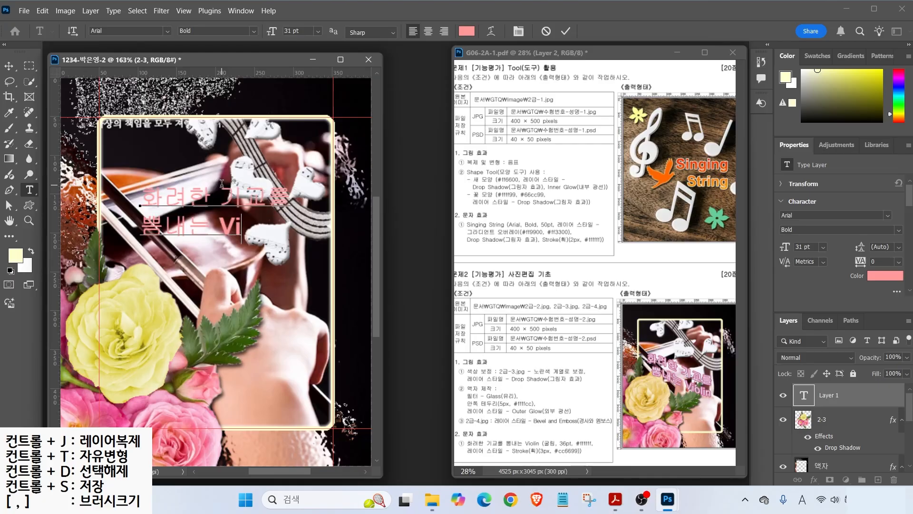
click(10, 66)
drag(196, 208, 224, 230)
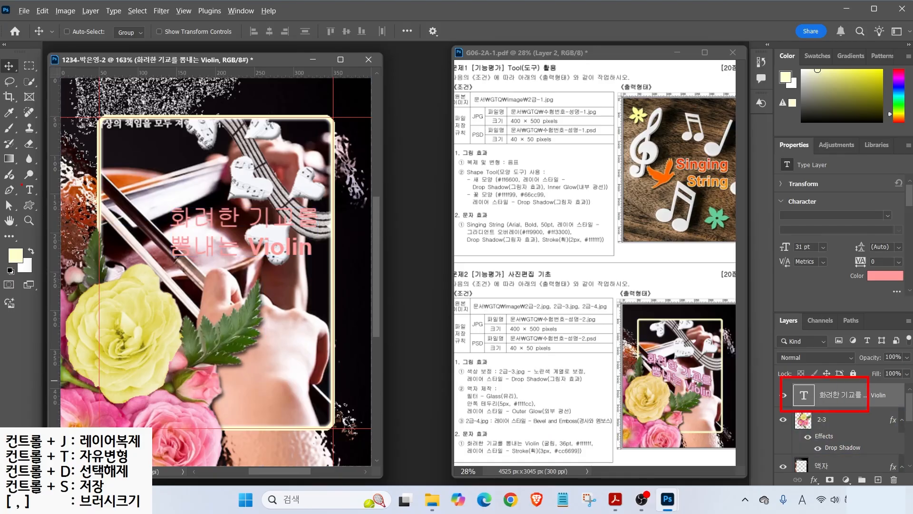
- Set the Violin text to 굴림, 36 pt, in white
click(29, 189)
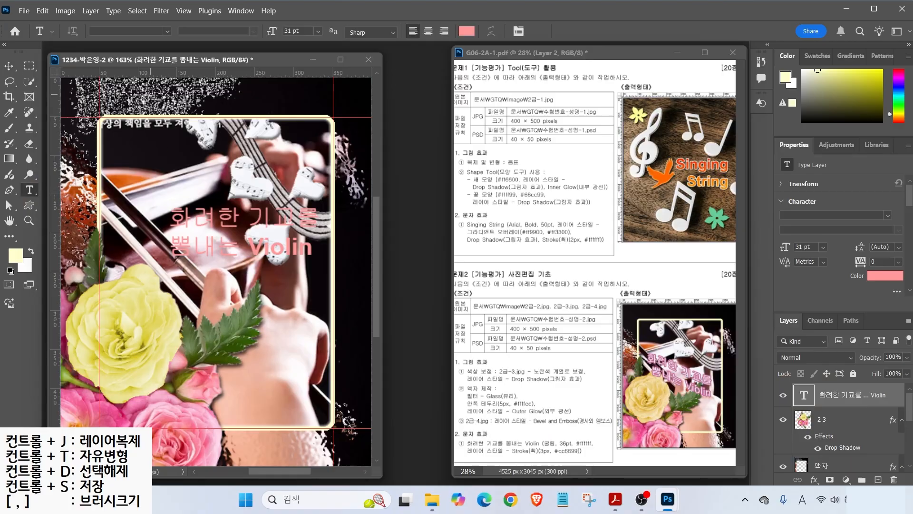
click(167, 31)
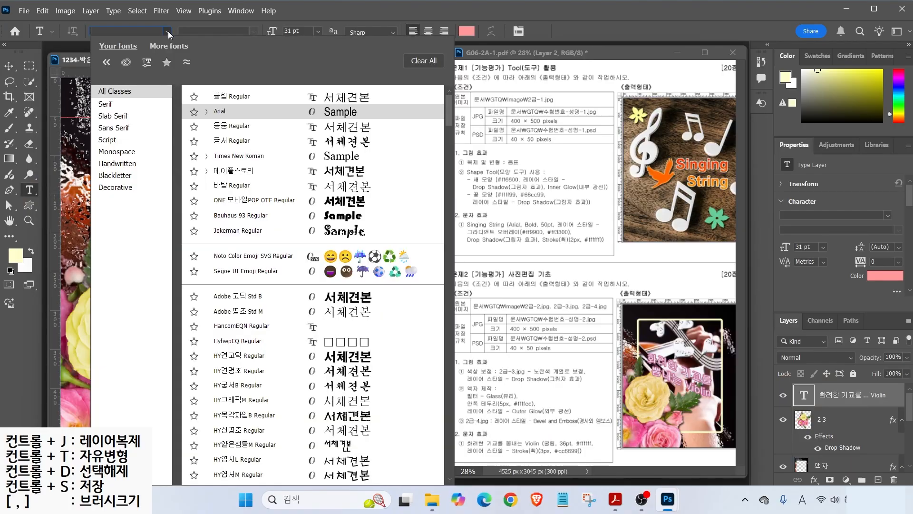
click(225, 98)
key(Tab)
text(36)
key(Return)
click(465, 33)
drag(206, 100, 165, 80)
click(414, 86)
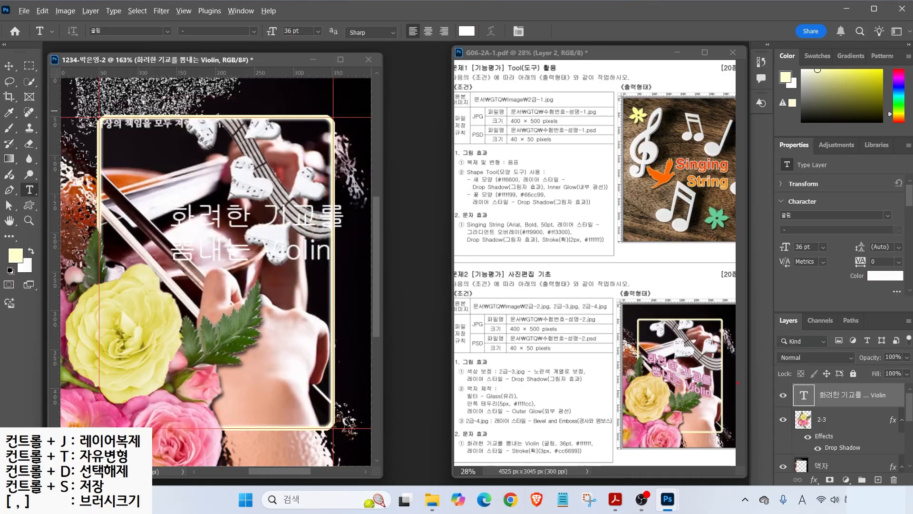
- Move the Violin text left within the frame
drag(709, 362, 708, 433)
mouse_move(460, 44)
mouse_down()
mouse_move(433, 38)
mouse_move(453, 36)
mouse_up()
mouse_move(309, 221)
mouse_down()
mouse_move(145, 220)
mouse_move(284, 267)
mouse_move(290, 257)
mouse_up()
key(v)
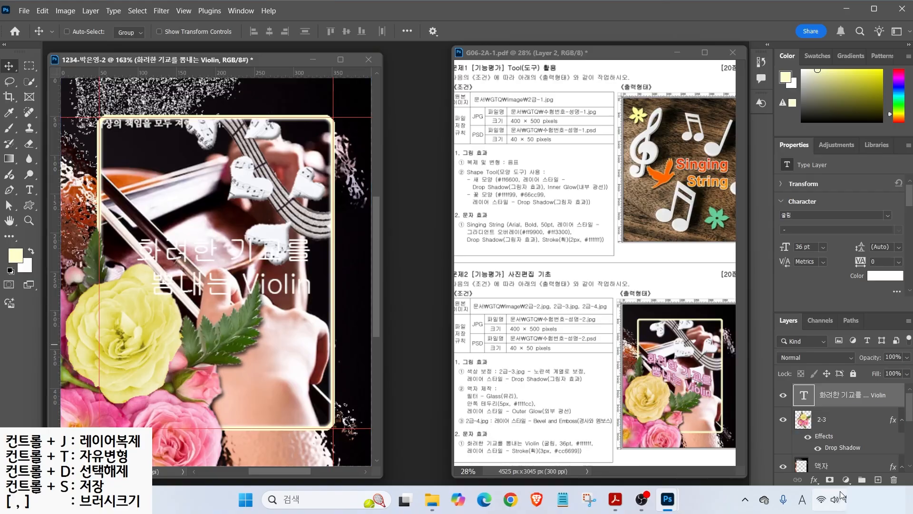
click(814, 479)
- Add a 3 px Stroke in pink #cc6699 to the Violin text
click(832, 393)
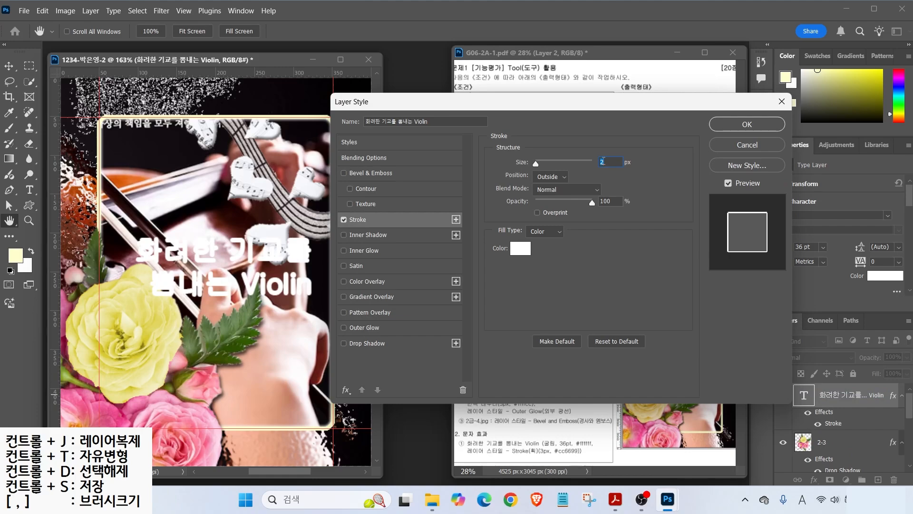
text(3)
click(521, 248)
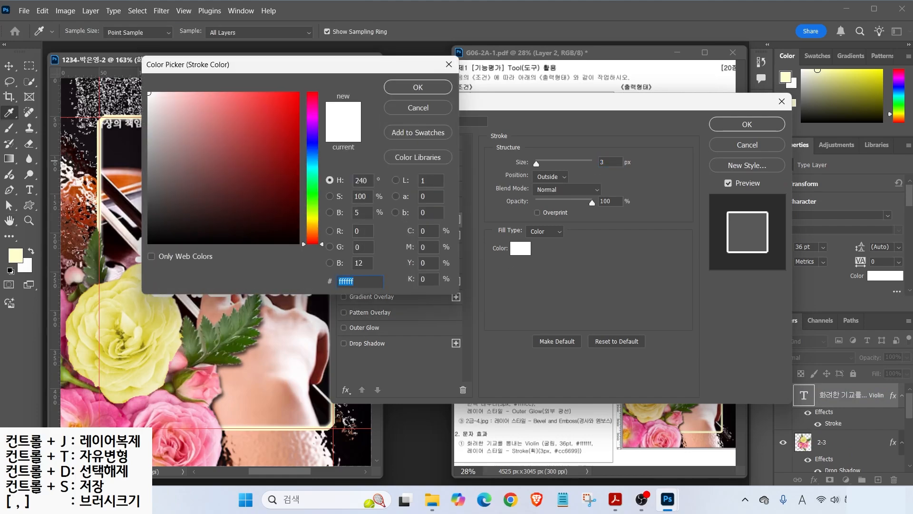
text(c69)
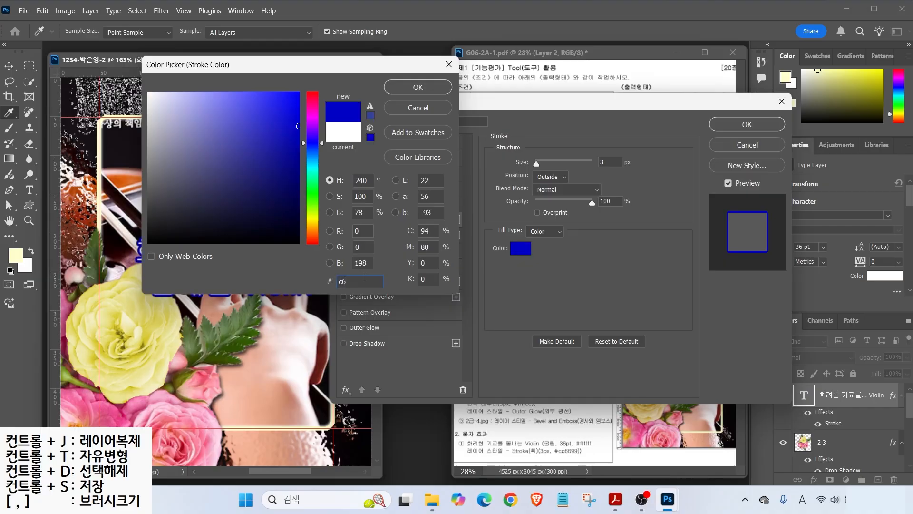
key(Return)
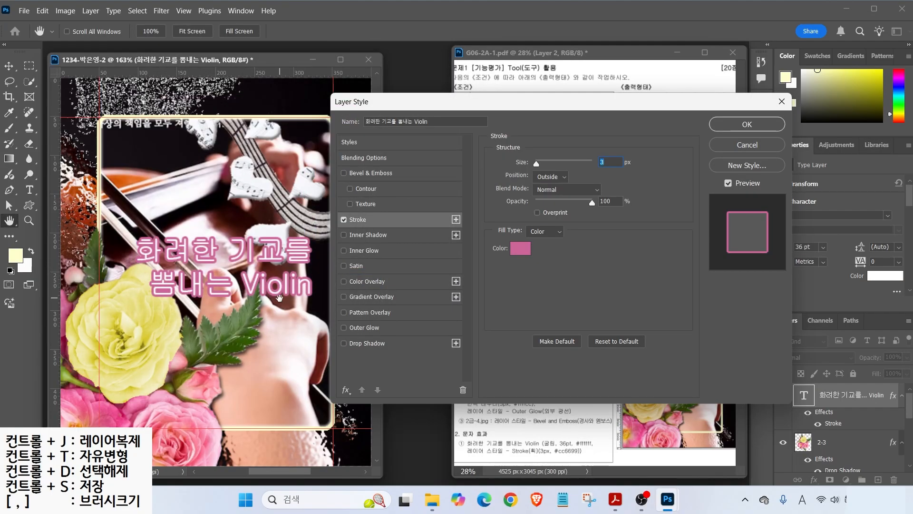
click(746, 124)
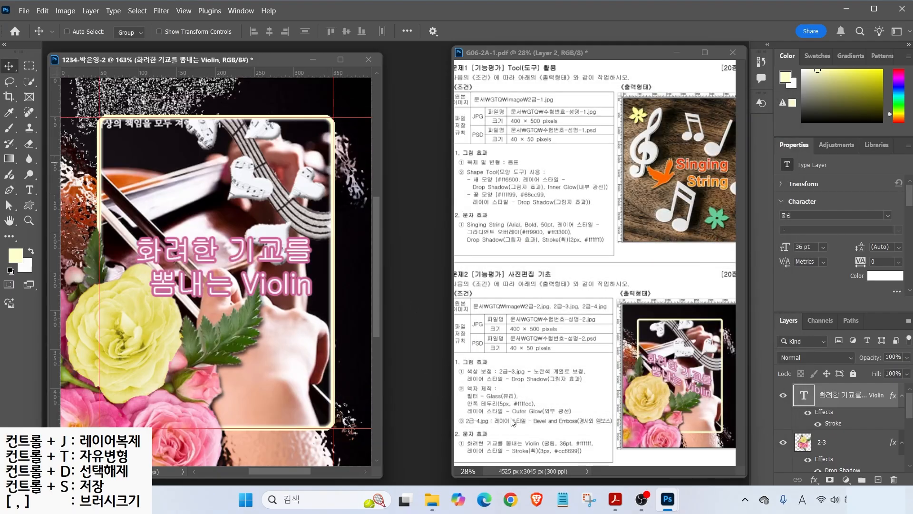
drag(669, 356, 708, 381)
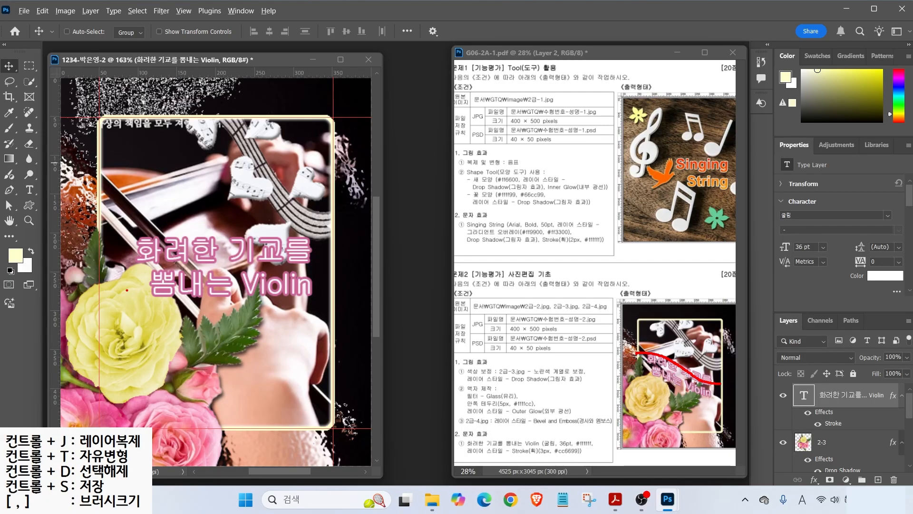
click(30, 191)
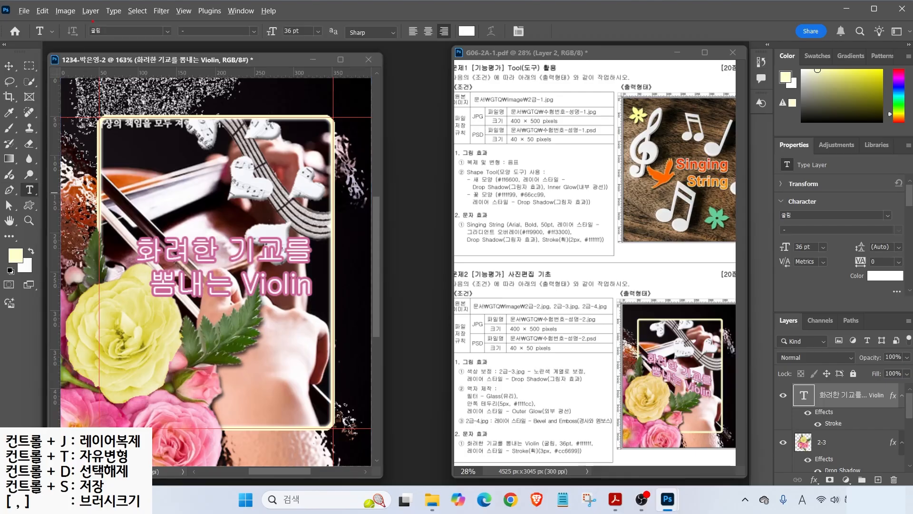
mouse_move(87, 19)
mouse_down()
mouse_move(430, 62)
mouse_move(569, 51)
mouse_up()
mouse_move(472, 39)
mouse_down()
mouse_move(484, 20)
mouse_move(503, 39)
mouse_up()
drag(533, 84, 499, 38)
key(Escape)
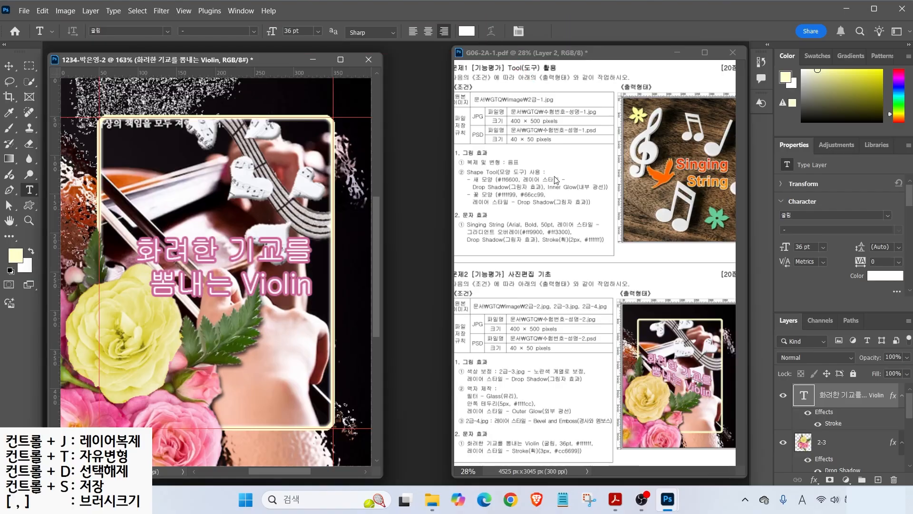
drag(785, 384, 898, 418)
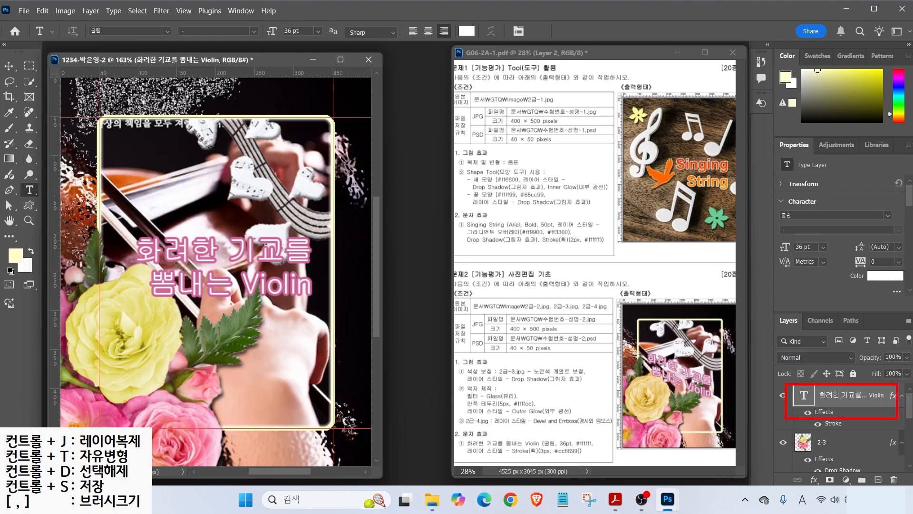
drag(17, 175, 46, 204)
drag(502, 42, 542, 93)
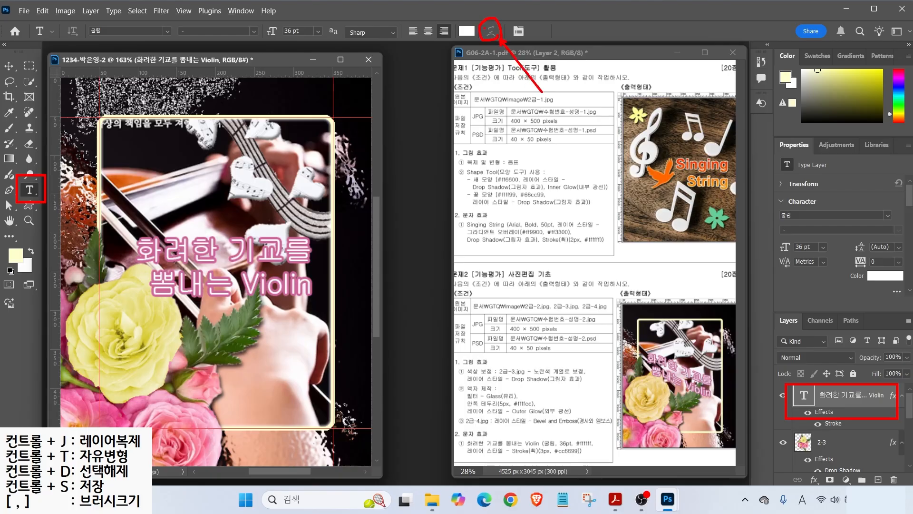
key(Escape)
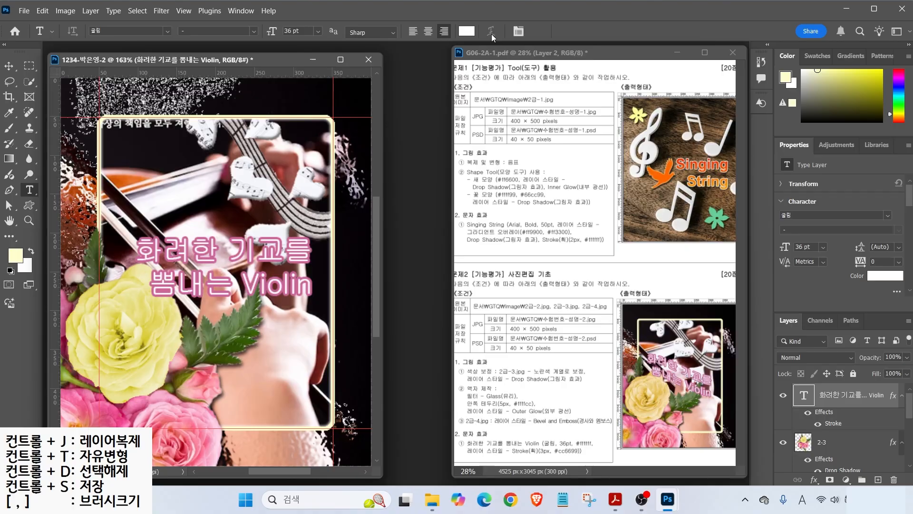
click(190, 251)
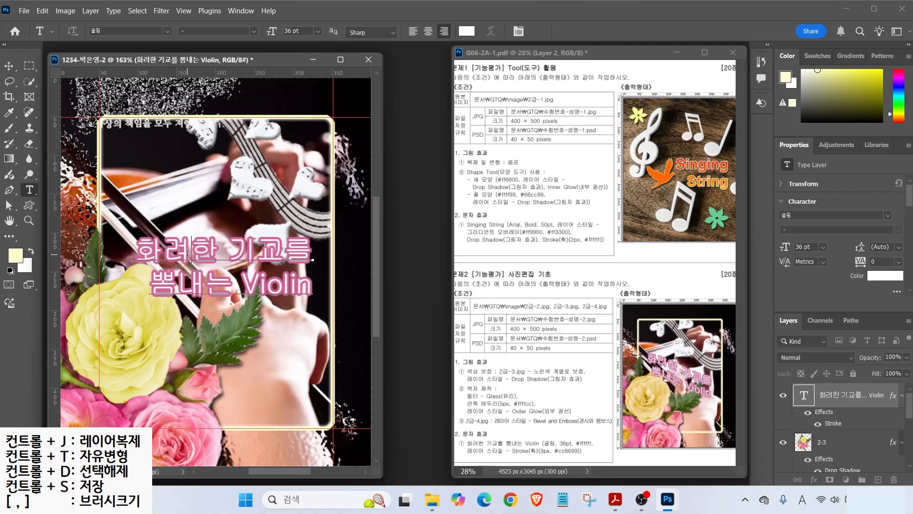
- Warp the Violin title text with the Rise style at a -48 bend
click(491, 32)
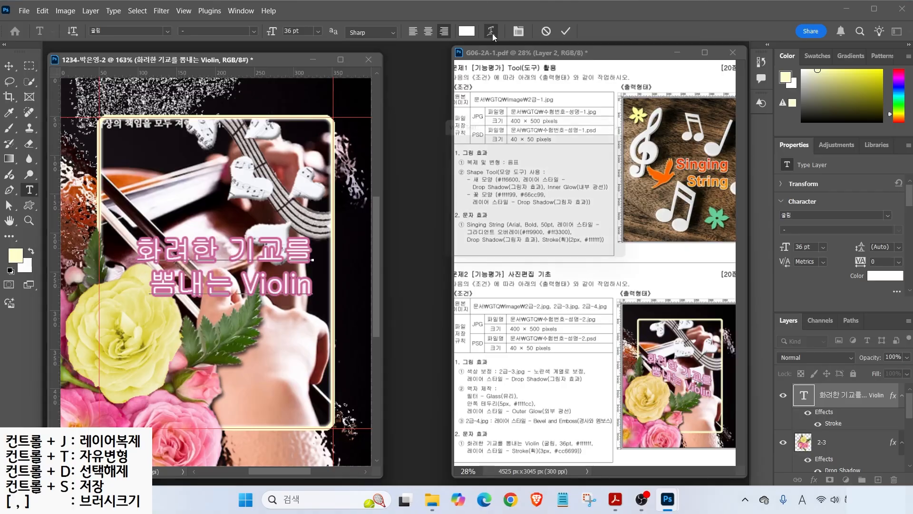
click(516, 141)
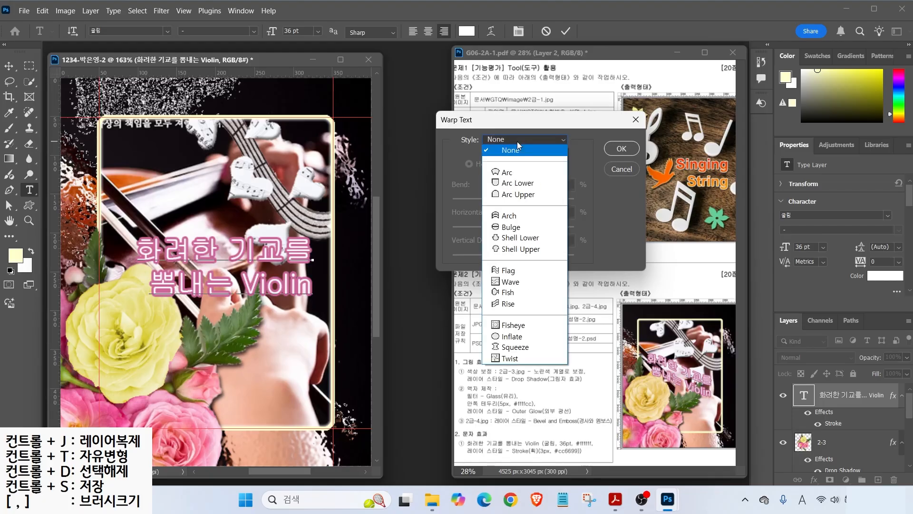
click(507, 304)
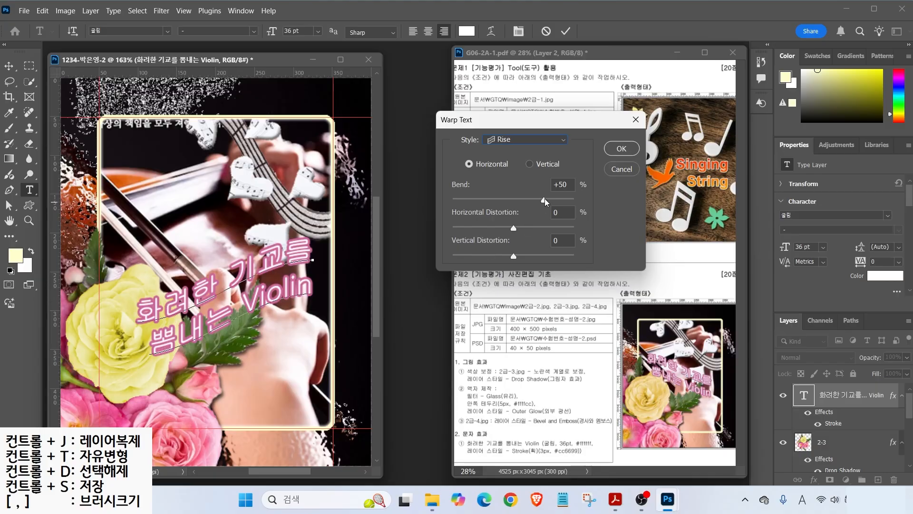
drag(546, 200, 484, 207)
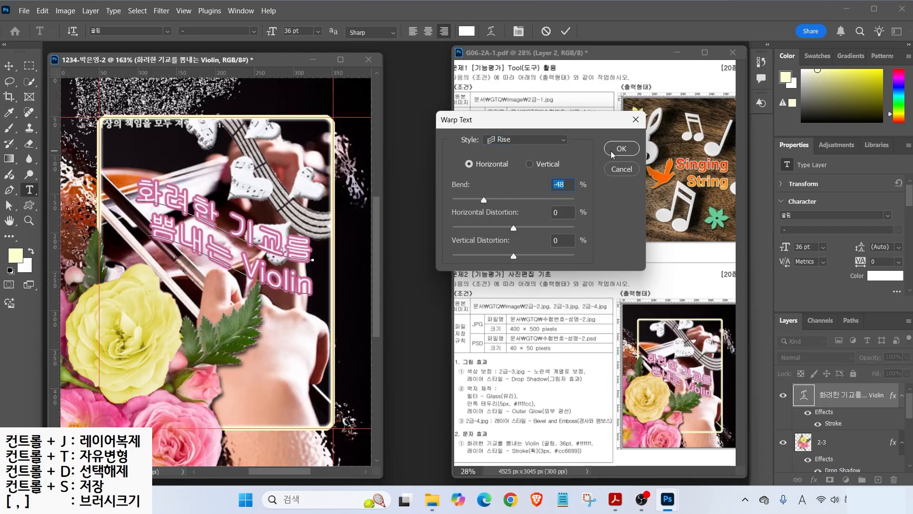
click(613, 151)
- Move the warped title down about 59 px, then re-enter and commit the text
click(9, 65)
drag(248, 253, 240, 275)
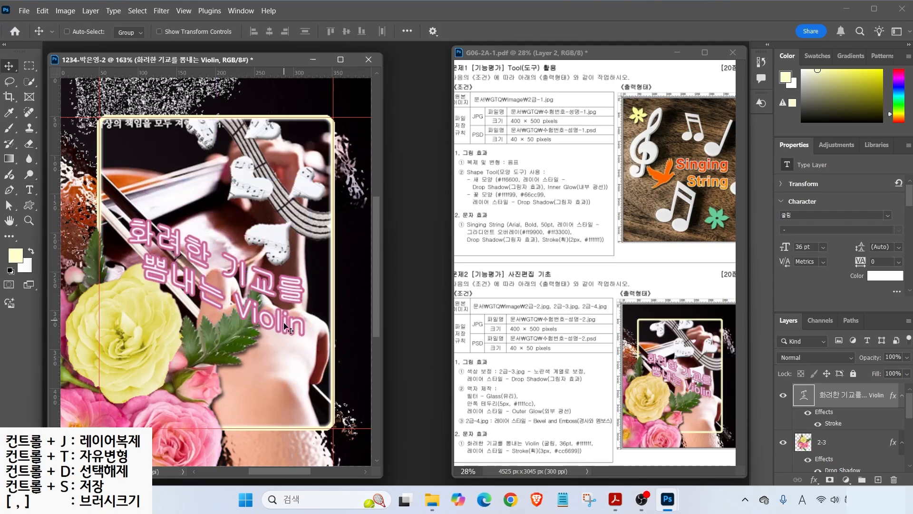
click(29, 190)
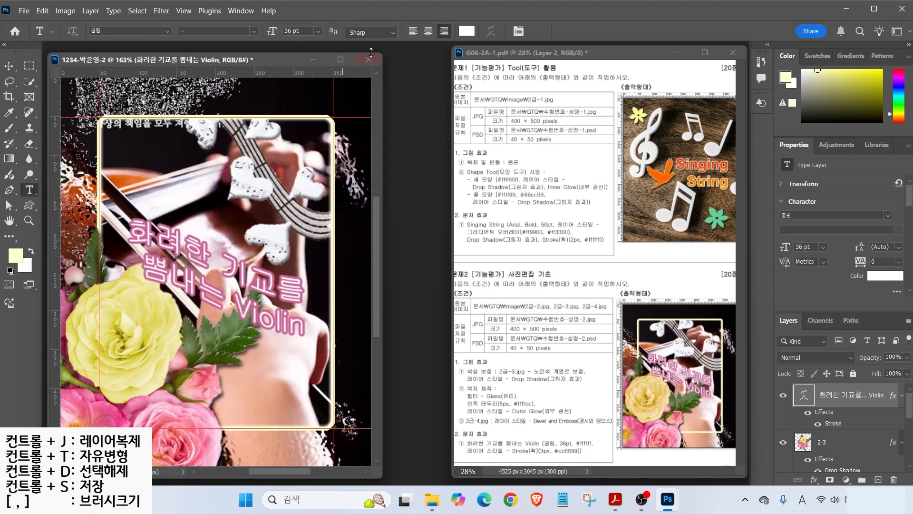
click(175, 255)
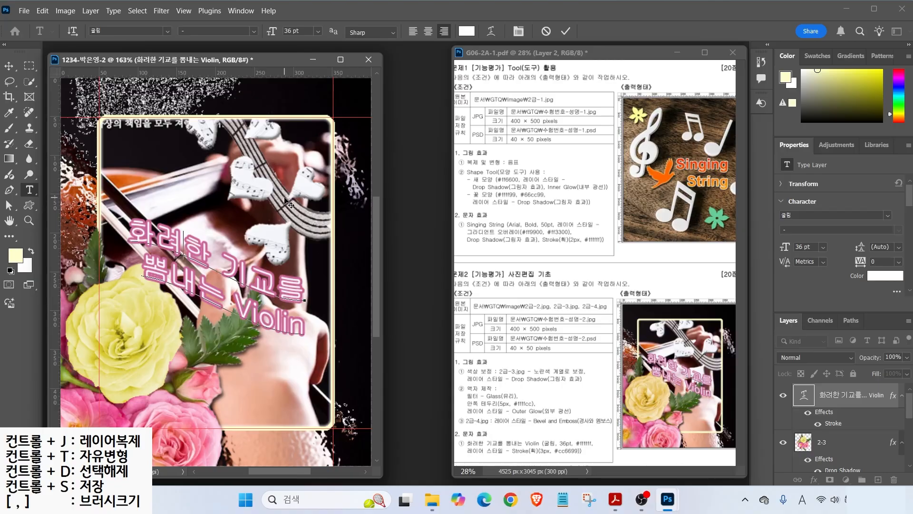
key(ctrl+Return)
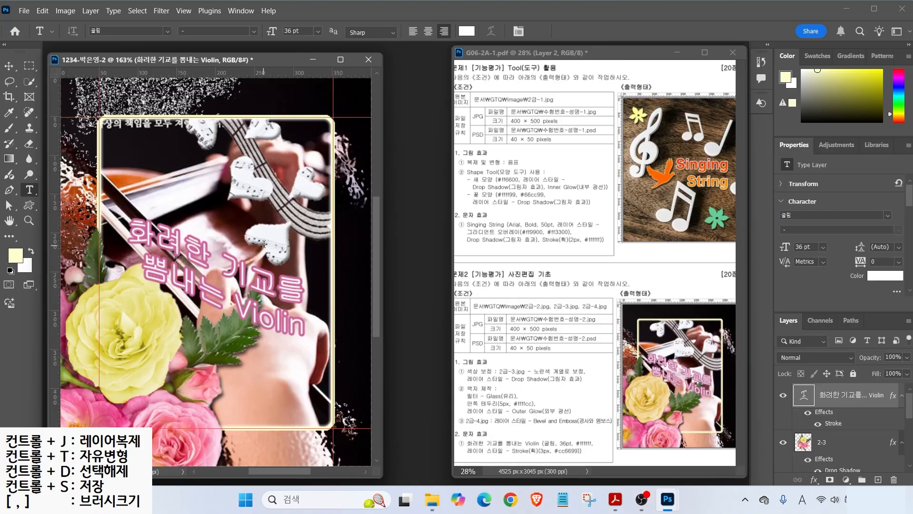
- Check the title's Rise warp at -48 bend in Free Transform's warp mode
key(ctrl+t)
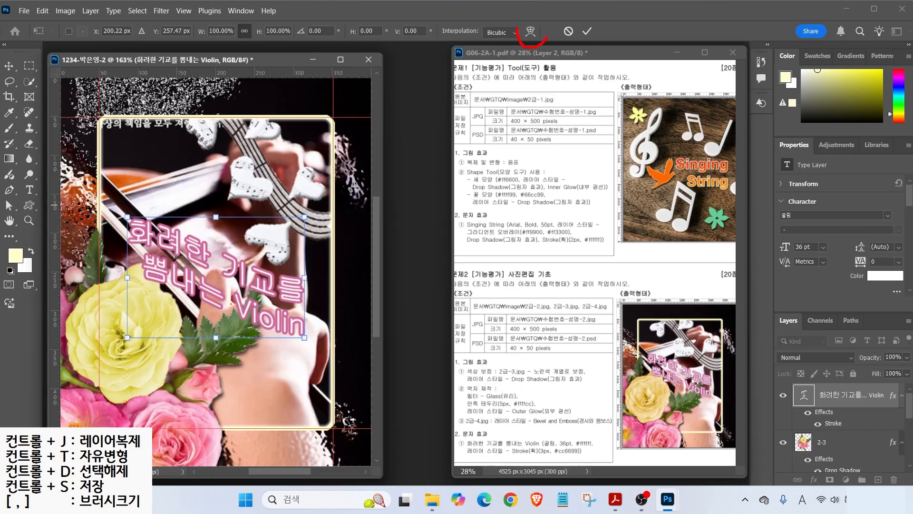
click(531, 33)
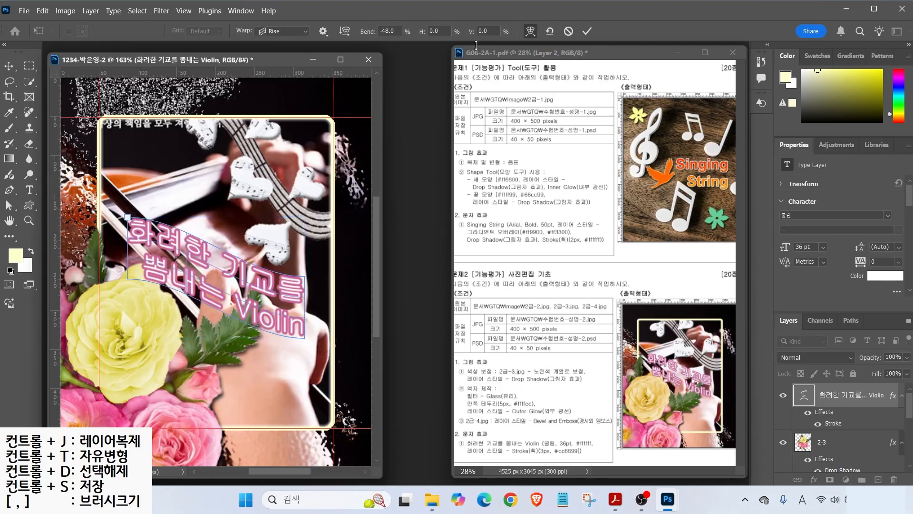
click(273, 34)
click(344, 32)
click(382, 32)
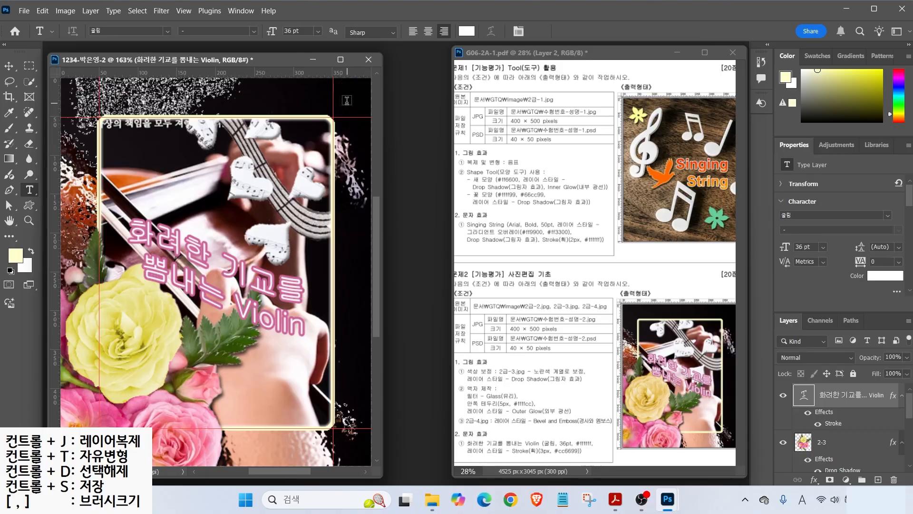
- Clear all guides from the canvas
click(185, 11)
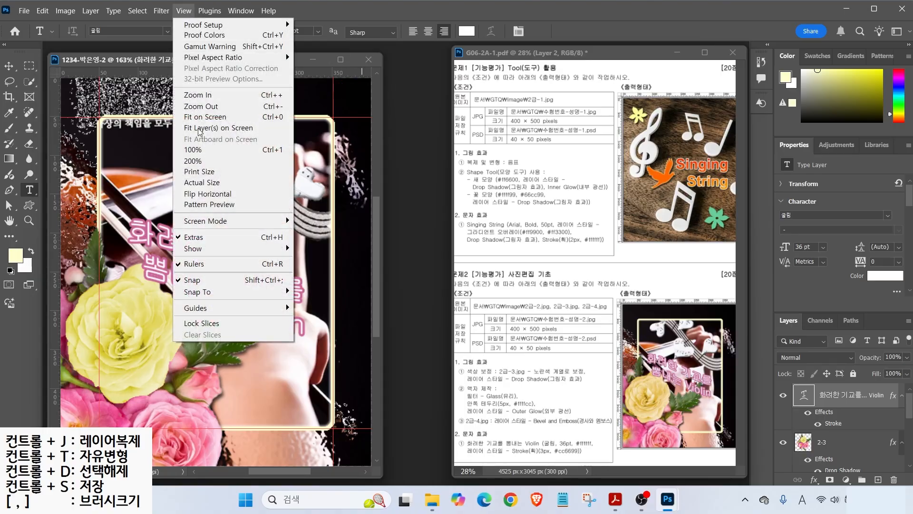
mouse_move(208, 313)
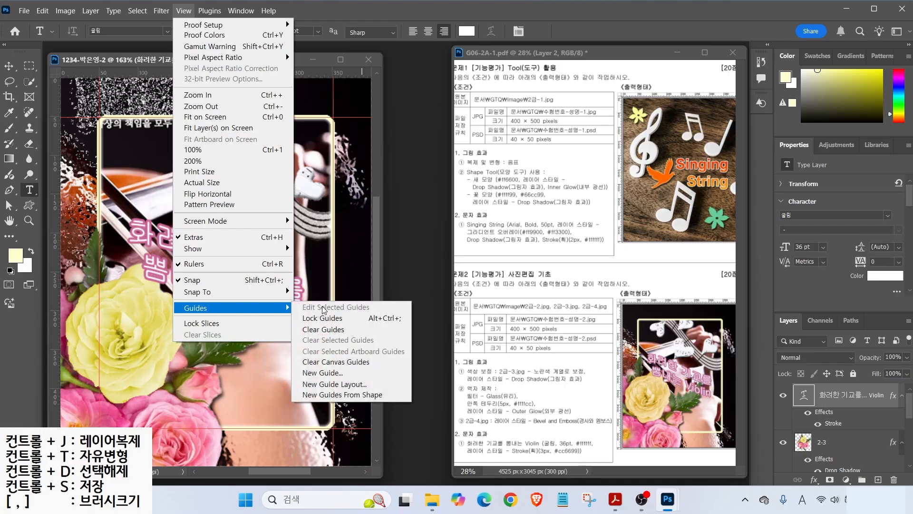
click(313, 332)
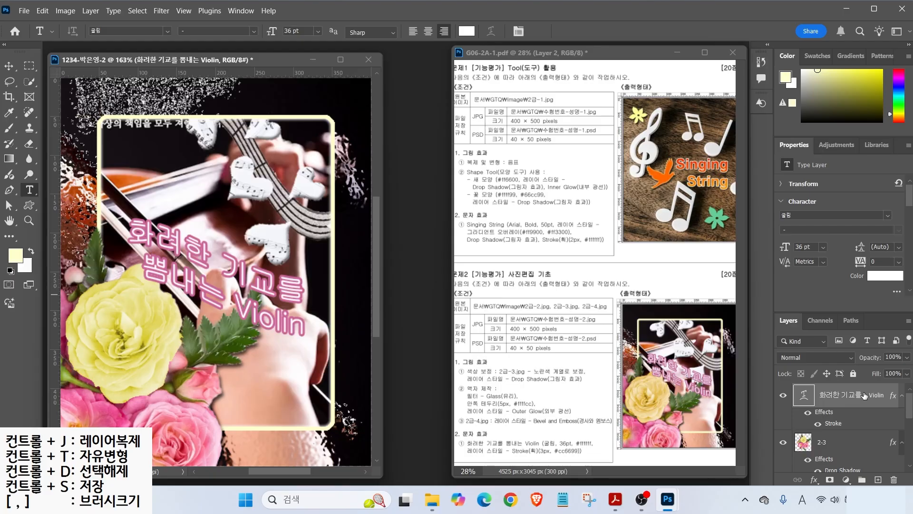
scroll(909, 402, down, 2)
scroll(909, 402, up, 2)
- Save the composition as a PSD in the GTQ folder
key(ctrl+s)
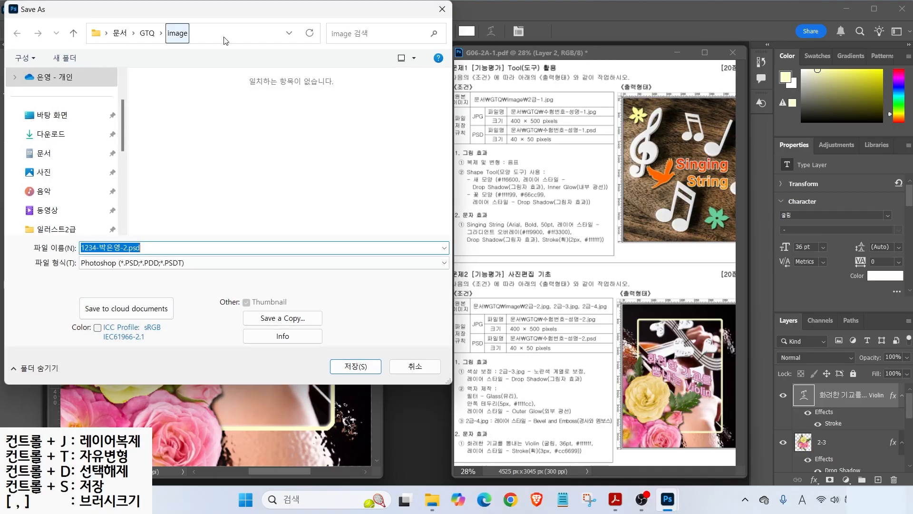
click(147, 33)
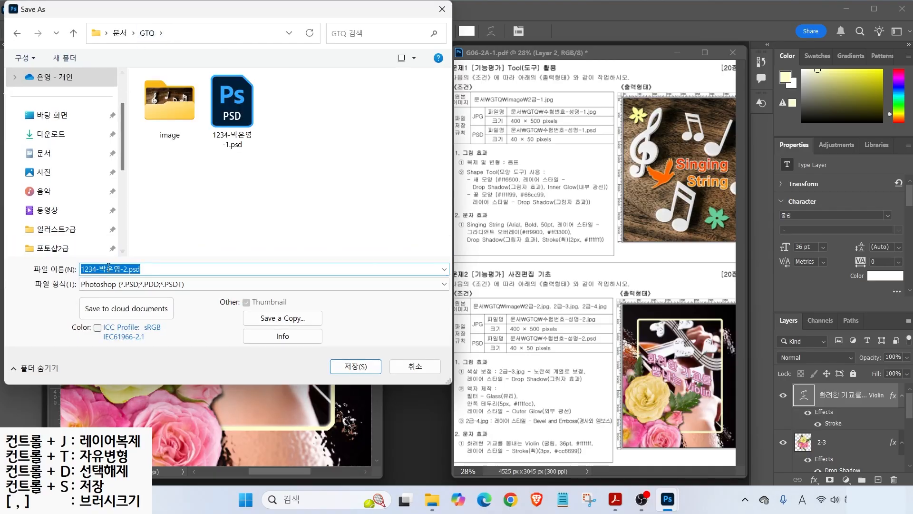
click(356, 366)
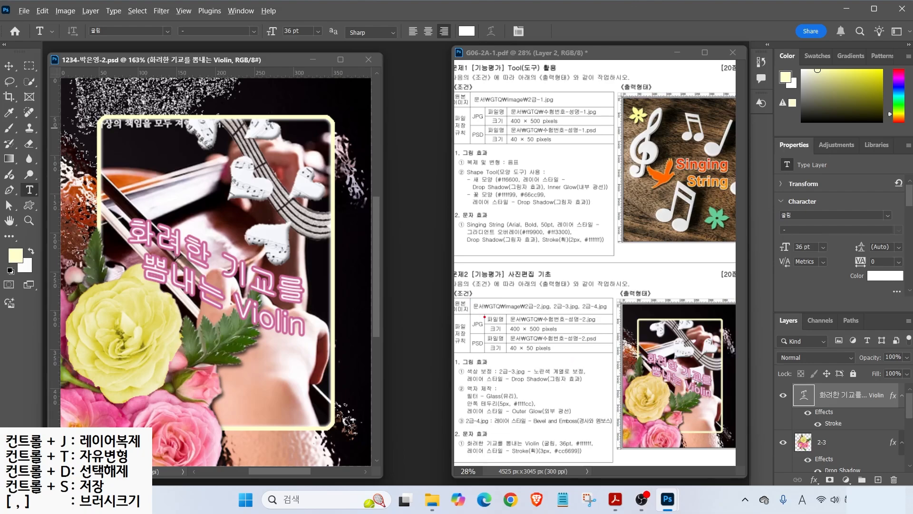
- Bring up File > Save As and switch it to Save a Copy
drag(485, 316, 458, 291)
drag(453, 328, 563, 329)
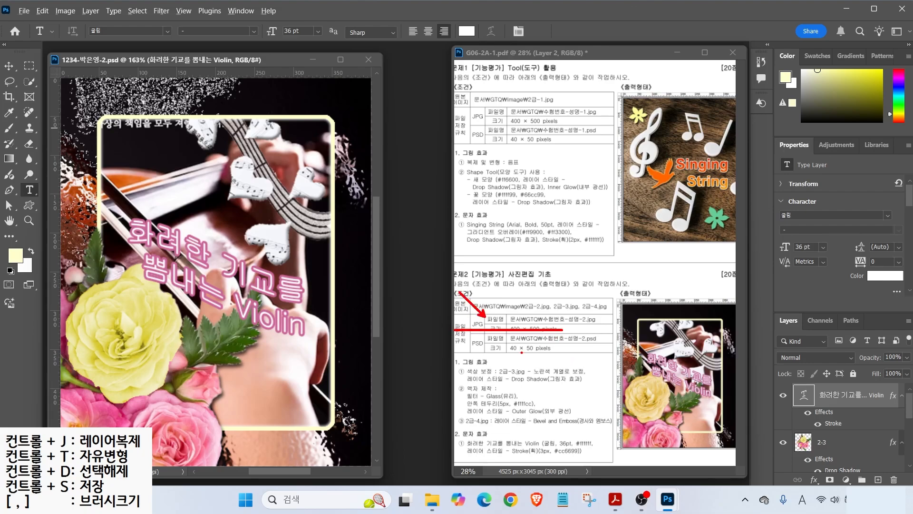
drag(481, 351, 563, 351)
key(Escape)
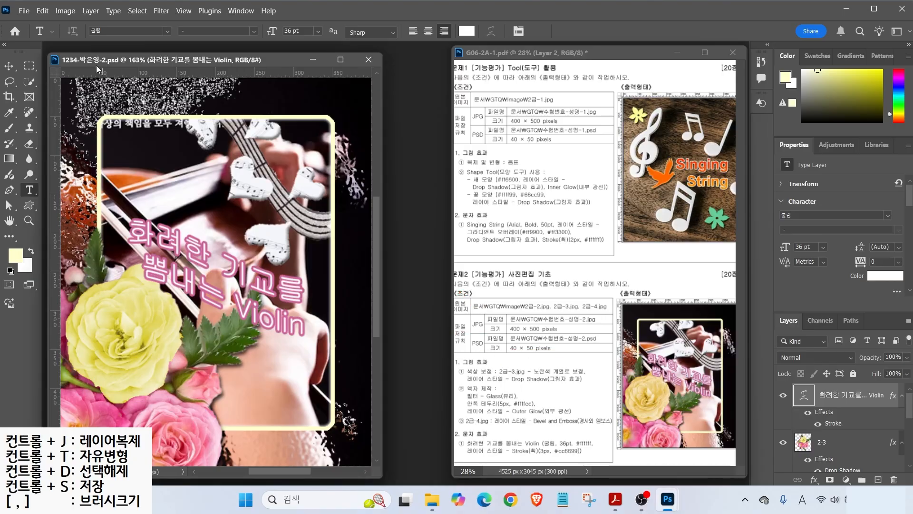
click(26, 13)
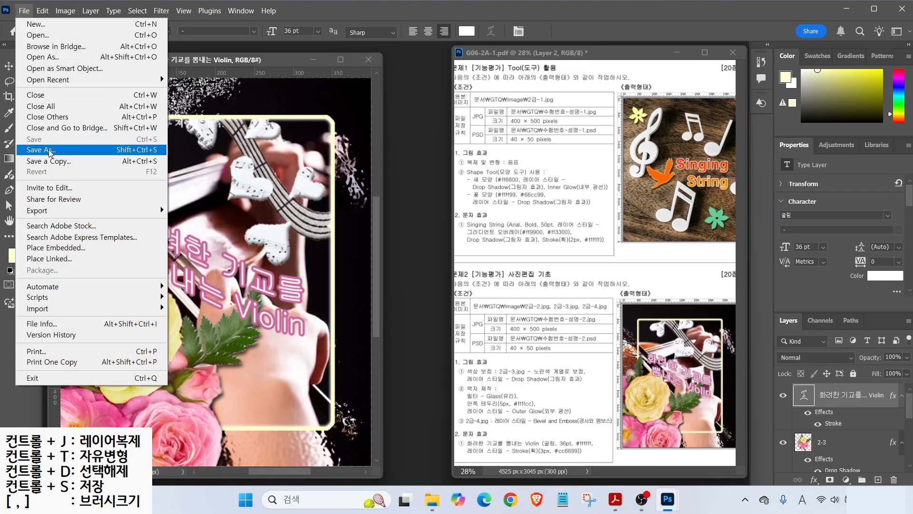
click(50, 151)
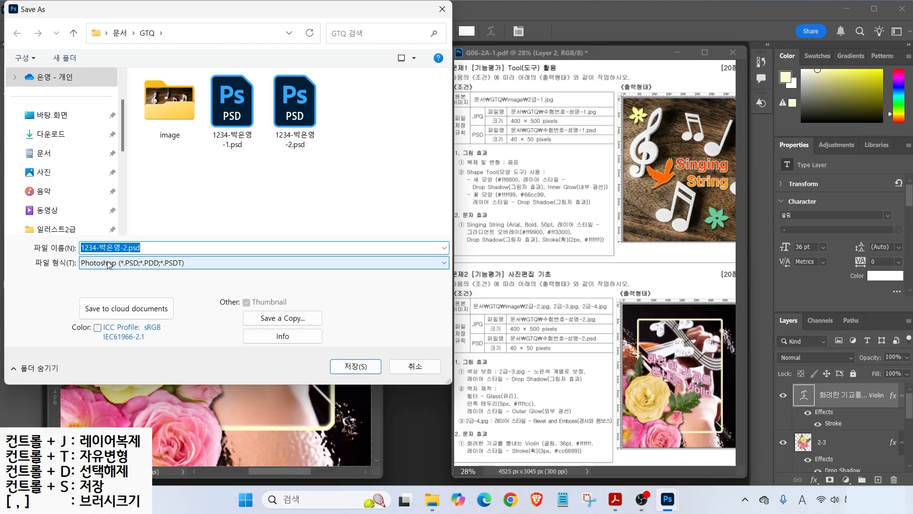
click(111, 264)
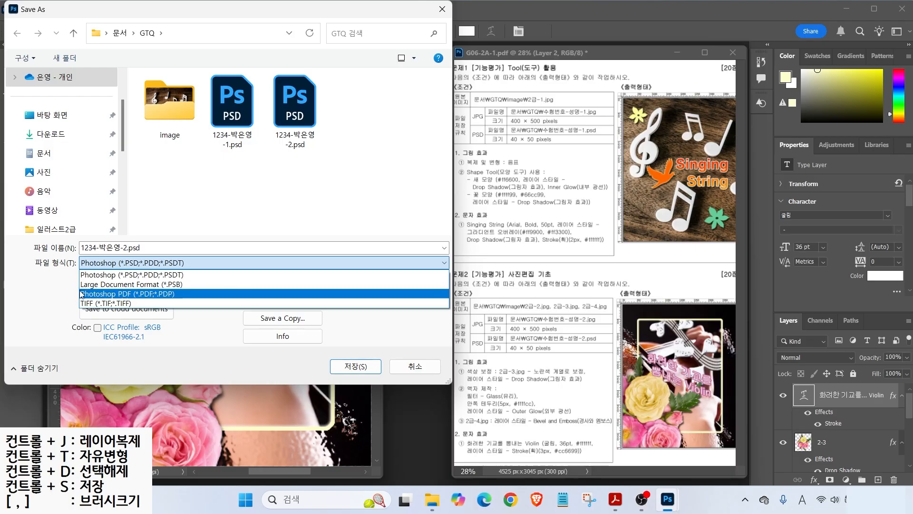
click(52, 290)
click(282, 317)
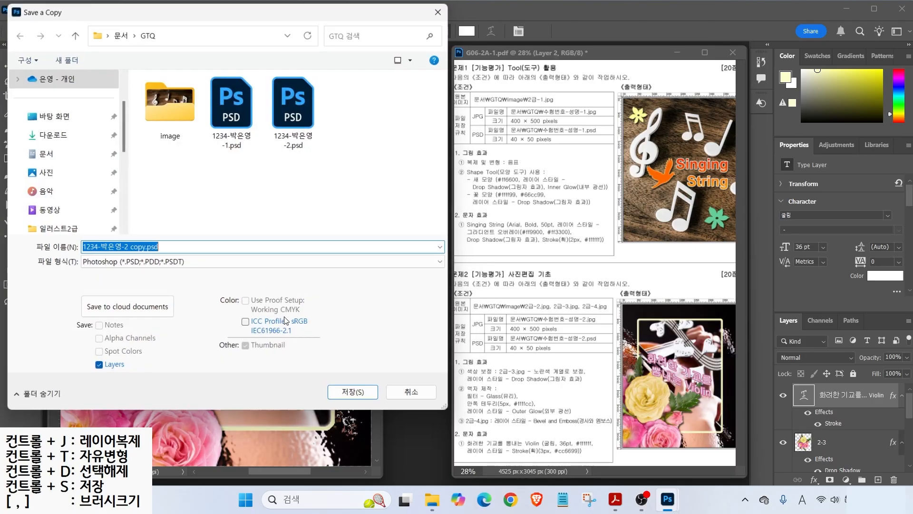
- Save a JPEG copy in GTQ, removing ' copy' from the name, and accept the JPEG options
click(200, 263)
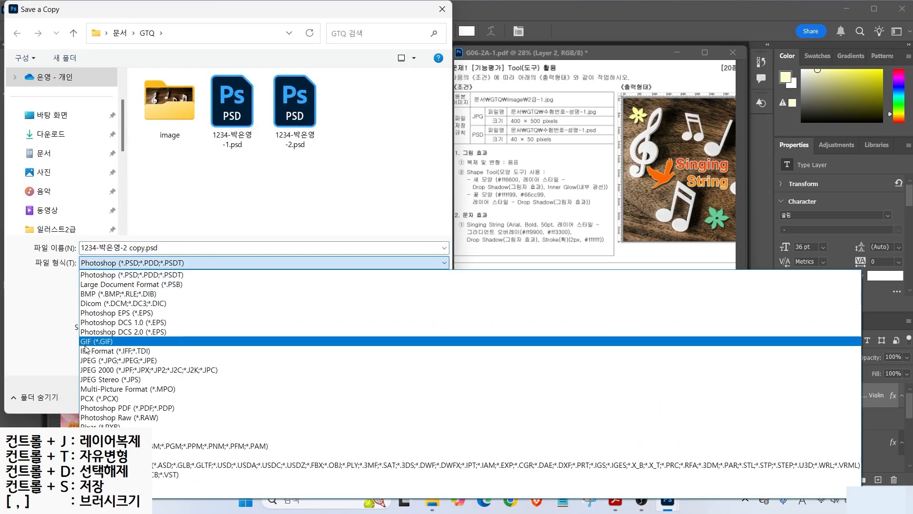
click(88, 360)
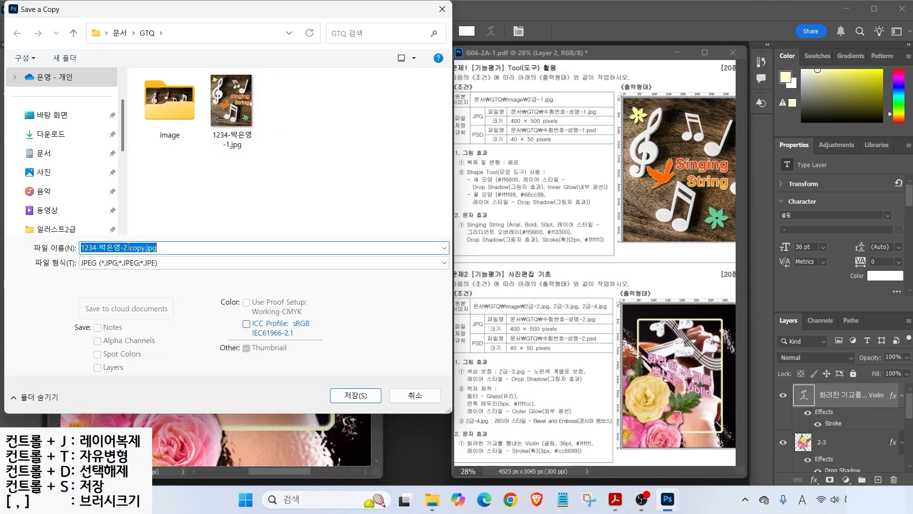
drag(127, 248, 179, 247)
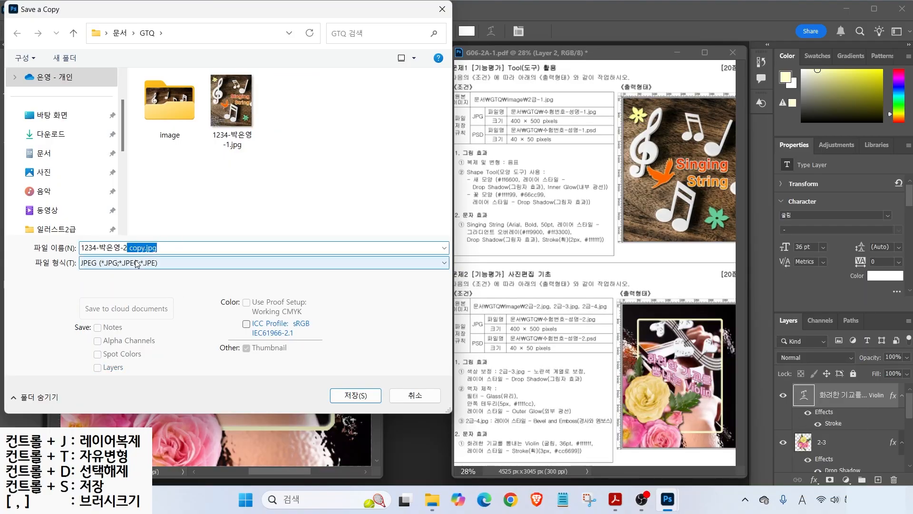
key(BackSpace)
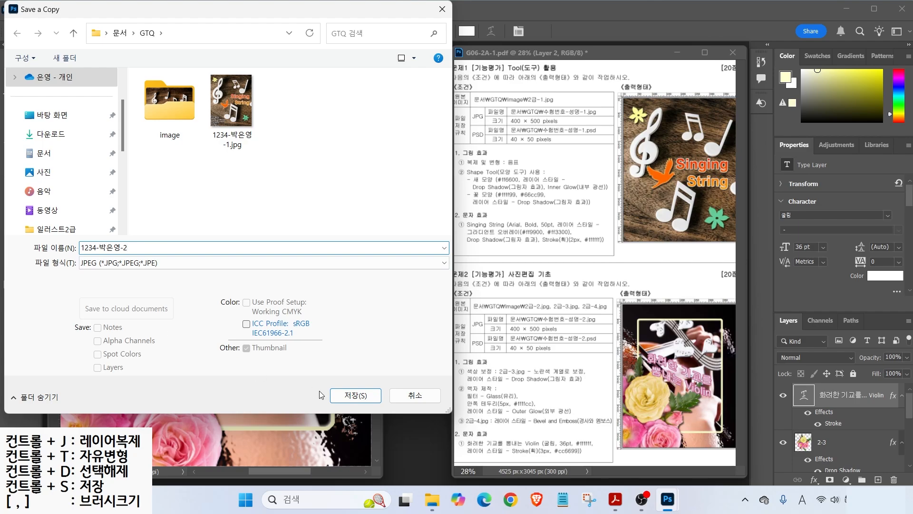
click(356, 395)
click(453, 140)
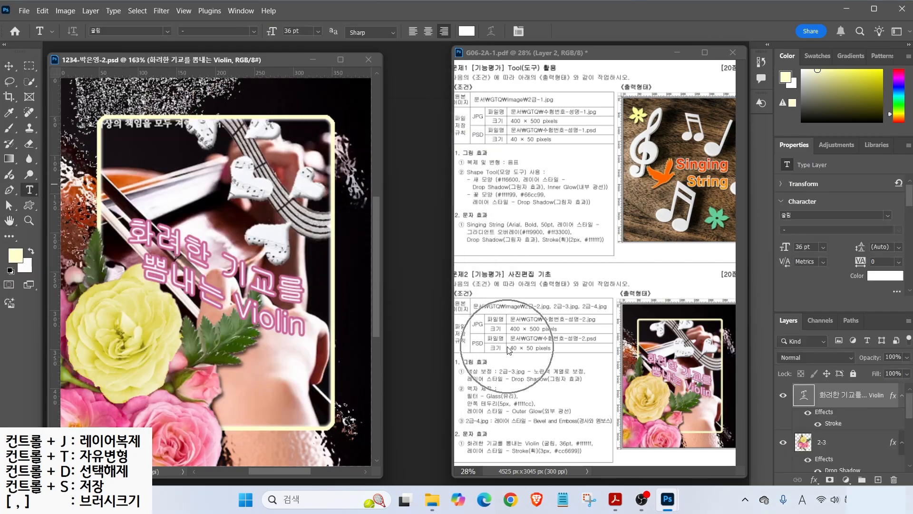
- Shrink the image to 40×50 px with Image Size
click(64, 12)
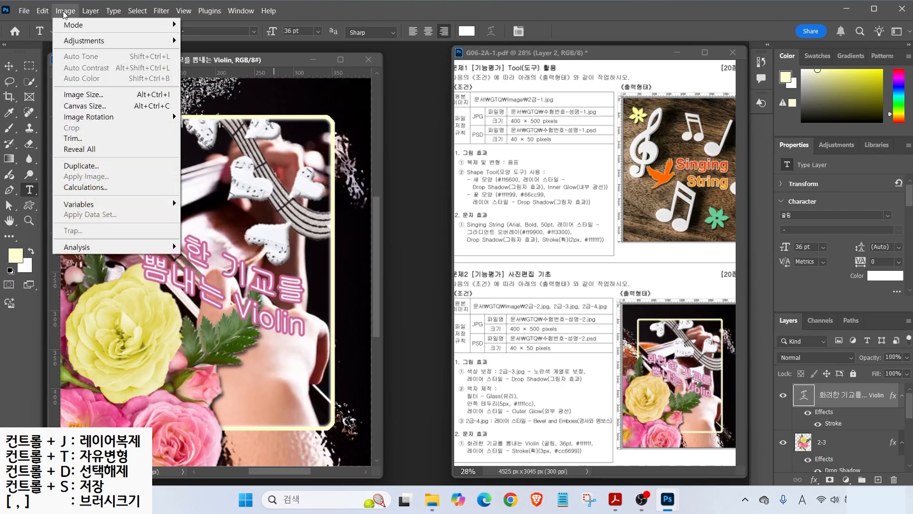
click(82, 94)
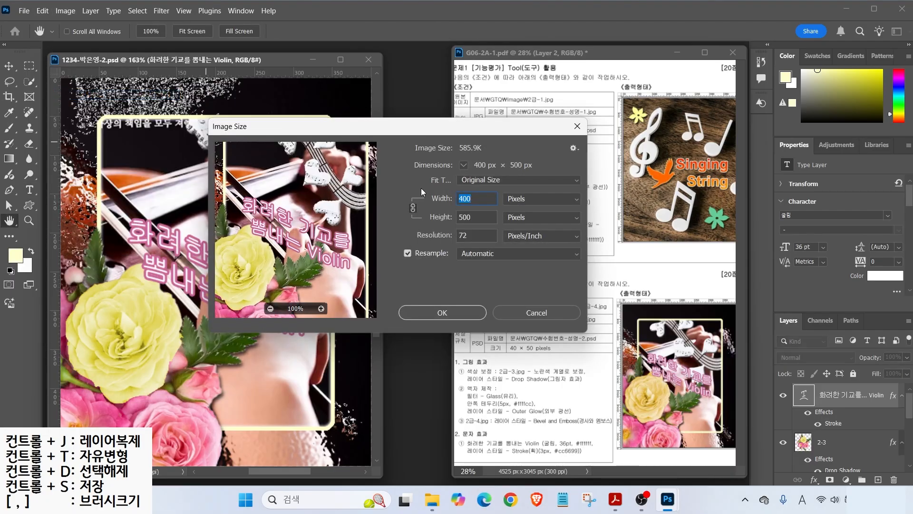
text(40)
key(Return)
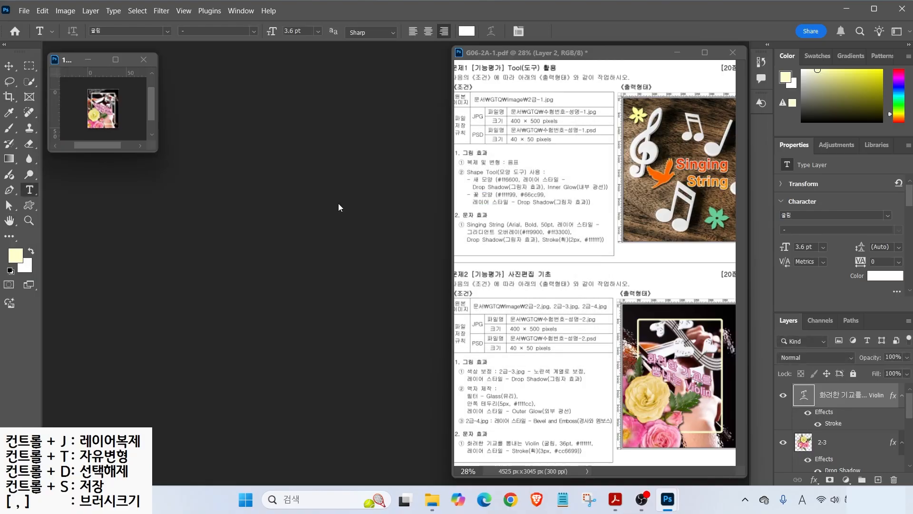
- Save the small 40×50 document and close it
click(24, 10)
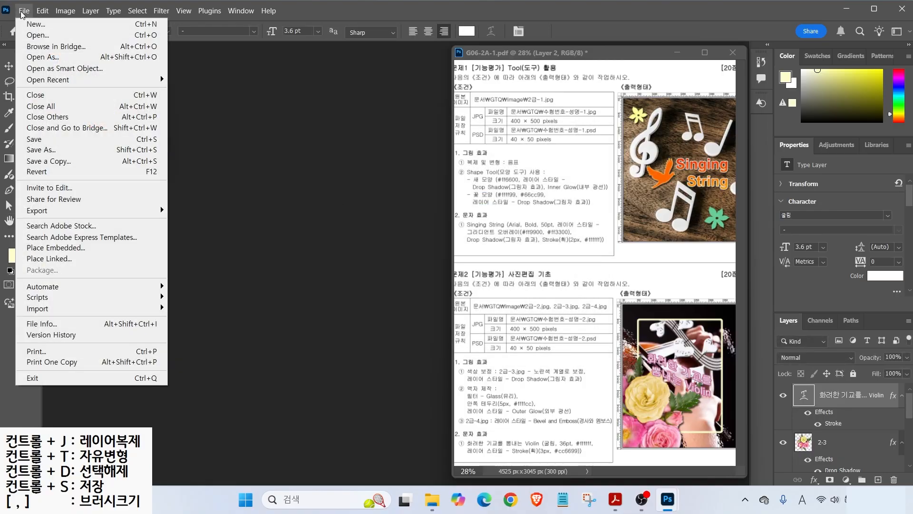
click(41, 140)
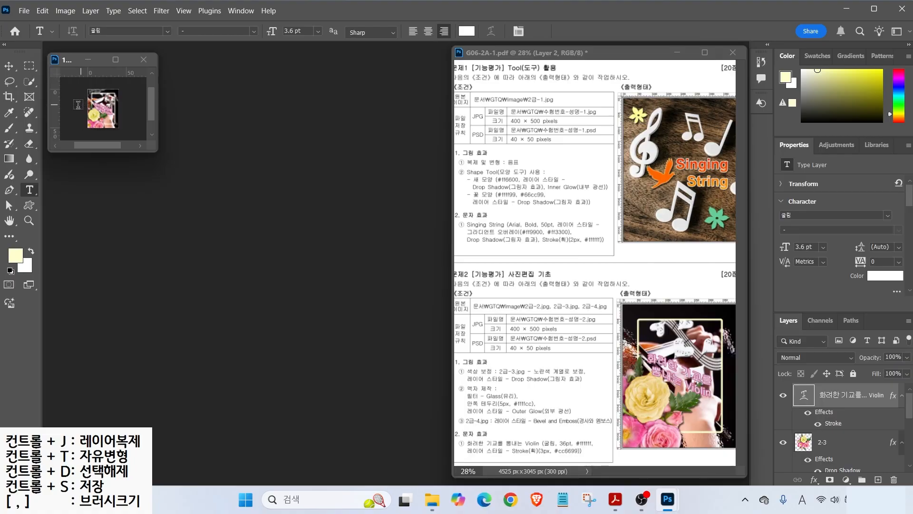
click(143, 60)
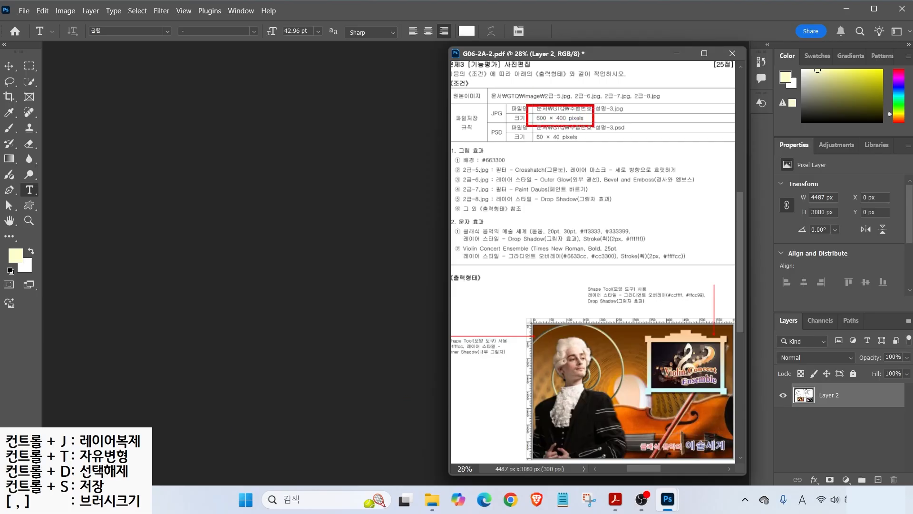
- Start a new document named with the exam number, the candidate's name and '-3'
click(24, 11)
click(34, 25)
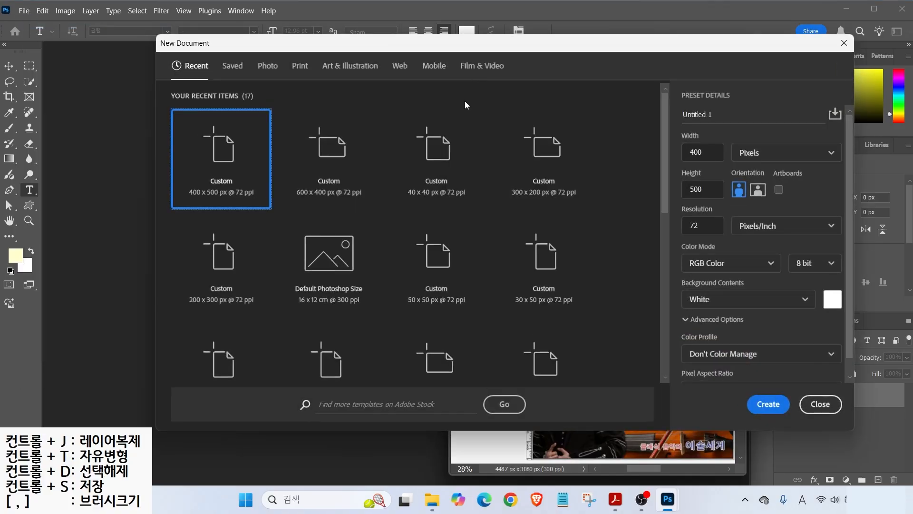
text(12)
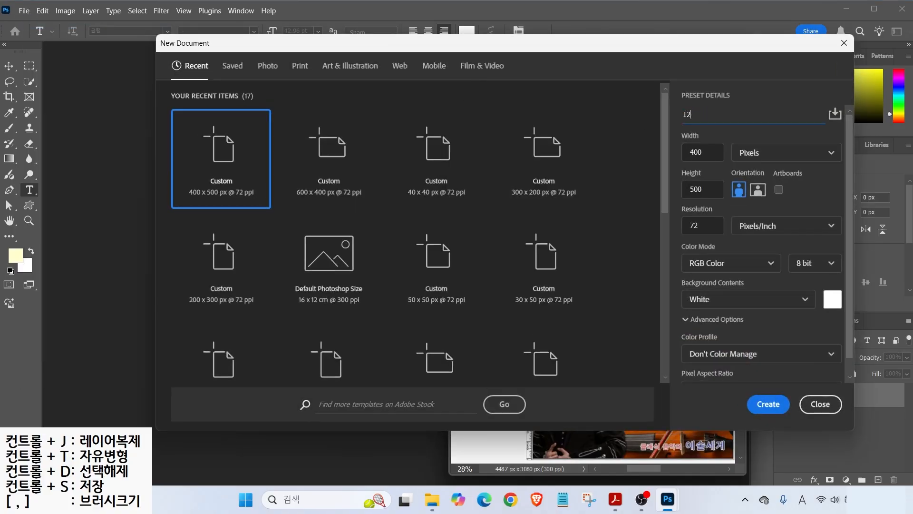
text(34-)
key(Hangul)
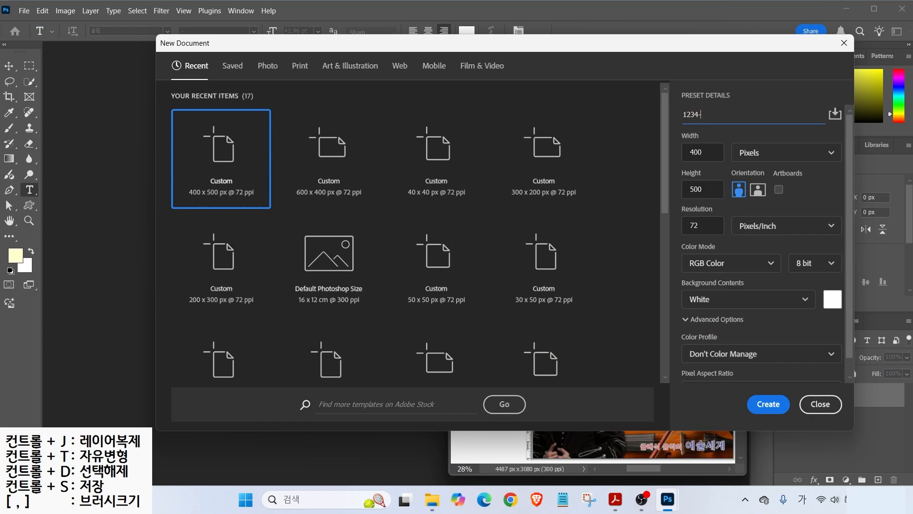
text(-3)
drag(731, 163, 777, 132)
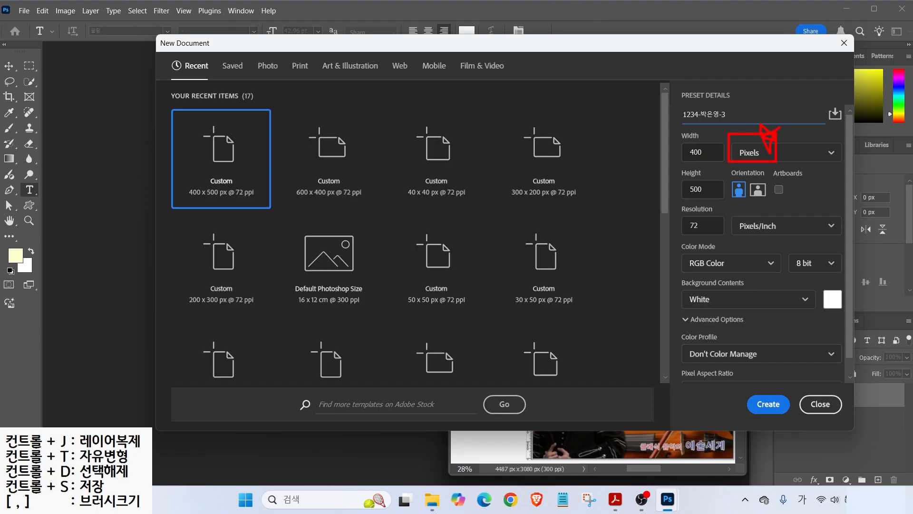
key(Escape)
- Set the new document to 600×400 px and create it
key(Tab)
text(600)
key(Tab)
text(4)
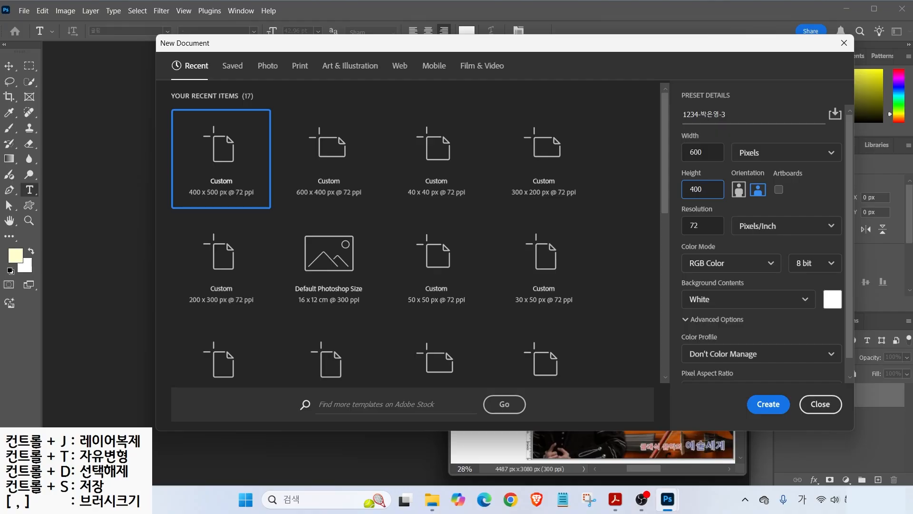
drag(679, 251, 735, 273)
drag(680, 213, 727, 236)
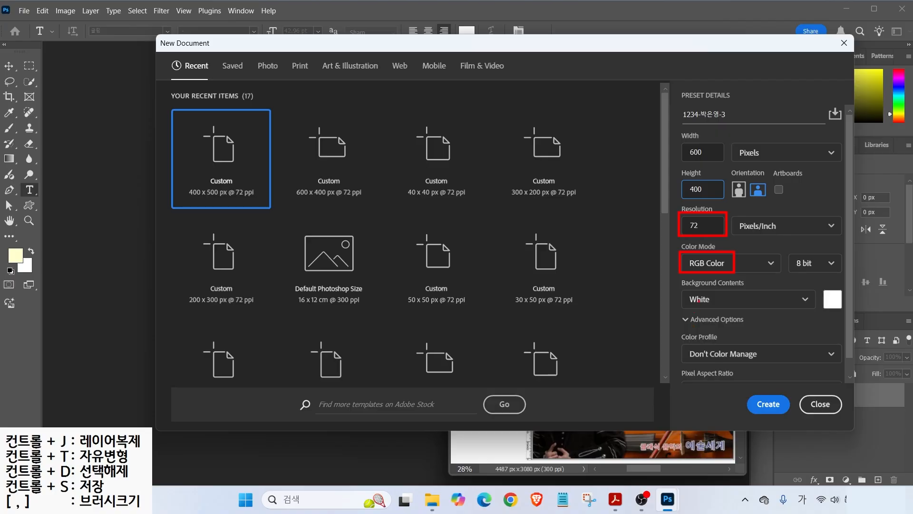
click(768, 404)
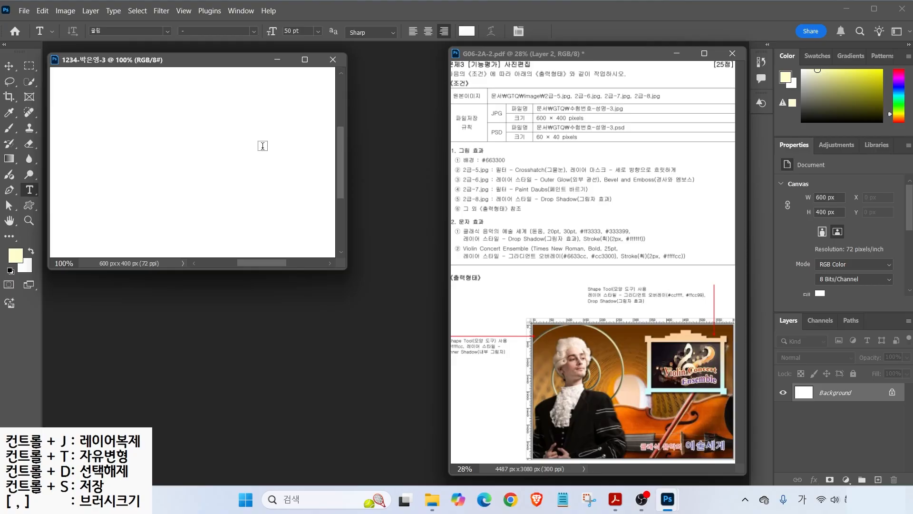
- Show rulers, zoom in, and set the foreground colour to brown #663300
key(ctrl+r)
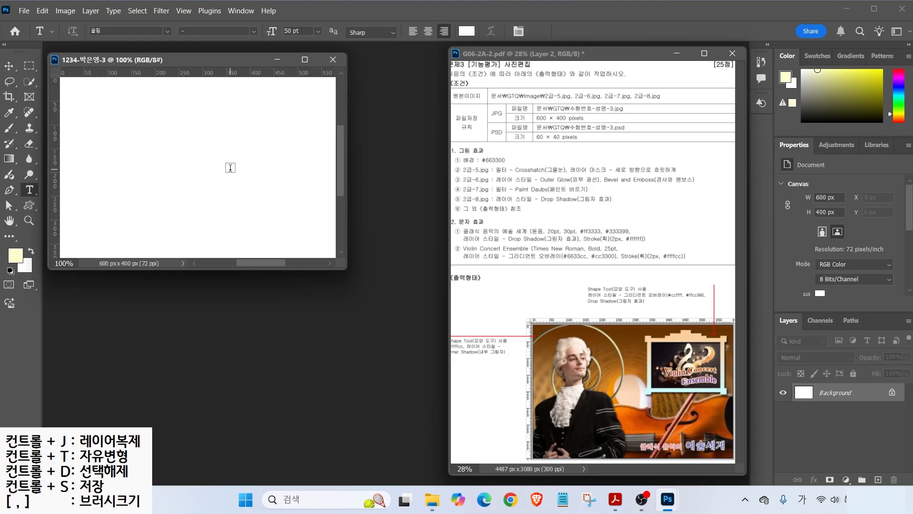
key(ctrl+plus)
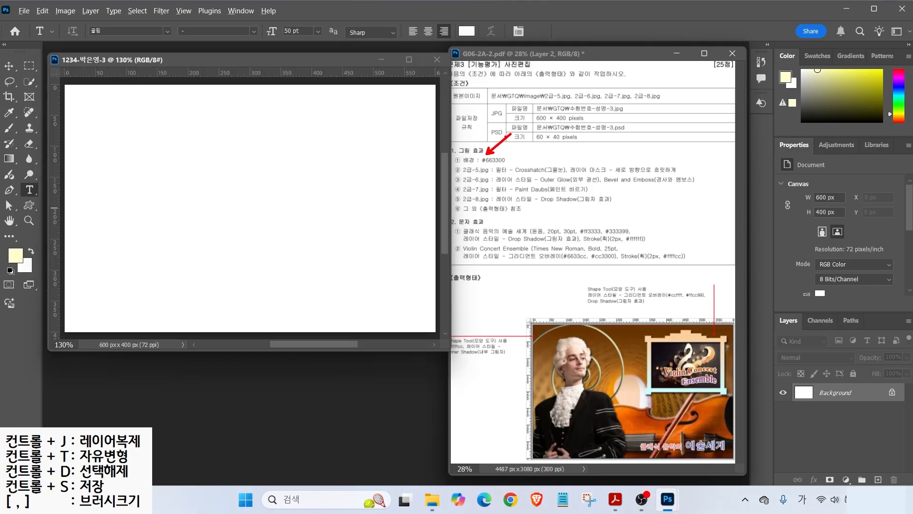
mouse_move(24, 269)
mouse_down()
mouse_move(1, 269)
mouse_move(1, 244)
mouse_up()
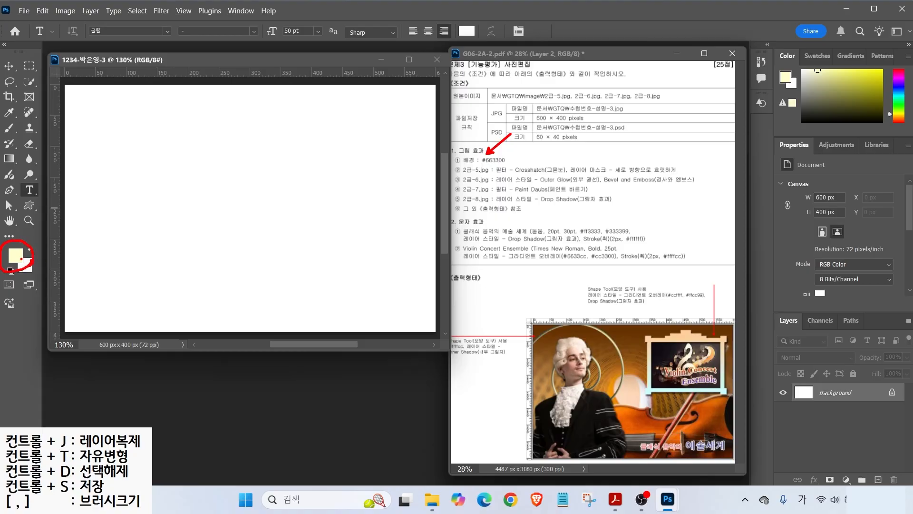
click(17, 256)
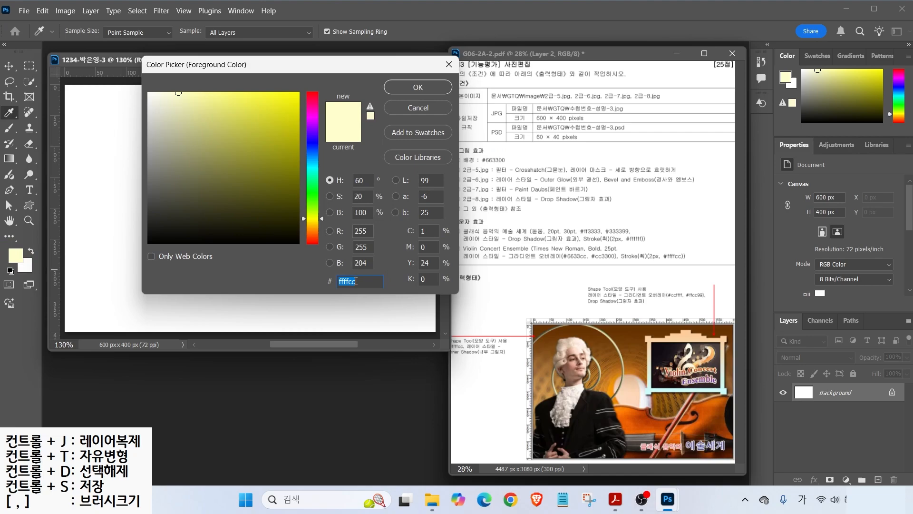
text(663300)
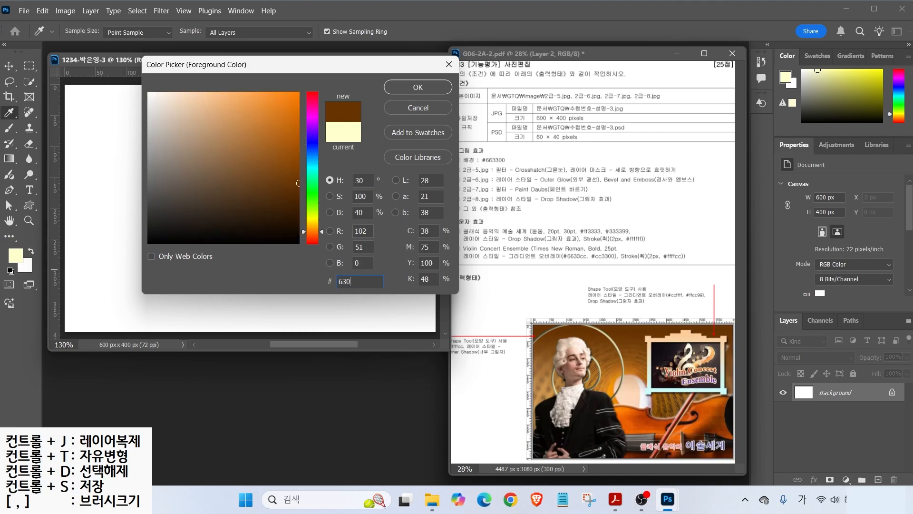
key(Return)
- Fill the background with the brown #663300 foreground colour
key(t)
click(44, 12)
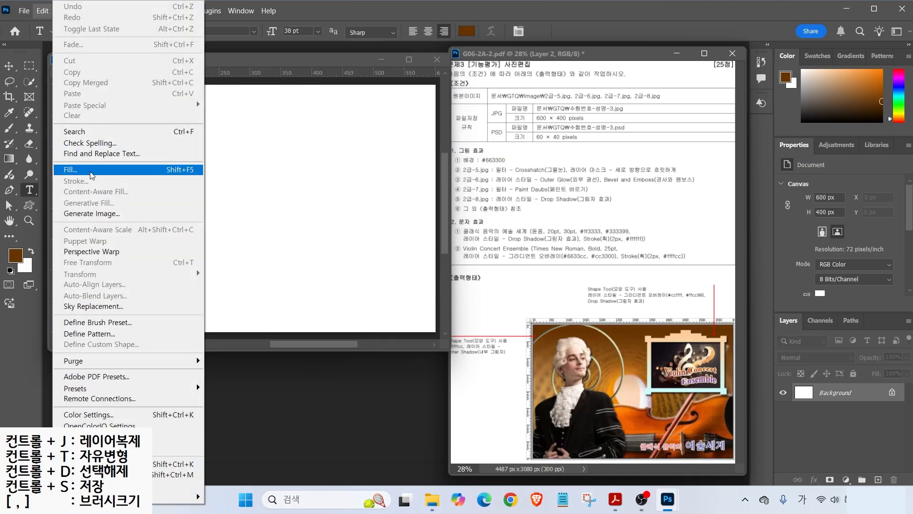
click(92, 170)
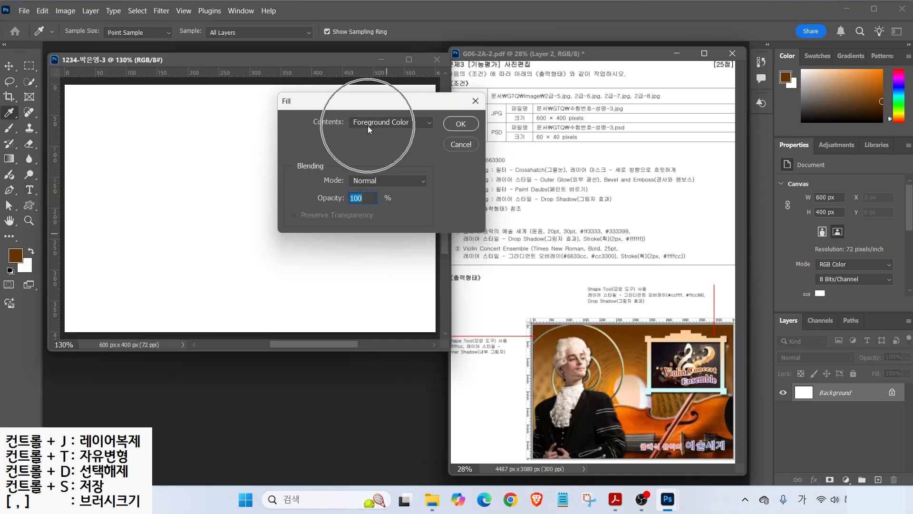
click(458, 125)
key(t)
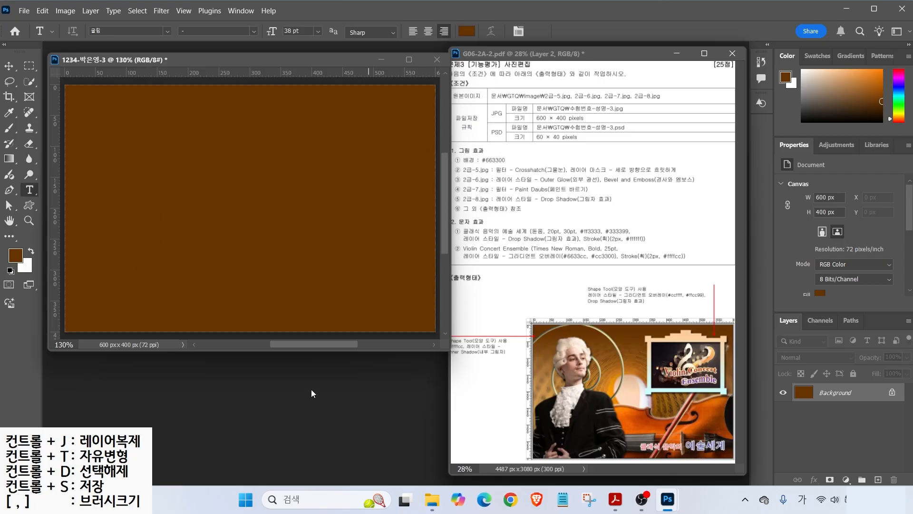
- Open the 2급-5.jpg image
key(ctrl+o)
click(173, 177)
click(356, 335)
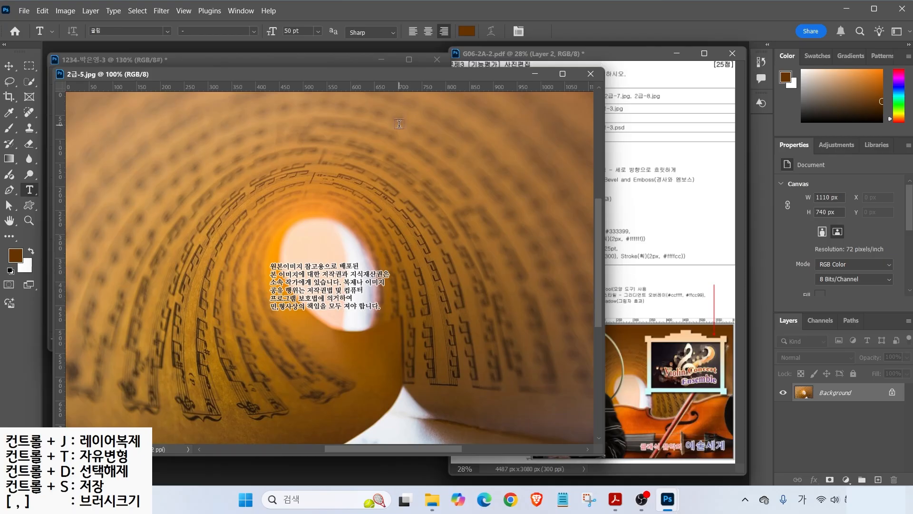
- Resize 2급-5.jpg to 600 px wide (600×400)
click(65, 11)
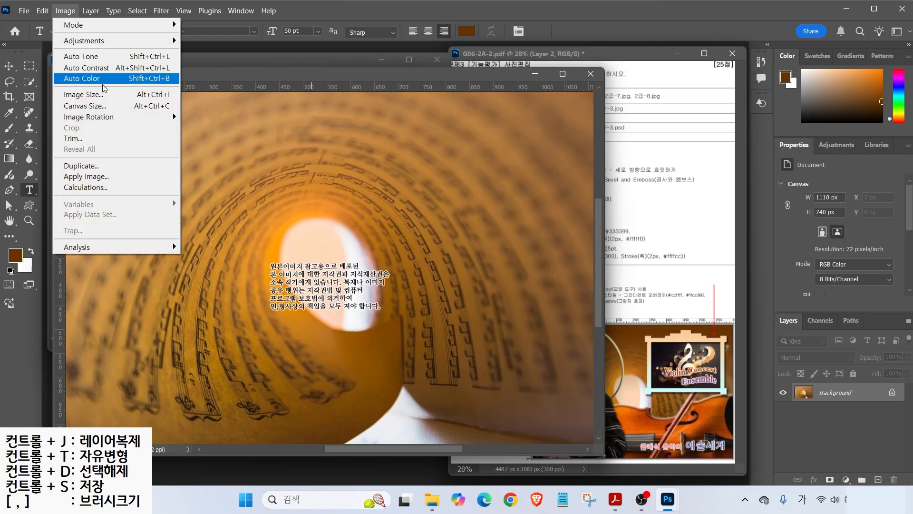
click(102, 95)
text(600)
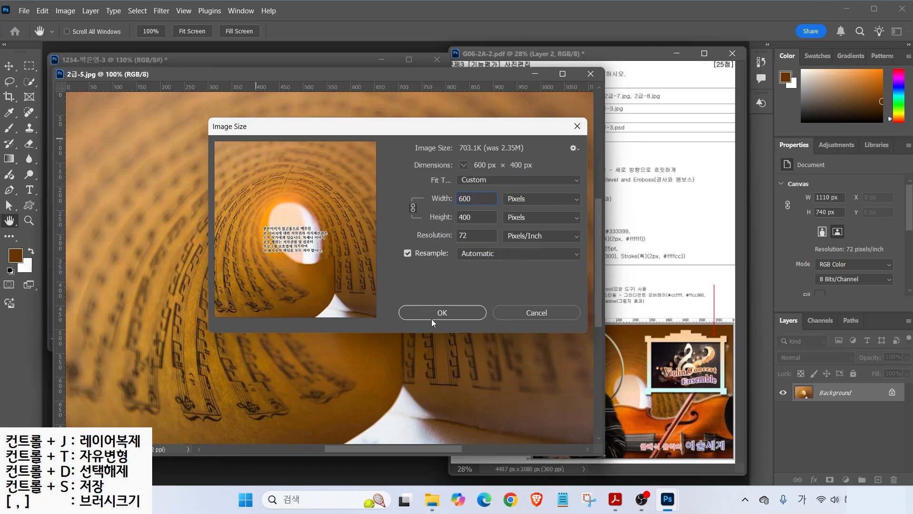
click(443, 312)
key(t)
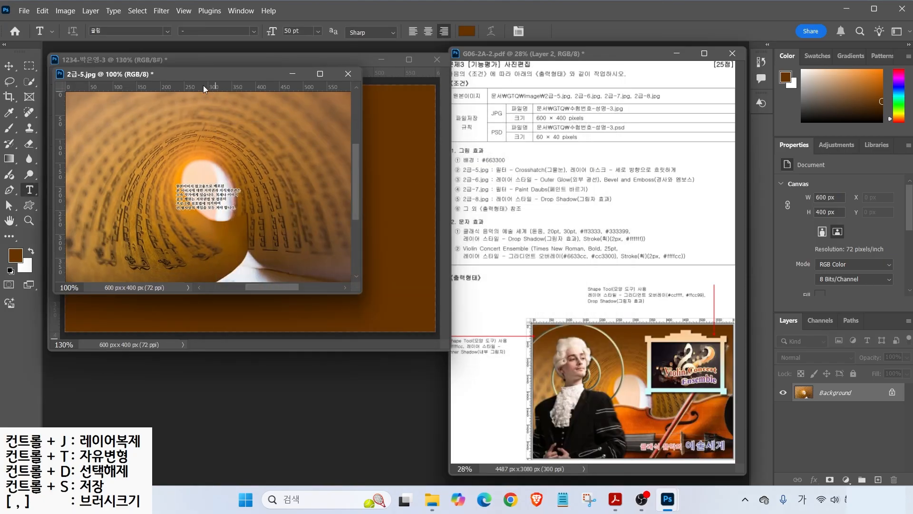
- Drag the photo into the brown document, then close the original 2급-5.jpg without saving
drag(194, 81, 405, 192)
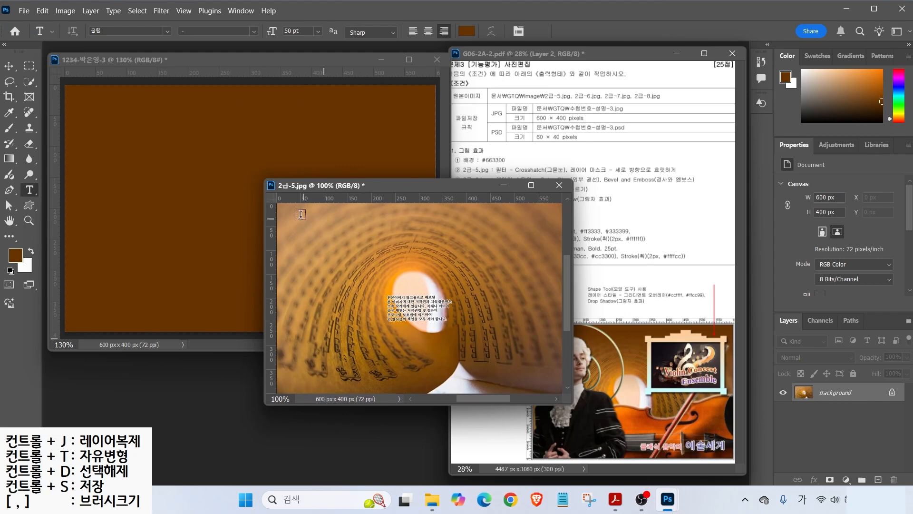
click(8, 66)
drag(300, 229, 204, 161)
click(560, 185)
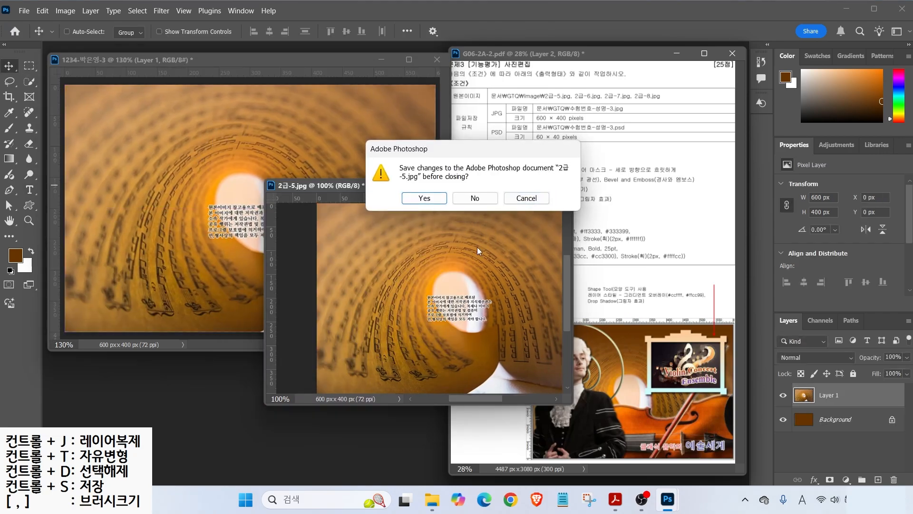
click(473, 198)
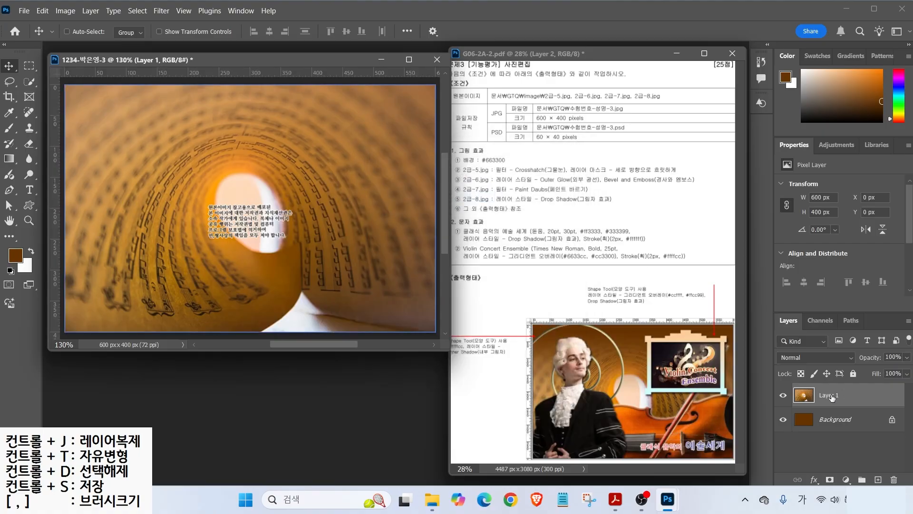
- Rename the new photo layer to 2-5
double_click(832, 396)
text(2)
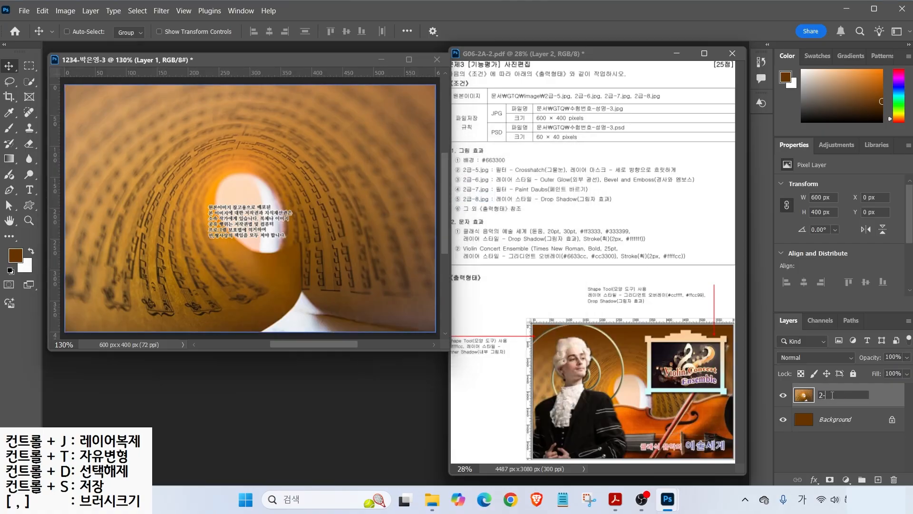
text(-5)
key(Return)
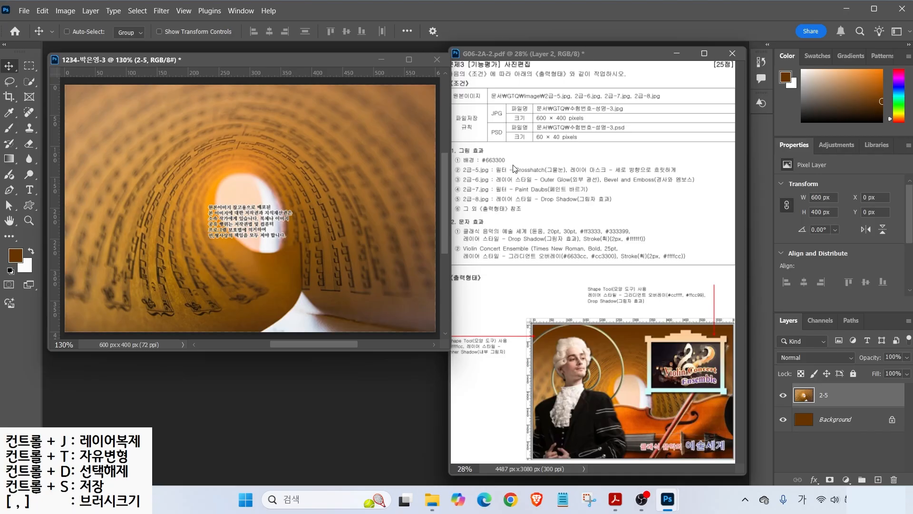
- Apply the Filter Gallery's Crosshatch filter (Stroke Length 9, Sharpness 6, Strength 1) to layer 2-5
click(161, 11)
click(179, 76)
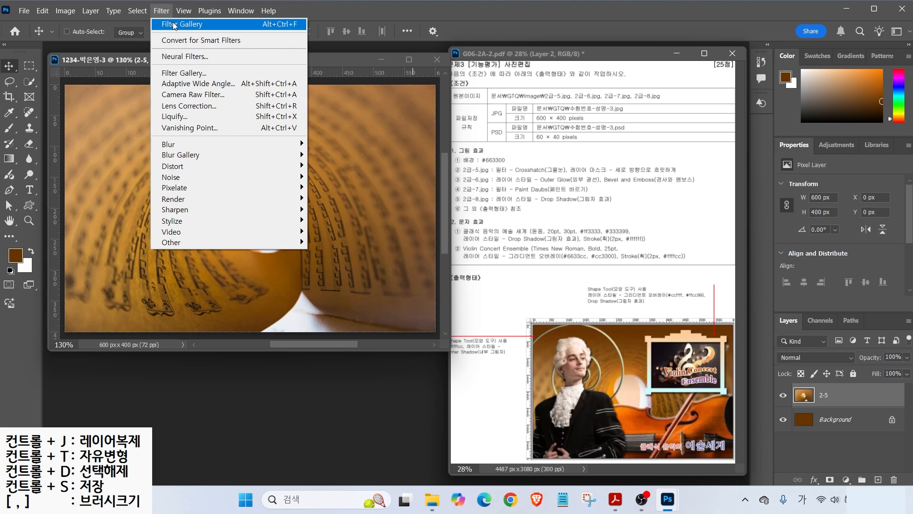
click(170, 75)
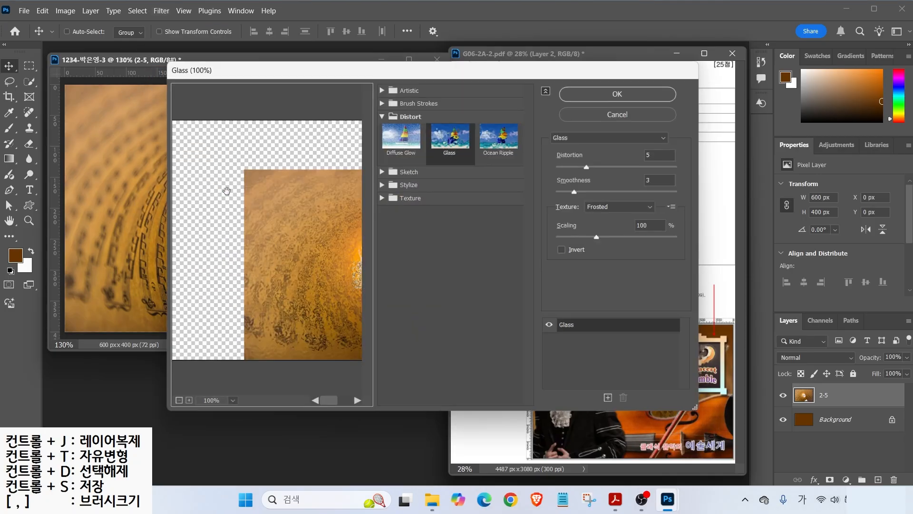
click(567, 139)
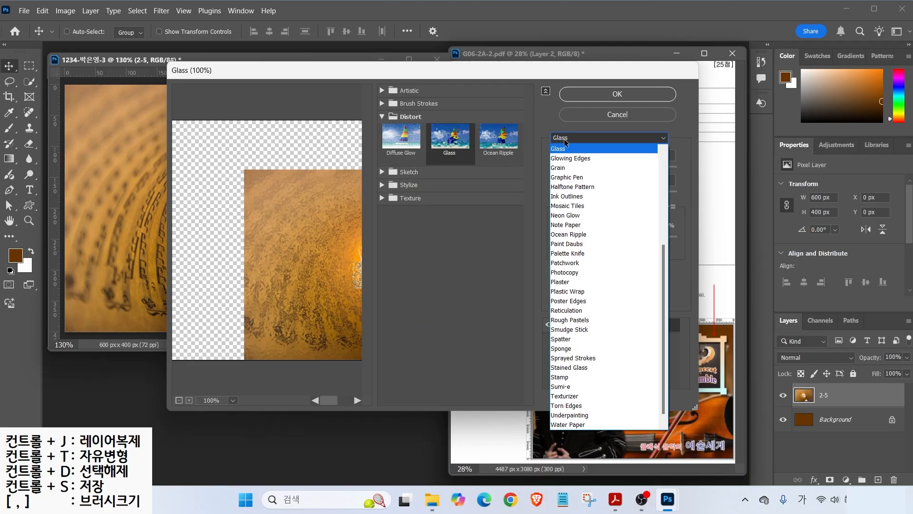
drag(662, 260, 662, 157)
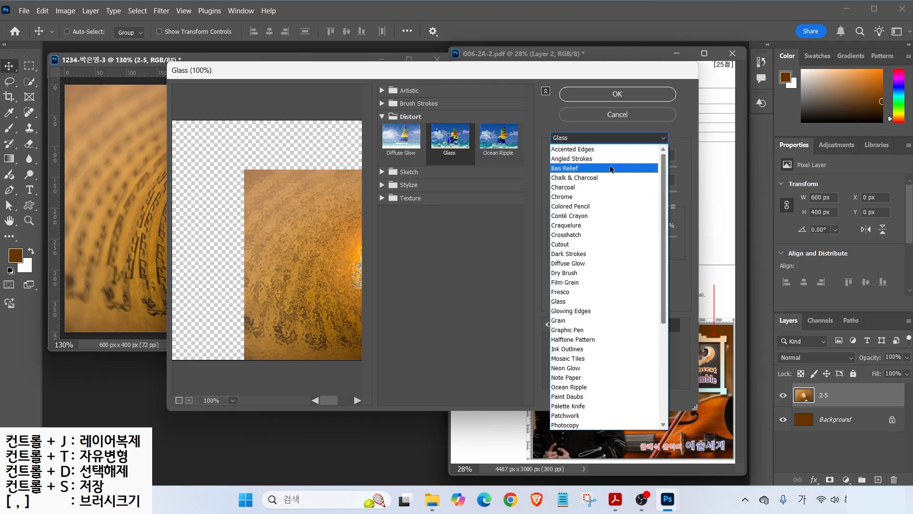
click(567, 234)
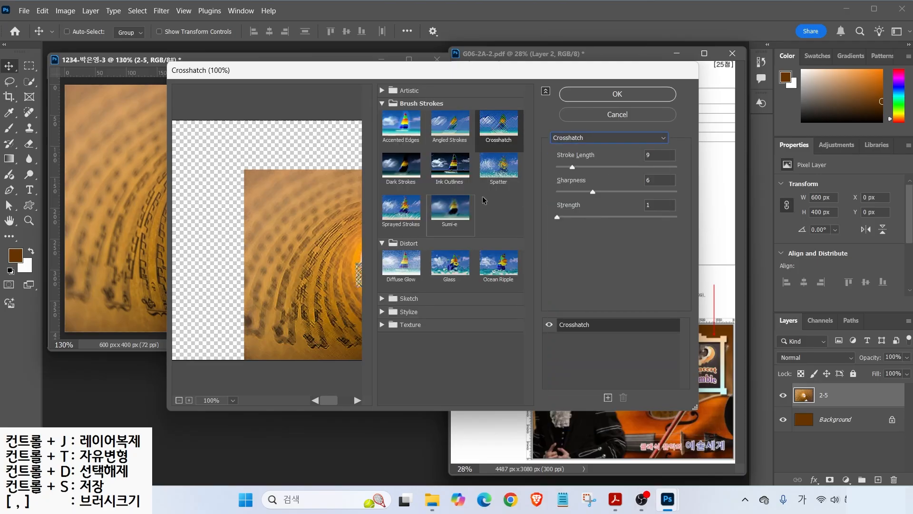
click(614, 95)
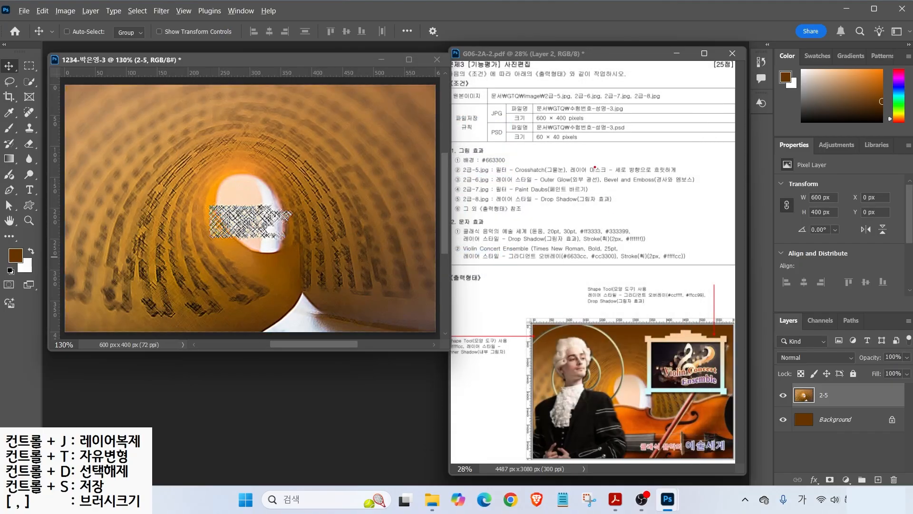
- Attach a white layer mask to the Crosshatch-filtered 2-5 book photo layer
drag(601, 176, 684, 175)
drag(365, 123, 381, 274)
drag(357, 259, 389, 297)
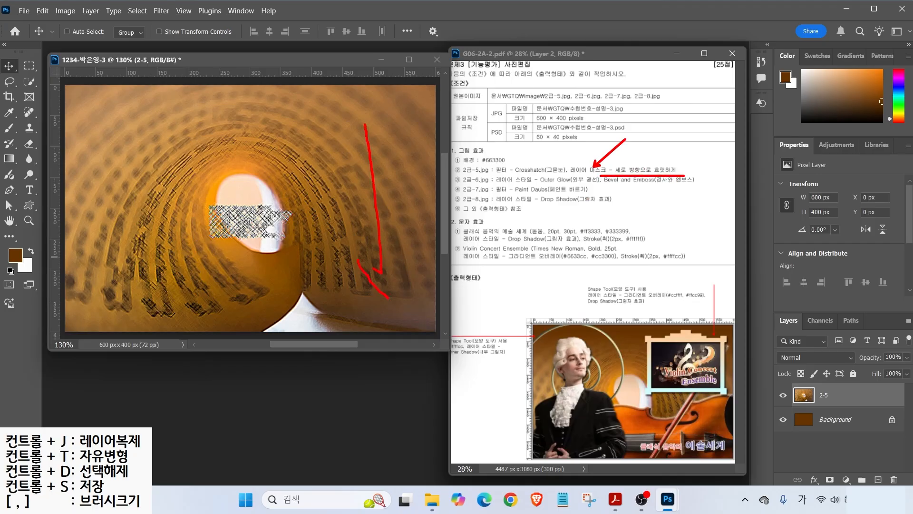
mouse_move(351, 128)
mouse_down()
mouse_move(366, 107)
mouse_move(402, 139)
mouse_up()
mouse_move(336, 115)
mouse_down()
mouse_move(278, 120)
mouse_move(273, 75)
mouse_move(346, 121)
mouse_up()
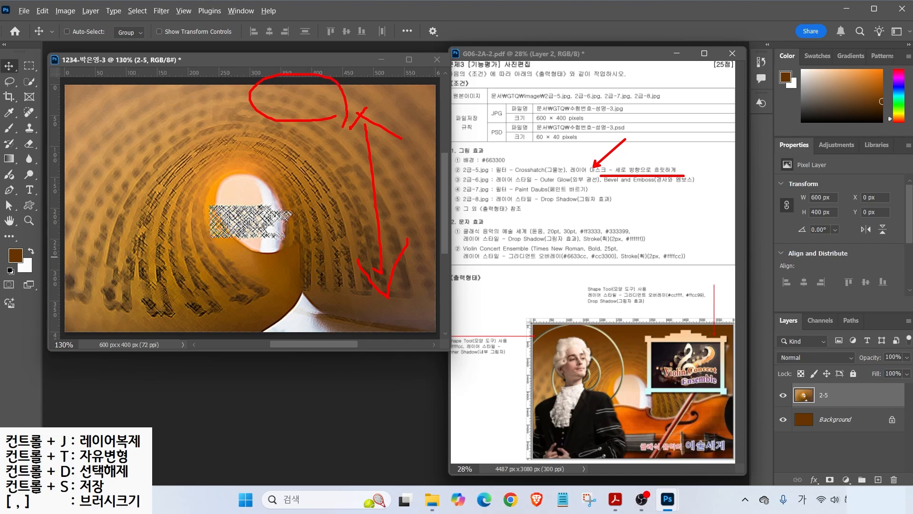
drag(617, 343, 647, 339)
drag(766, 308, 909, 489)
drag(817, 469, 841, 488)
drag(861, 445, 835, 475)
key(Escape)
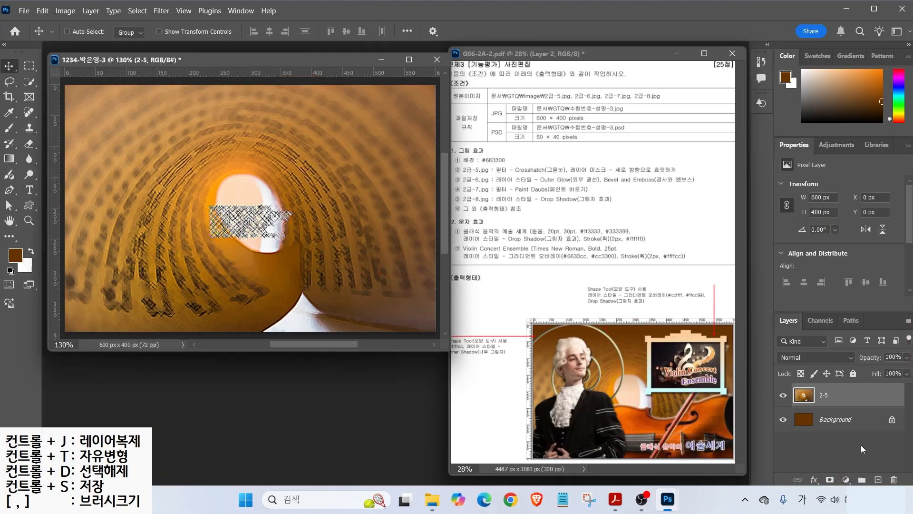
click(829, 479)
mouse_move(844, 387)
mouse_down()
mouse_move(830, 412)
mouse_move(811, 392)
mouse_move(851, 401)
mouse_up()
drag(860, 357, 833, 382)
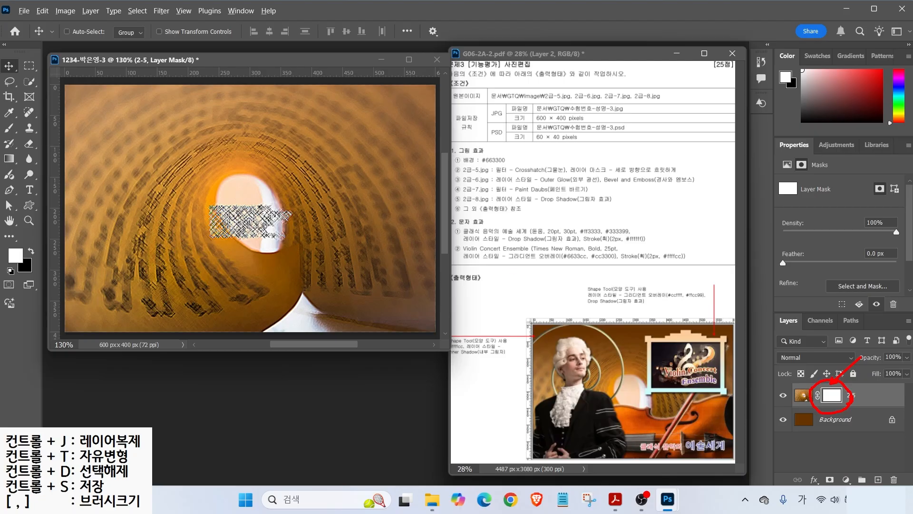
- Pick the Gradient tool with the black-to-white preset from the Basics group
drag(627, 342, 657, 307)
drag(2, 161, 28, 152)
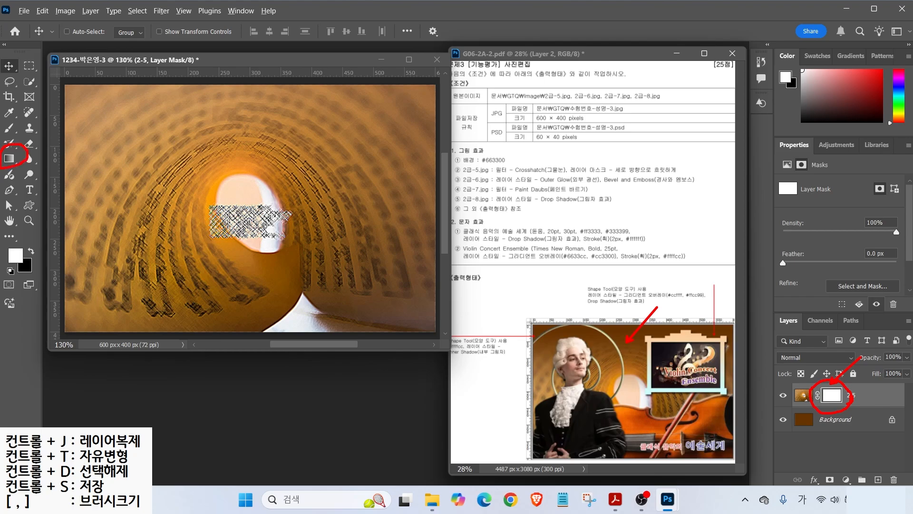
click(9, 157)
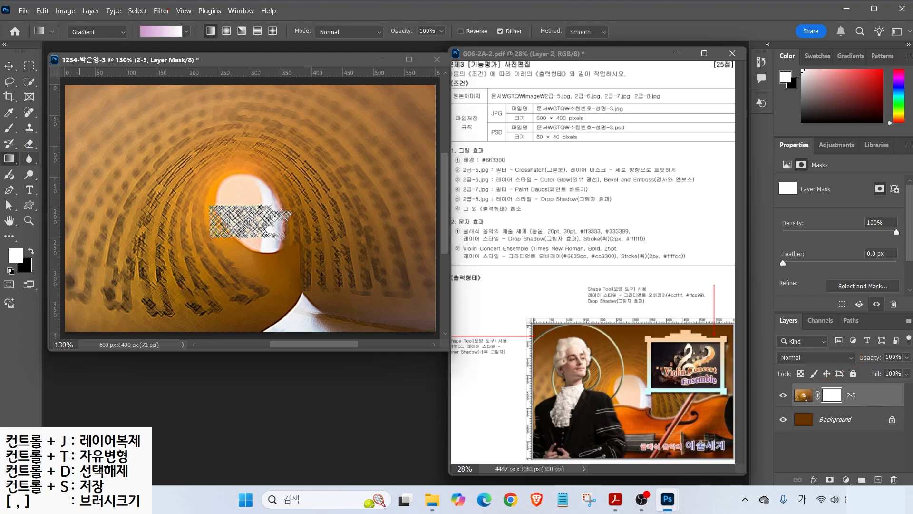
drag(155, 23, 191, 1)
click(156, 33)
click(32, 55)
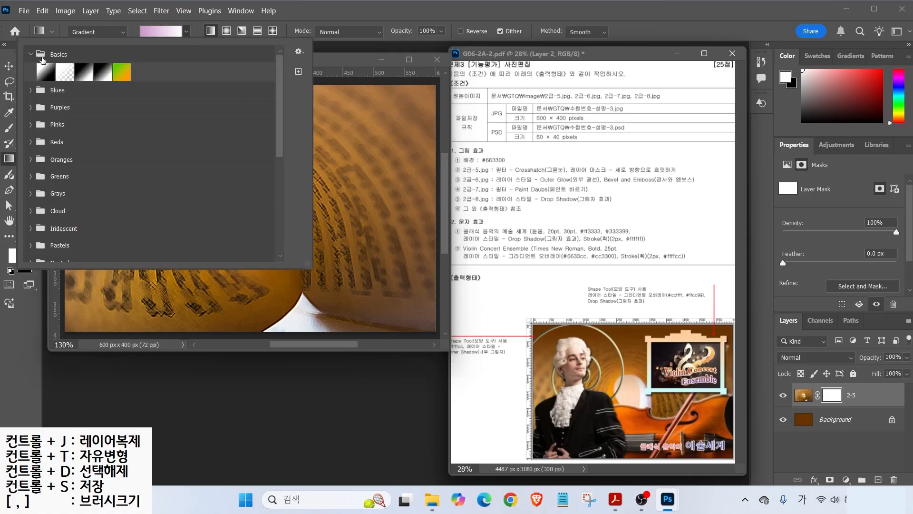
click(45, 74)
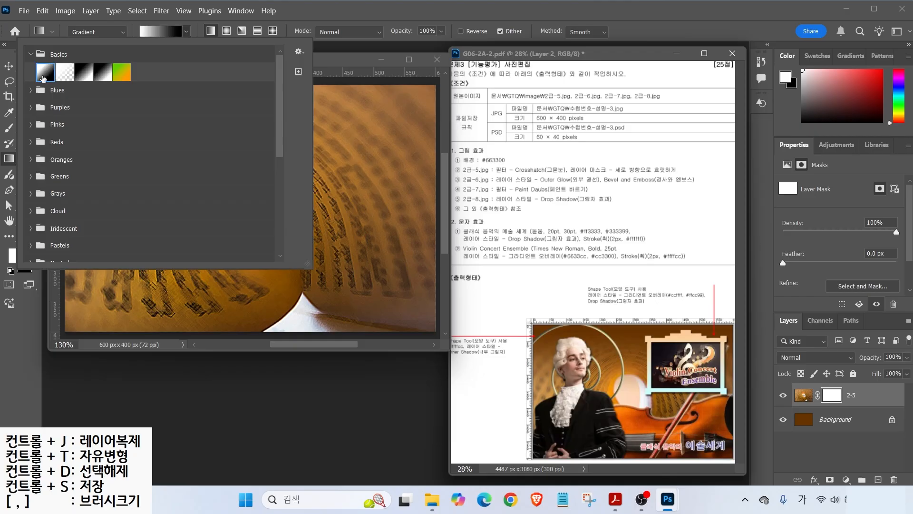
click(86, 77)
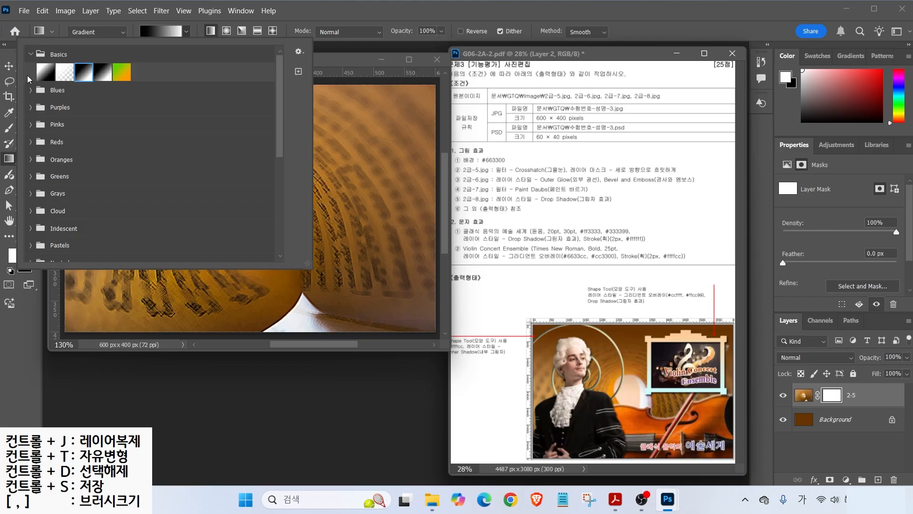
click(151, 37)
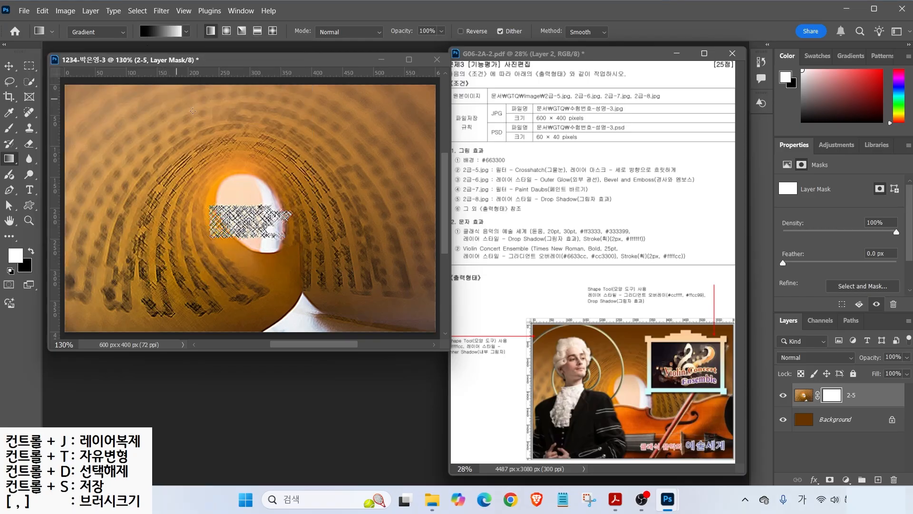
- Paint a straight vertical gradient on the 2-5 mask, fading the photo's top
drag(279, 95, 267, 109)
mouse_move(260, 88)
mouse_down()
mouse_move(292, 117)
mouse_move(322, 91)
mouse_move(319, 108)
mouse_move(348, 114)
mouse_up()
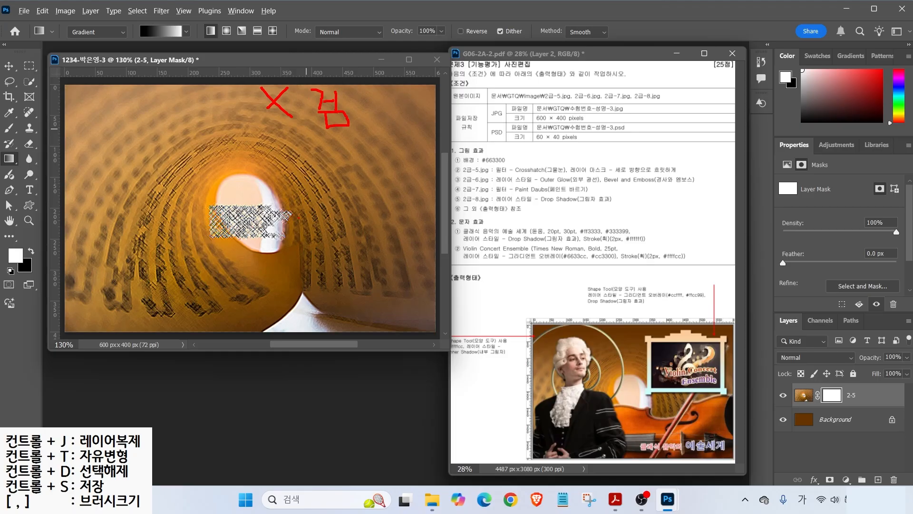
mouse_move(291, 219)
mouse_down()
mouse_move(253, 190)
mouse_move(302, 222)
mouse_up()
mouse_move(327, 187)
mouse_down()
mouse_move(356, 187)
mouse_move(332, 168)
mouse_move(340, 198)
mouse_move(353, 183)
mouse_move(367, 212)
mouse_up()
drag(365, 216, 387, 217)
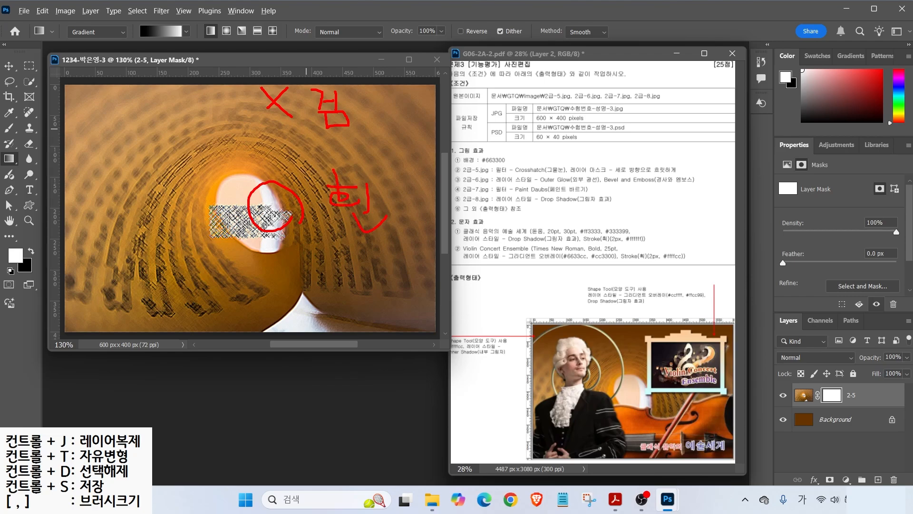
drag(138, 40, 127, 62)
mouse_move(186, 97)
mouse_down()
mouse_move(179, 168)
mouse_move(198, 153)
mouse_up()
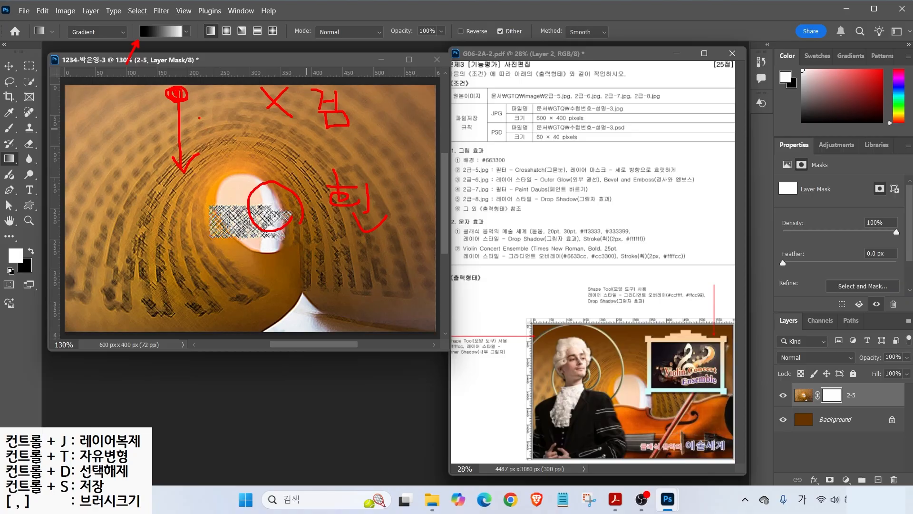
key(Escape)
mouse_move(208, 97)
mouse_down()
mouse_move(204, 291)
mouse_move(197, 204)
mouse_move(209, 152)
mouse_move(206, 166)
mouse_up()
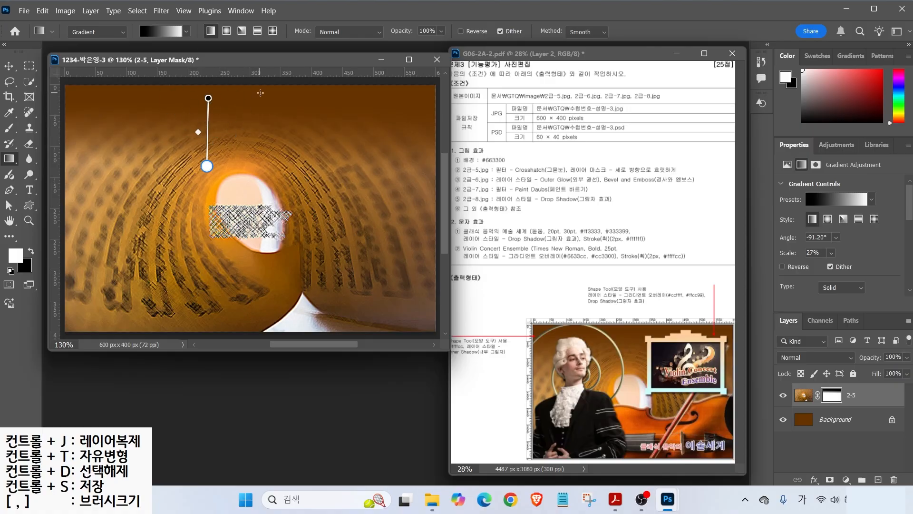
drag(265, 86, 265, 166)
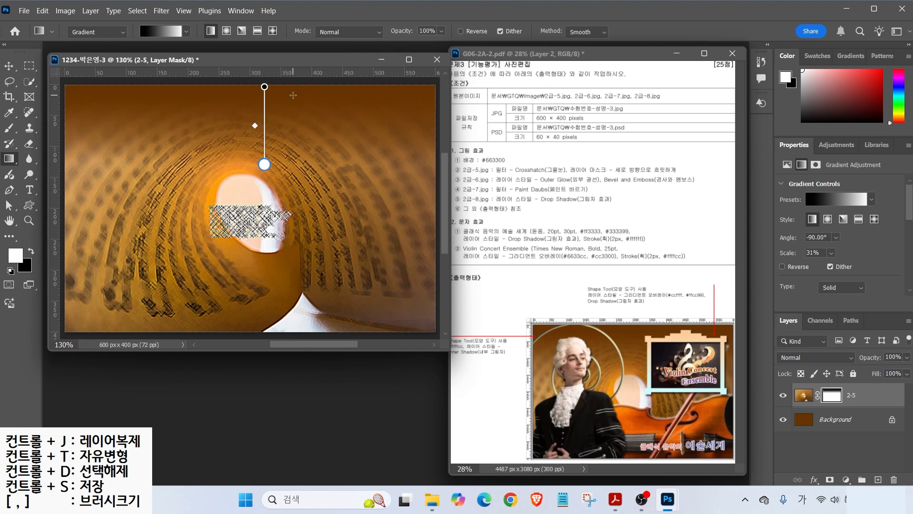
- Open the 2급-6.jpg violin photo
double_click(281, 392)
click(246, 183)
click(355, 329)
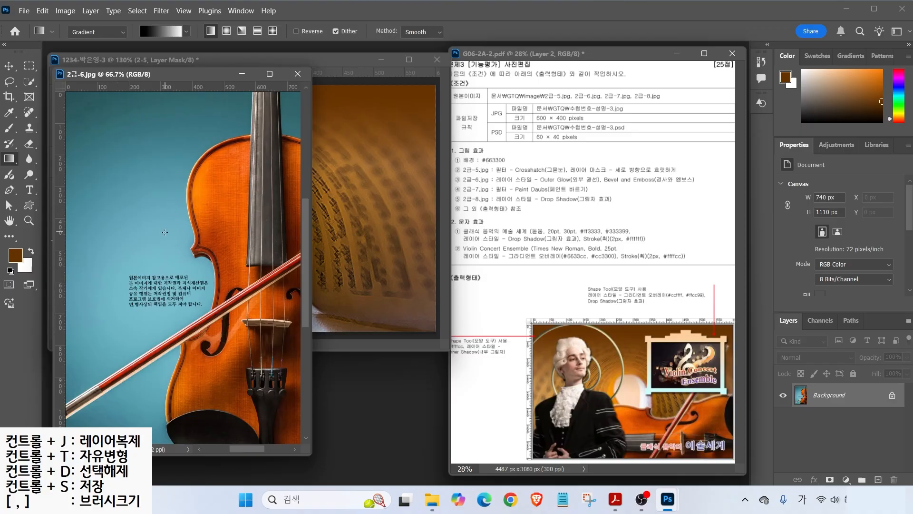
- Quick-select the blue background around the violin, then invert the selection to the violin
click(27, 83)
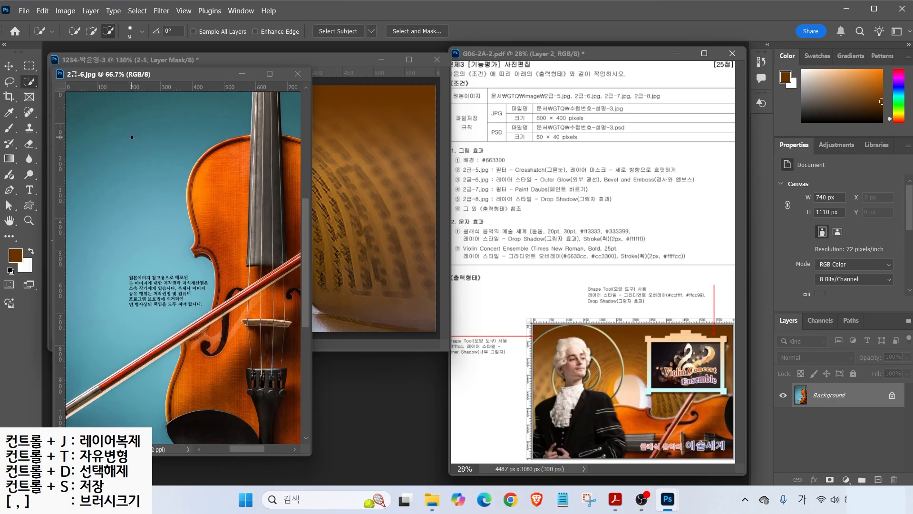
key(bracketright)
key(bracketright)
key(bracketright)
key(bracketright)
key(bracketright)
key(bracketright)
key(bracketright)
key(bracketright)
key(bracketright)
key(bracketright)
key(bracketright)
key(bracketright)
key(bracketright)
key(bracketright)
mouse_move(156, 123)
mouse_down()
mouse_move(122, 122)
mouse_move(128, 177)
mouse_move(158, 177)
mouse_up()
mouse_move(191, 123)
mouse_down()
mouse_move(174, 174)
mouse_move(240, 124)
mouse_move(217, 170)
mouse_up()
key(Escape)
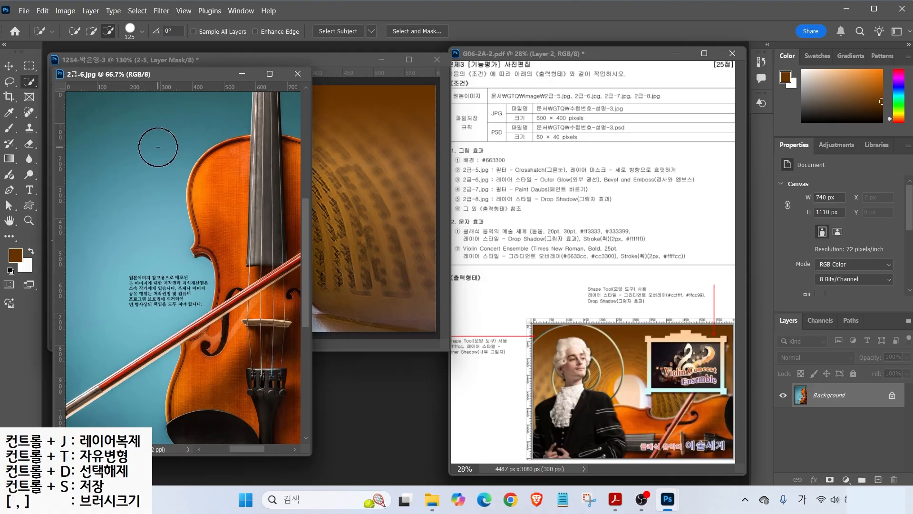
click(91, 31)
mouse_move(163, 142)
mouse_down()
mouse_move(117, 167)
mouse_move(104, 236)
mouse_move(109, 249)
mouse_move(177, 198)
mouse_move(176, 286)
mouse_up()
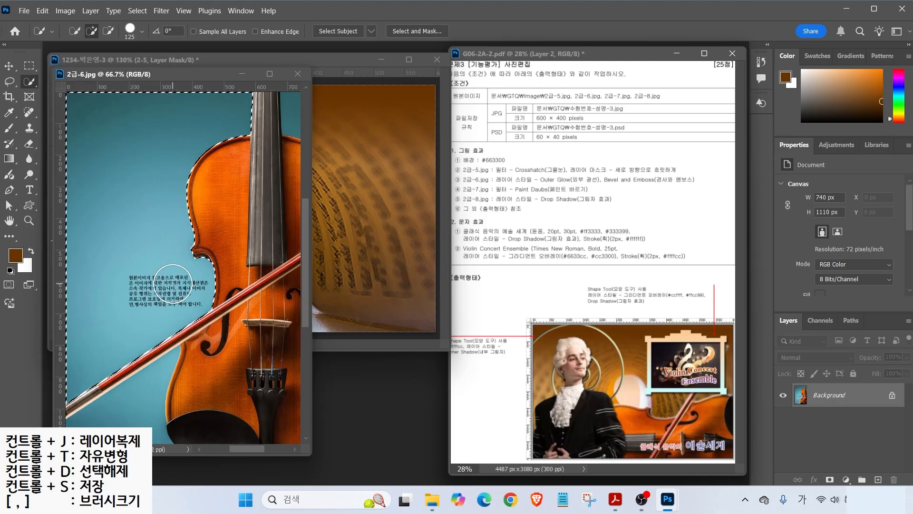
drag(126, 412, 165, 370)
drag(282, 113, 295, 113)
key(bracketleft)
key(bracketleft)
key(bracketleft)
key(bracketleft)
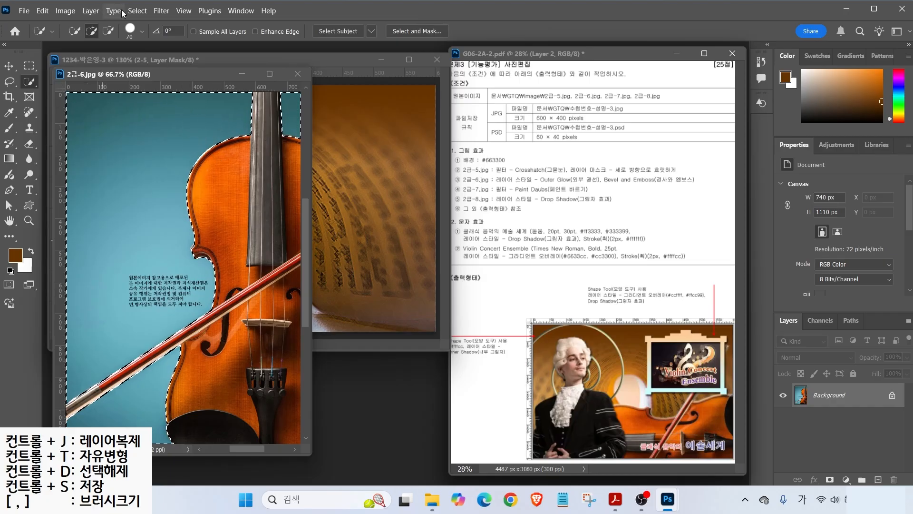
click(138, 10)
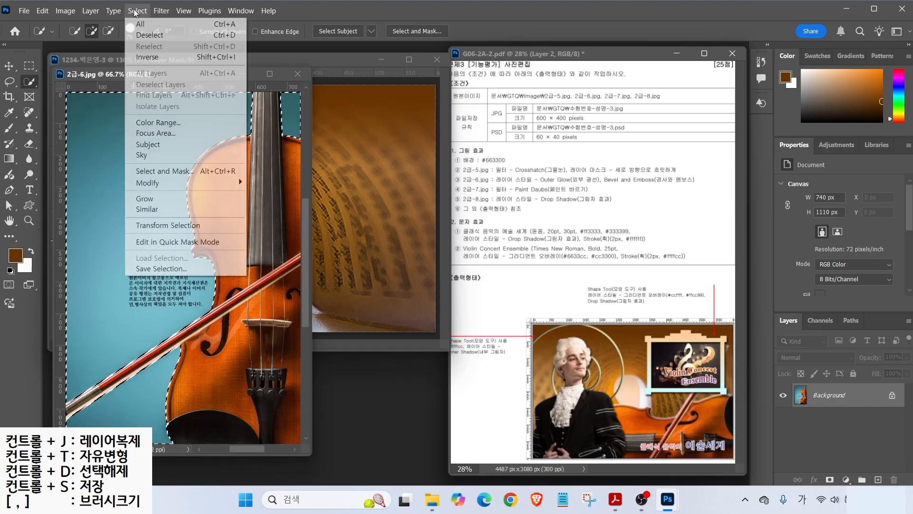
click(148, 55)
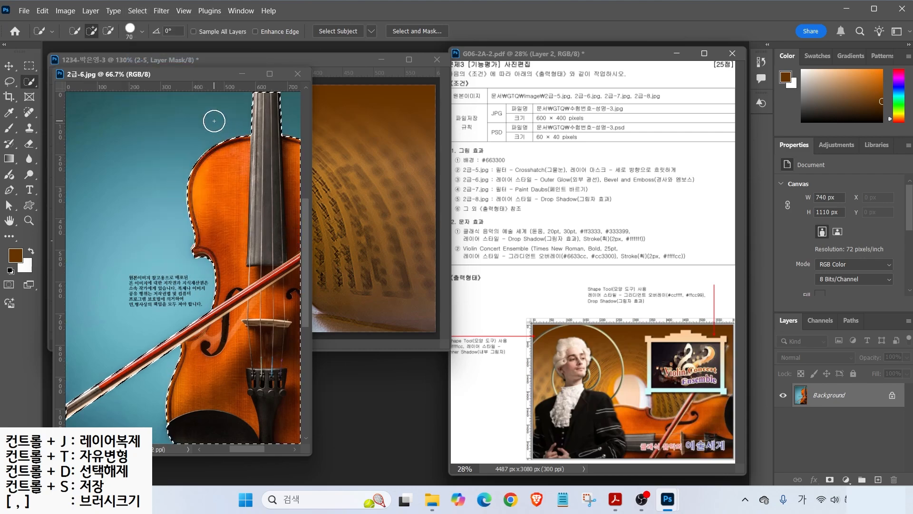
- Drag the violin into the 1234 composition, close 2급-6.jpg, and move the violin lower
drag(207, 75, 483, 101)
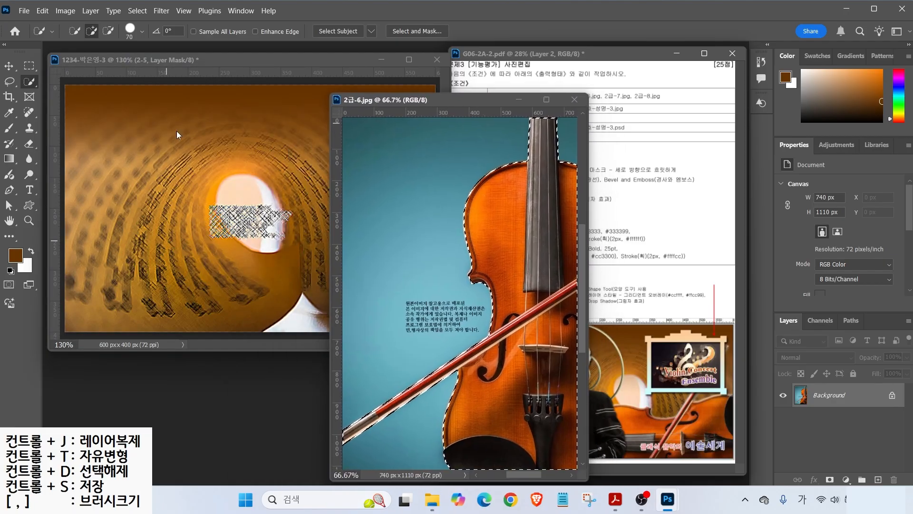
key(v)
drag(498, 231, 248, 210)
click(575, 99)
drag(298, 85, 284, 226)
key(ctrl+t)
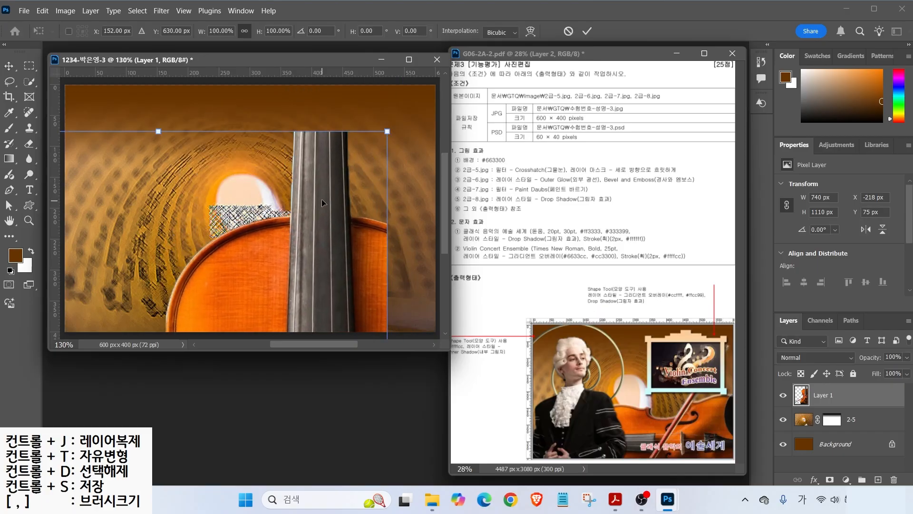
- Scale the violin to about 44%, rotate it about 91°, flip it horizontally, and place it lower right
drag(386, 131, 364, 173)
drag(376, 223, 352, 249)
drag(286, 238, 299, 179)
drag(355, 176, 278, 239)
drag(275, 215, 312, 180)
drag(361, 165, 409, 211)
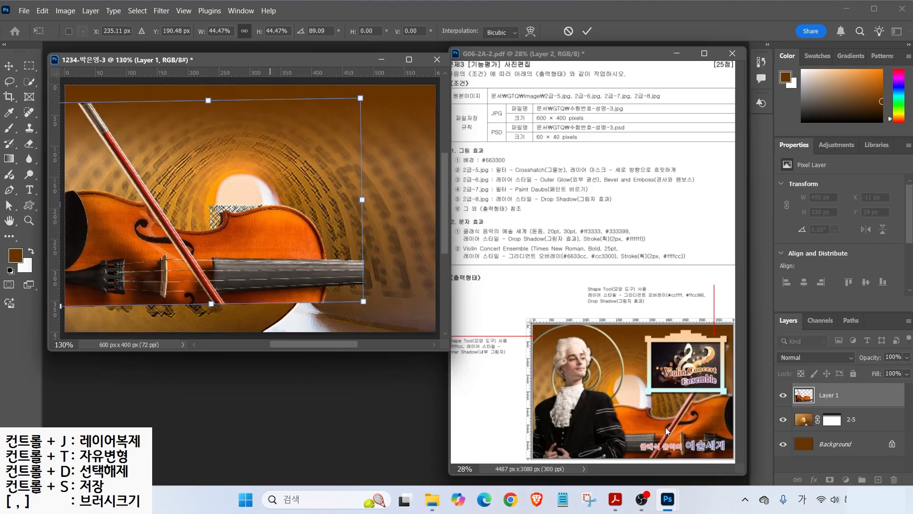
right_click(245, 257)
click(266, 241)
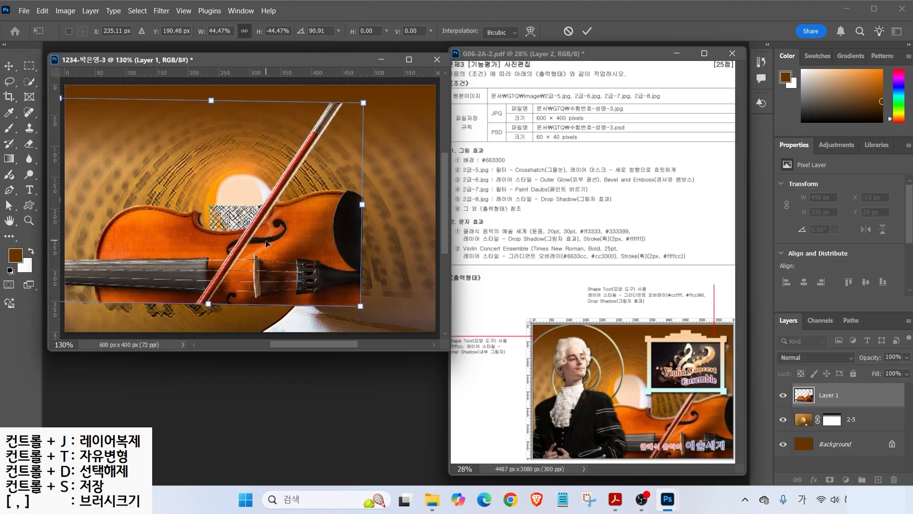
drag(294, 263, 385, 300)
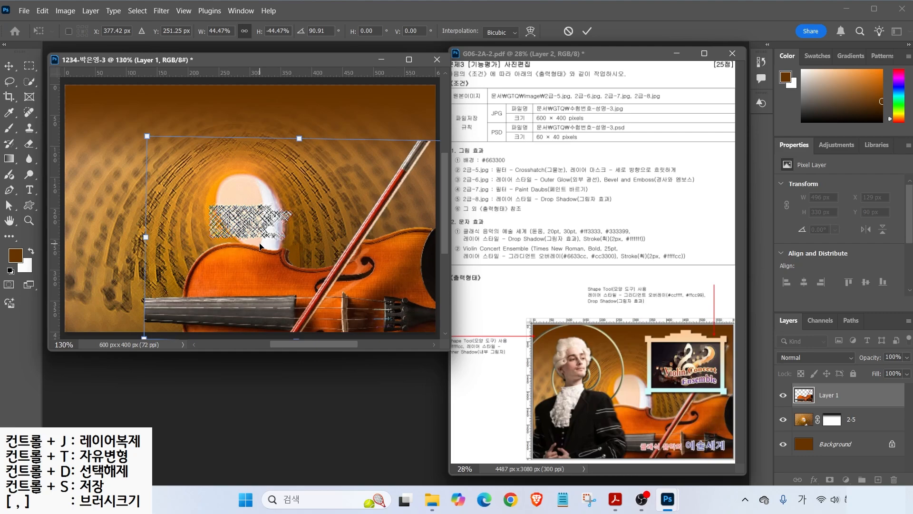
drag(259, 246, 277, 235)
key(Return)
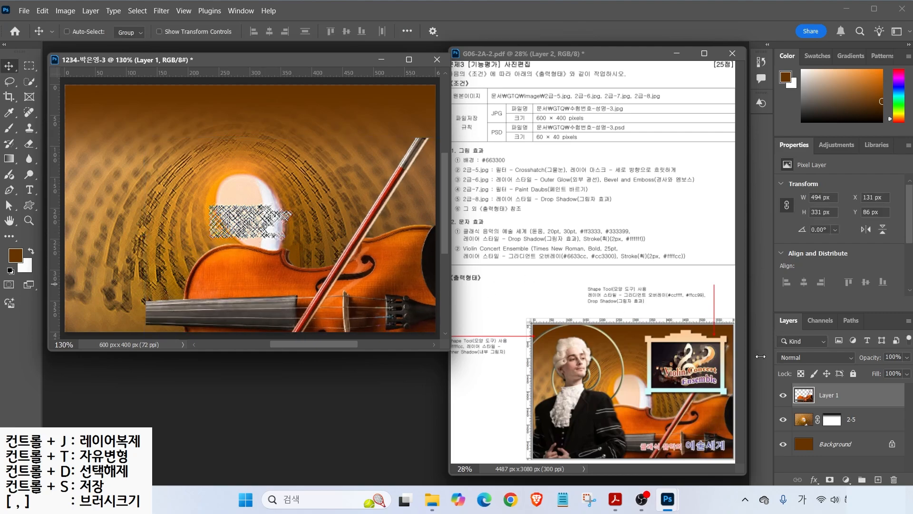
- Rename the violin layer from Layer 1 to 2-6
double_click(824, 397)
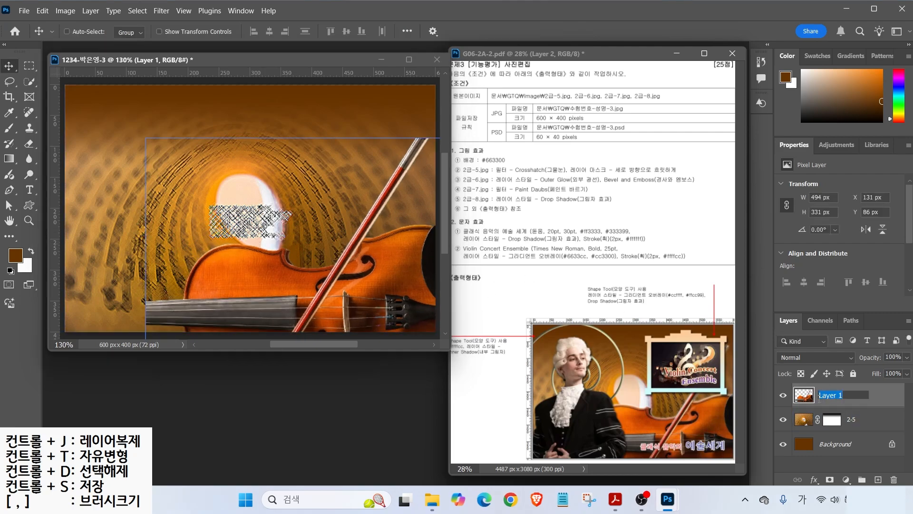
text(2-6)
key(Return)
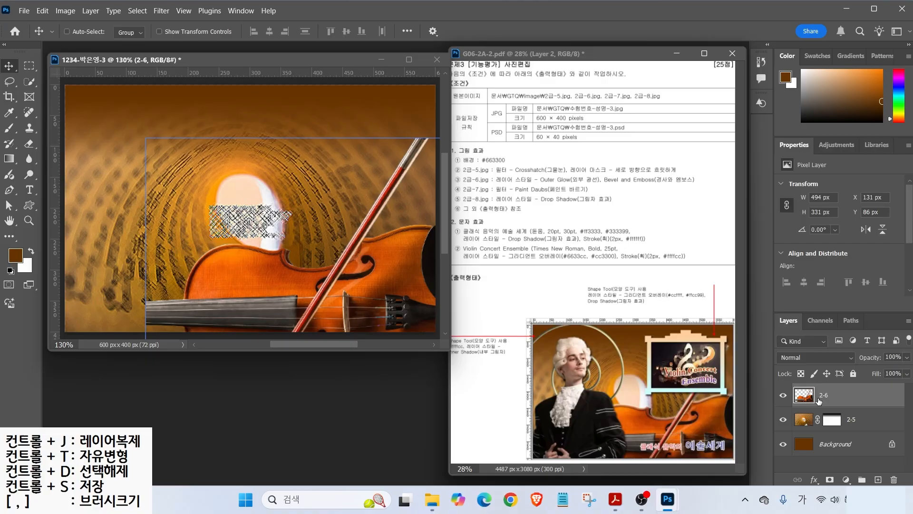
key(ctrl)
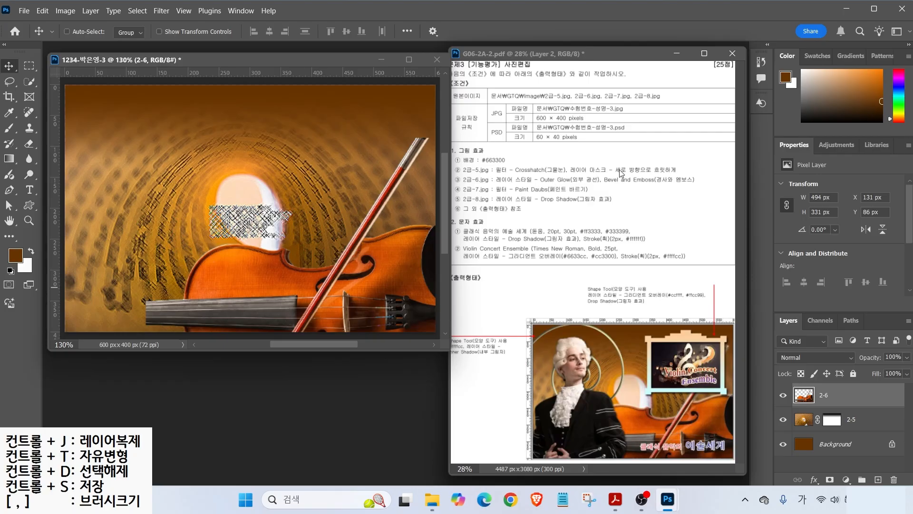
click(814, 480)
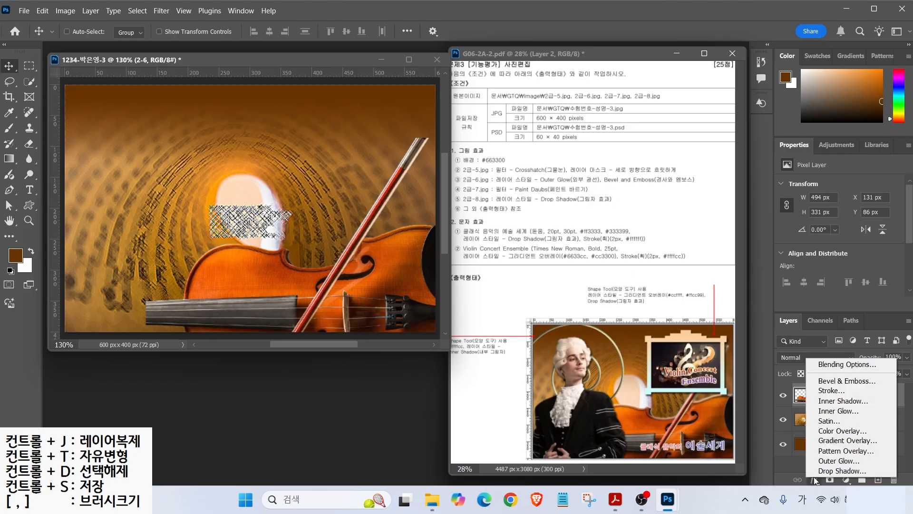
- Add Outer Glow and Bevel and Emboss to the 2-6 violin layer, then open 2급-7.jpg
click(831, 461)
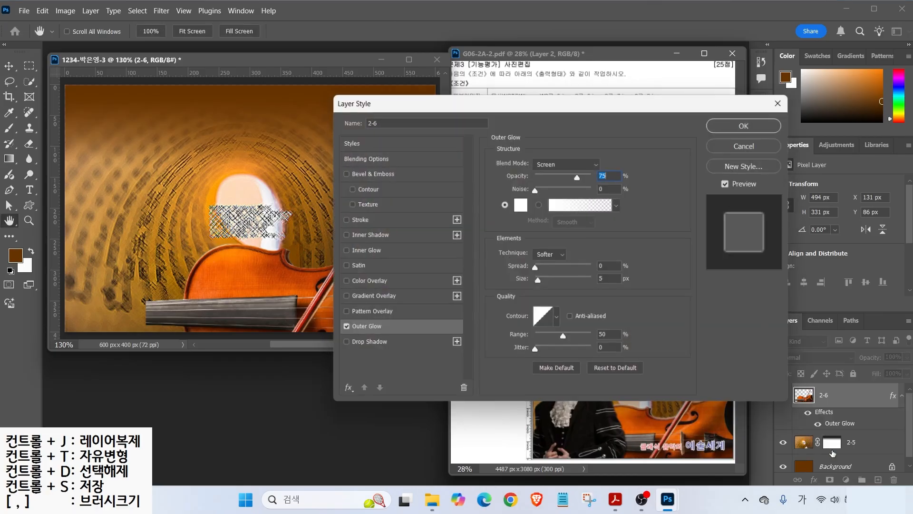
click(357, 173)
key(Return)
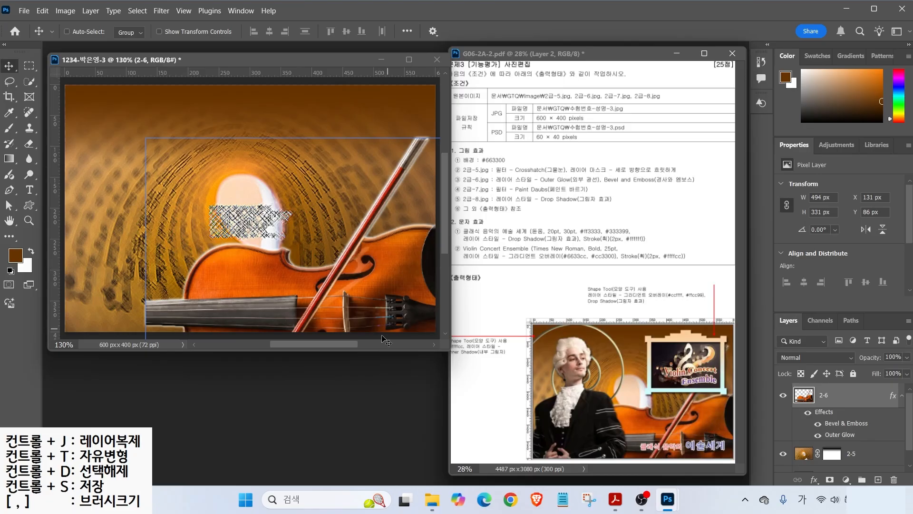
double_click(341, 387)
double_click(322, 176)
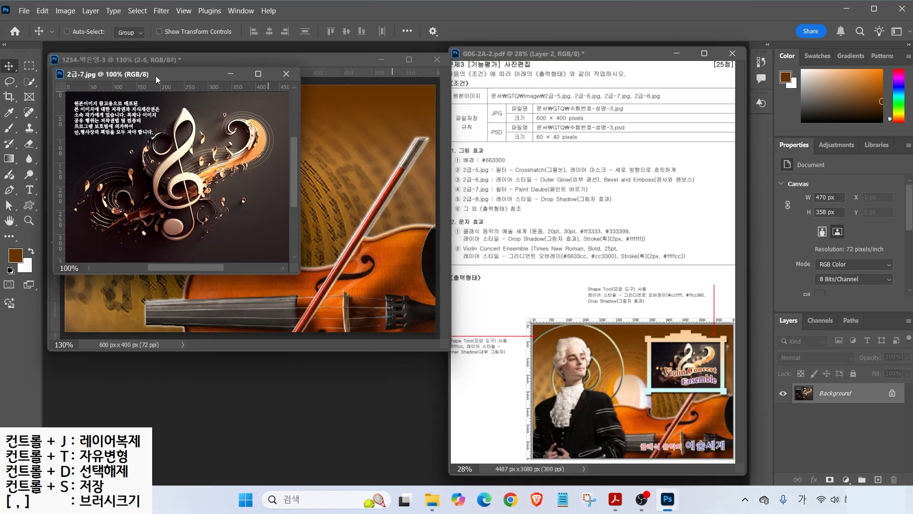
- Select the whole treble-clef image and move it into the composition as layer 2-7
click(29, 66)
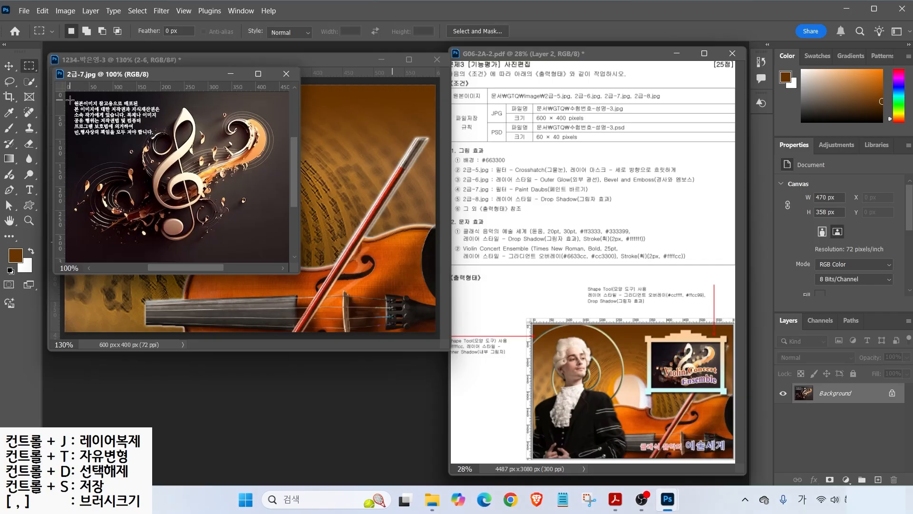
drag(70, 100, 287, 248)
drag(143, 73, 283, 214)
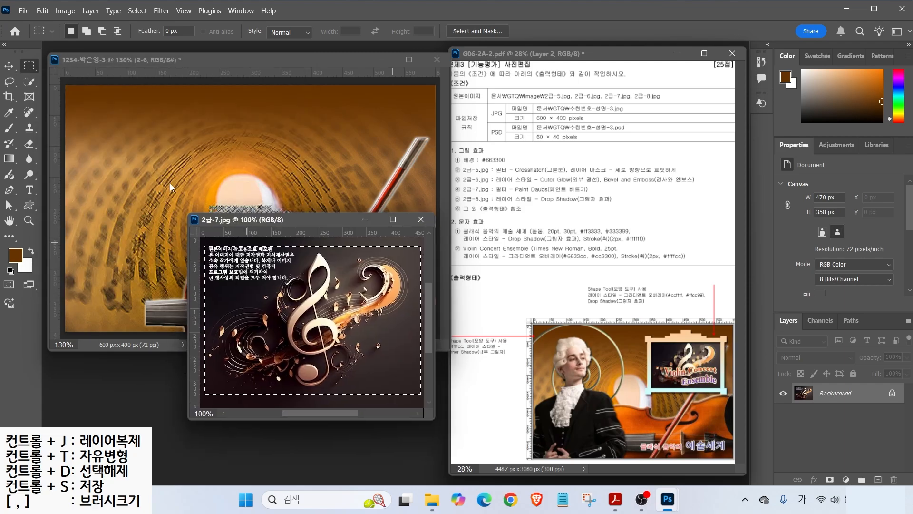
key(v)
drag(317, 310, 193, 213)
double_click(827, 395)
text(2-7)
key(Return)
- Scale the treble-clef image to about 270 × 185 px and place it at the upper right
key(ctrl+t)
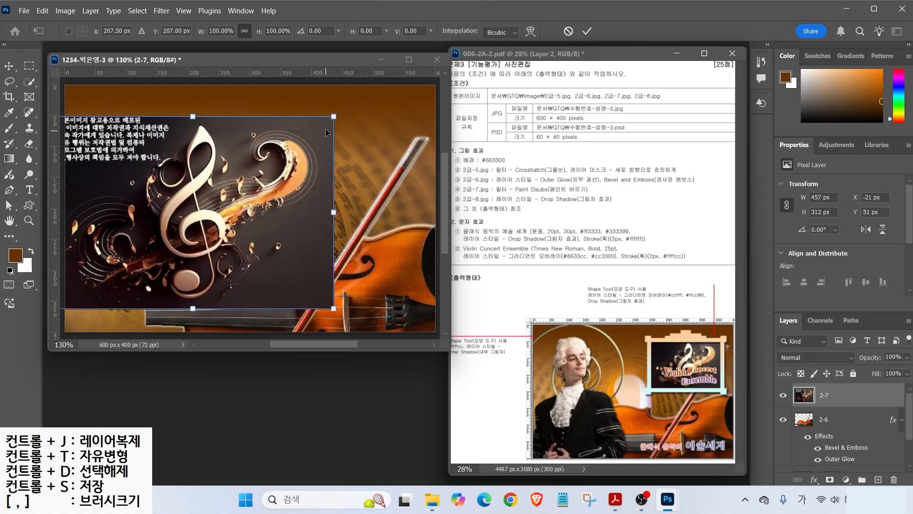
drag(332, 117, 287, 149)
drag(242, 185, 239, 186)
drag(221, 304, 403, 213)
drag(351, 183, 362, 187)
key(Return)
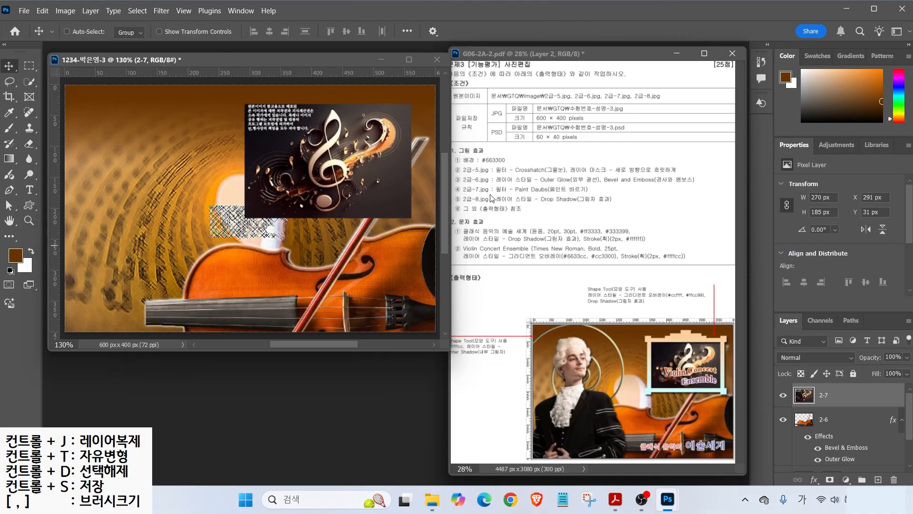
key(ctrl)
- Apply the Filter Gallery's Paint Daubs filter to the 2-7 treble-clef layer
click(162, 10)
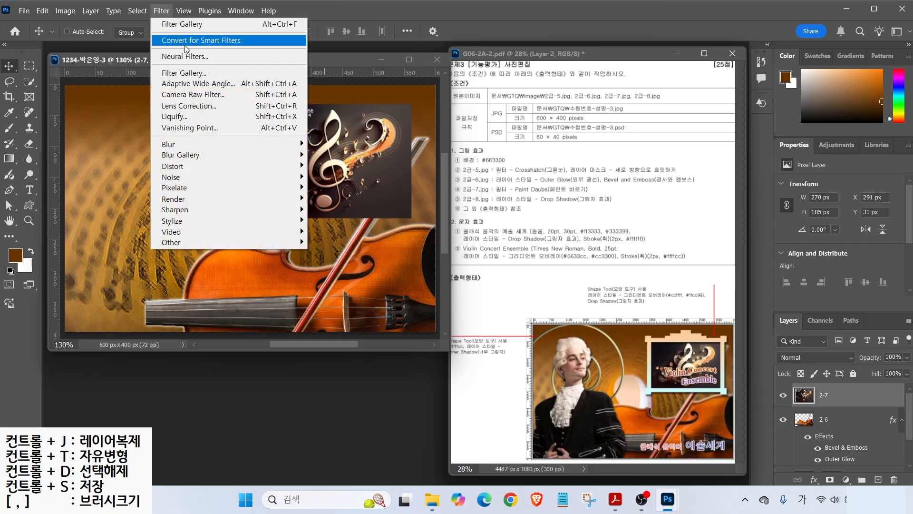
click(184, 72)
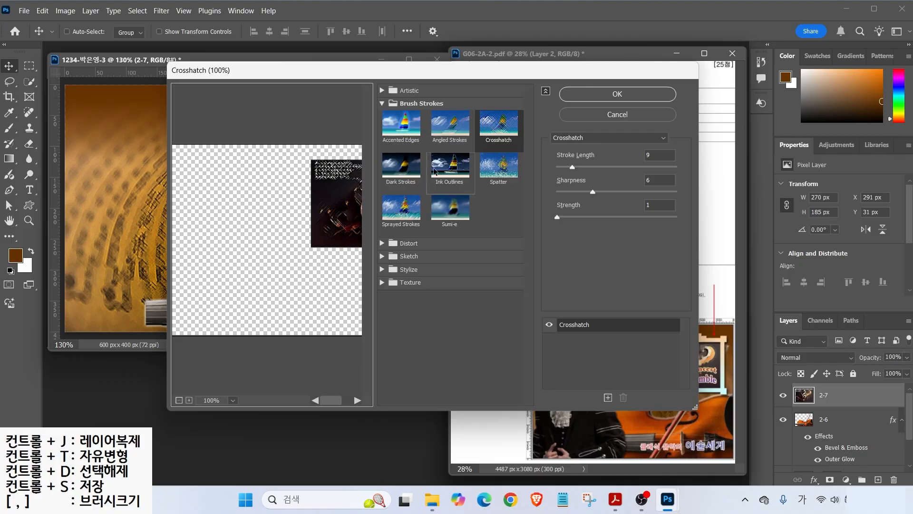
click(382, 104)
click(382, 90)
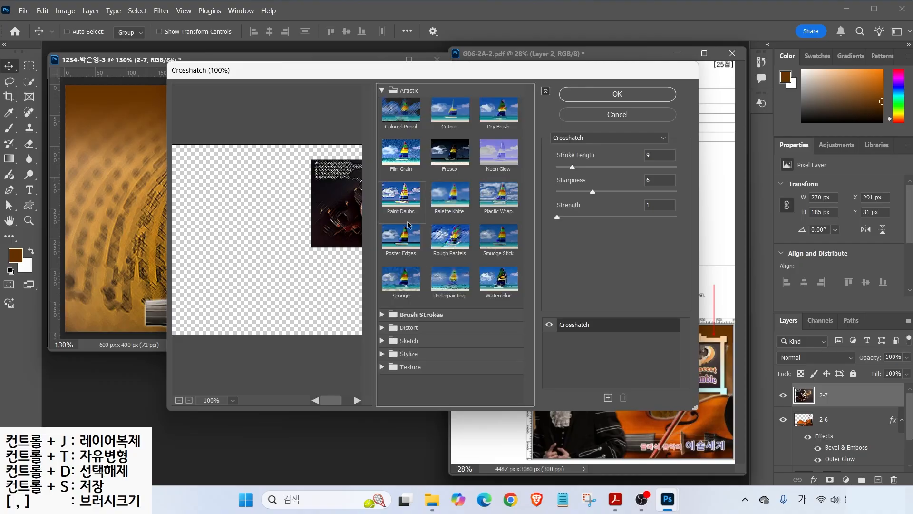
click(592, 137)
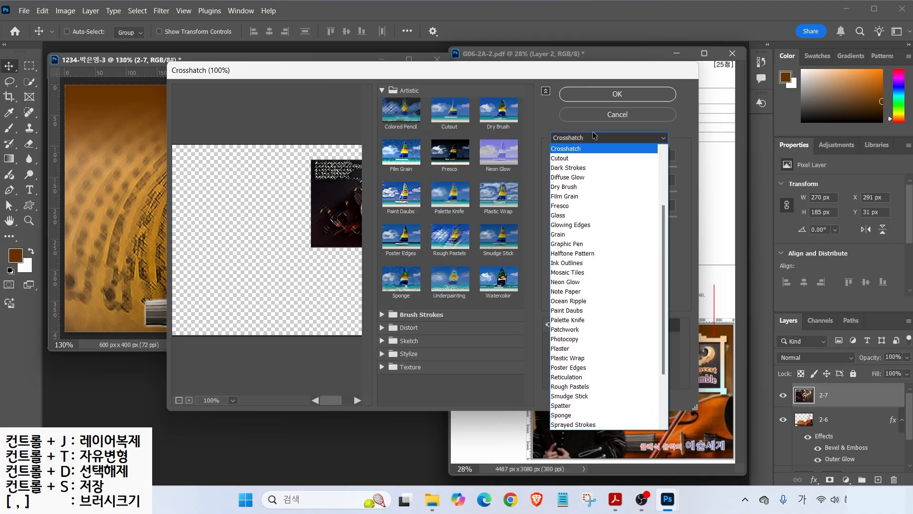
click(587, 311)
click(617, 94)
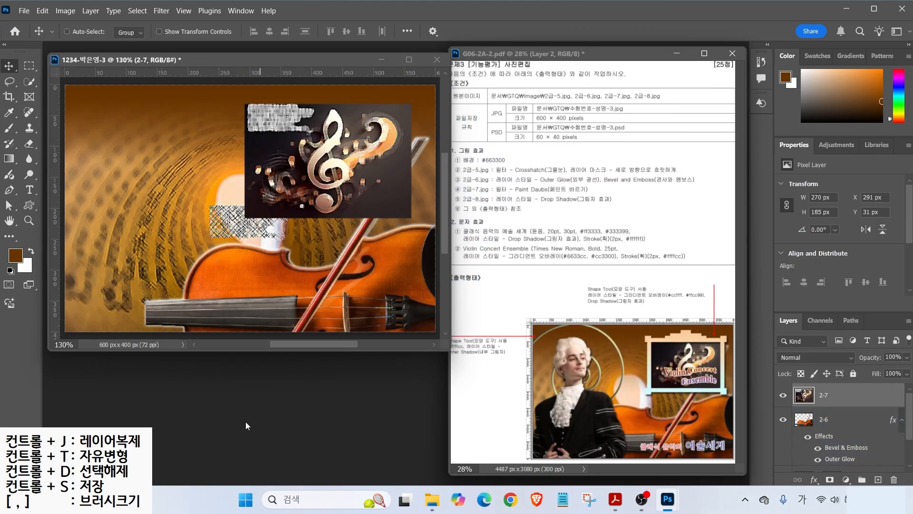
key(ctrl+o)
- Open 2급-8.jpg, quick-select the Mozart figure, and bring it into the composition as layer 2-8
double_click(397, 171)
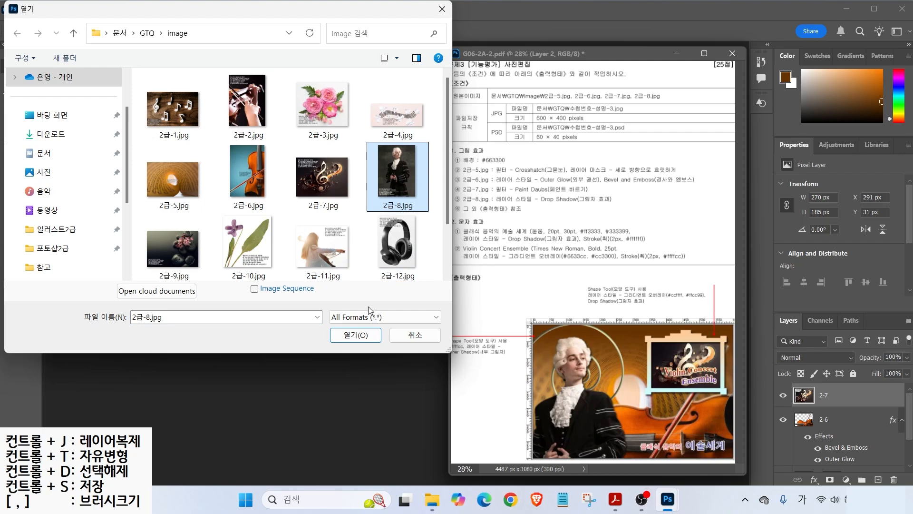
key(w)
mouse_move(200, 135)
mouse_down()
mouse_move(202, 160)
mouse_move(190, 151)
mouse_move(190, 160)
mouse_move(238, 342)
mouse_move(170, 256)
mouse_move(174, 307)
mouse_up()
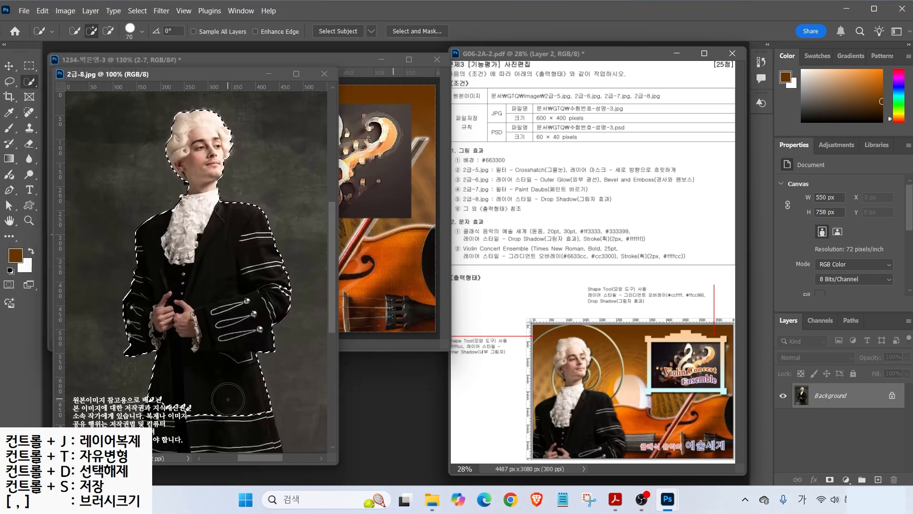
drag(179, 72, 232, 110)
click(10, 67)
drag(238, 267, 277, 281)
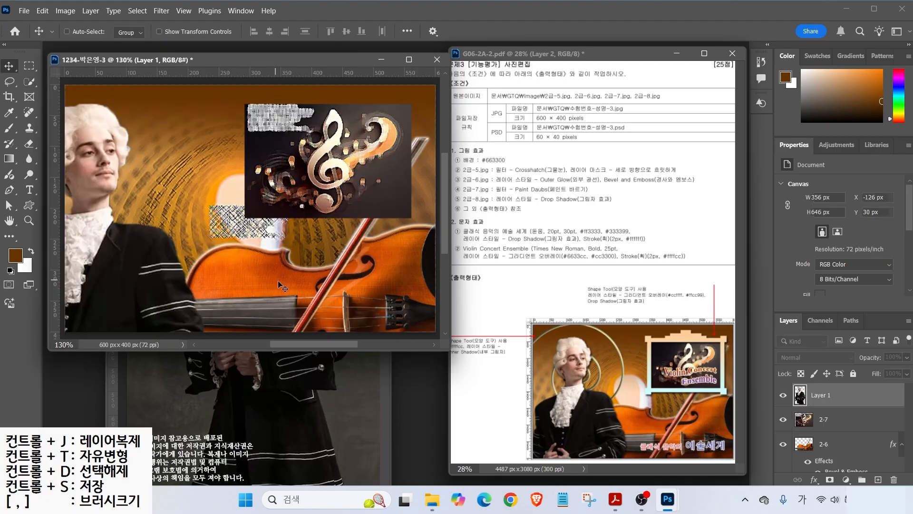
click(377, 112)
double_click(830, 395)
text(2-8)
key(Return)
- Resize the figure to about three quarters and position it on the left side
drag(142, 214, 206, 214)
key(ctrl+t)
drag(274, 98, 223, 194)
drag(140, 260, 143, 188)
drag(221, 126, 232, 108)
key(Return)
- Add a Drop Shadow to the 2-8 figure layer
click(814, 479)
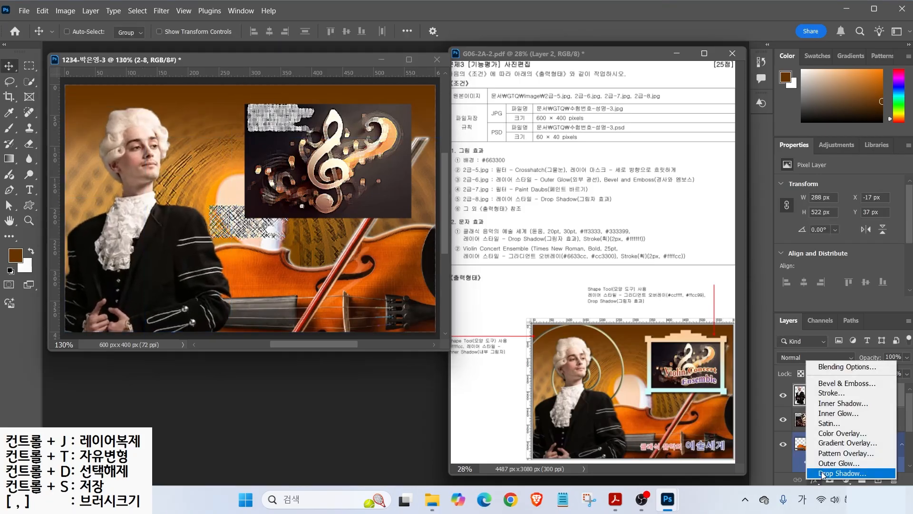
click(827, 463)
click(746, 124)
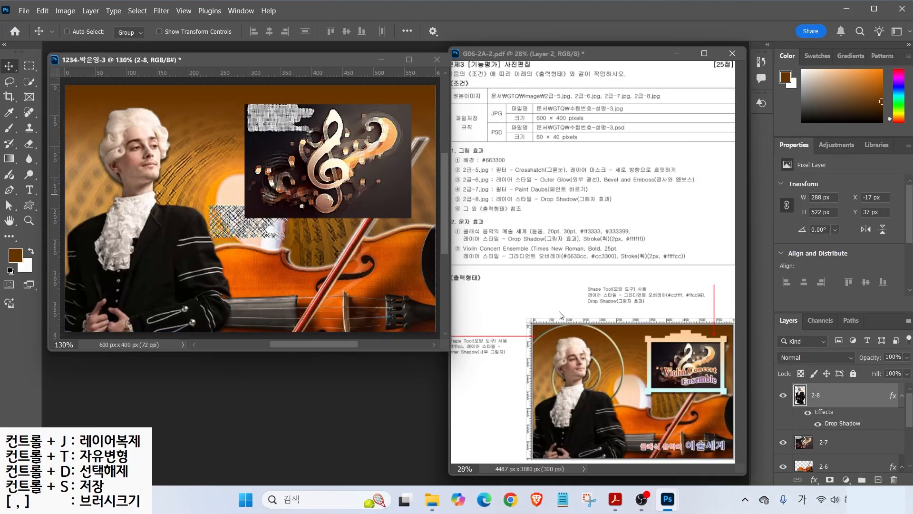
click(29, 205)
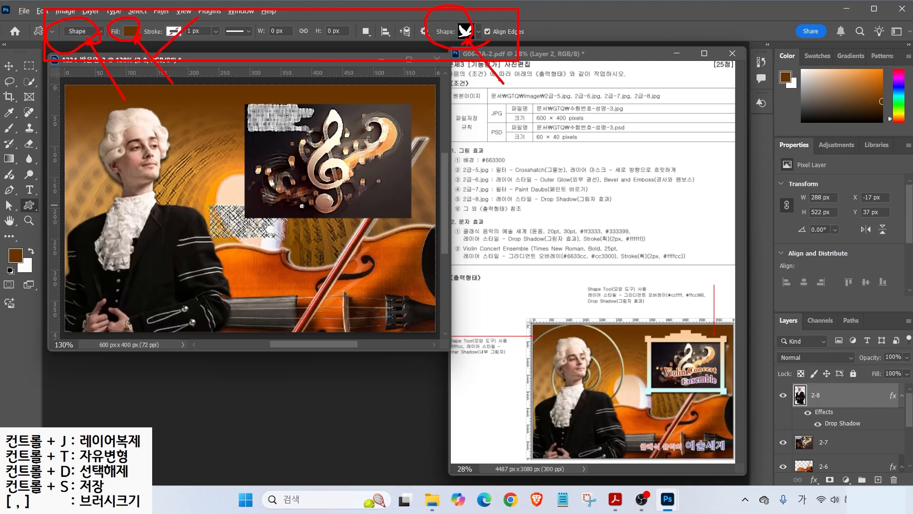
- Draw a brown 310 × 214 px frame custom shape (Frame 5 1) around the treble-clef image
click(478, 31)
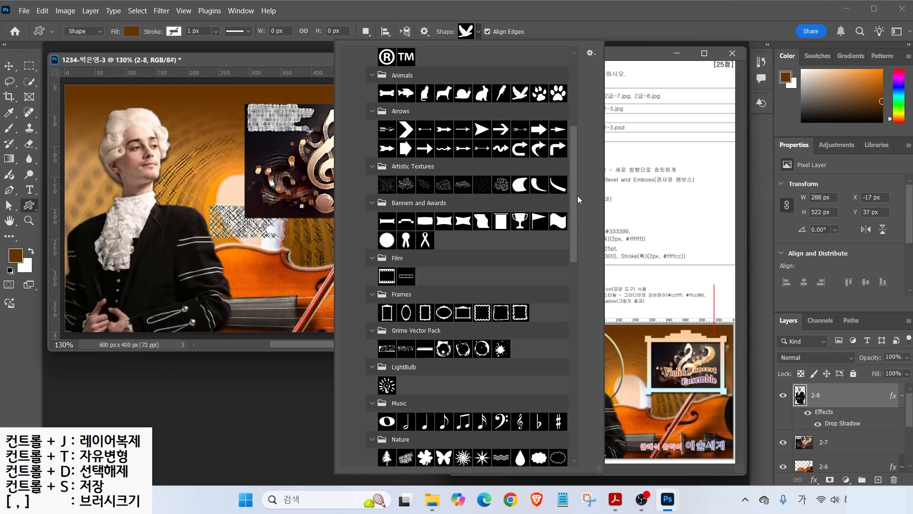
double_click(462, 312)
drag(233, 106, 424, 230)
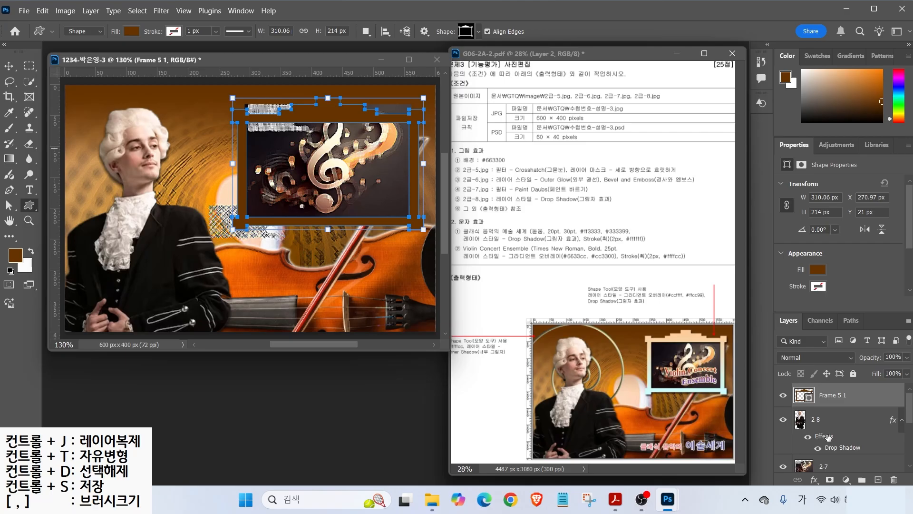
- Add a Gradient Overlay to the frame from light cyan #ccffff to peach #ffcc99
click(815, 481)
click(836, 430)
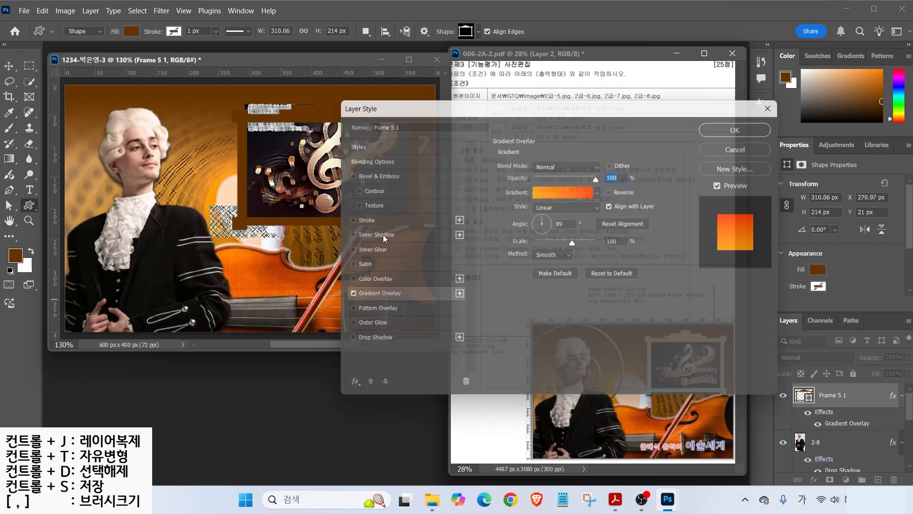
click(563, 187)
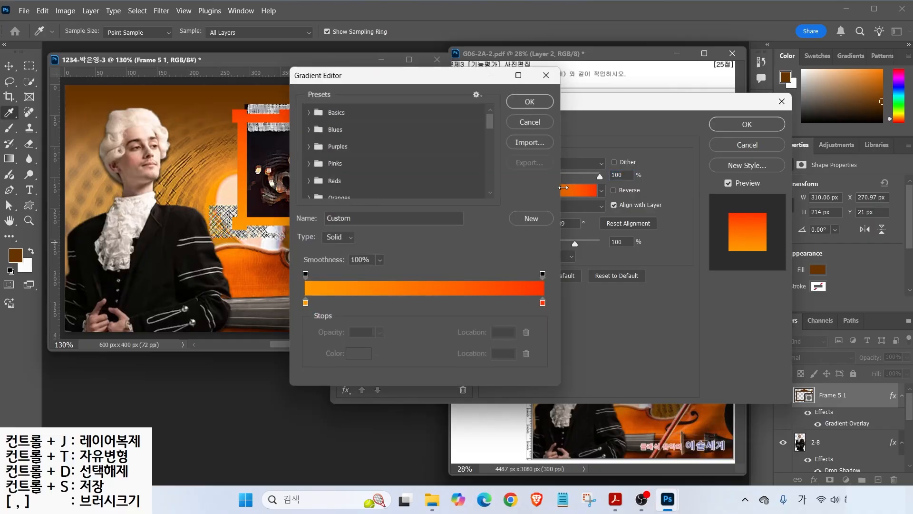
double_click(305, 305)
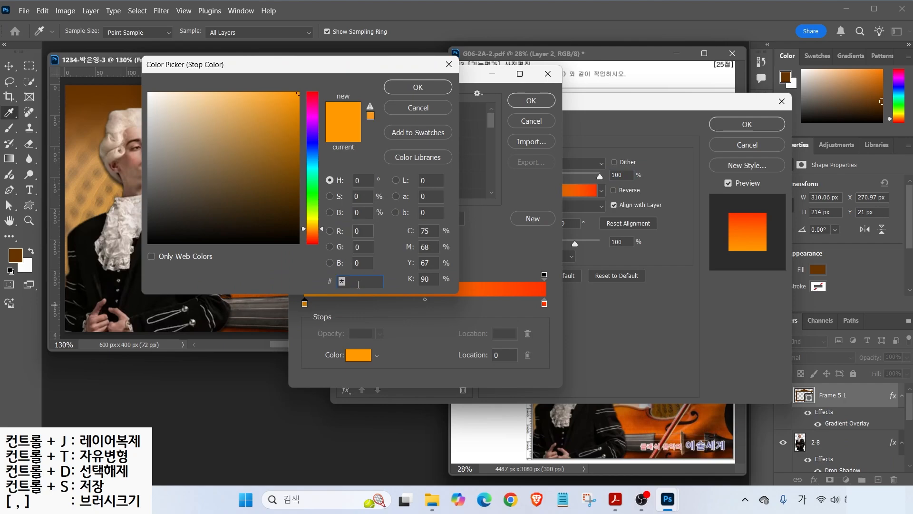
text(ㅊccffff)
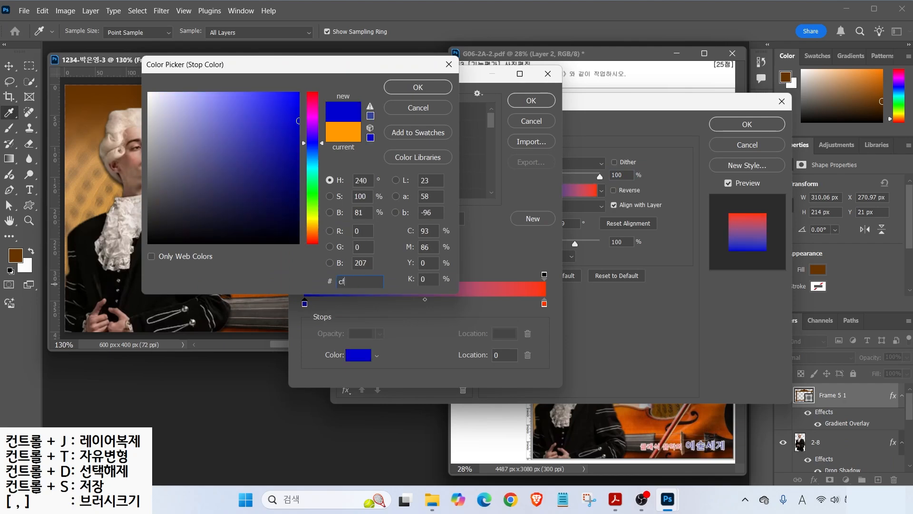
key(Return)
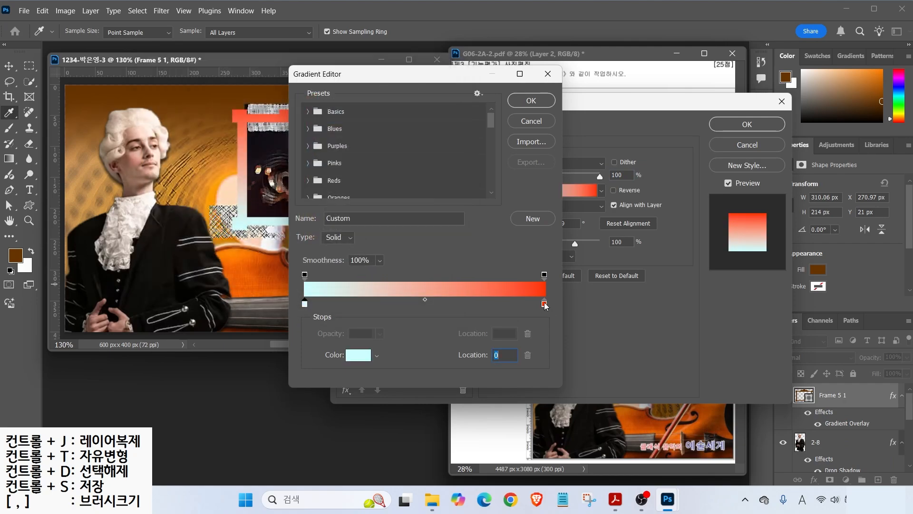
double_click(544, 304)
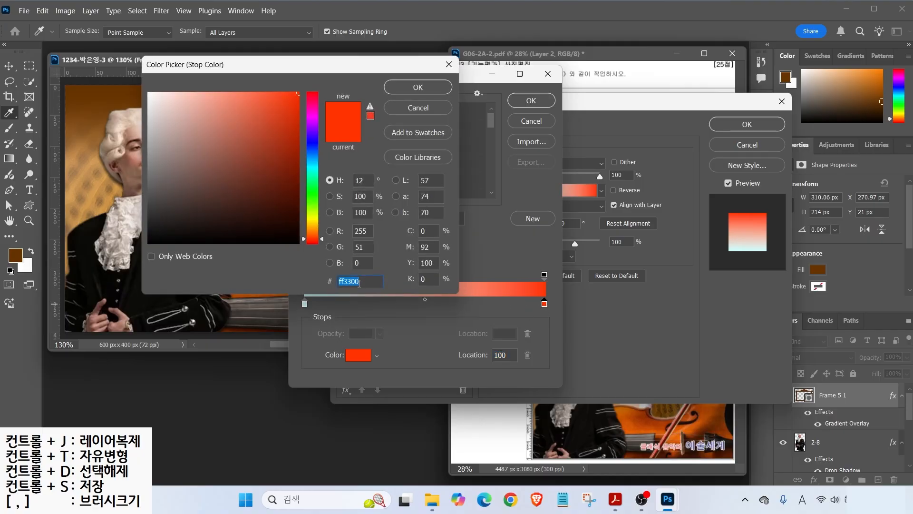
text(ffcc99)
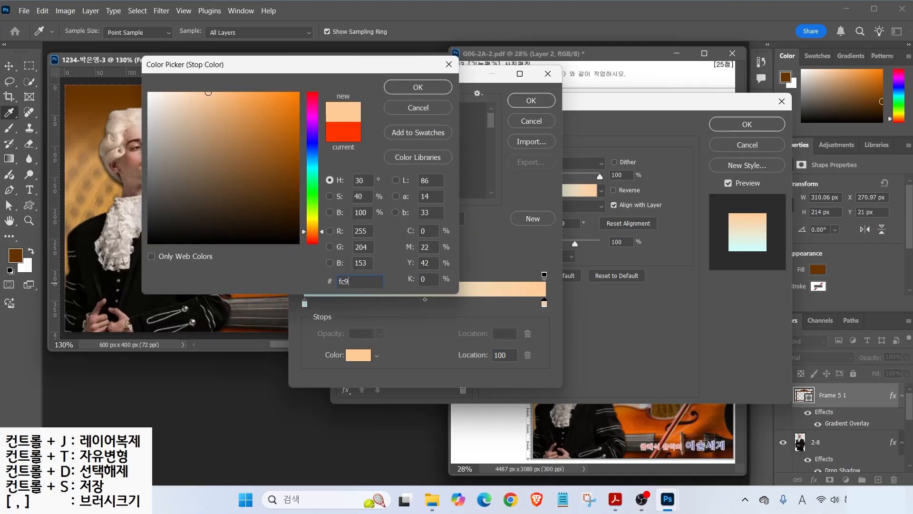
key(Return)
click(531, 100)
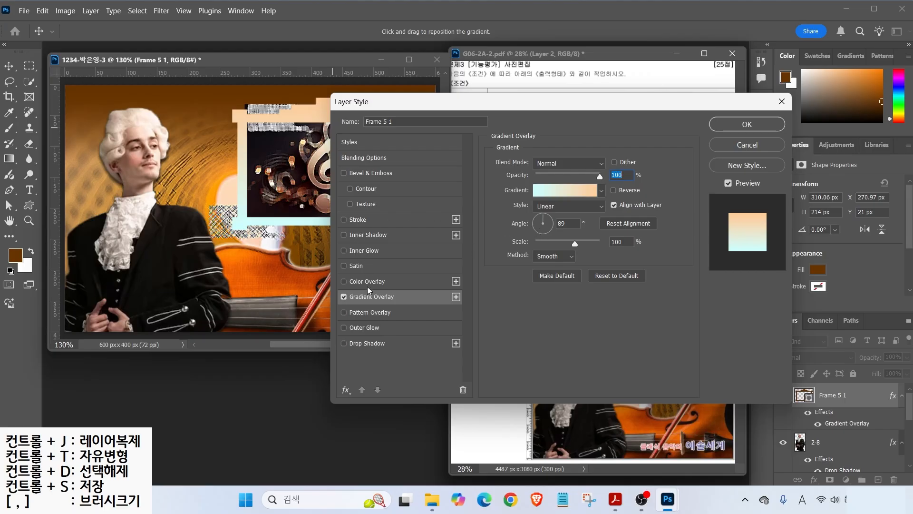
- Add a drop shadow to the Frame 5 1 shape and move it slightly upward
click(361, 344)
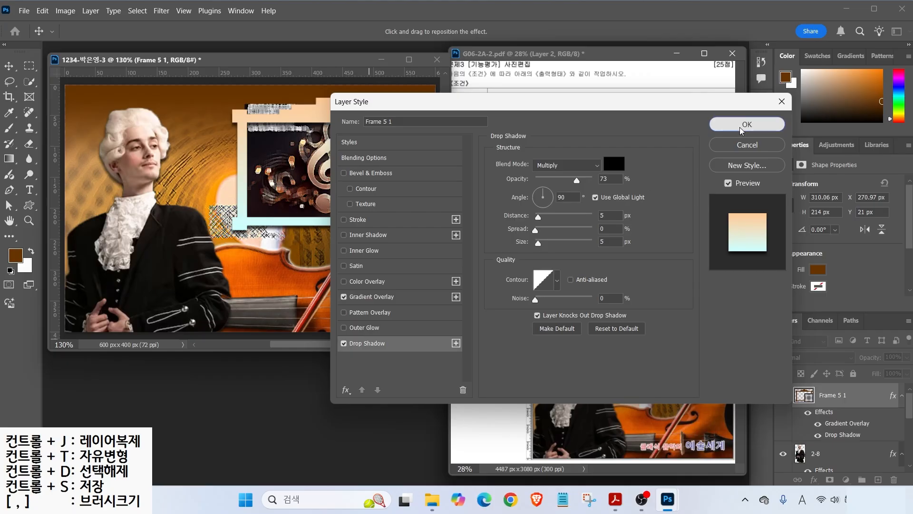
click(747, 125)
drag(322, 118, 321, 105)
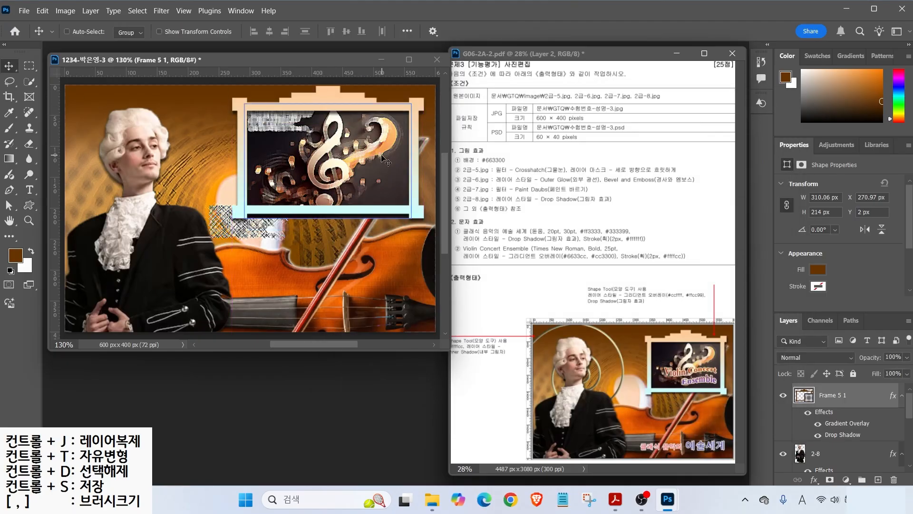
- Scale the Frame 5 1 shape down and shift it up-left
key(ctrl+t)
drag(232, 86, 271, 112)
mouse_move(341, 128)
mouse_down()
mouse_move(336, 109)
mouse_move(345, 110)
mouse_up()
drag(275, 200, 269, 205)
key(Return)
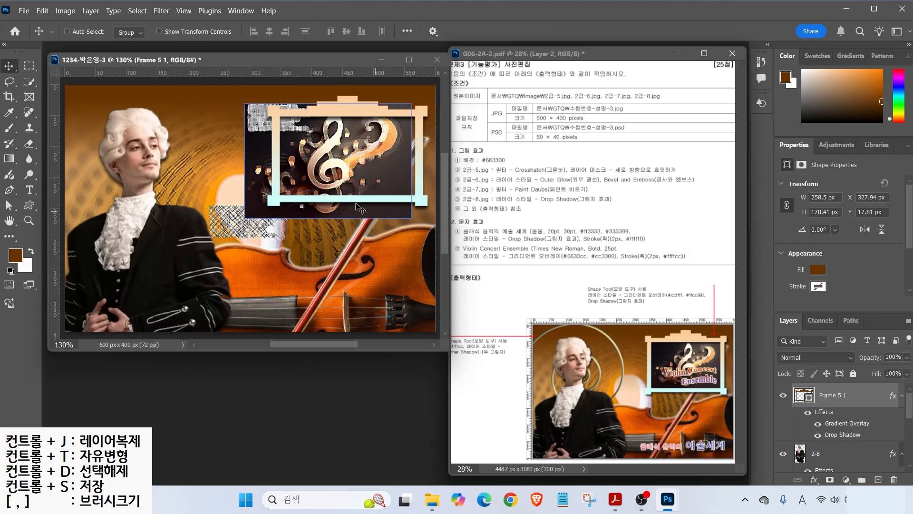
- Scale the 2-7 music image to about 221×152 px inside the frame
scroll(830, 423, down, 3)
click(830, 423)
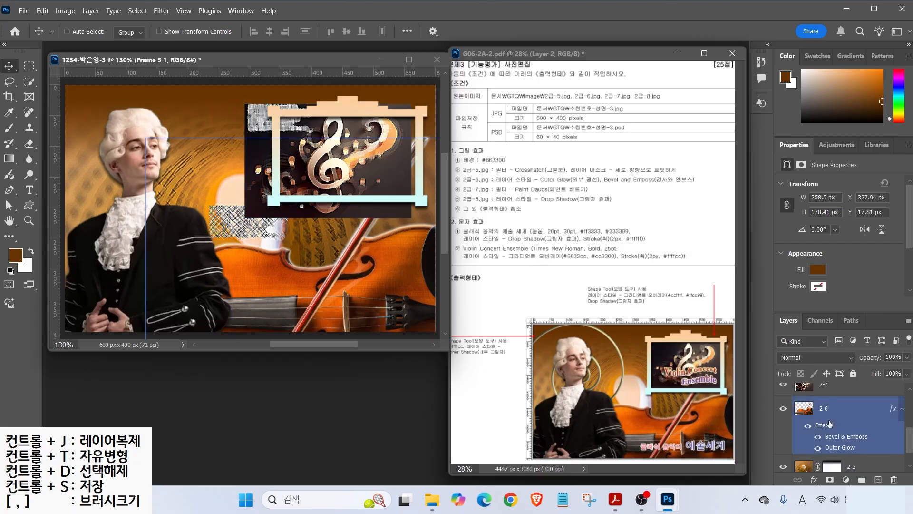
scroll(830, 423, up, 1)
click(830, 422)
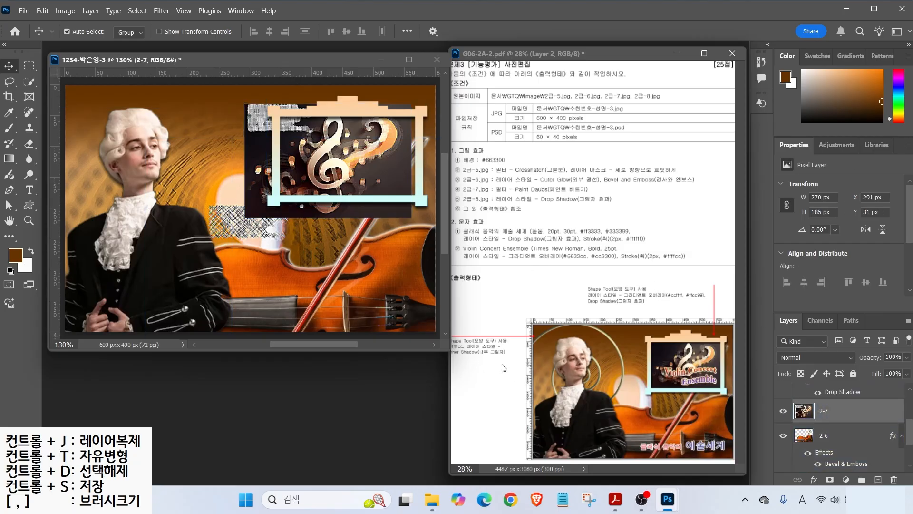
key(ctrl+t)
drag(245, 217, 267, 202)
drag(337, 162, 344, 166)
drag(347, 205, 348, 197)
key(Return)
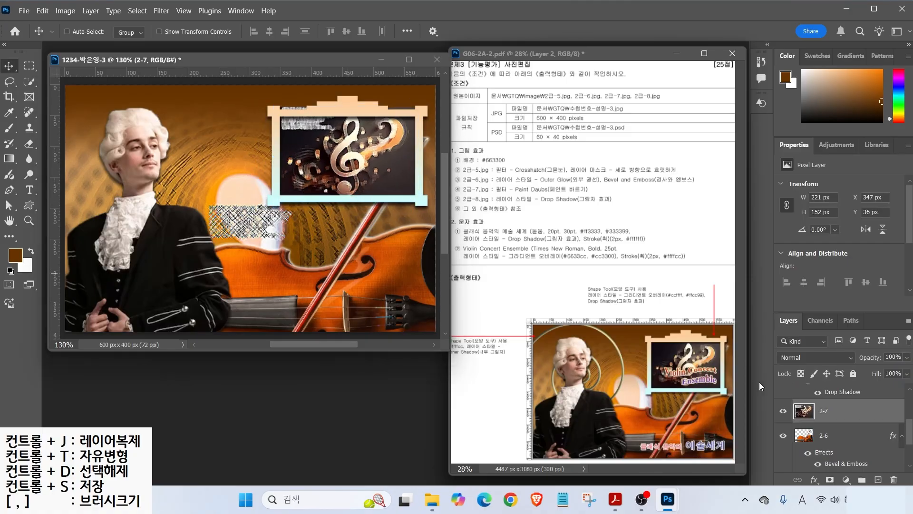
key(alt+bracketright)
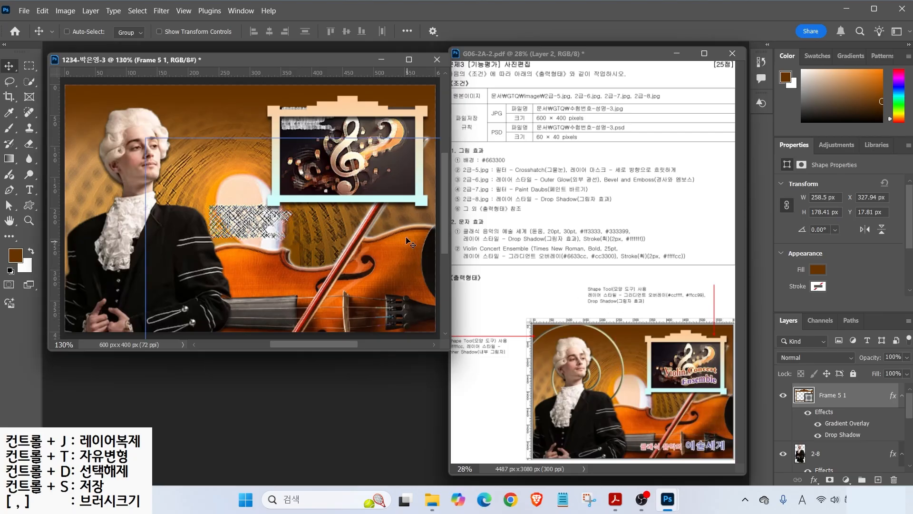
- Draw a Spiral custom shape over the man's head
click(32, 204)
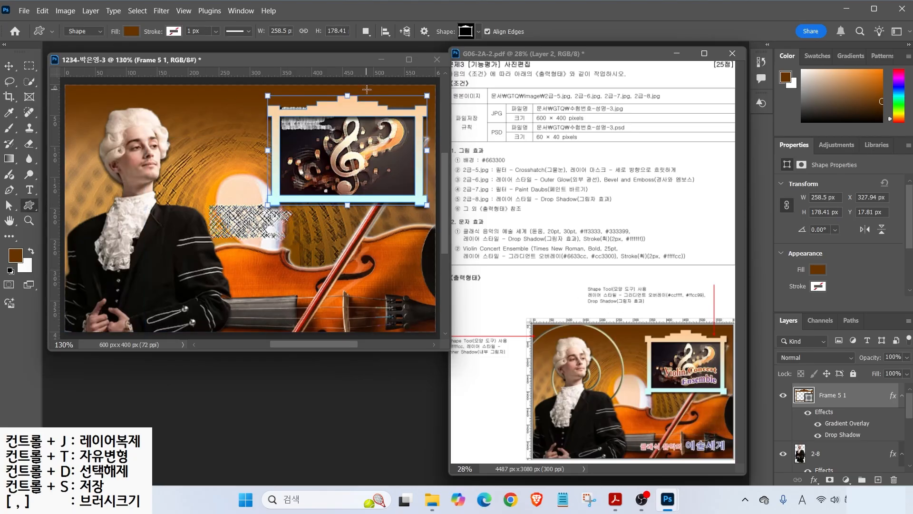
click(465, 32)
scroll(573, 321, down, 10)
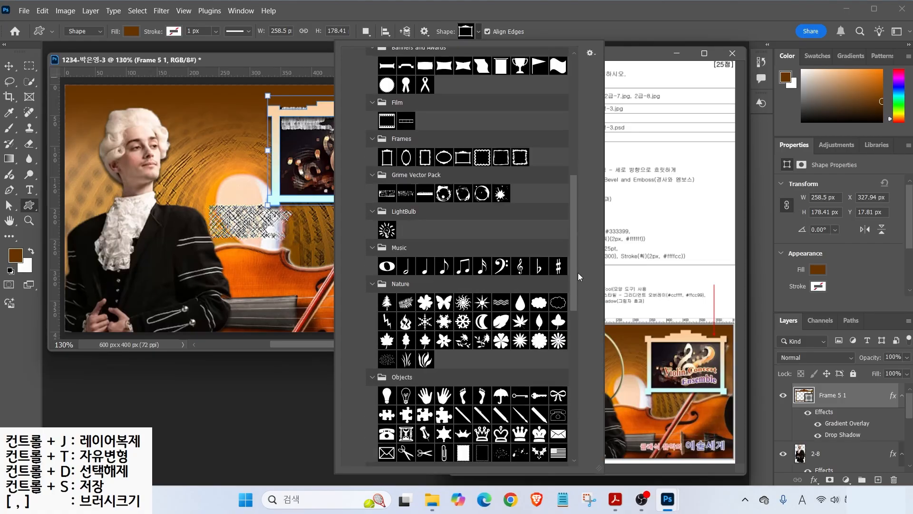
double_click(498, 295)
drag(134, 125, 334, 289)
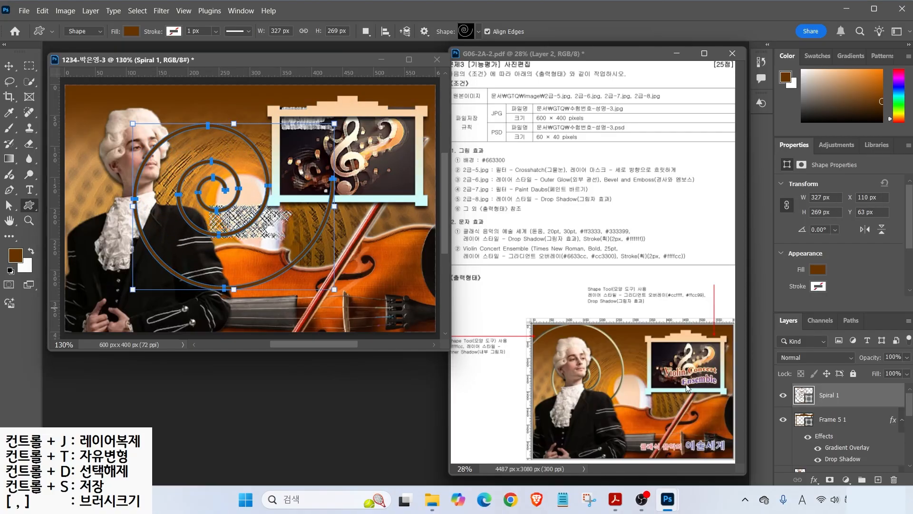
- Fill the spiral with pale yellow #ffffcc and add an Inner Shadow
double_click(802, 394)
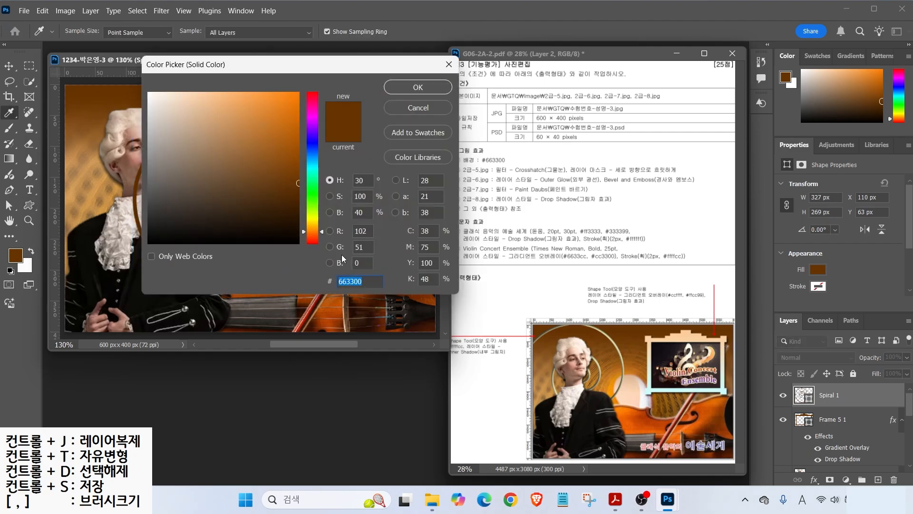
text(ffffcc)
key(Return)
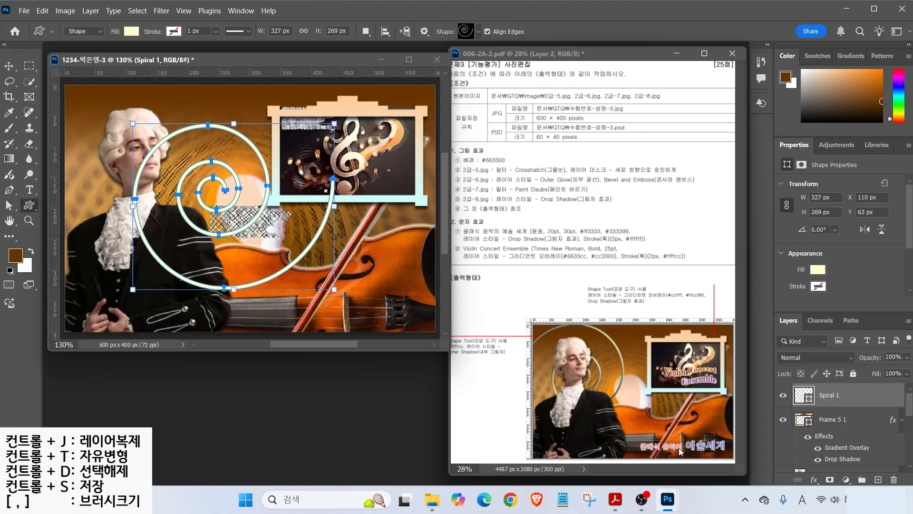
click(813, 479)
click(833, 403)
key(Return)
- Rotate the spiral and move it to the upper left
key(v)
key(ctrl+t)
drag(259, 217, 157, 195)
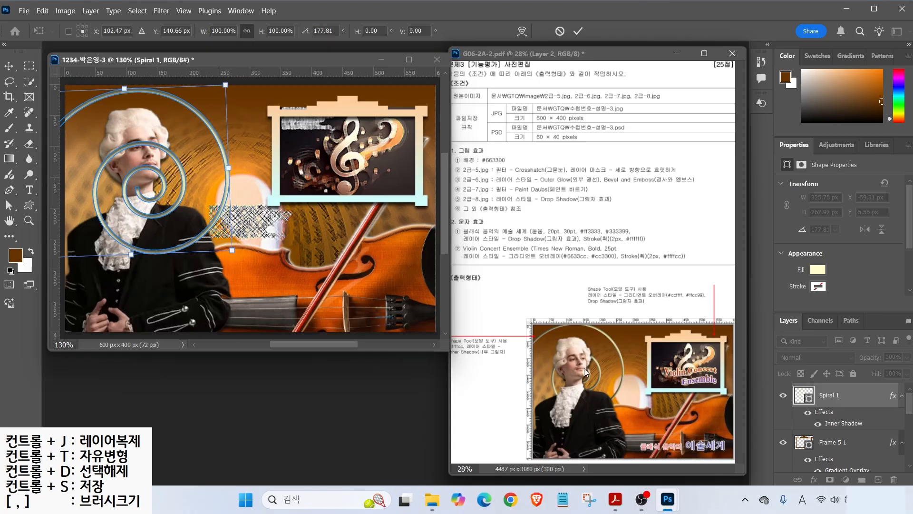
click(847, 443)
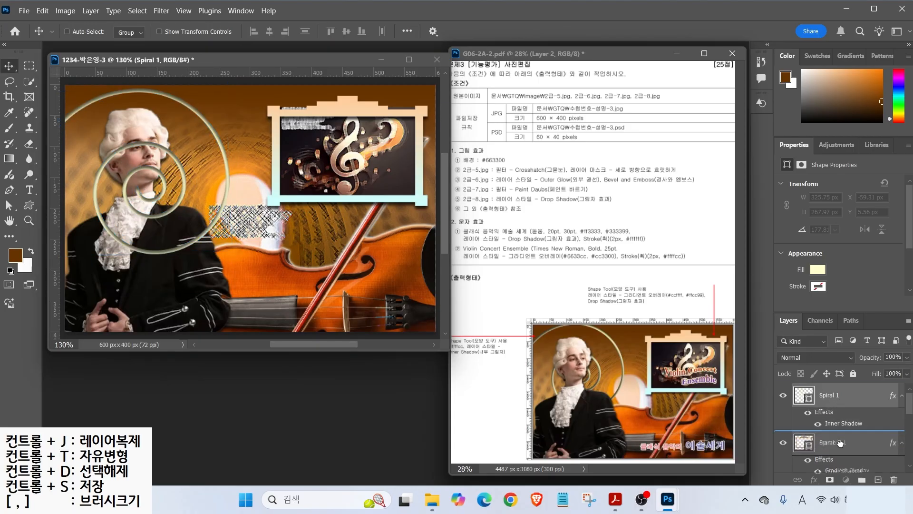
- Move the 2-8 man layer above Spiral 1 and nudge the spiral up
scroll(846, 430, down, 2)
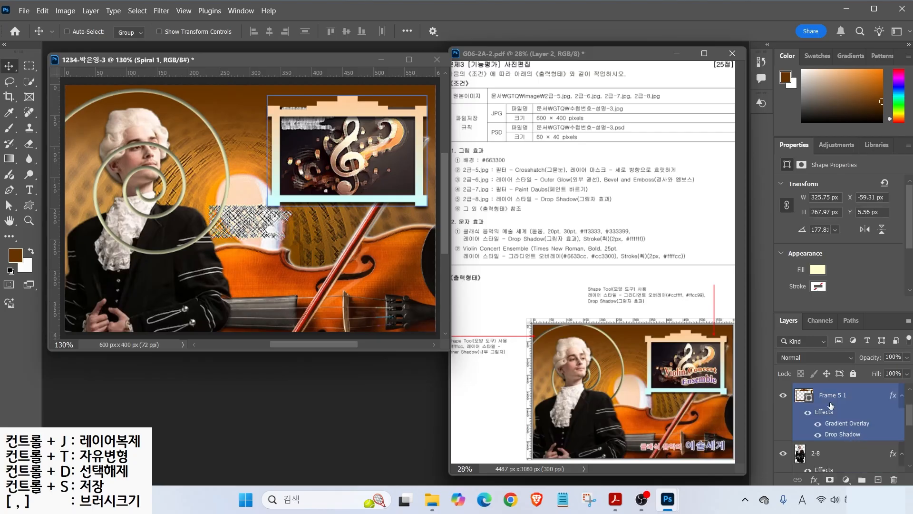
click(823, 454)
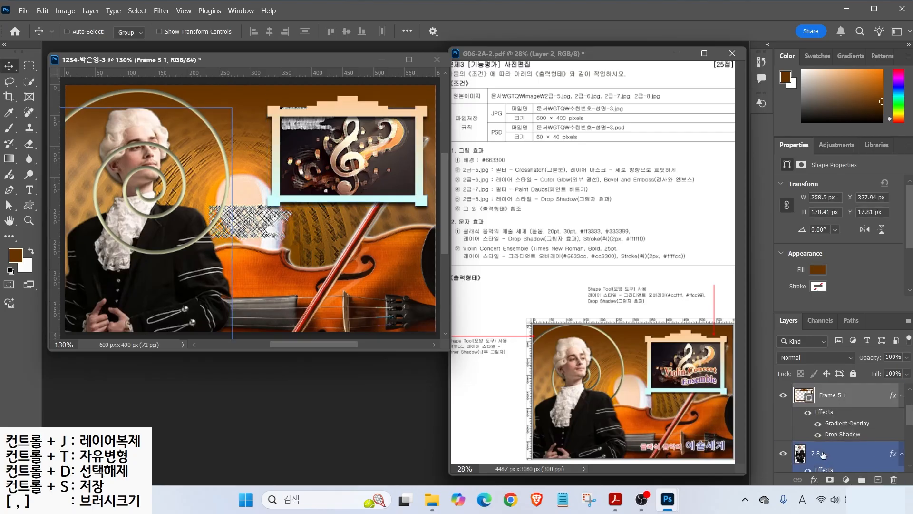
drag(823, 454, 830, 415)
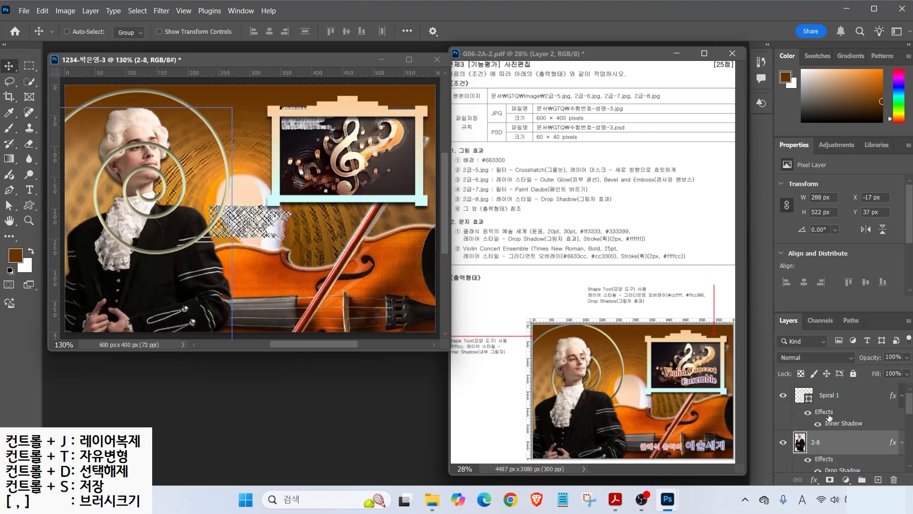
drag(823, 442, 823, 388)
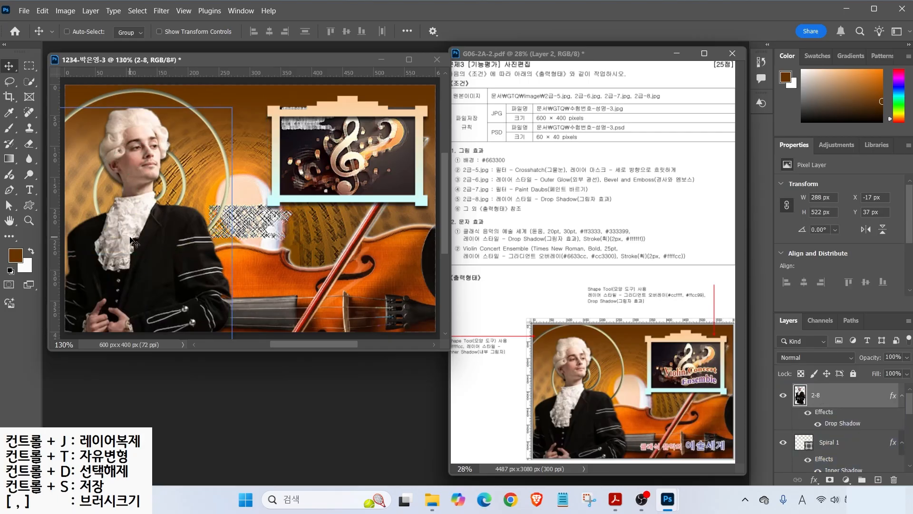
key(alt+bracketleft)
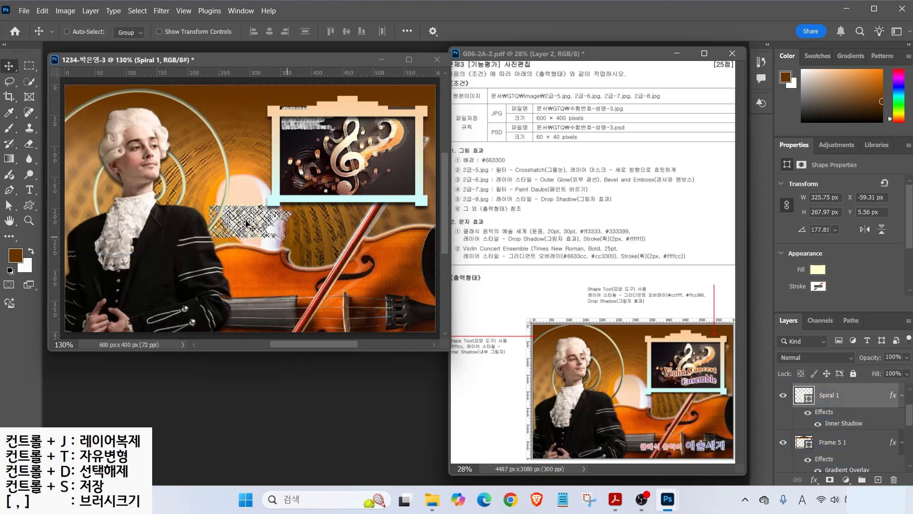
key(Up)
key(Up)
key(Up)
key(Up)
key(Up)
key(Up)
key(Up)
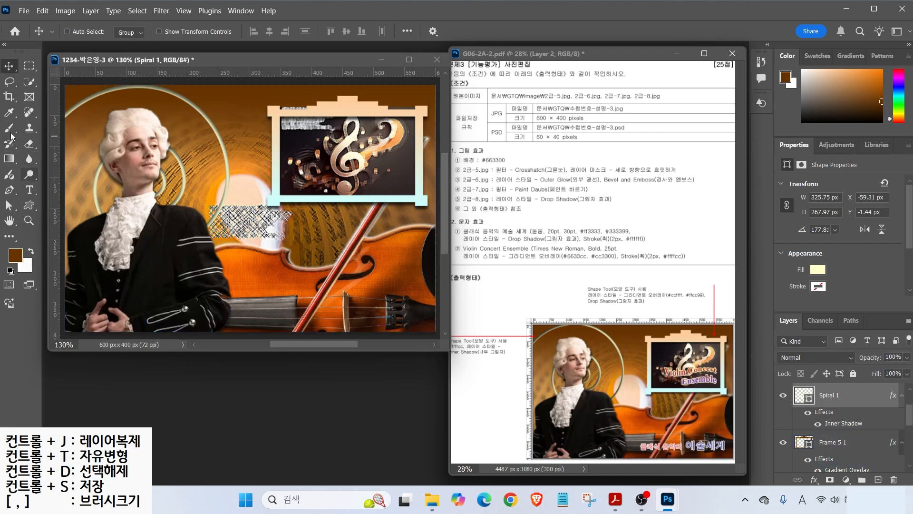
click(29, 189)
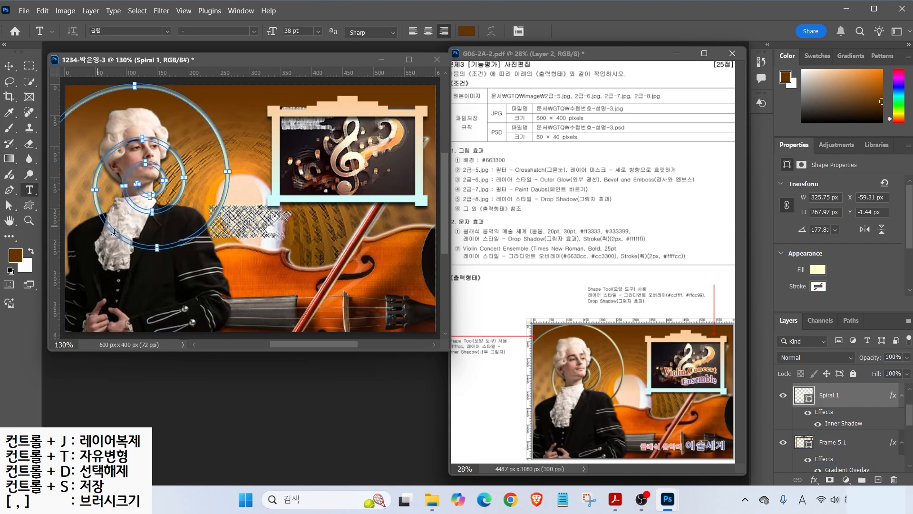
- Type the left-aligned Korean title '클래식 음악의 예술 세계' at the upper left
click(195, 169)
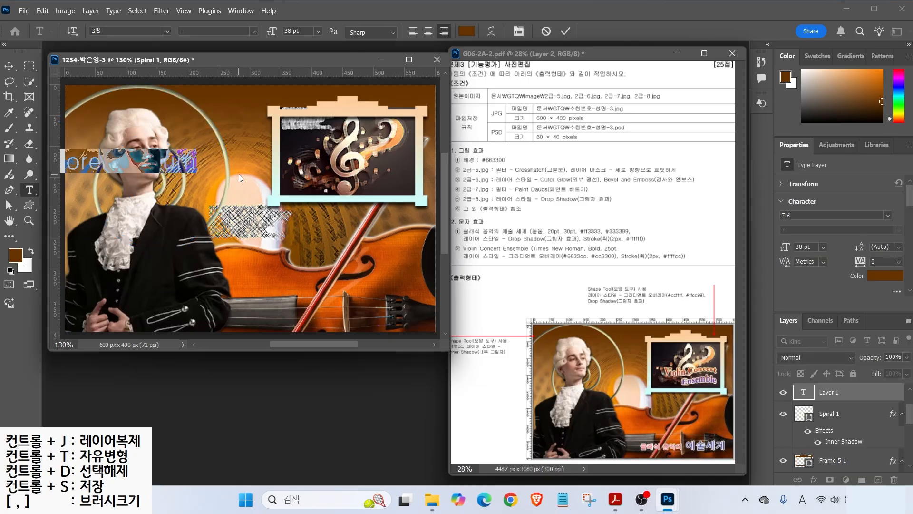
click(414, 31)
key(Hangul)
text(클래식 음악의 예)
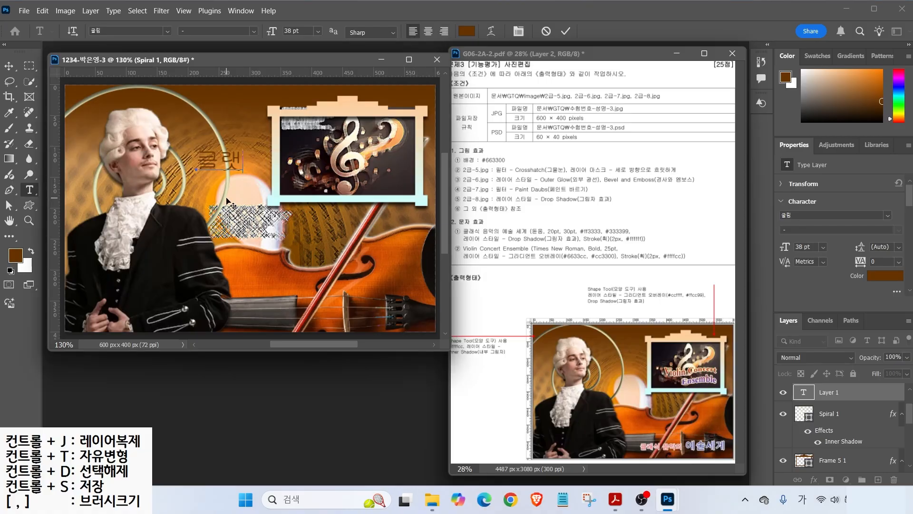
text(술 세계)
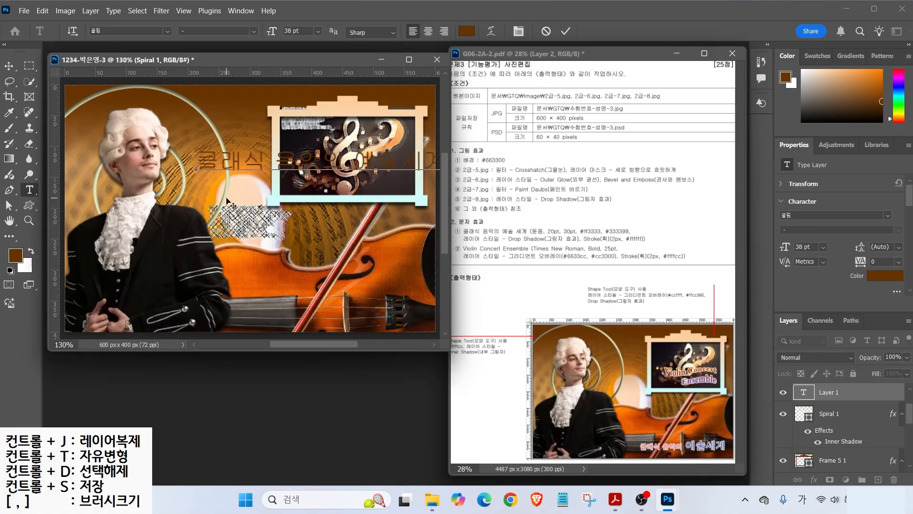
click(231, 205)
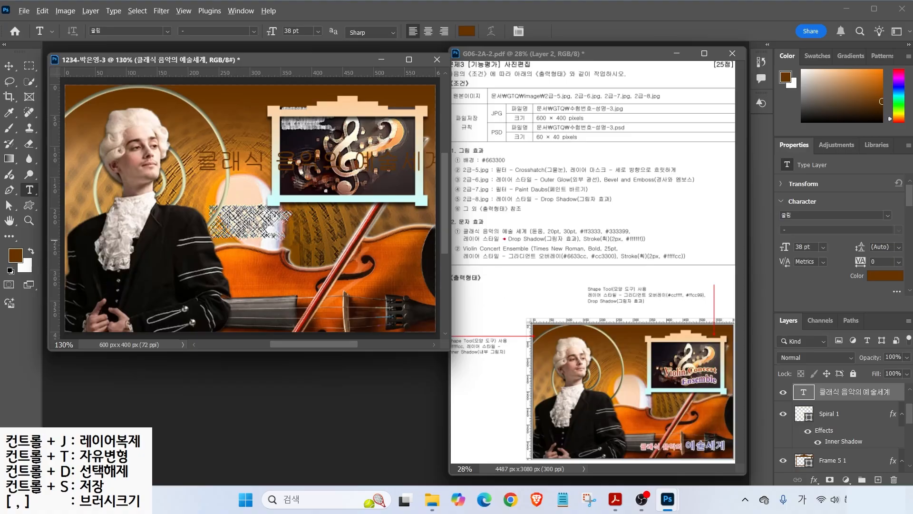
- Set the title to 20 pt in red #ff3333
mouse_move(545, 229)
mouse_down()
mouse_move(571, 202)
mouse_move(618, 207)
mouse_up()
drag(567, 235, 584, 235)
mouse_move(666, 424)
mouse_down()
mouse_move(671, 462)
mouse_move(681, 460)
mouse_up()
drag(698, 426, 693, 433)
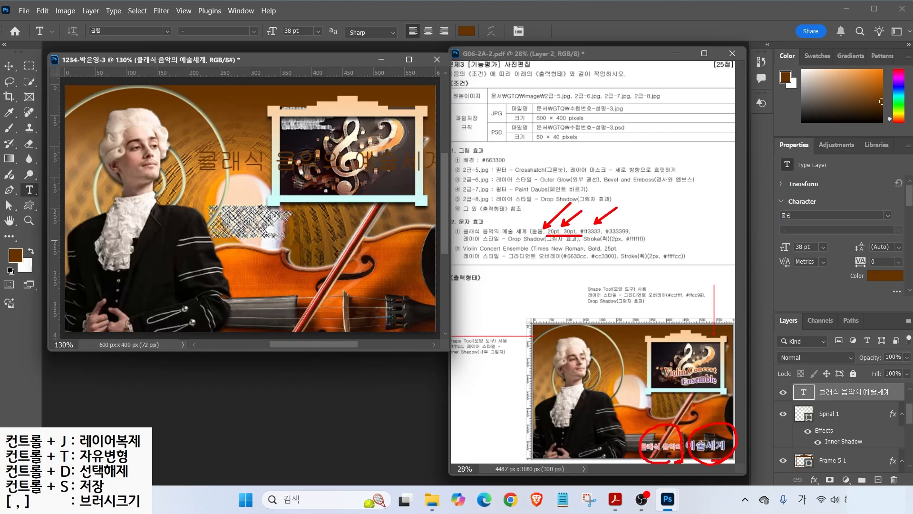
key(Escape)
key(shift+Tab)
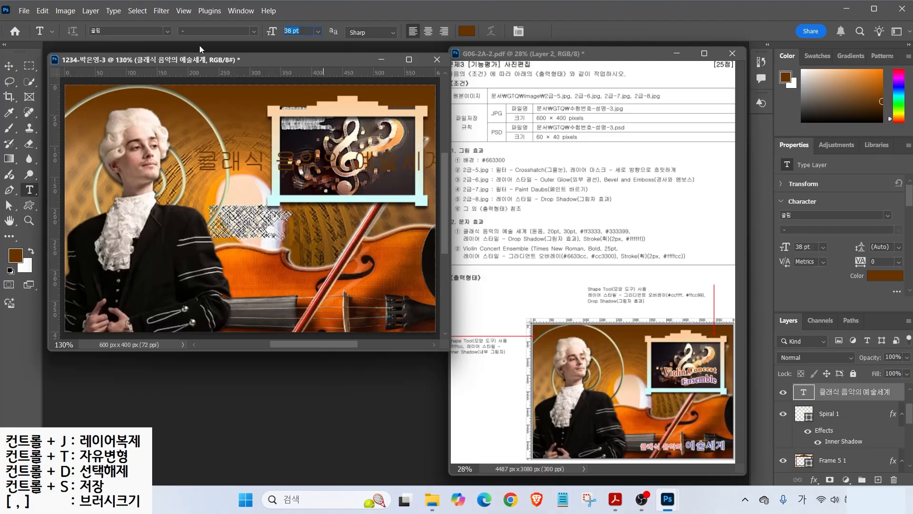
text(20)
key(Return)
text(f)
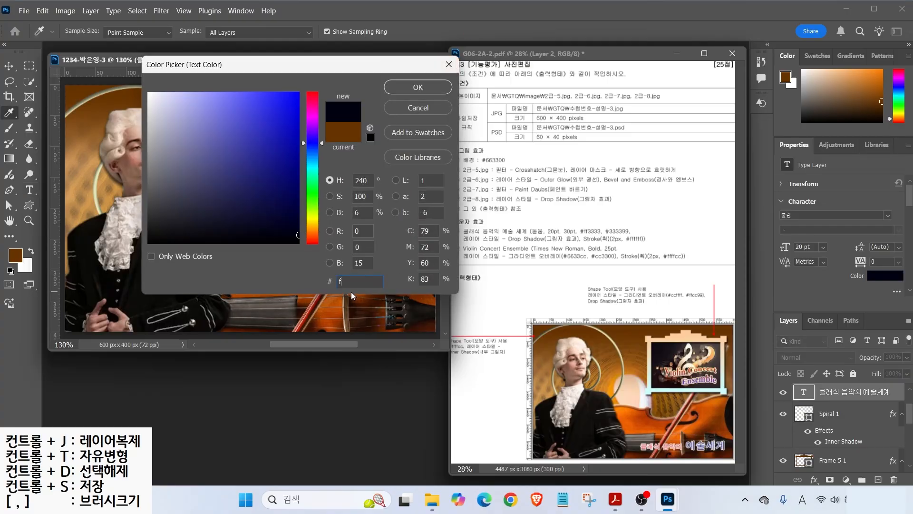
text(f3333)
key(Return)
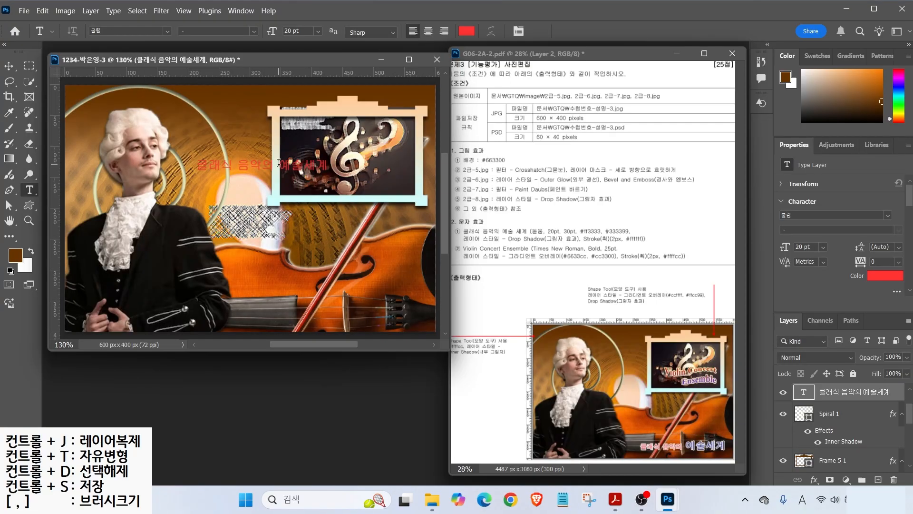
- Make the word 예술세계 30 pt in dark grey #333333
drag(279, 163, 335, 165)
drag(303, 32, 178, 32)
text(30)
key(Return)
click(467, 31)
text(333333)
key(Return)
- Give the title a white Stroke and Drop Shadow, then move it lower right
click(815, 482)
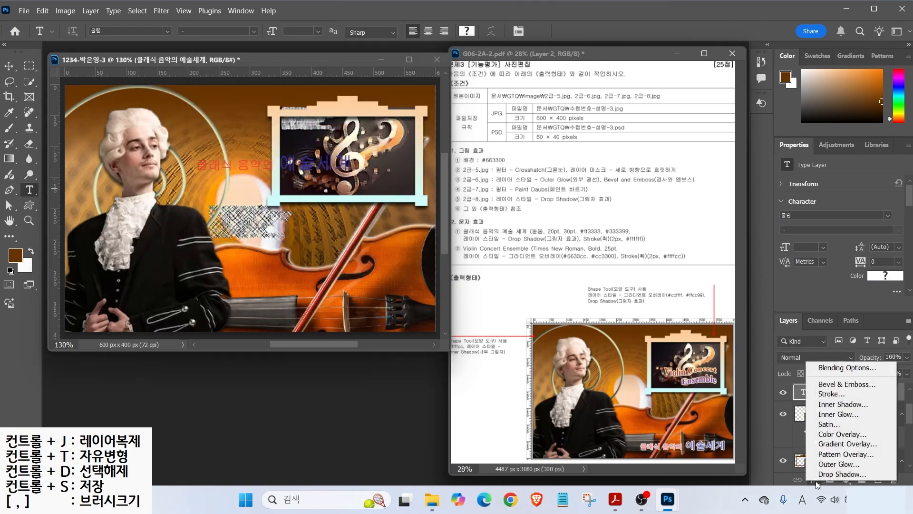
click(833, 393)
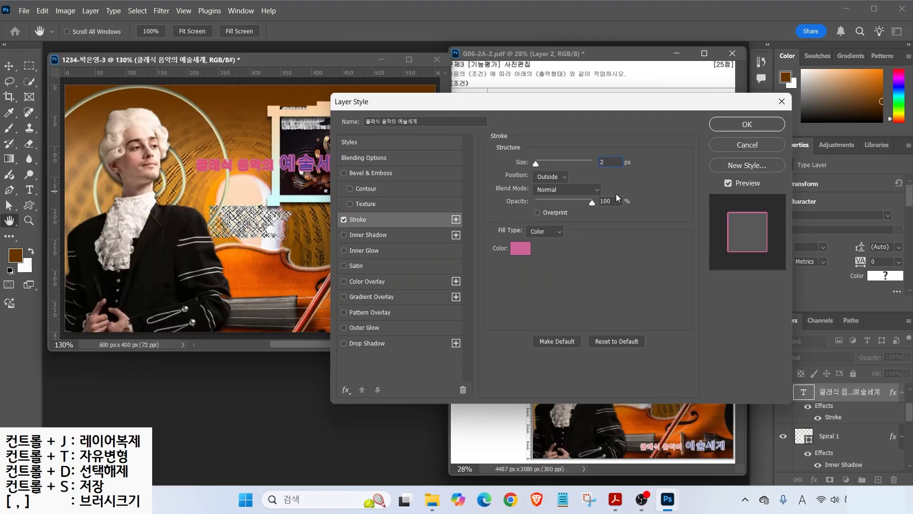
click(520, 247)
click(137, 81)
click(417, 87)
click(366, 343)
click(746, 125)
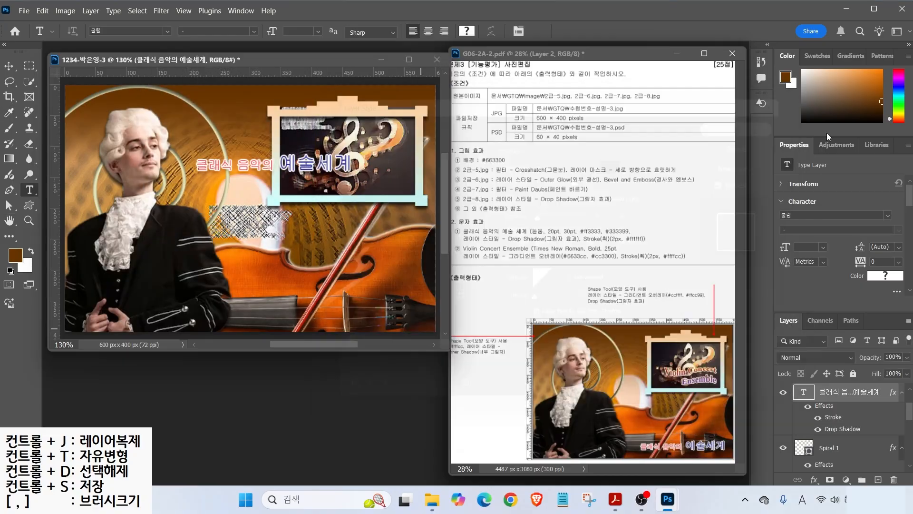
drag(253, 169, 328, 319)
- Add 'Violine Concert Ensemble' as two-line text near the framed picture
key(t)
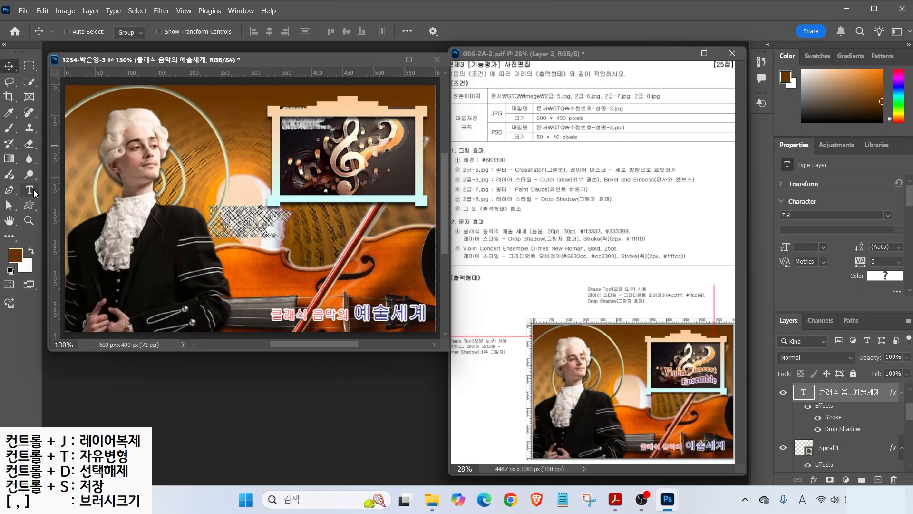
click(205, 189)
text(Vi)
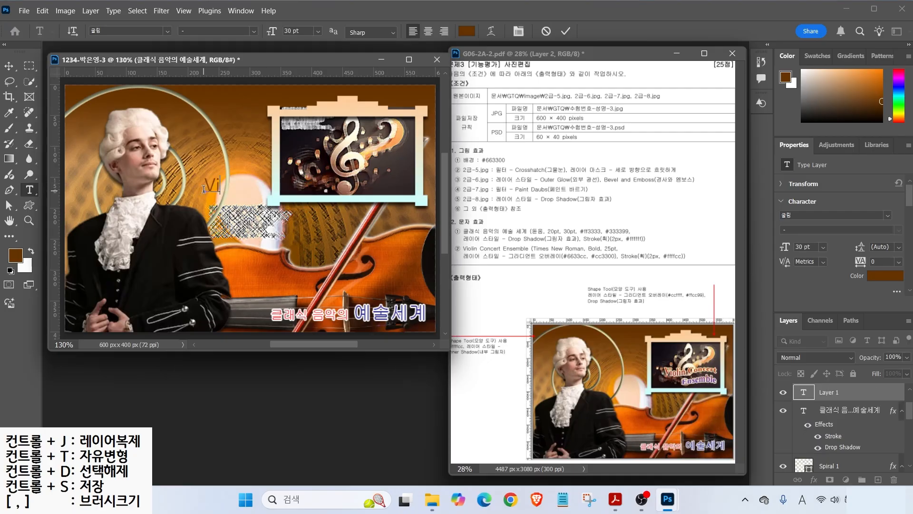
text(oline Concert Ensemble)
key(ctrl+Return)
key(v)
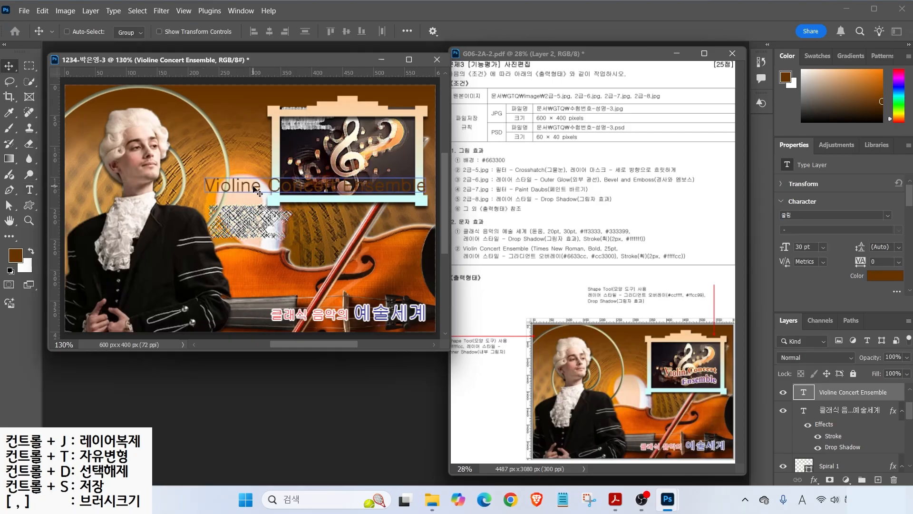
drag(257, 190, 285, 149)
key(t)
click(325, 148)
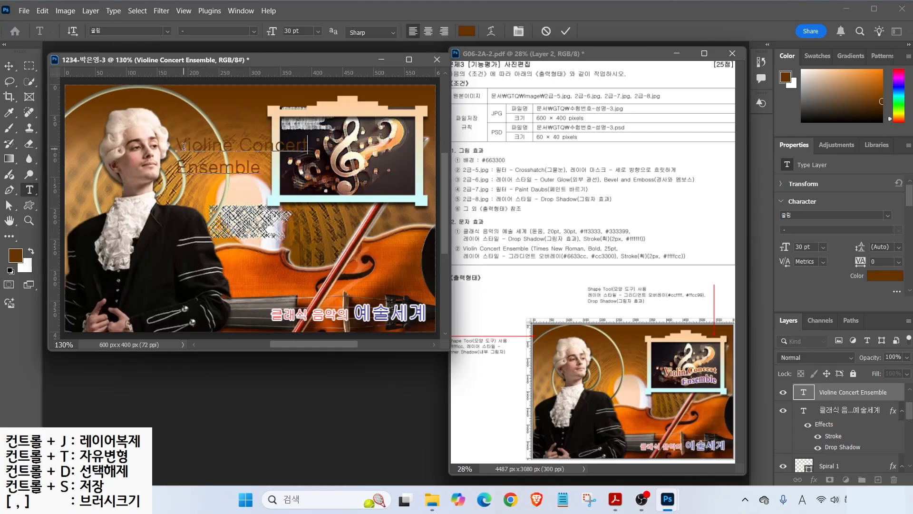
key(ctrl+Return)
- Set the text to Times New Roman Bold 25 pt and place it on the framed picture
click(168, 32)
click(168, 32)
click(167, 33)
click(226, 157)
click(254, 31)
click(200, 72)
key(Tab)
text(25)
key(Return)
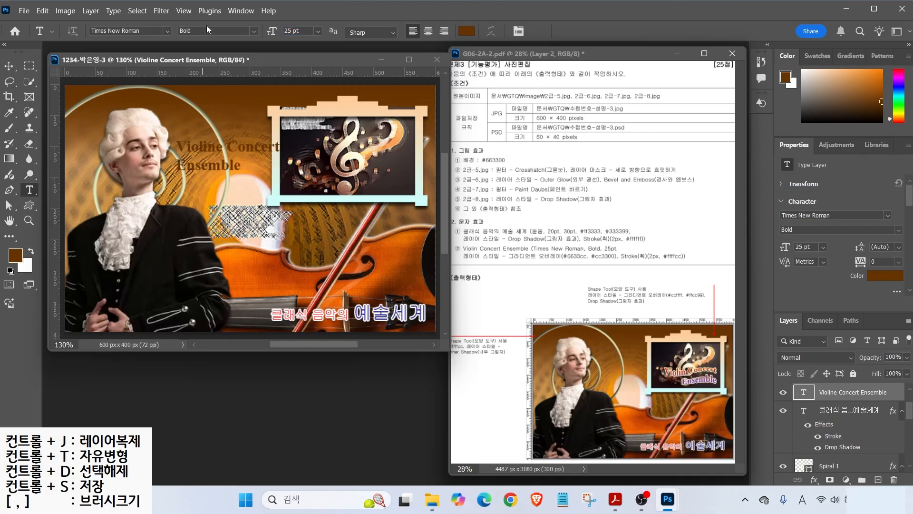
key(v)
drag(196, 157, 356, 171)
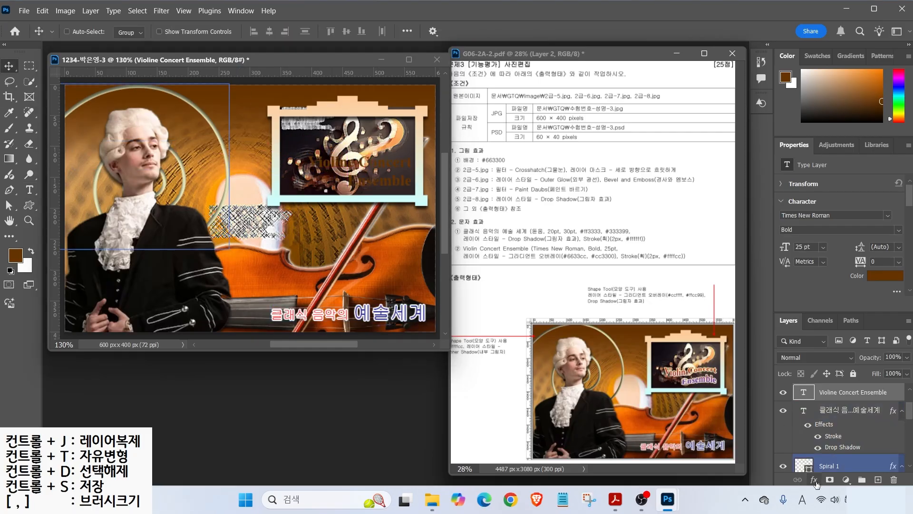
- Give the Violine Concert Ensemble text a purple-to-red Gradient Overlay
click(814, 479)
click(823, 440)
click(563, 190)
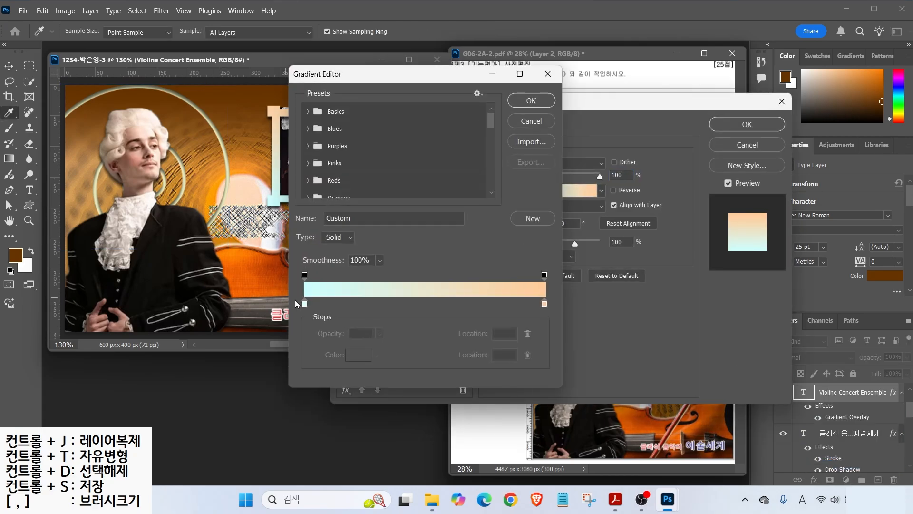
double_click(305, 303)
key(ctrl+v)
key(Return)
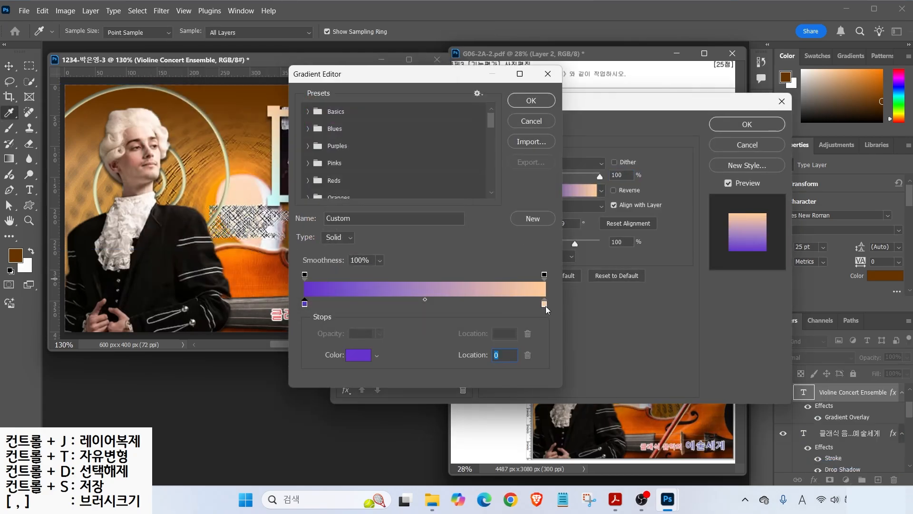
double_click(544, 303)
key(ctrl+v)
key(Return)
click(531, 101)
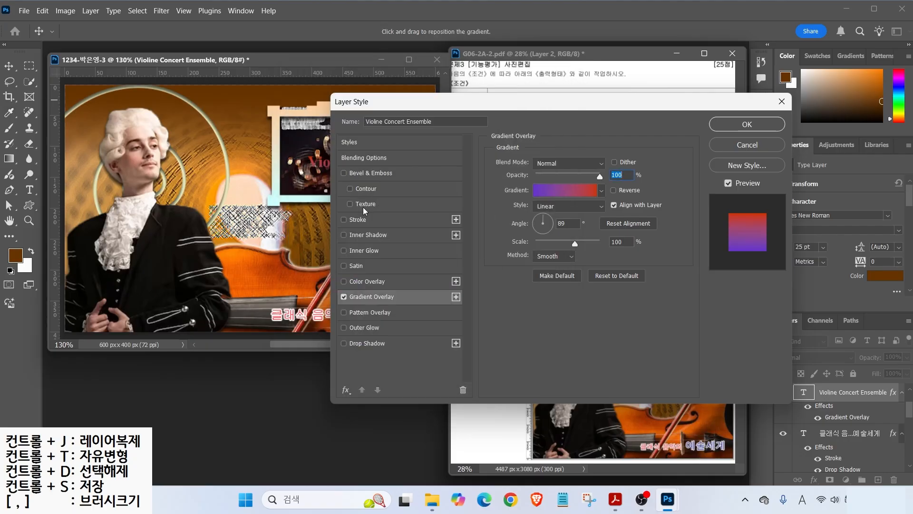
- Add a pale yellow #ffffcc stroke to the text
click(357, 219)
click(521, 248)
text(ffc)
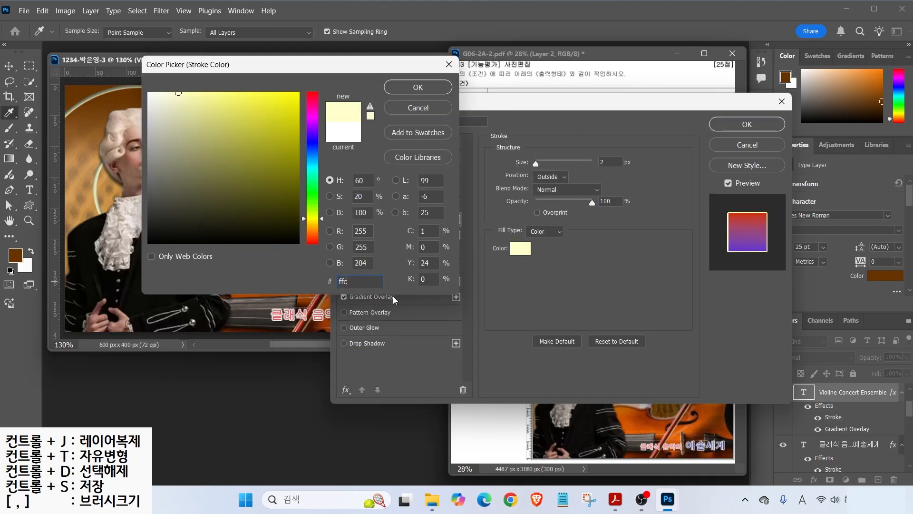
key(Return)
key(Return)
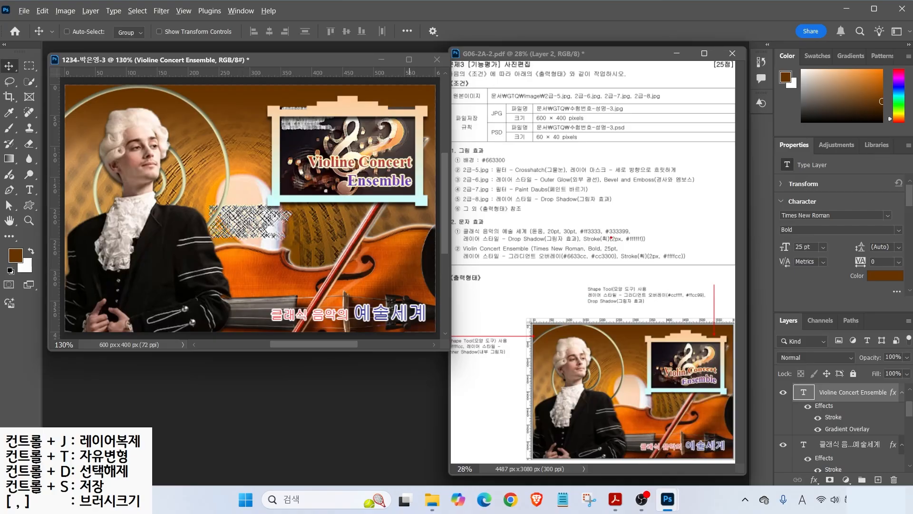
drag(513, 265, 671, 265)
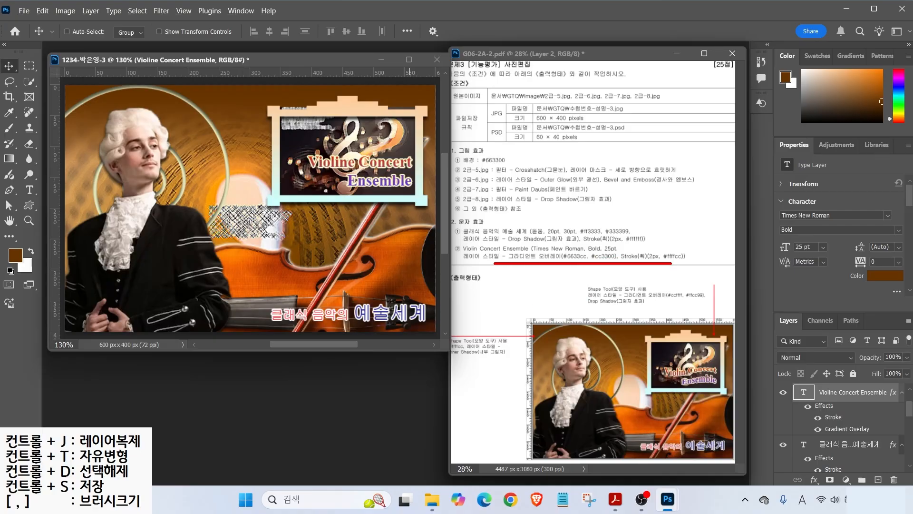
drag(297, 153, 421, 189)
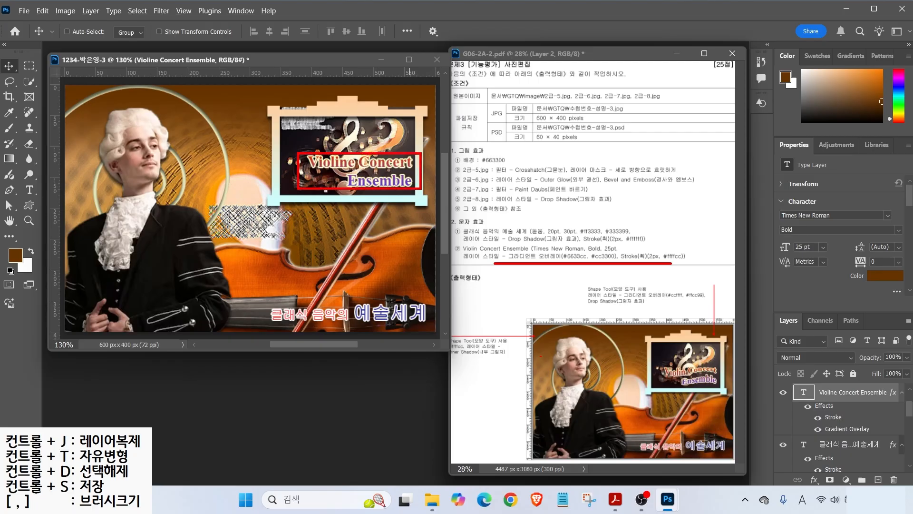
drag(661, 359, 723, 386)
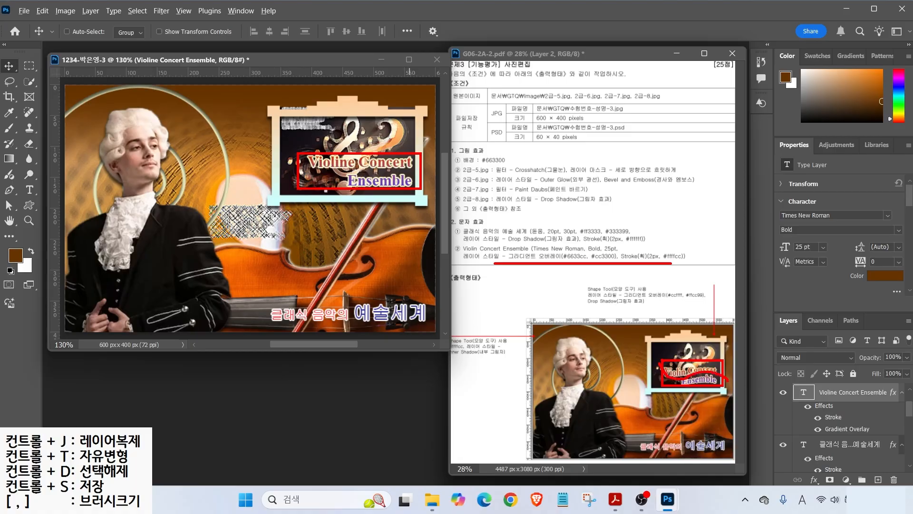
key(Escape)
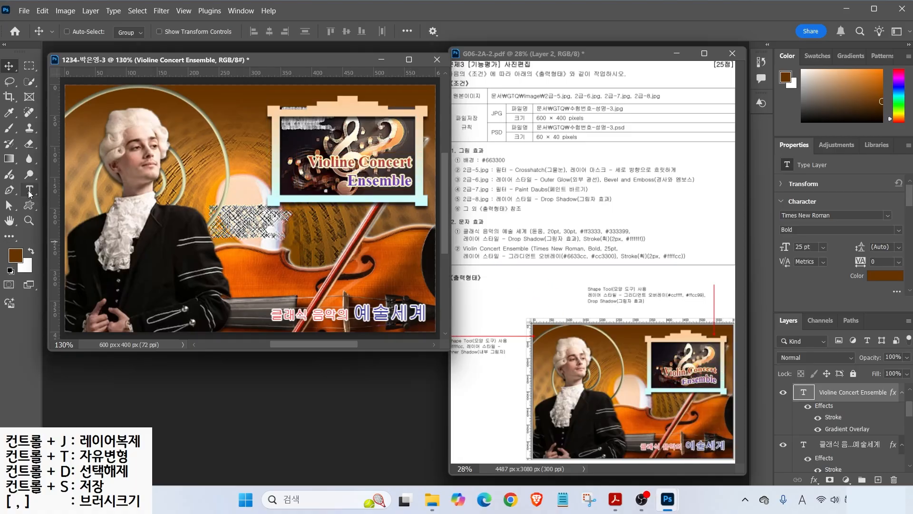
click(29, 191)
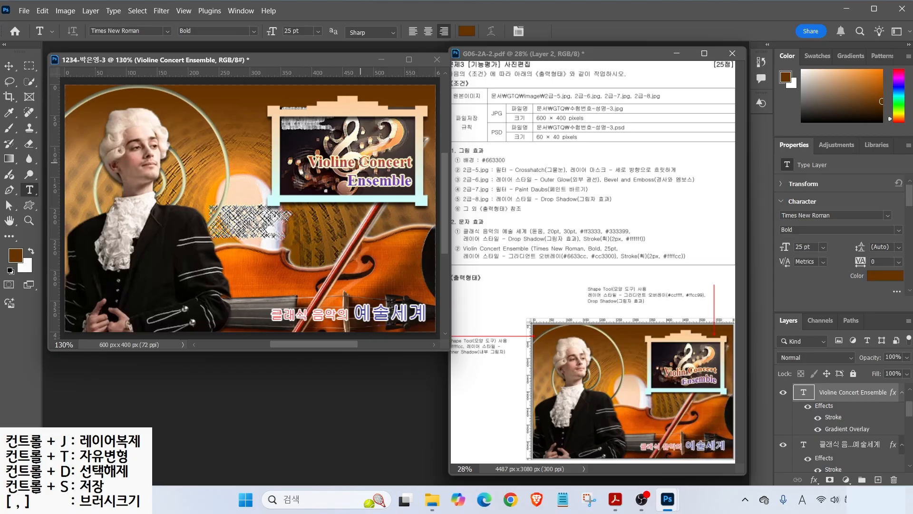
- Warp the Violine Concert Ensemble text with the Wave style, horizontal, Bend +50
click(362, 161)
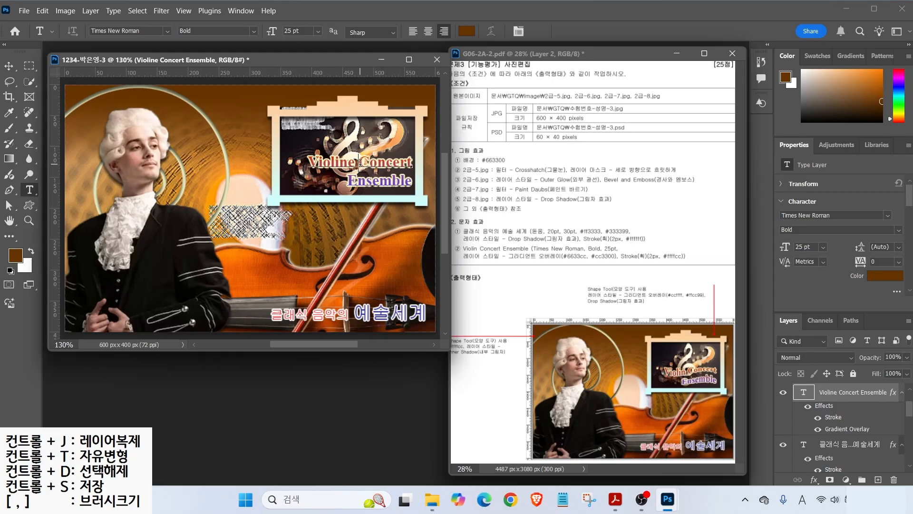
click(491, 32)
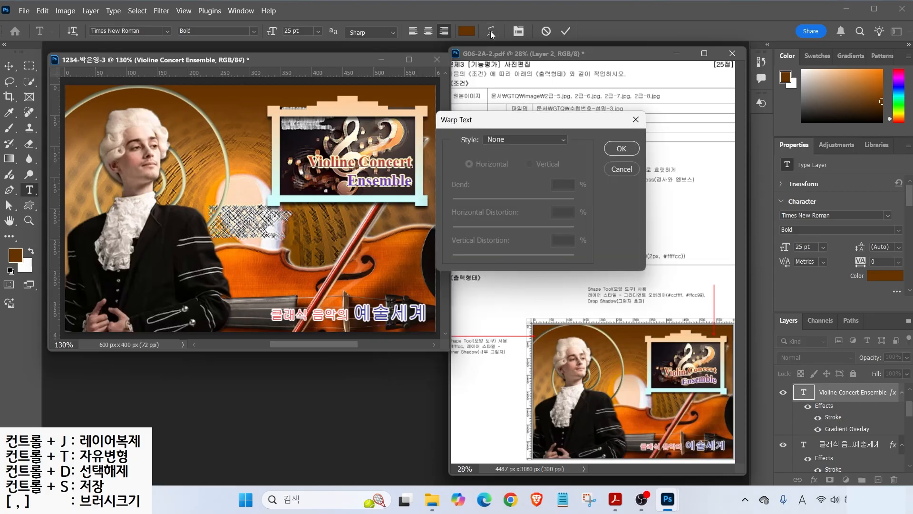
click(530, 139)
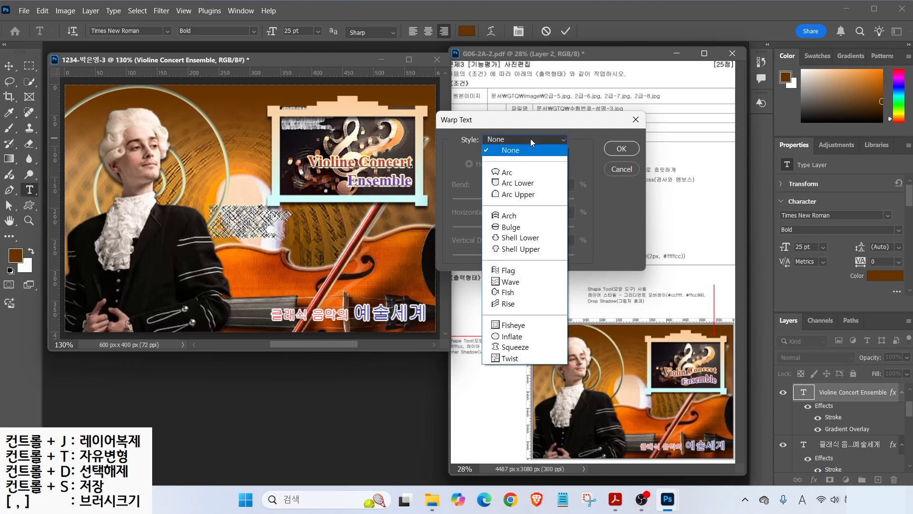
click(514, 284)
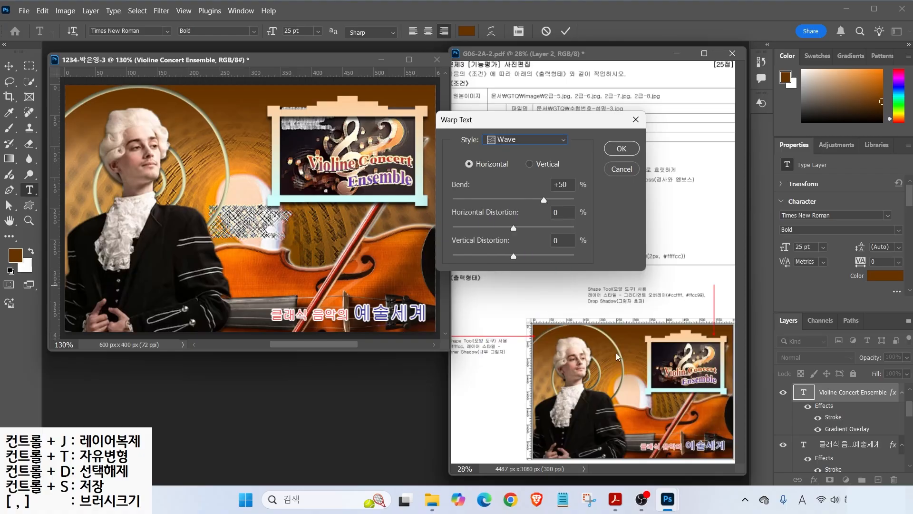
click(620, 151)
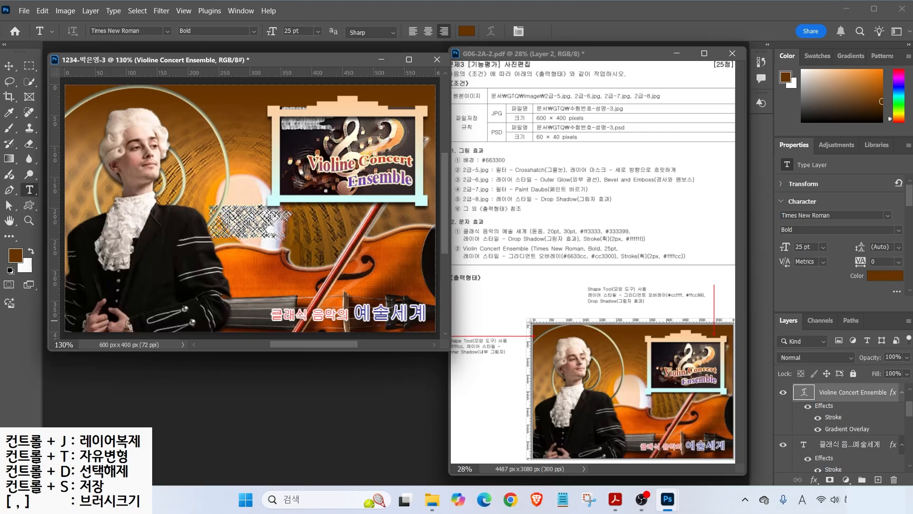
scroll(910, 412, up, 3)
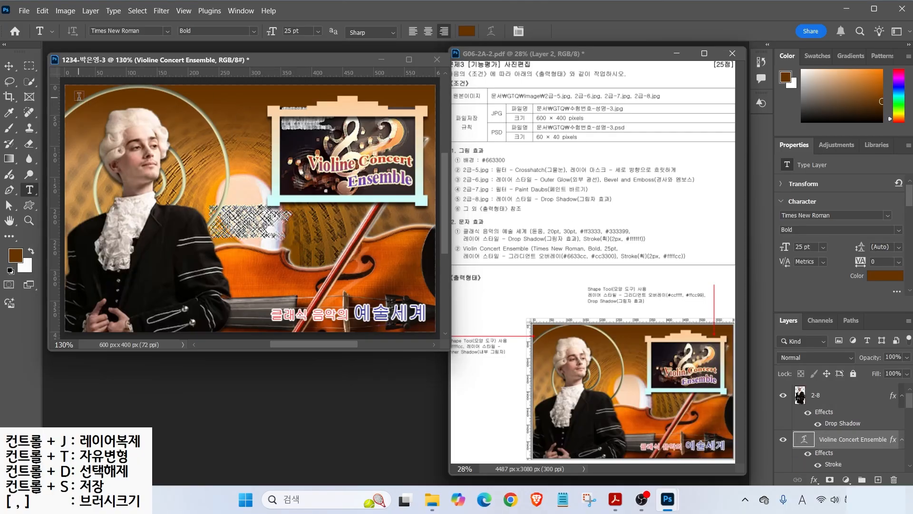
- Save the poster as a PSD in the GTQ folder
key(ctrl+s)
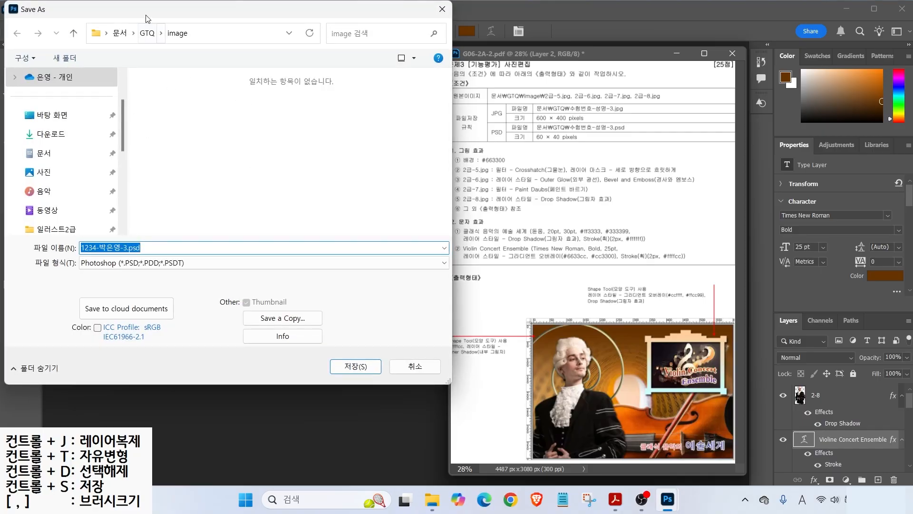
click(147, 33)
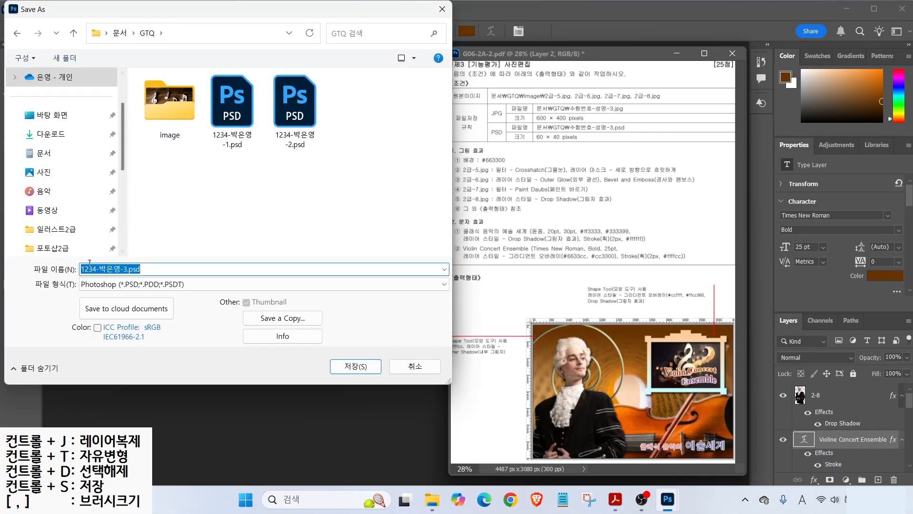
click(354, 367)
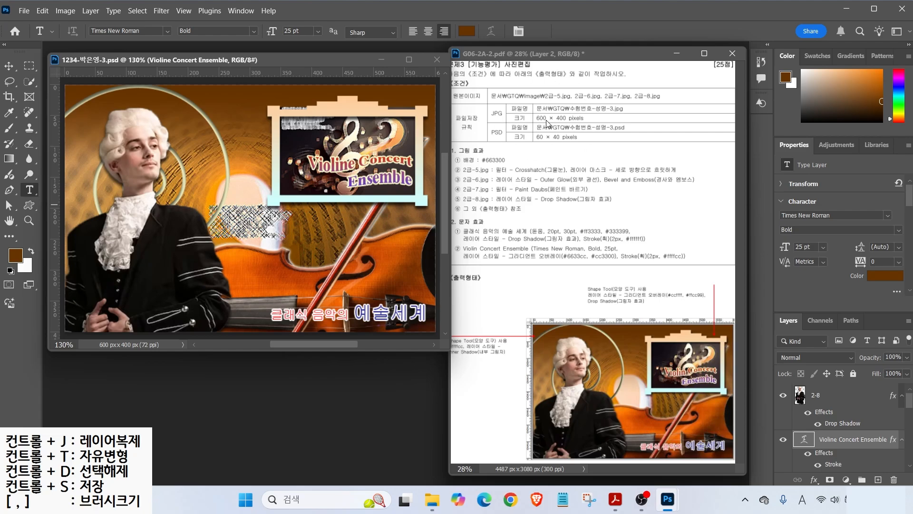
- Save a JPEG copy in GTQ without the ' copy' suffix in its name
click(24, 10)
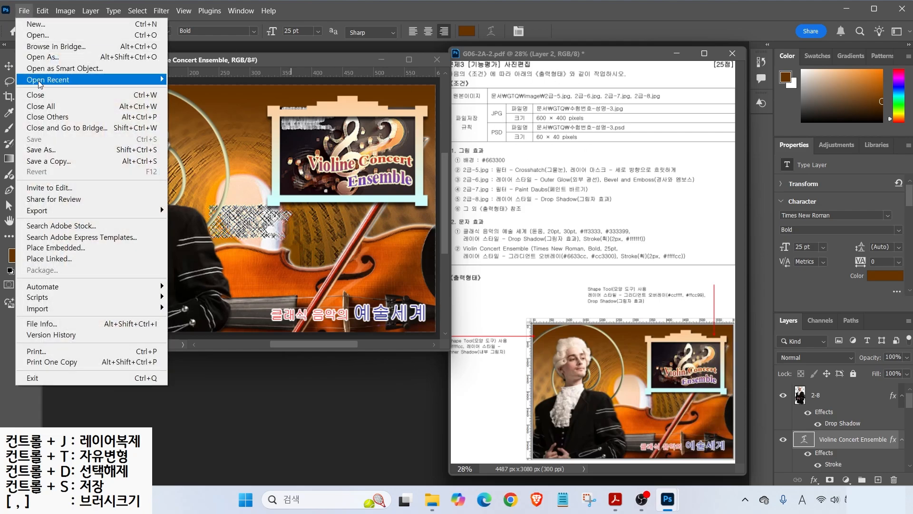
click(143, 149)
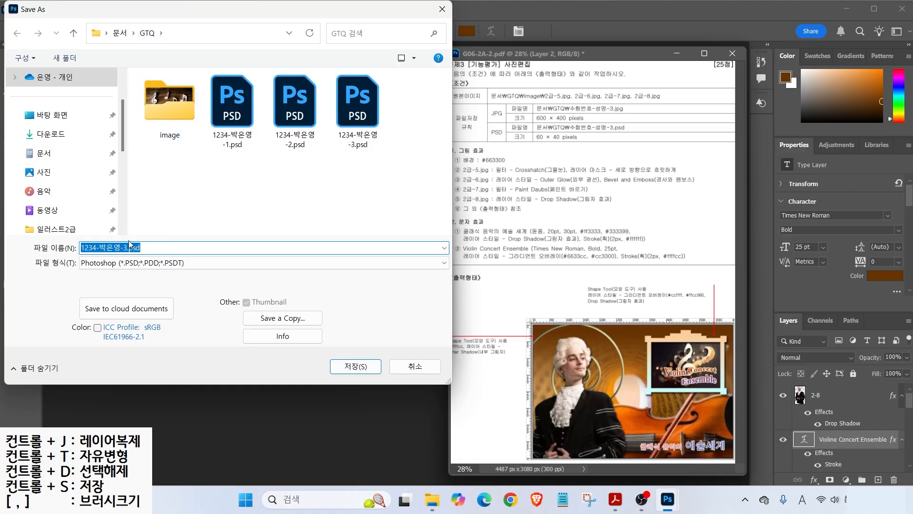
click(131, 262)
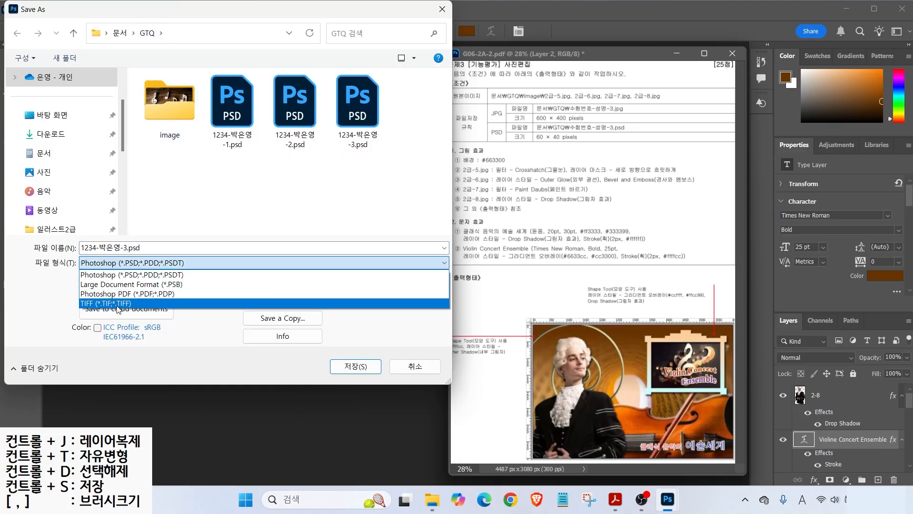
click(106, 274)
click(276, 319)
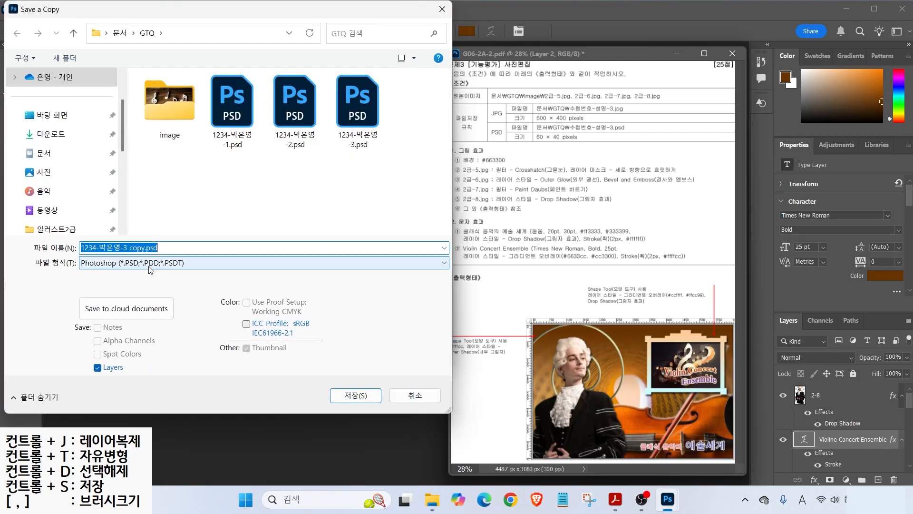
click(118, 263)
click(119, 363)
click(187, 246)
key(BackSpace)
key(BackSpace)
key(BackSpace)
key(BackSpace)
key(BackSpace)
key(BackSpace)
key(BackSpace)
key(BackSpace)
key(BackSpace)
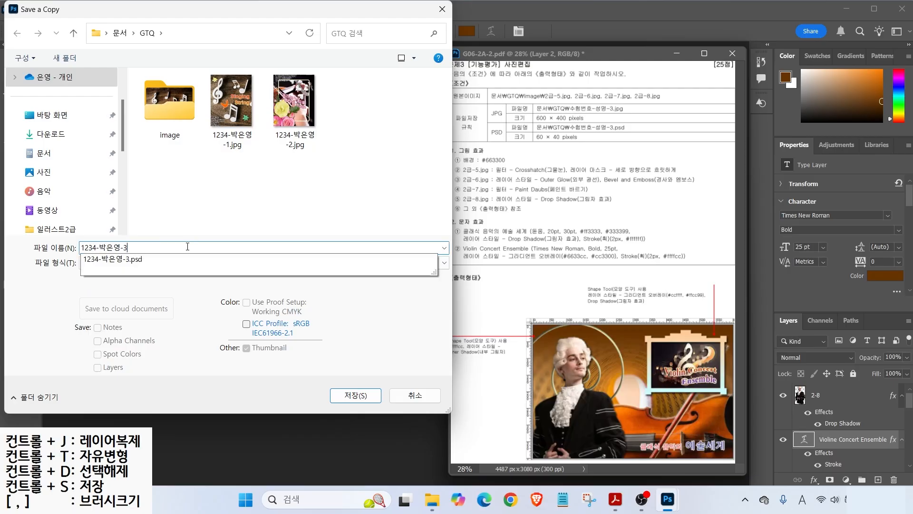
key(Return)
key(Return)
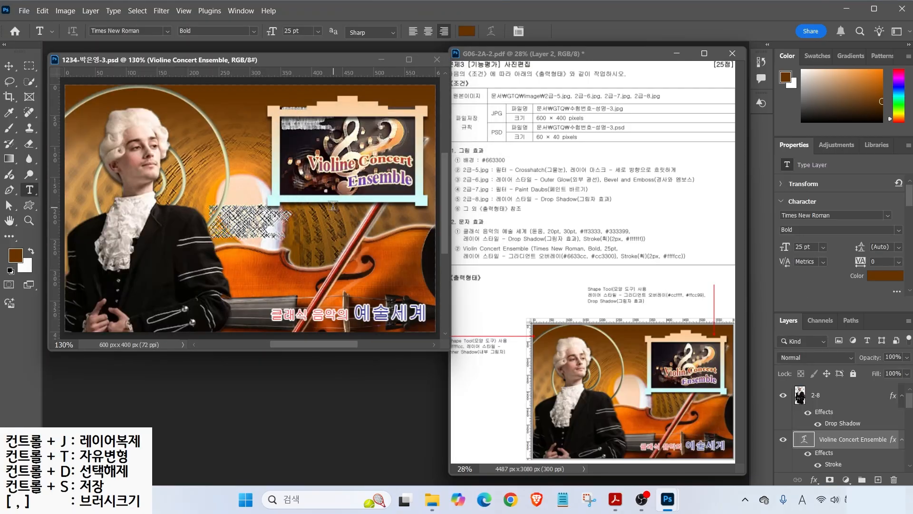
- Resize the poster to 60 × 40 px in Image Size
click(72, 12)
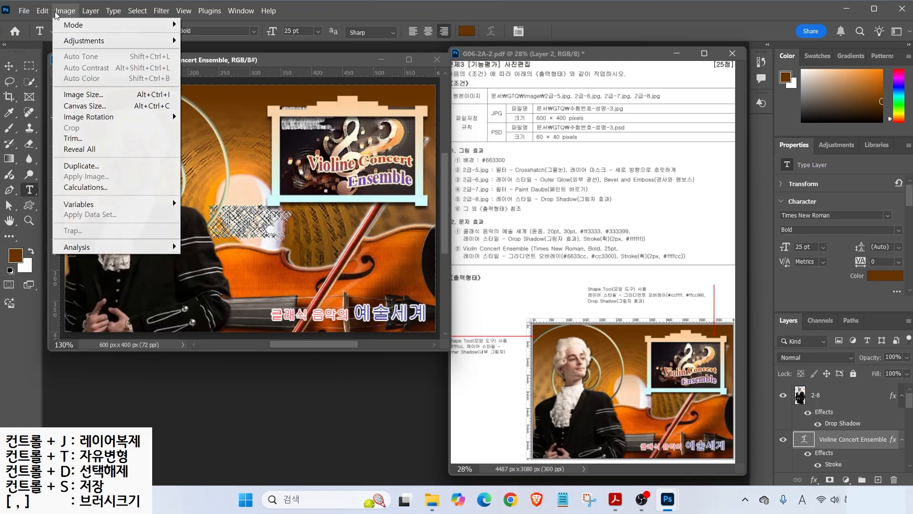
click(83, 94)
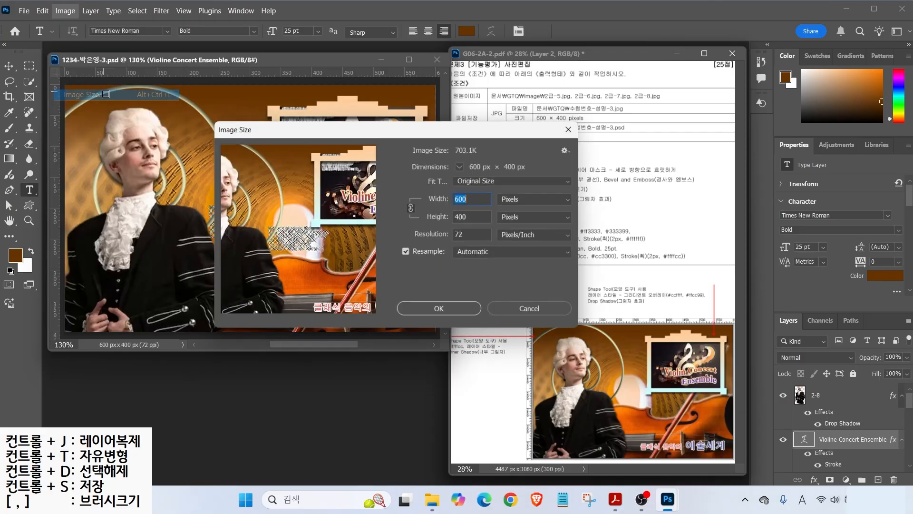
text(60)
key(Return)
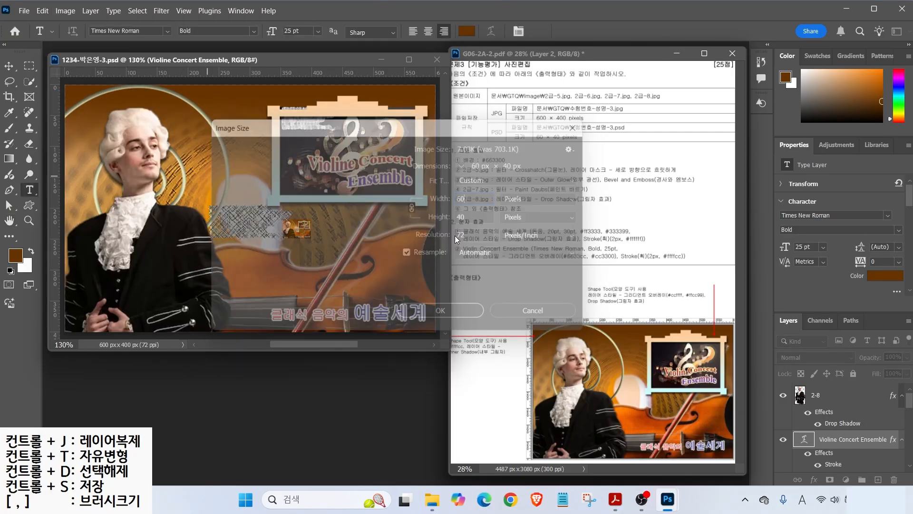
key(t)
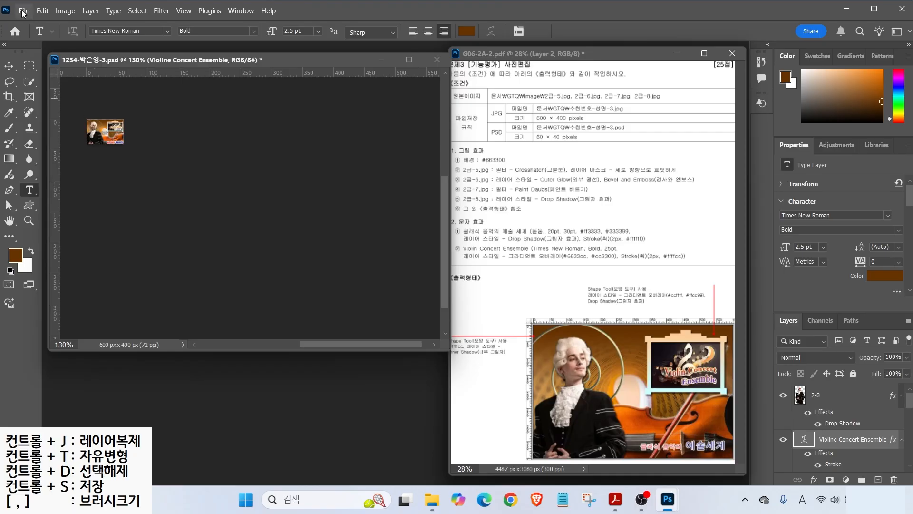
- Save and close the resized poster, then scroll the task sheet to problem 4
click(22, 10)
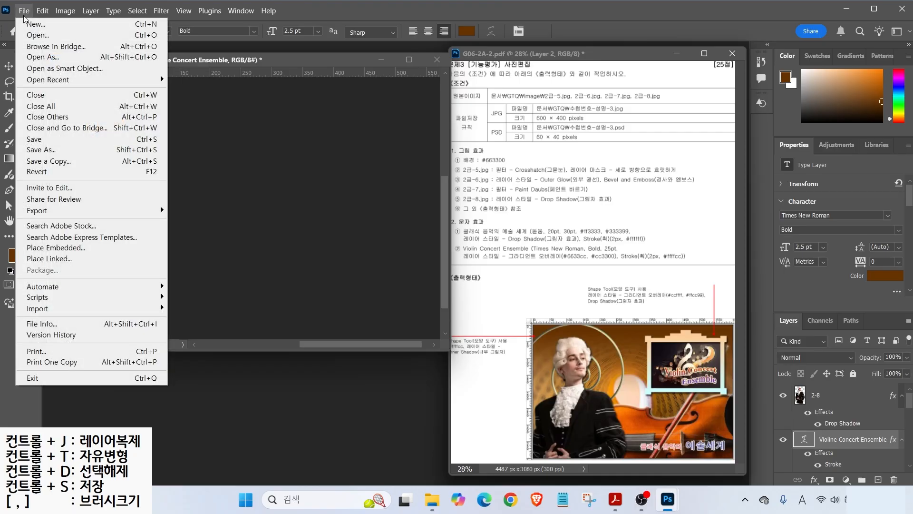
click(46, 139)
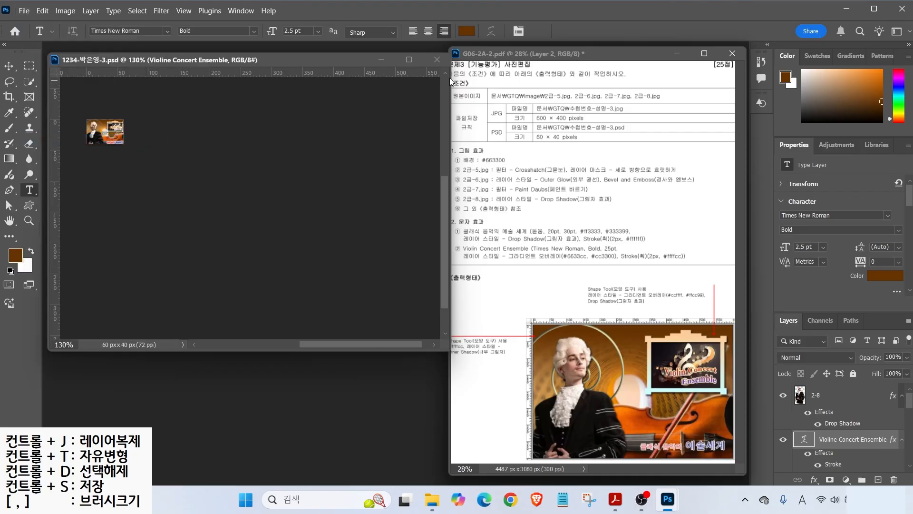
click(437, 60)
scroll(612, 307, right, 5)
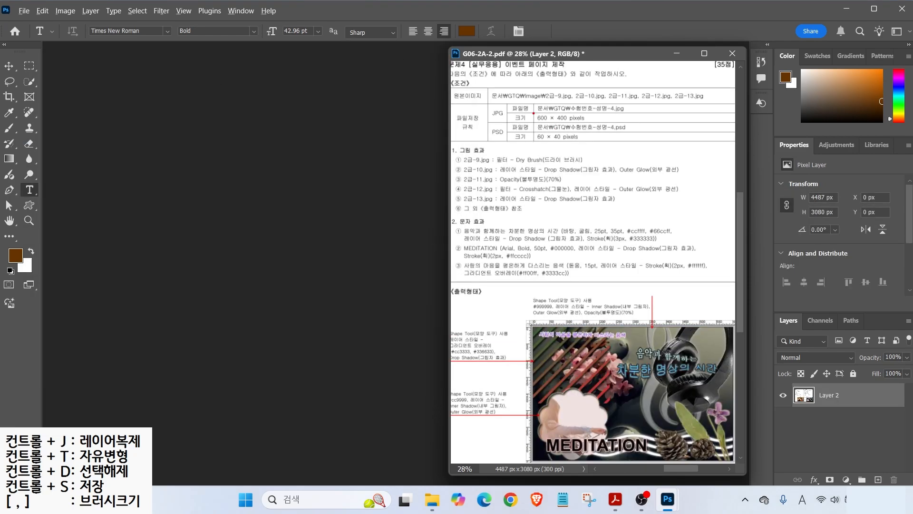
- Create a 600×400 px, 72 ppi RGB document named with the exam number, candidate name and -4
drag(524, 103, 592, 129)
click(24, 11)
click(37, 24)
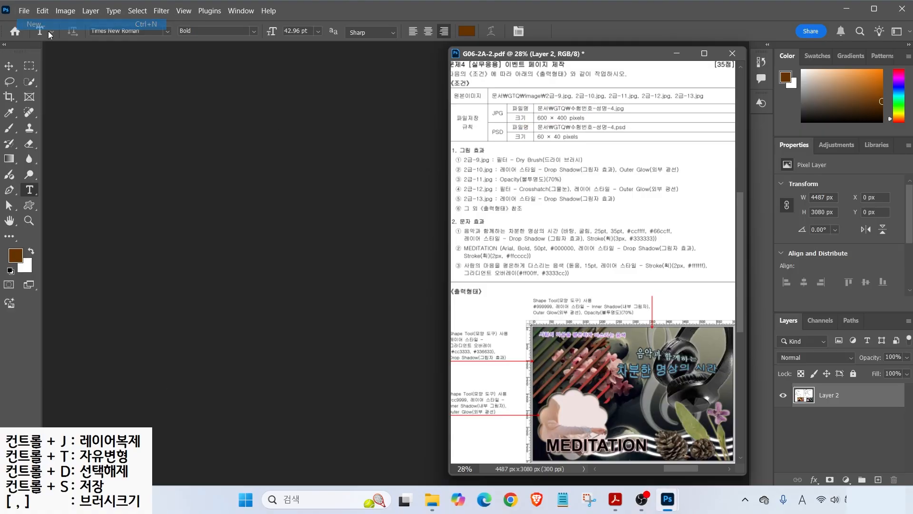
text(1234-)
key(Hangul)
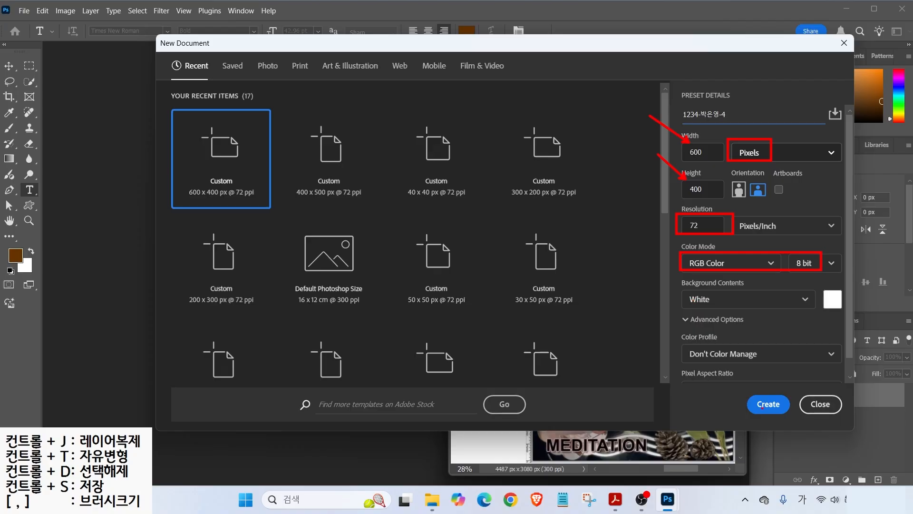
click(768, 403)
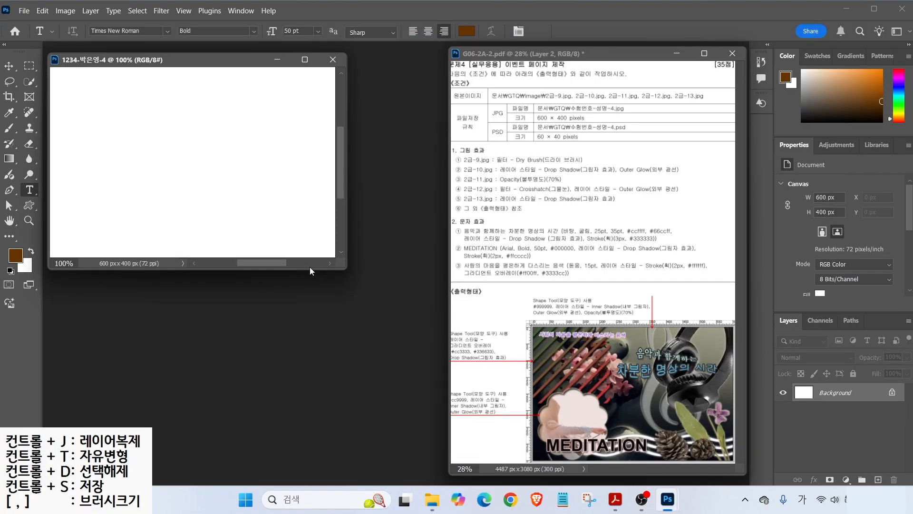
- Show the rulers and enlarge the document window to a 130% view
key(ctrl+r)
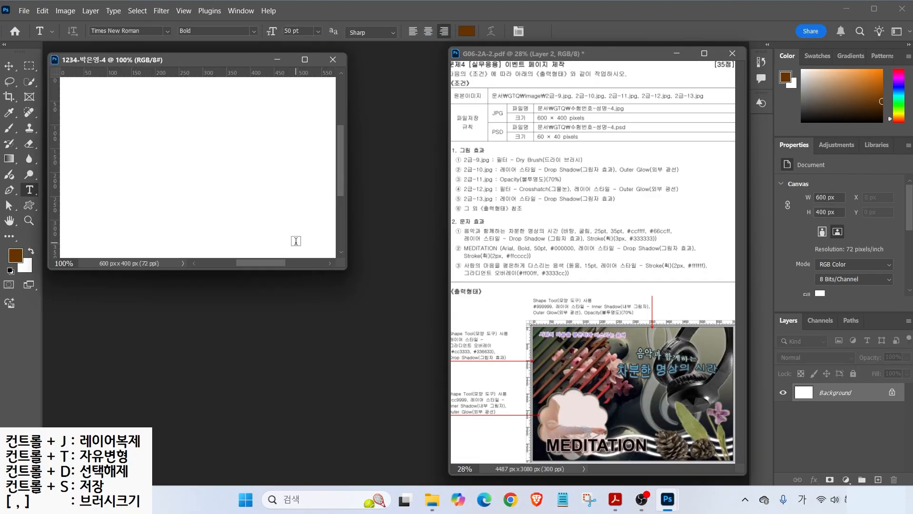
drag(342, 268, 446, 347)
drag(562, 129, 529, 155)
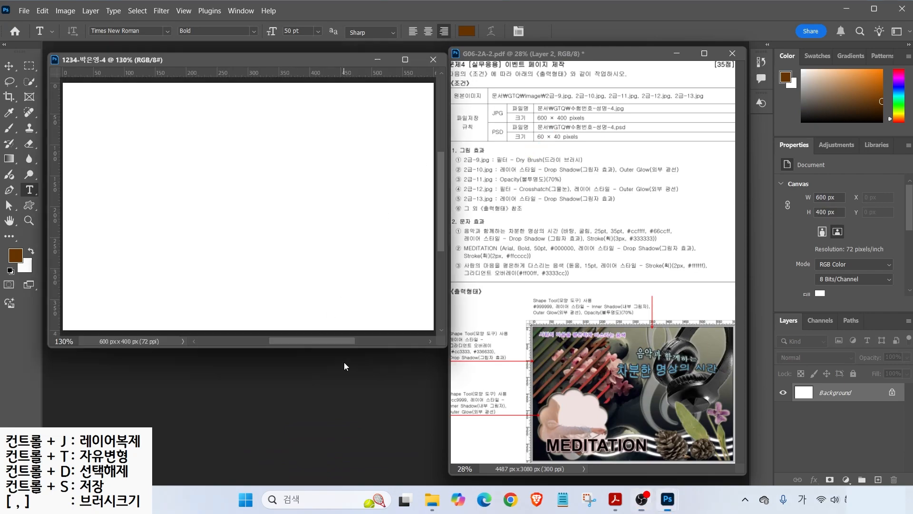
- Open 2급-9.jpg and resize it to 600 px wide (600×419)
key(ctrl+o)
double_click(163, 95)
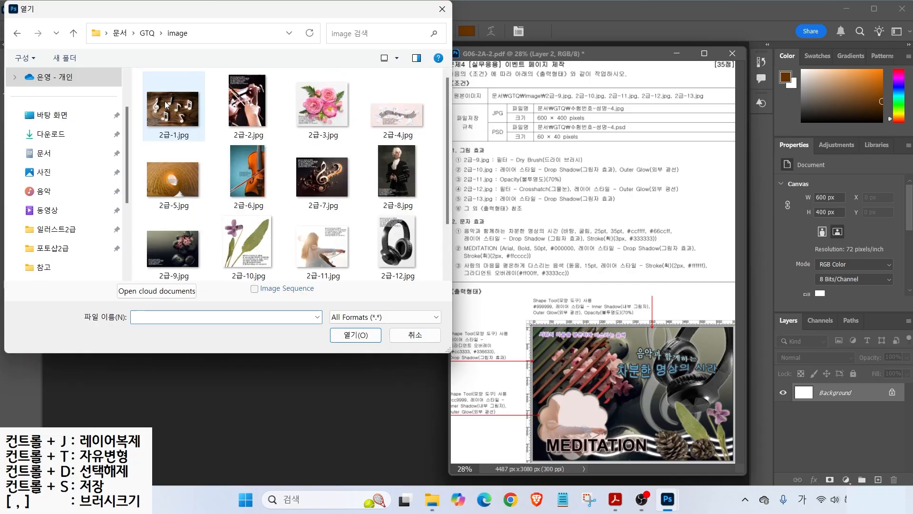
click(178, 247)
click(356, 335)
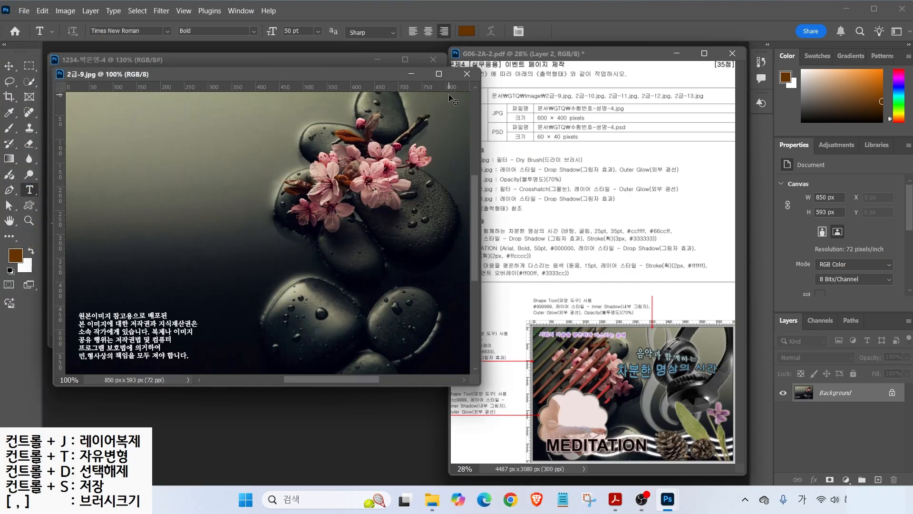
click(65, 11)
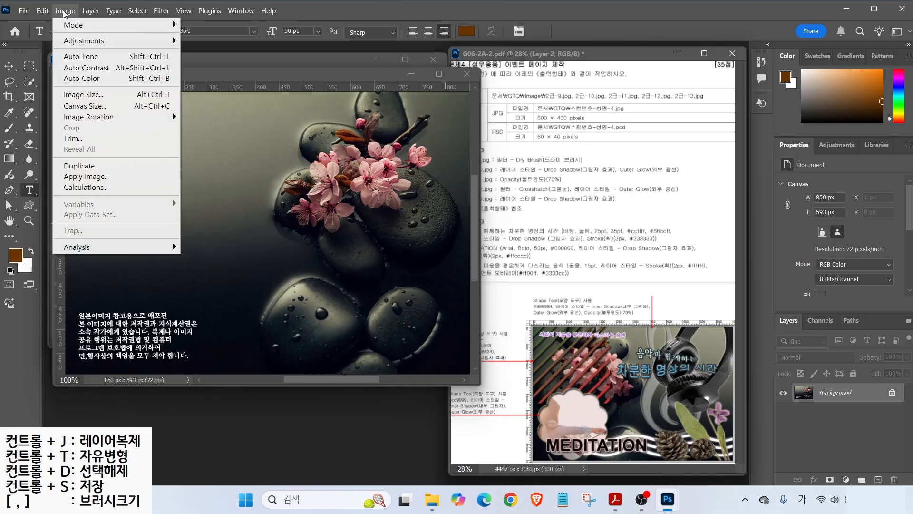
click(84, 94)
text(600)
key(Return)
key(t)
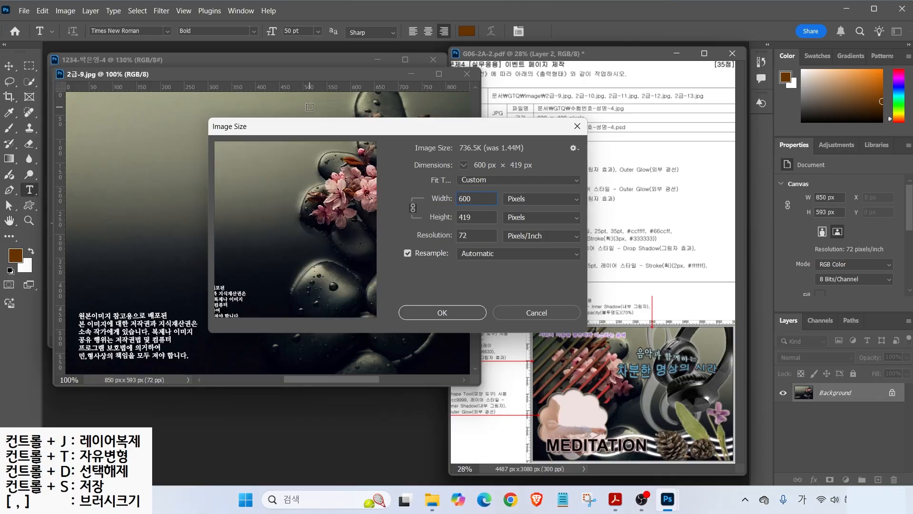
- Move the stones photo into the new document at its top-left corner and close the original without saving
click(14, 66)
drag(287, 204, 182, 178)
drag(383, 178, 360, 167)
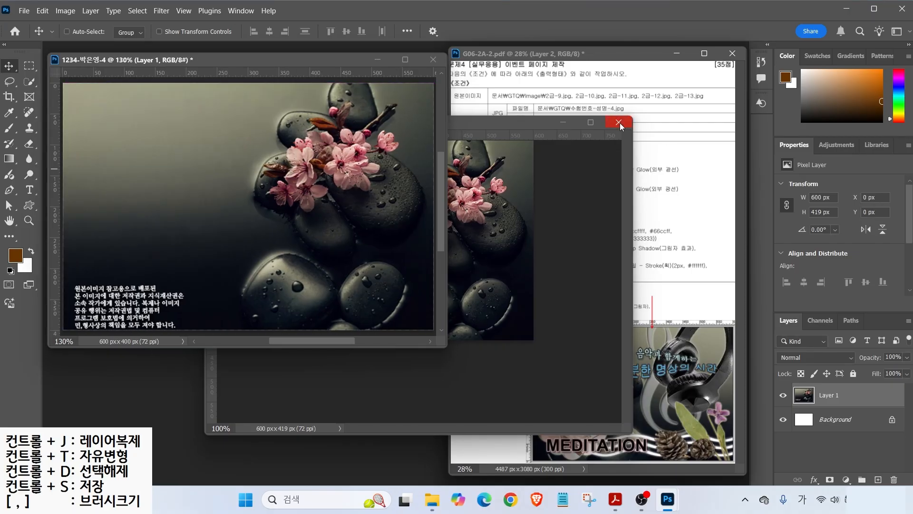
click(618, 122)
click(472, 199)
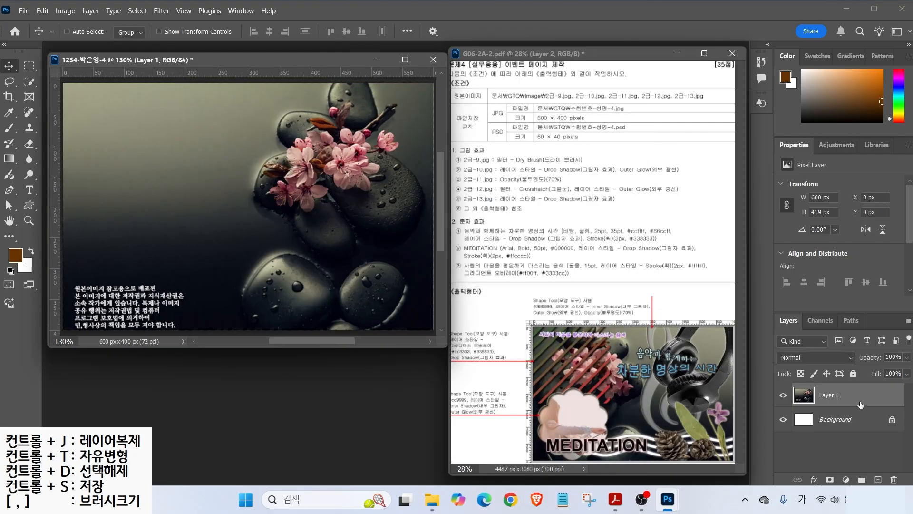
- Rename Layer 1 to 2-9 and start a Free Transform on it
double_click(828, 396)
text(2-9)
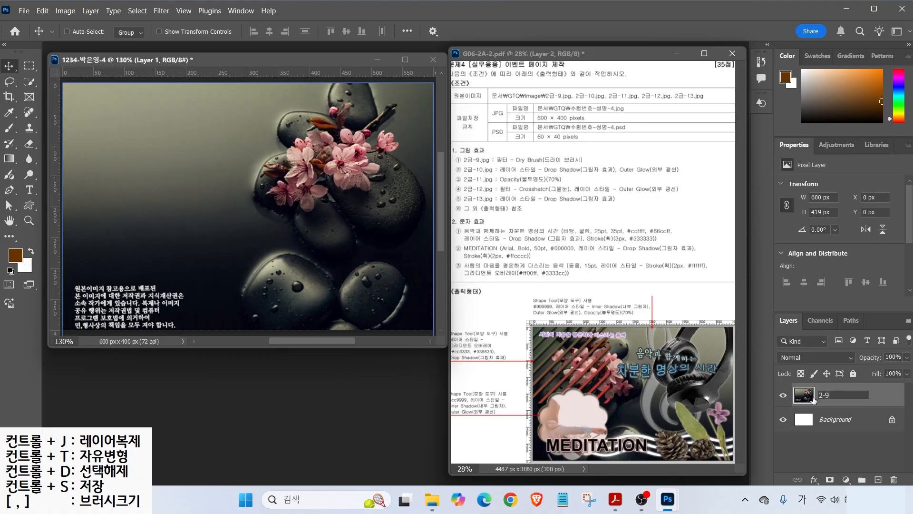
key(Return)
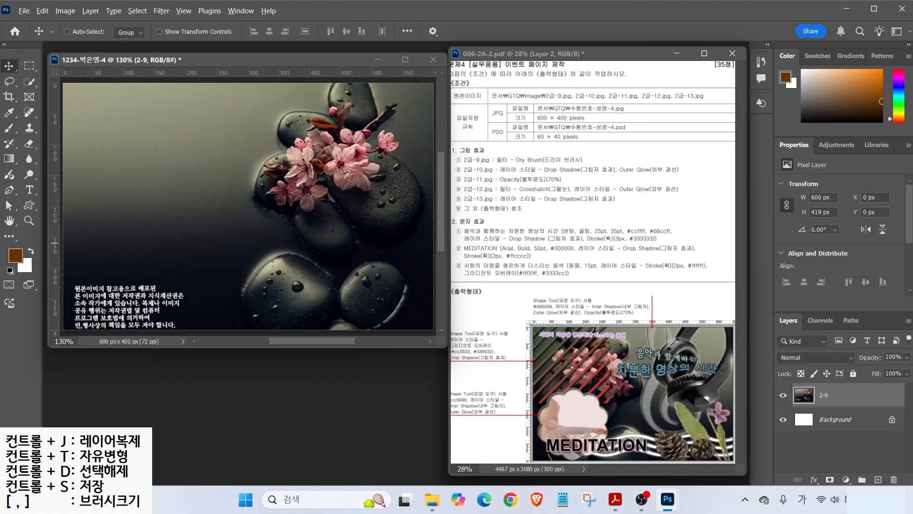
mouse_move(623, 373)
mouse_down()
mouse_move(561, 364)
mouse_move(617, 353)
mouse_up()
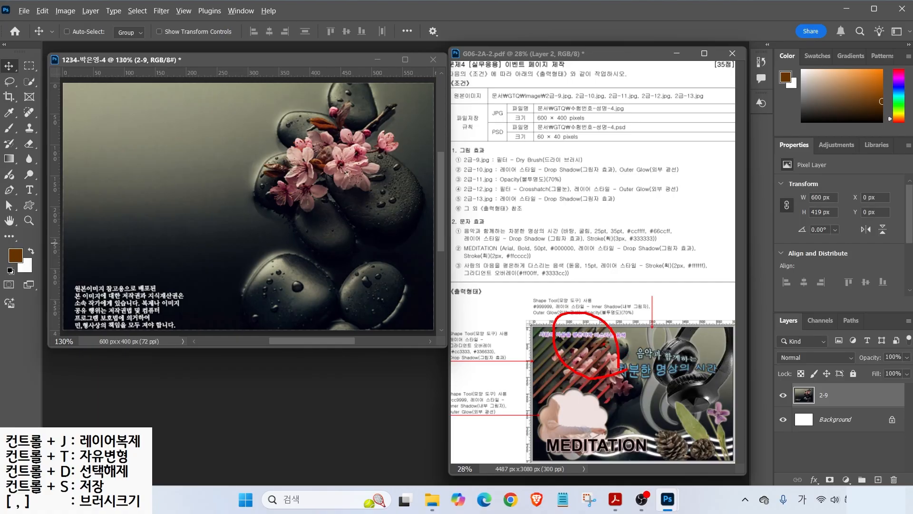
key(Escape)
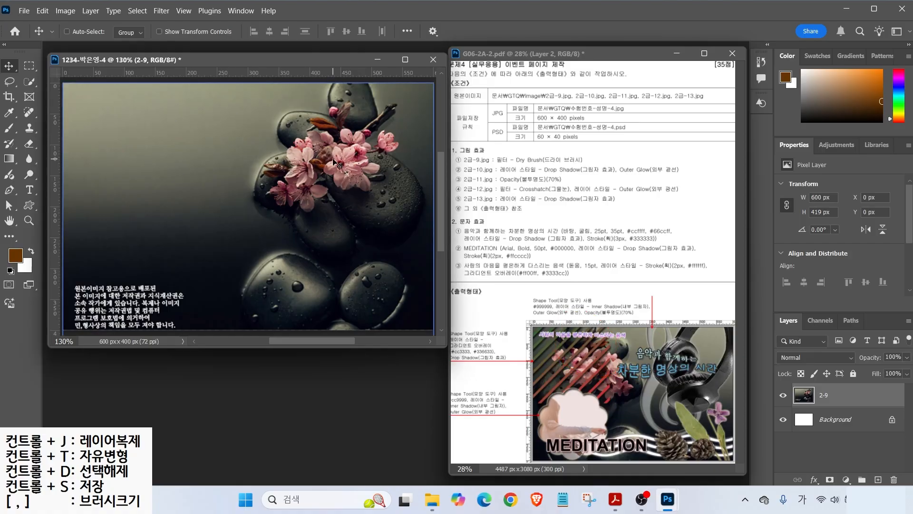
key(ctrl+t)
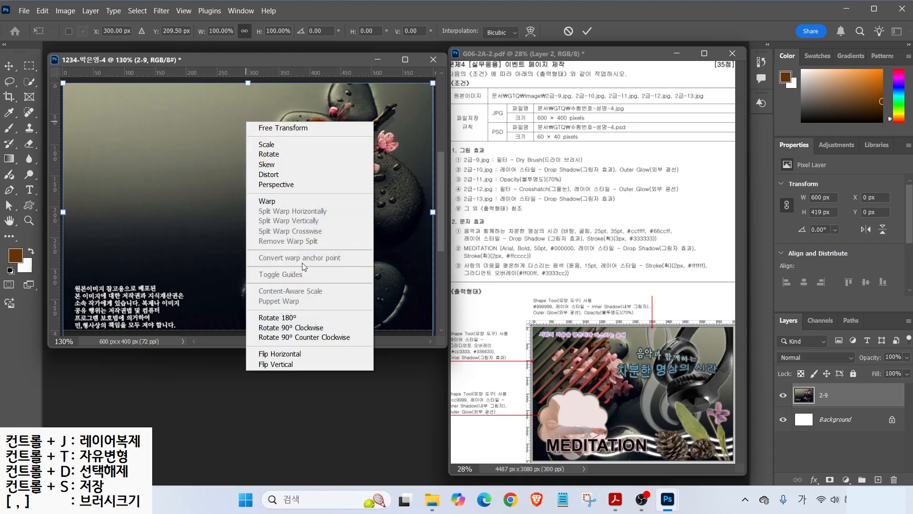
- Flip the 2-9 photo horizontally and apply the Dry Brush filter from the Filter Gallery
click(300, 358)
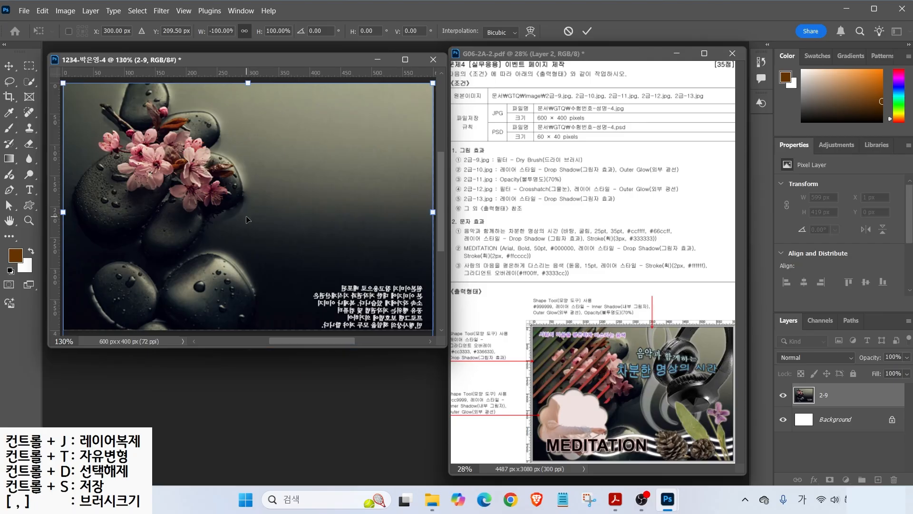
key(Return)
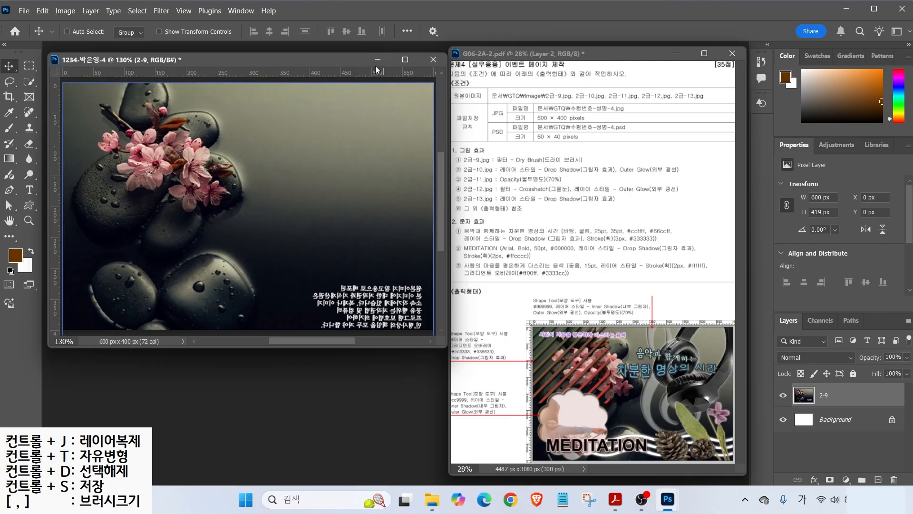
click(161, 11)
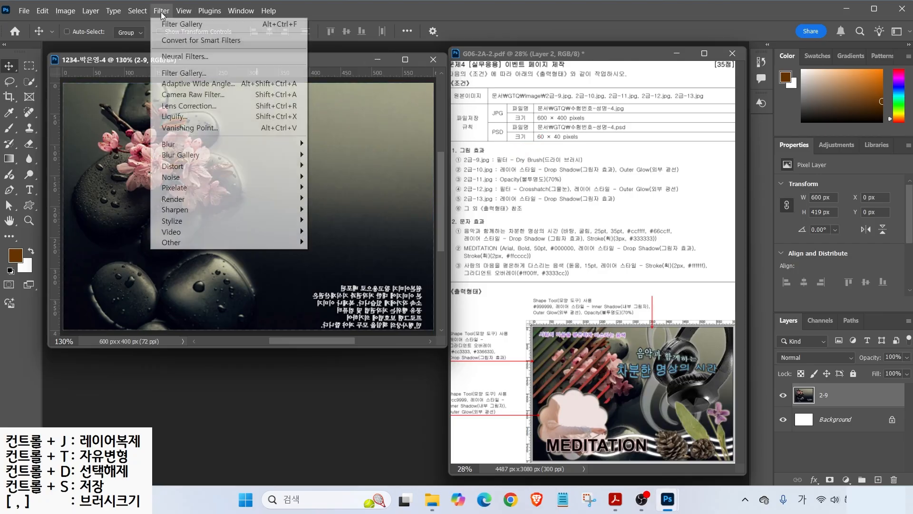
click(174, 76)
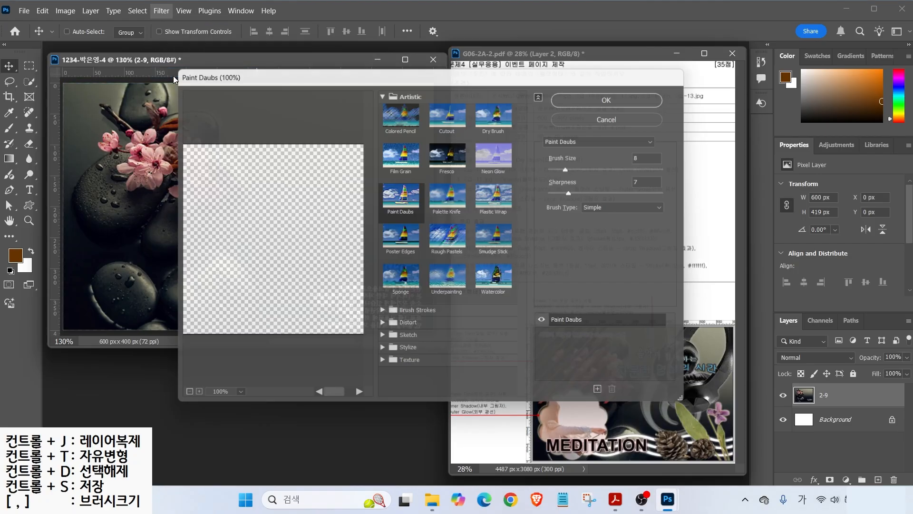
click(498, 109)
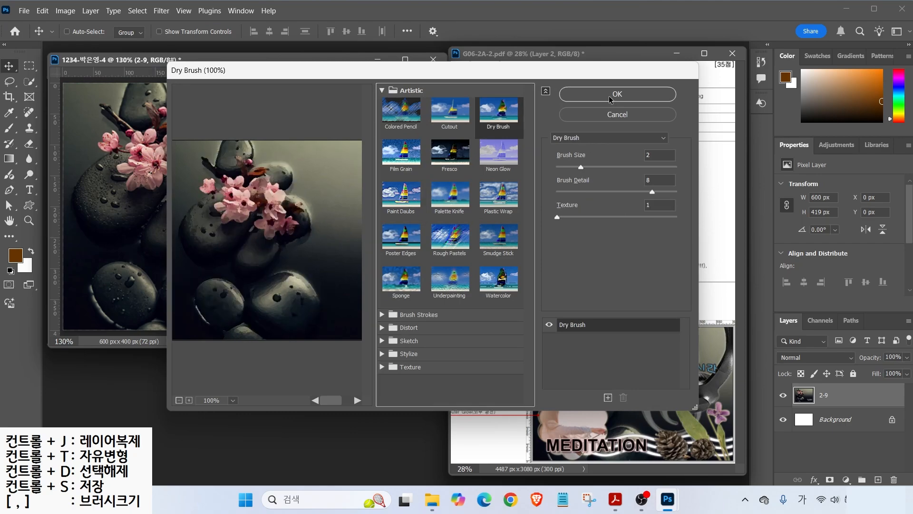
click(609, 94)
- Open the violet photo 2급-10.jpg
drag(516, 157, 543, 148)
key(Escape)
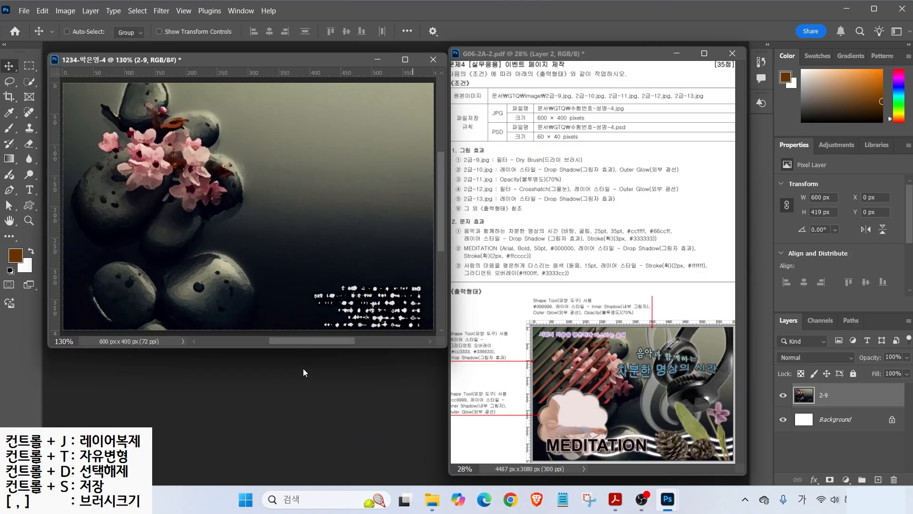
key(ctrl+o)
double_click(244, 235)
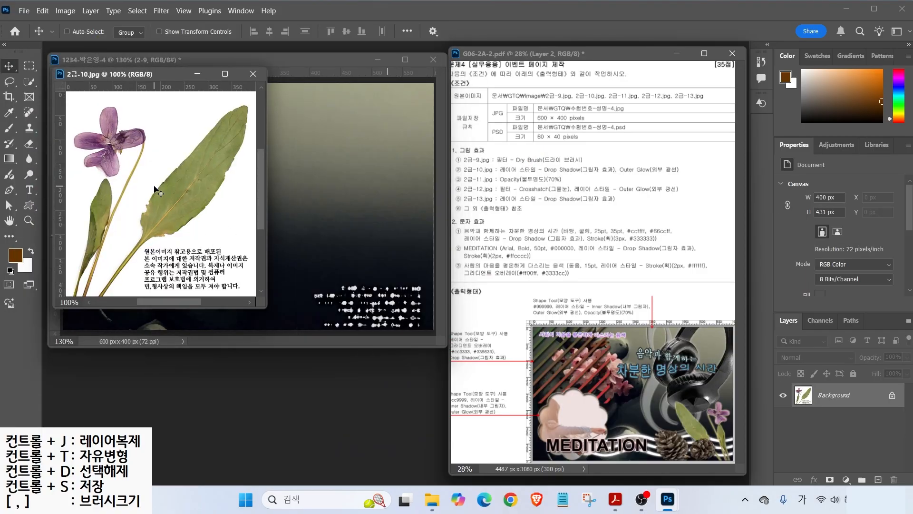
- Select the white background of 2급-10.jpg with the Magic Wand at Tolerance 10
drag(175, 129, 193, 99)
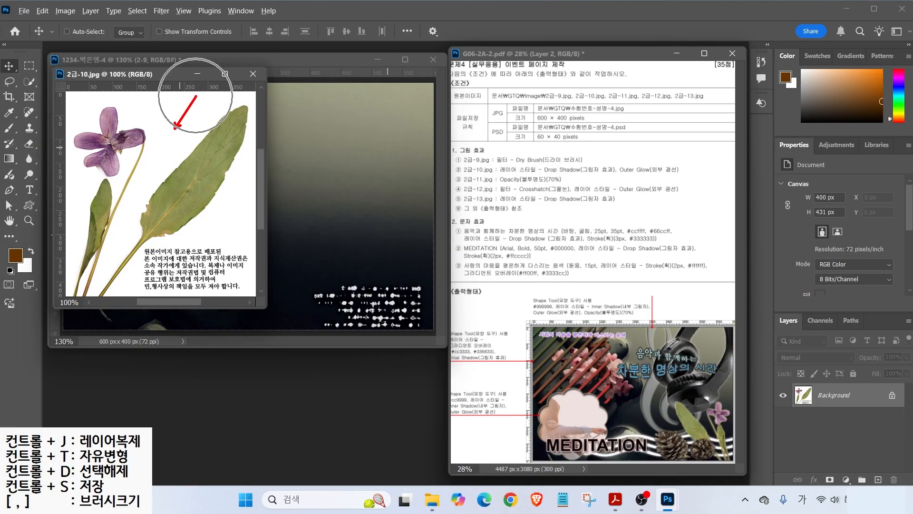
key(Escape)
click(24, 82)
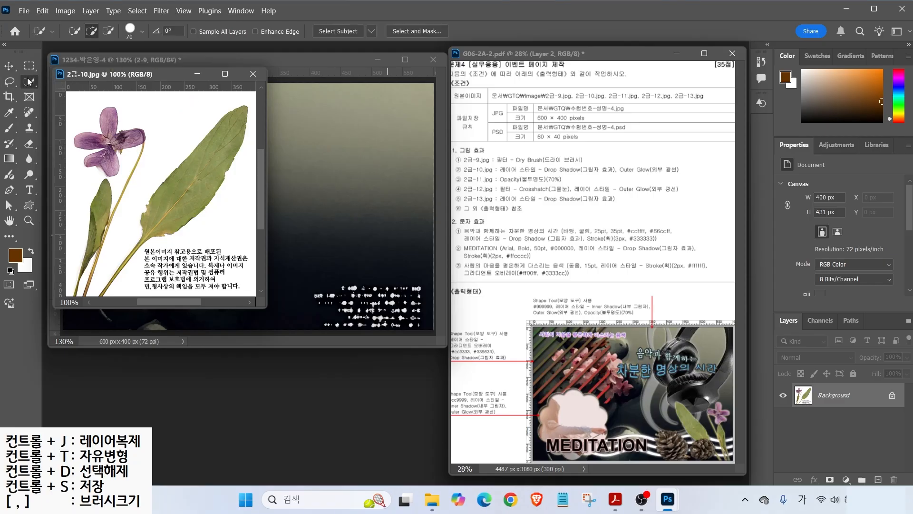
click(79, 104)
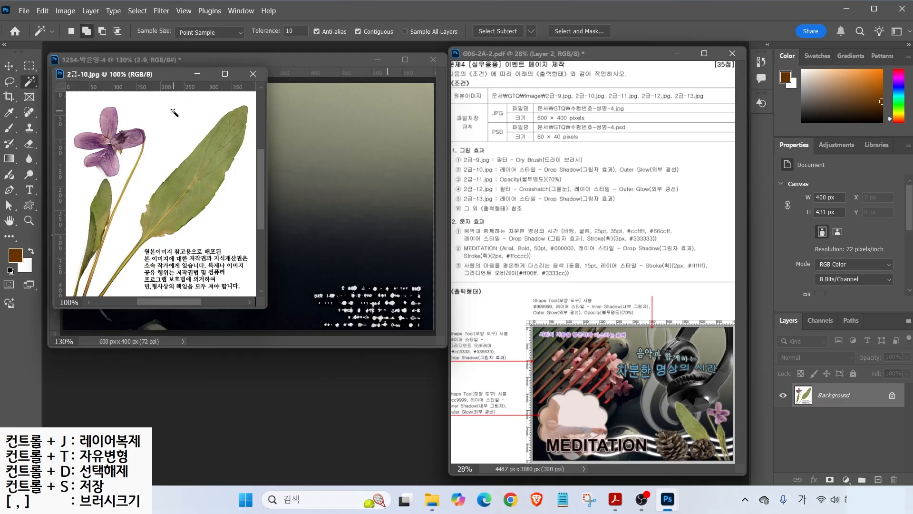
click(183, 119)
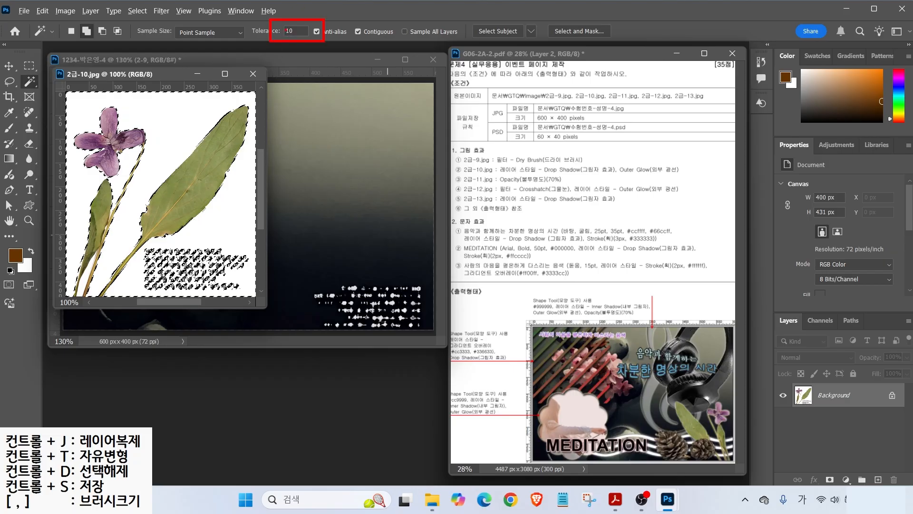
click(296, 28)
text(32)
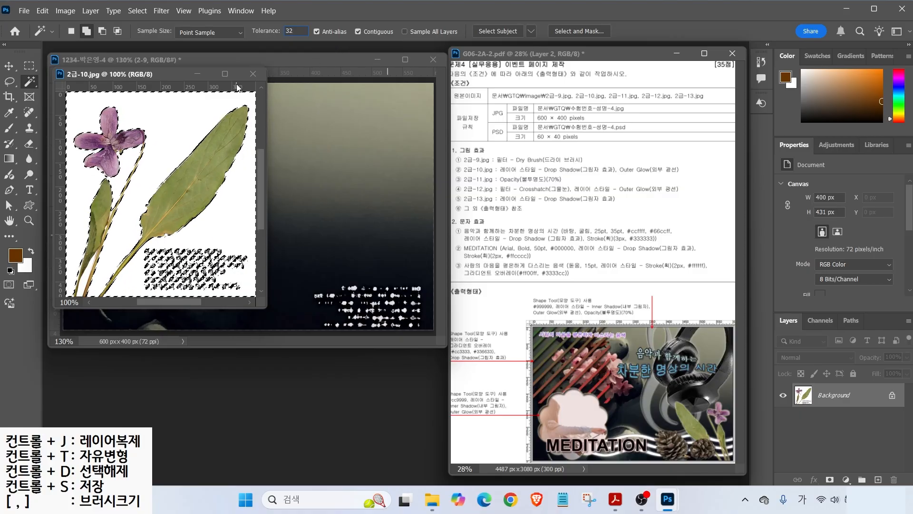
click(294, 31)
text(10)
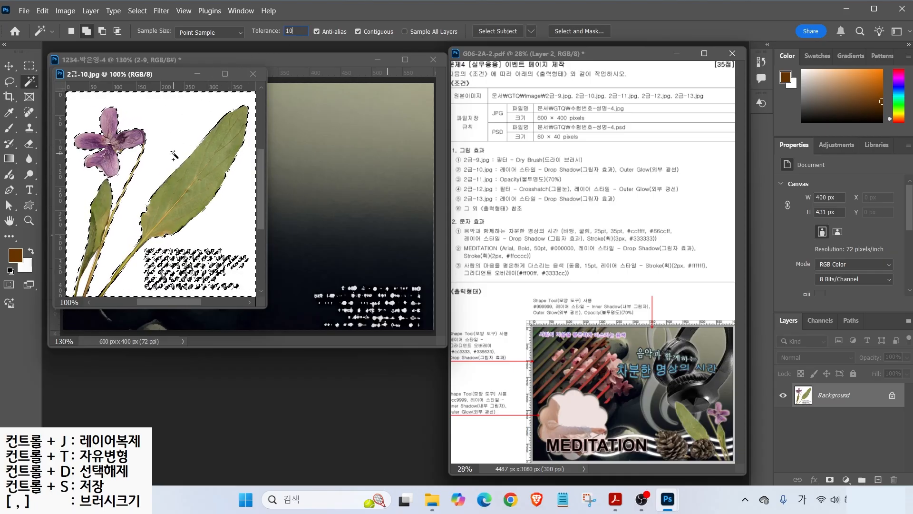
key(ctrl)
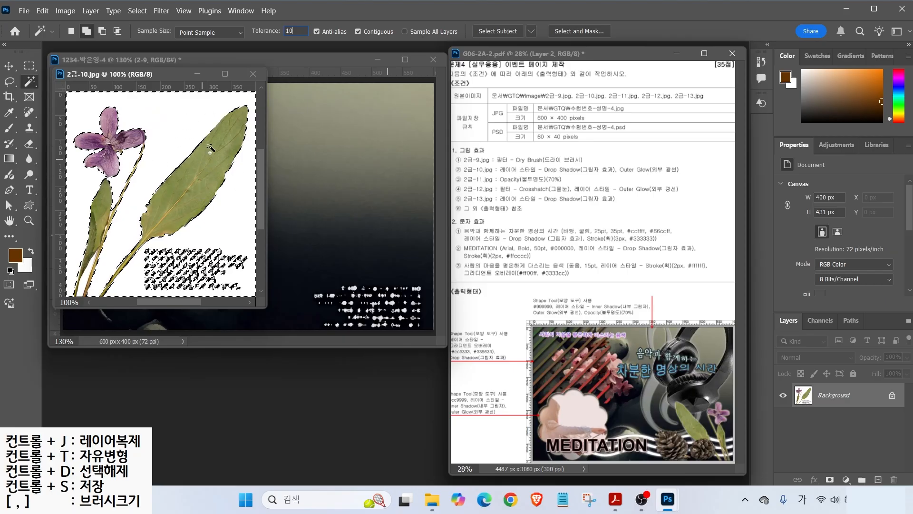
- Invert the selection, lasso out the copyright text, and drag the plant into the poster
click(135, 11)
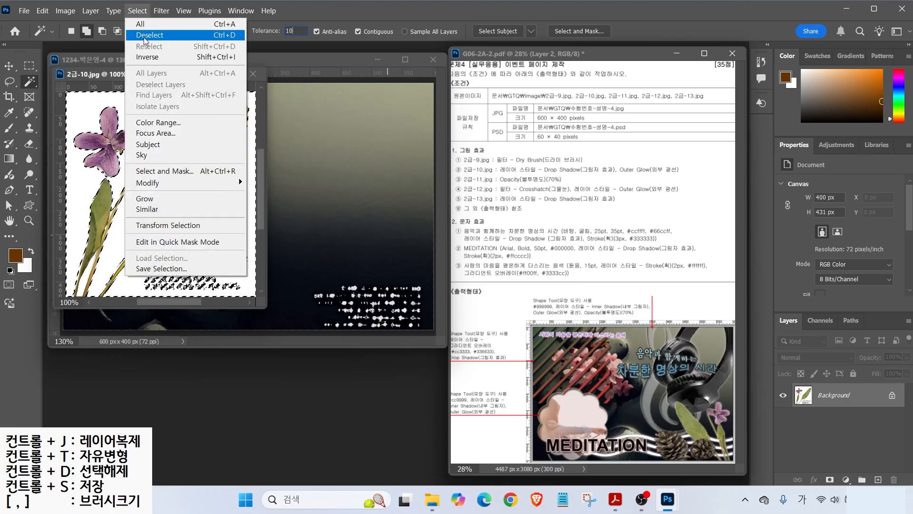
click(149, 57)
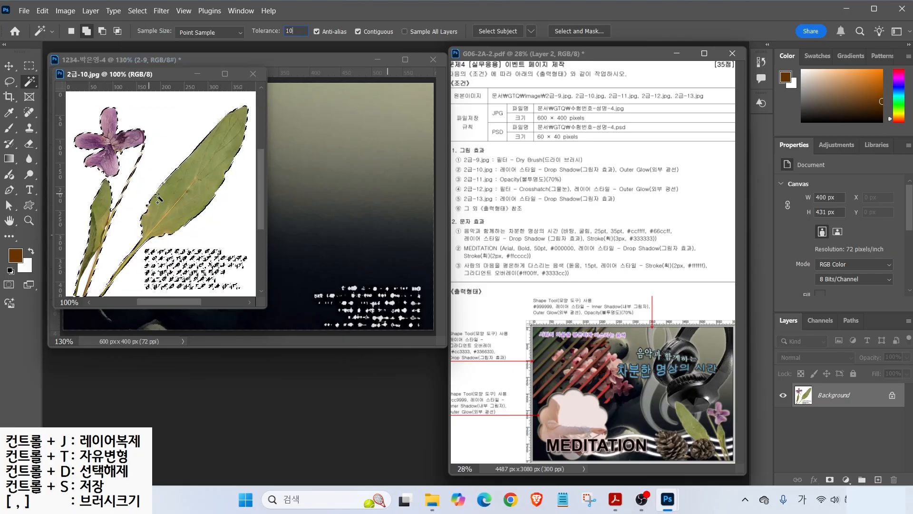
key(l)
mouse_move(158, 243)
mouse_down()
mouse_move(140, 284)
mouse_move(147, 292)
mouse_move(241, 294)
mouse_move(251, 269)
mouse_move(187, 236)
mouse_up()
drag(176, 74, 509, 130)
click(9, 65)
drag(444, 200, 312, 204)
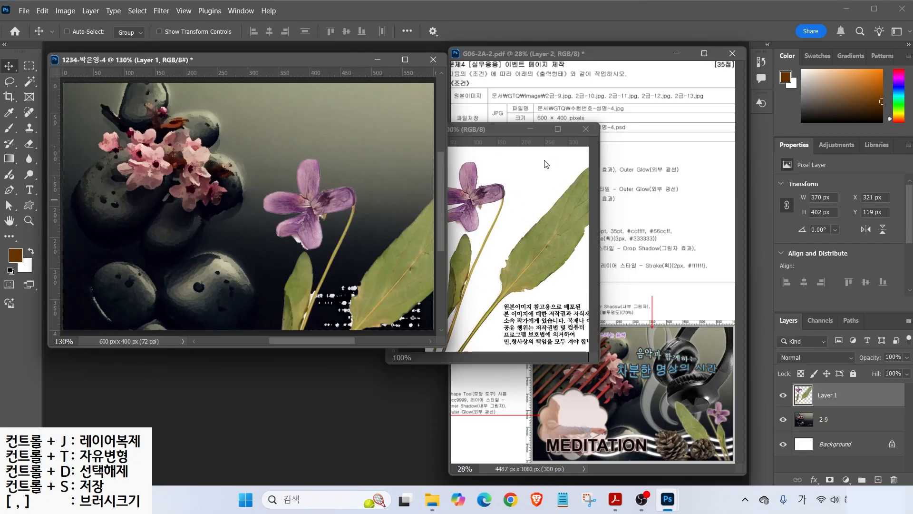
- Close 2급-10.jpg and rename the new plant layer to 2-10
click(586, 129)
double_click(826, 395)
text(2-10)
key(Return)
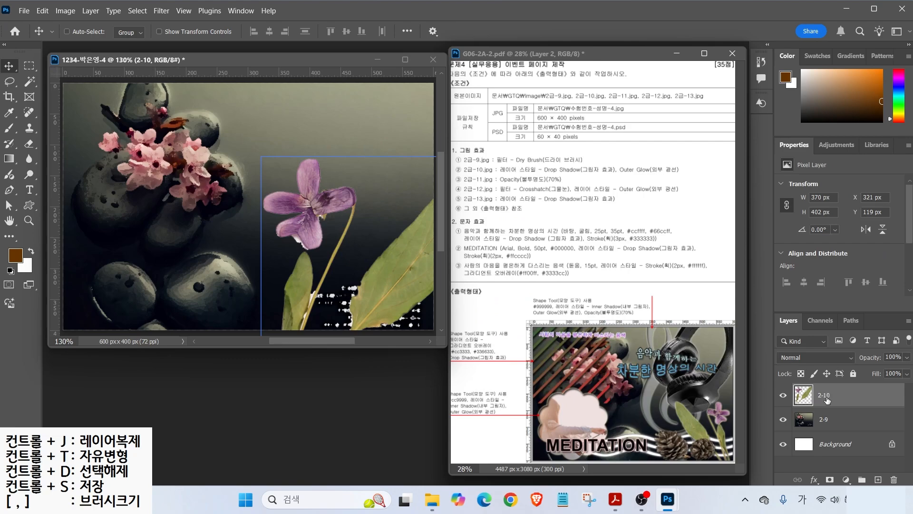
drag(383, 276, 316, 264)
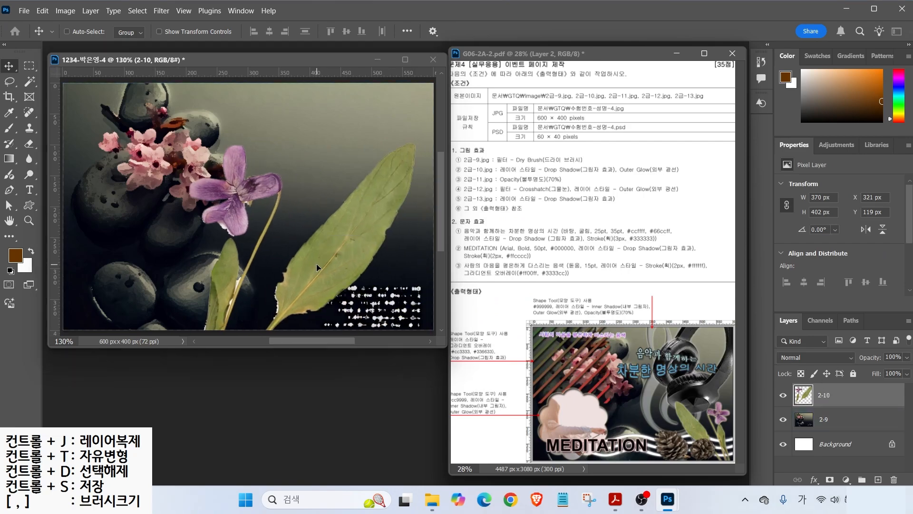
- Flip the plant horizontally and shrink it to about 54% in the lower-right corner
key(ctrl+t)
drag(413, 147, 381, 191)
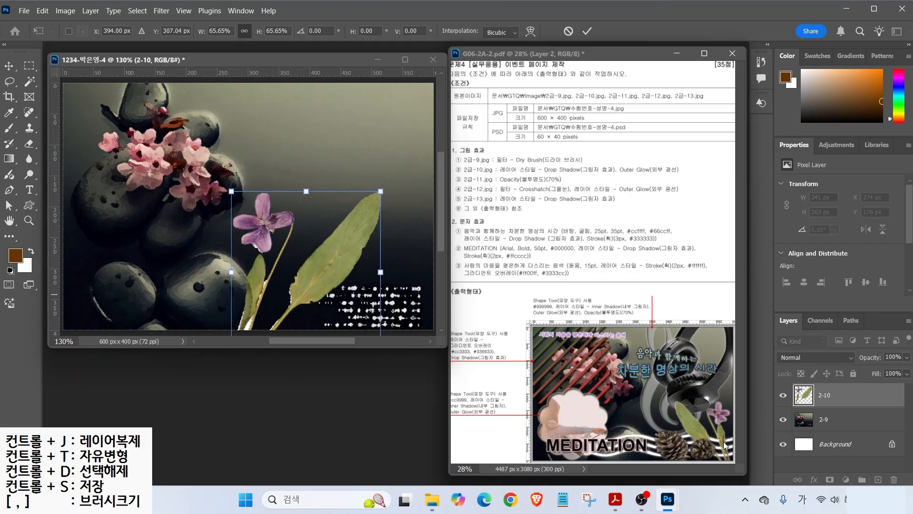
right_click(334, 255)
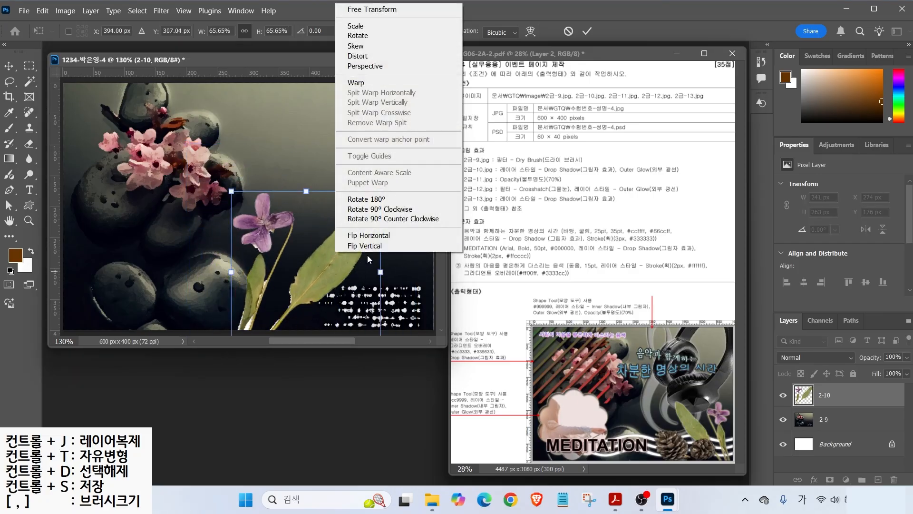
click(369, 235)
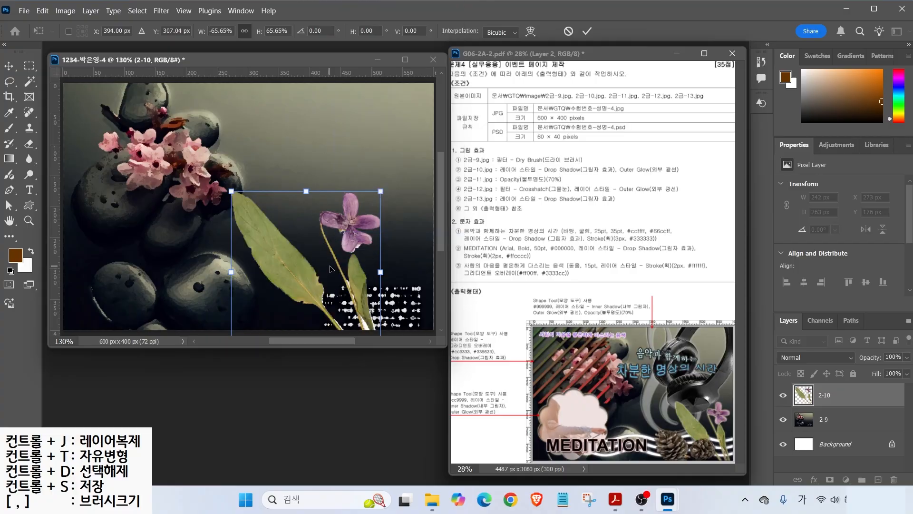
drag(350, 234, 402, 238)
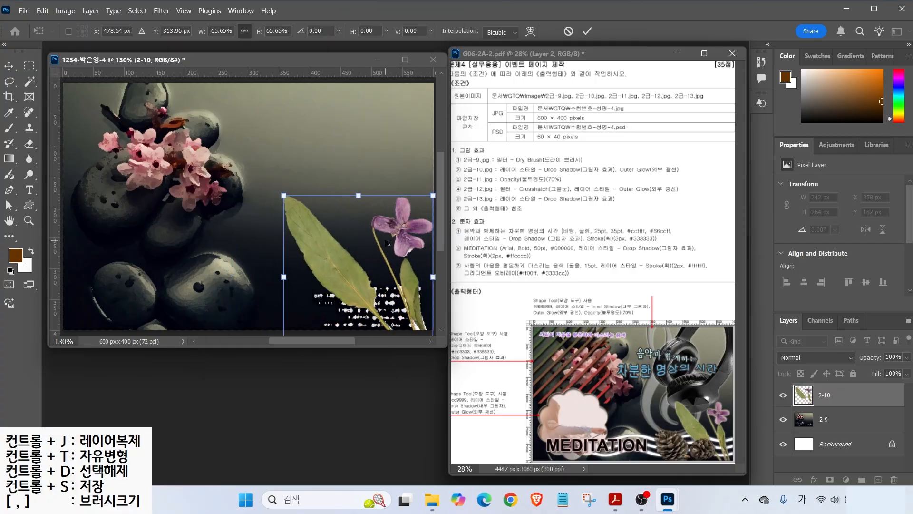
drag(284, 195, 309, 224)
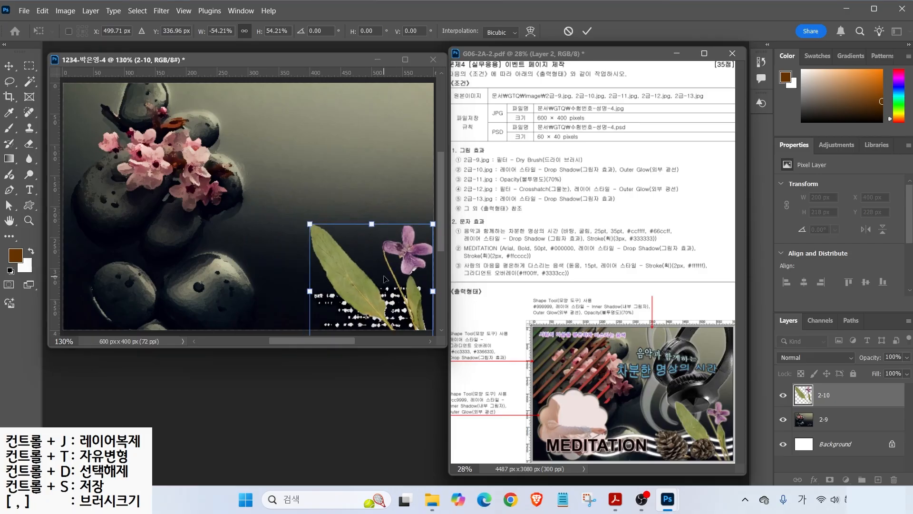
drag(407, 261, 405, 258)
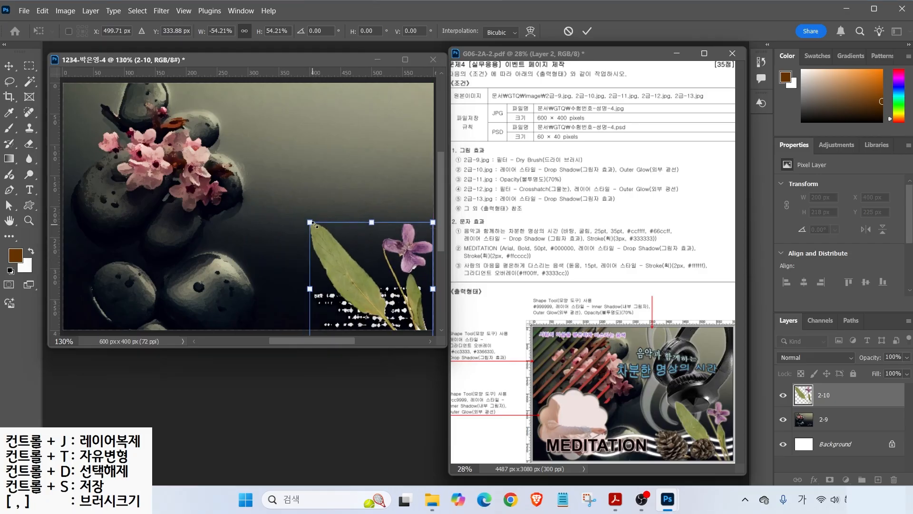
key(Return)
ctrl+click(319, 201)
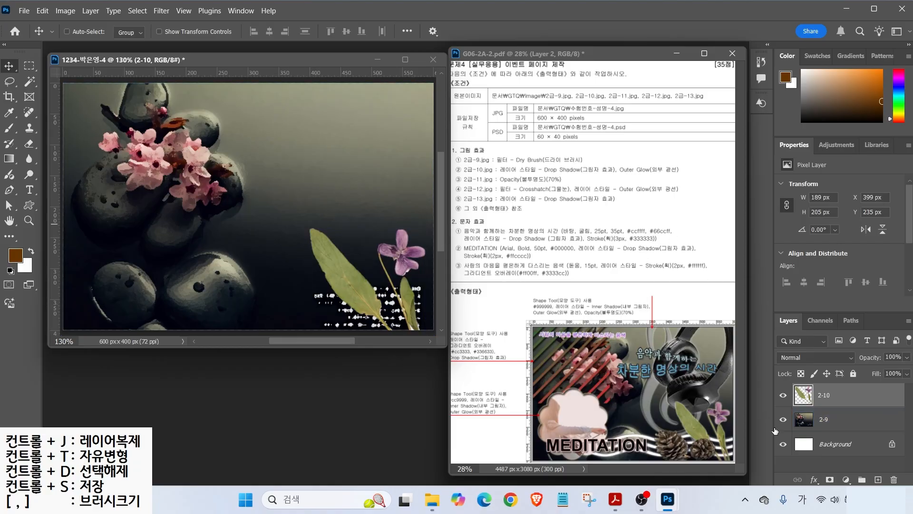
click(814, 479)
- Add Drop Shadow and Outer Glow layer effects to 2-10
click(853, 473)
click(364, 327)
click(765, 124)
- Open 2급-11.jpg, drag the girl photo into the poster, and close the original
key(ctrl+o)
click(323, 247)
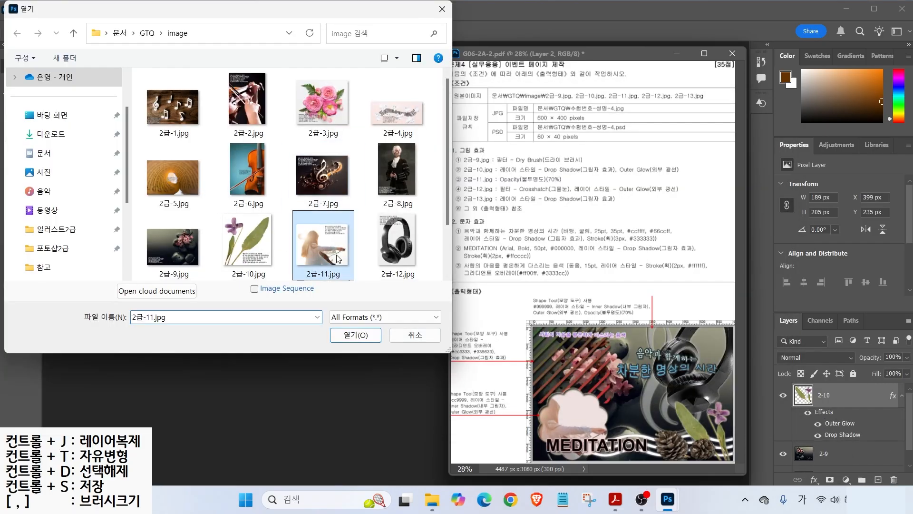
click(354, 335)
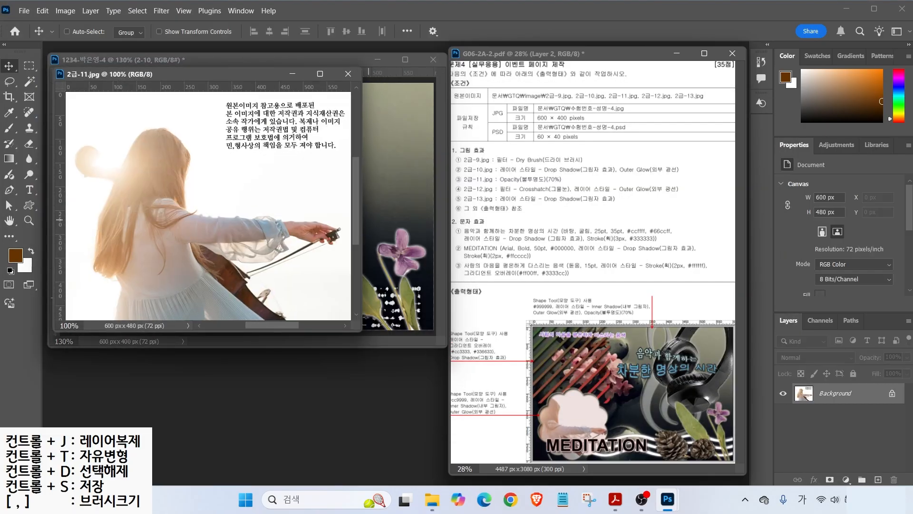
click(675, 352)
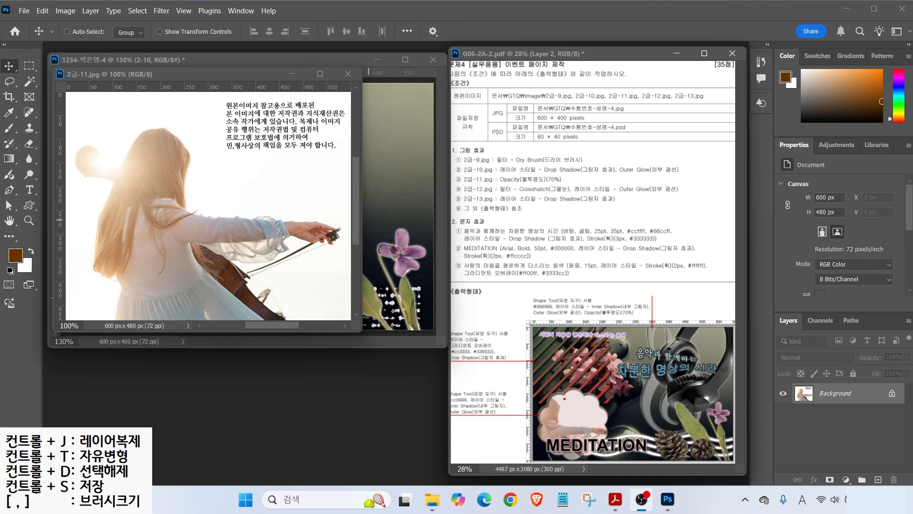
drag(642, 378, 591, 412)
drag(189, 74, 278, 136)
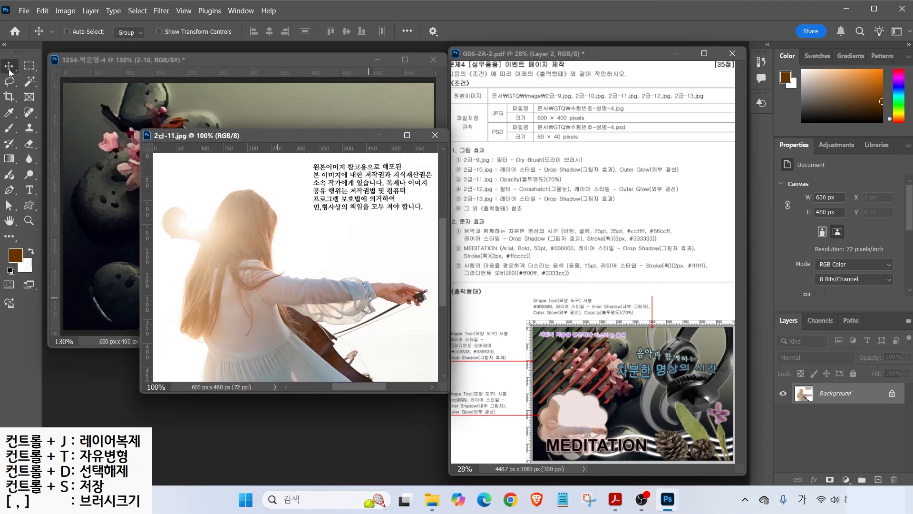
drag(237, 254, 110, 227)
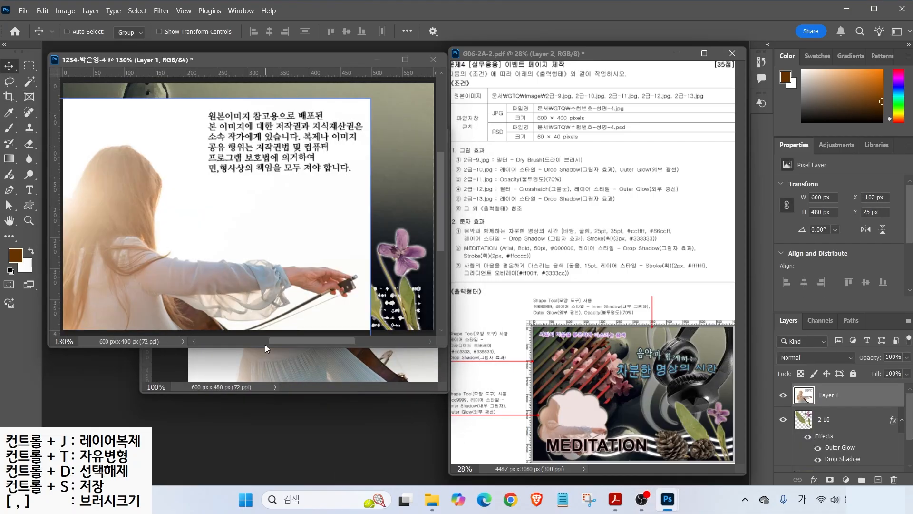
click(267, 364)
click(430, 137)
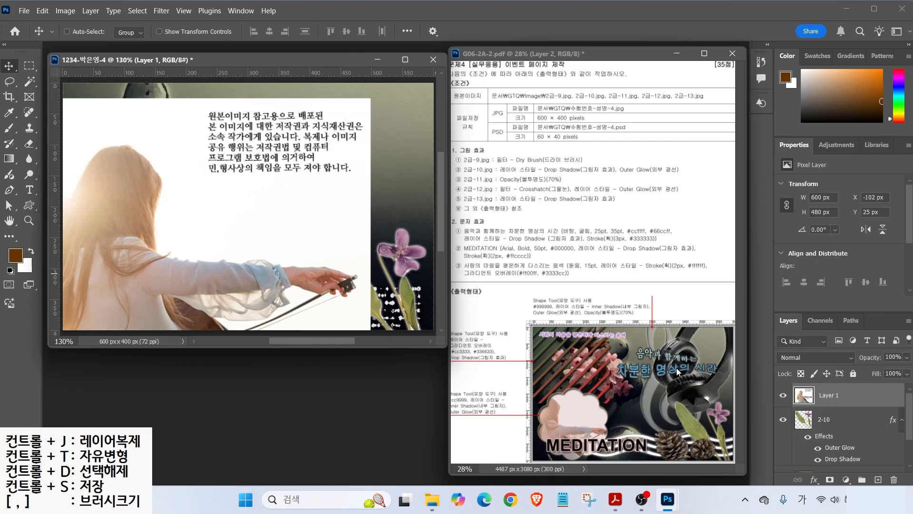
- Rename the girl photo layer to 2-11 and scale it to about 71% (427×342 px)
double_click(825, 395)
text(2-11)
key(Return)
key(ctrl)
key(ctrl+t)
drag(370, 98, 319, 157)
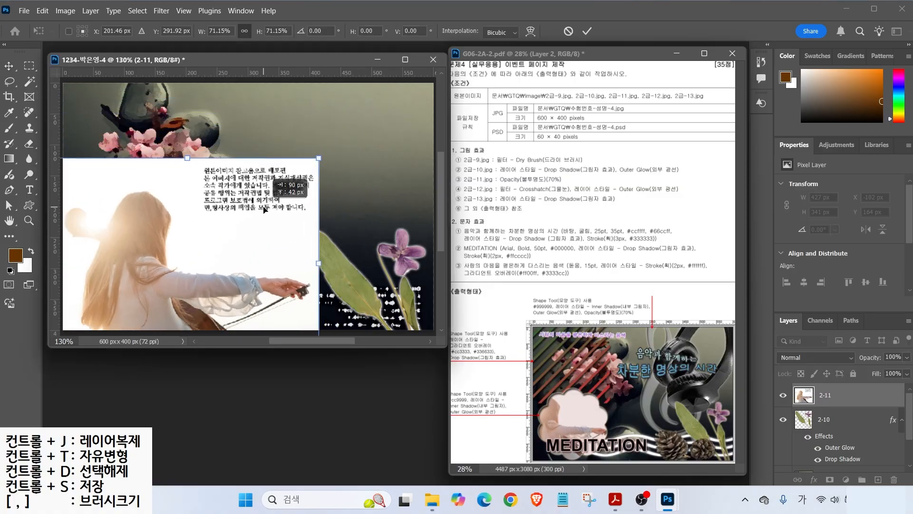
key(Return)
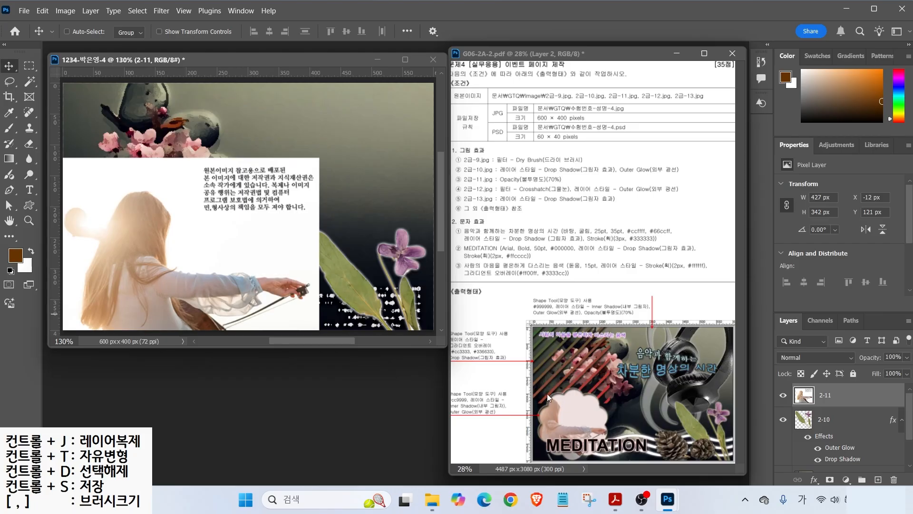
- Draw the scalloped flower custom shape over the left part of the girl photo
click(28, 208)
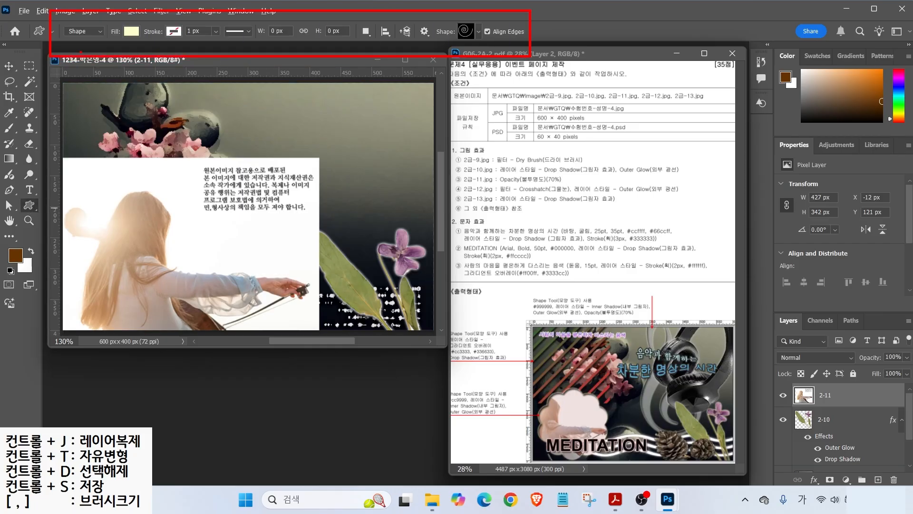
drag(99, 42, 120, 60)
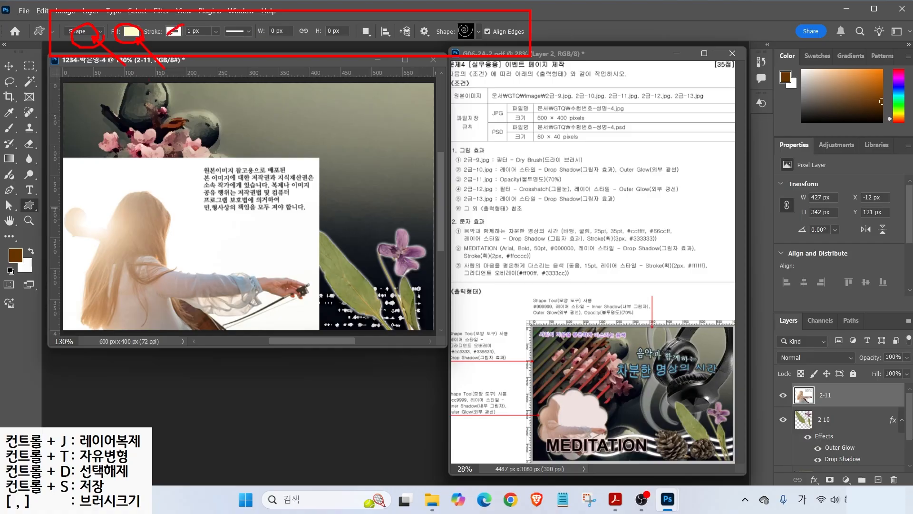
drag(499, 64, 479, 38)
click(477, 32)
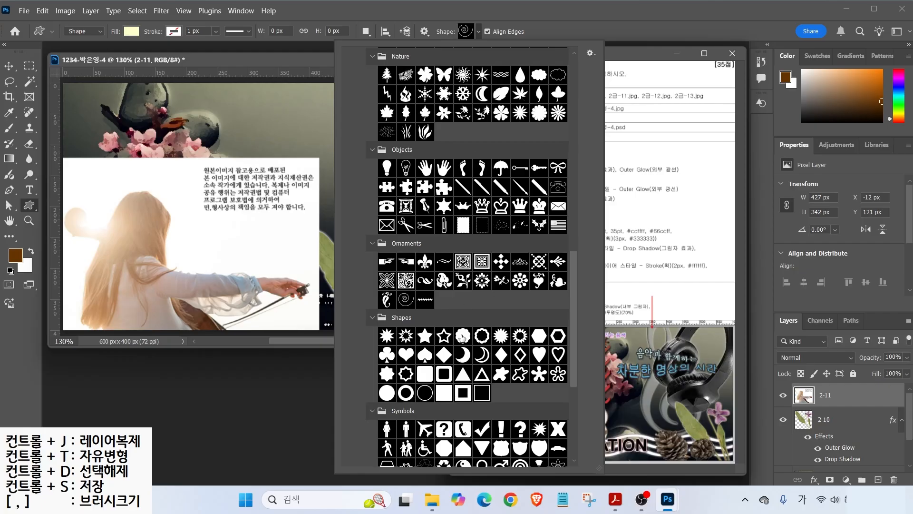
double_click(462, 336)
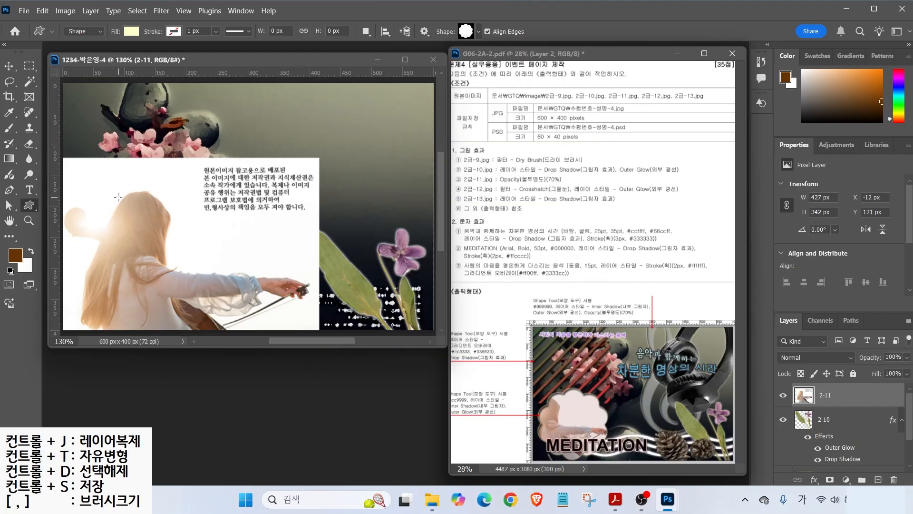
drag(86, 184, 211, 312)
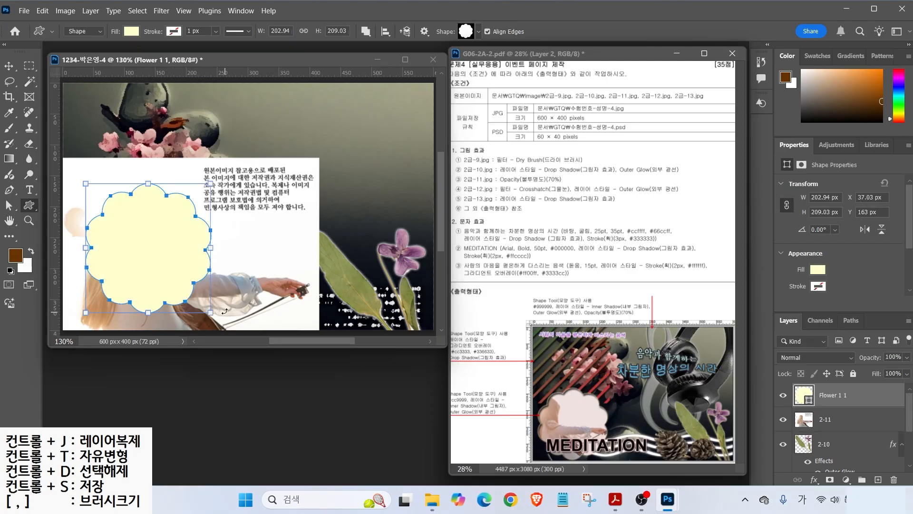
- Move the flower shape down and left, then nudge it up 1 px
click(8, 67)
drag(130, 250, 114, 265)
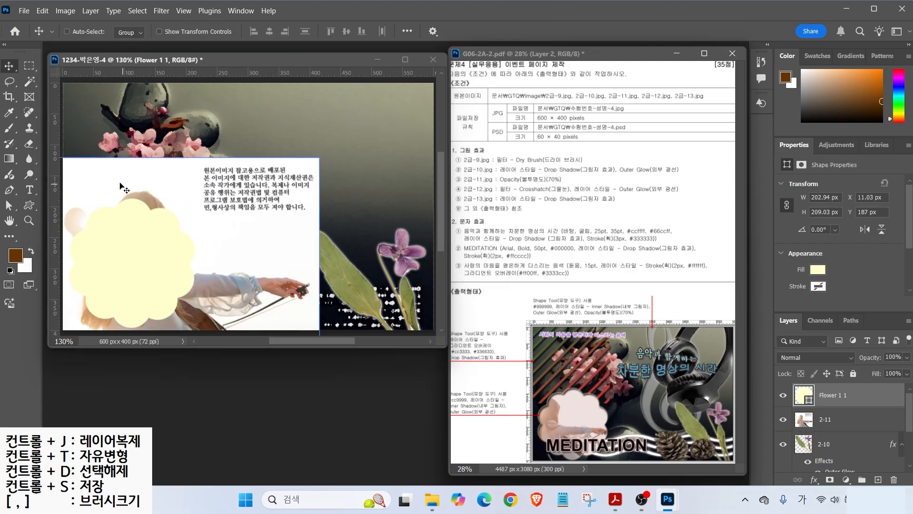
key(Up)
key(Up)
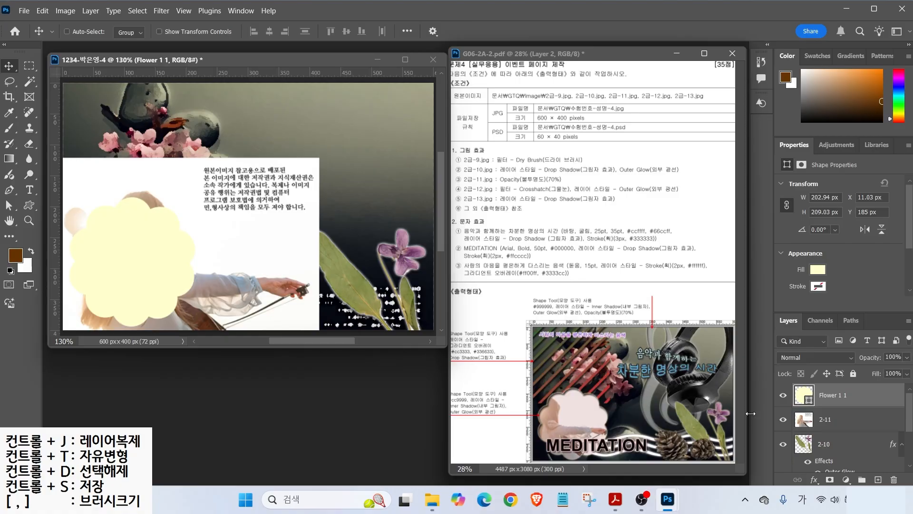
- Drag the 2-11 layer above Flower 1 1 in the Layers panel and make it active
click(785, 412)
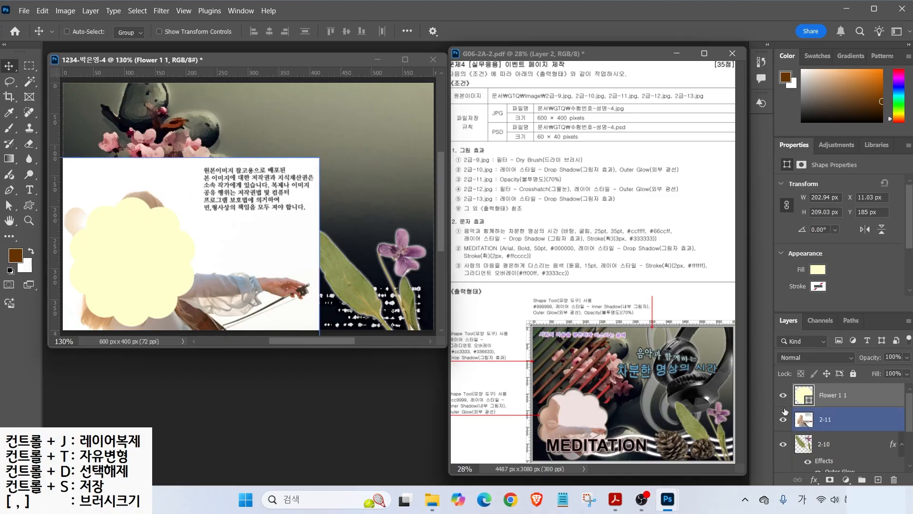
click(761, 421)
key(alt+bracketleft)
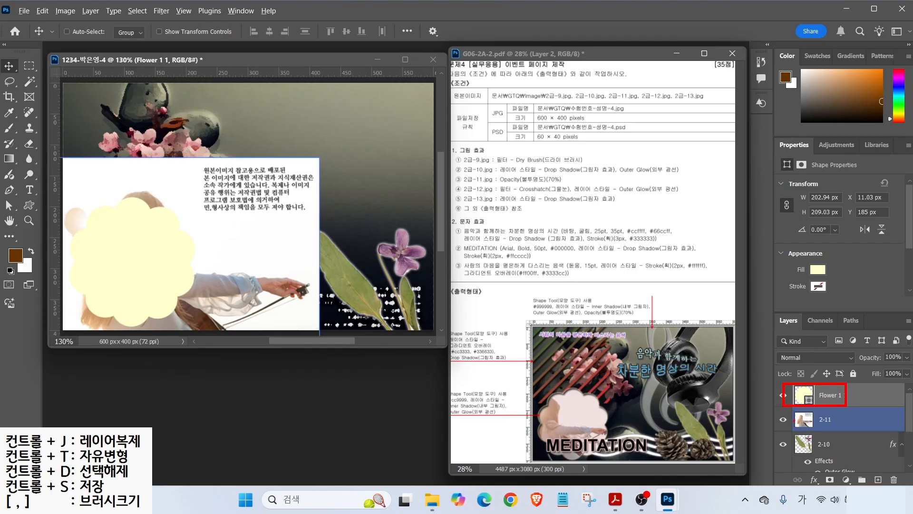
drag(825, 419, 827, 395)
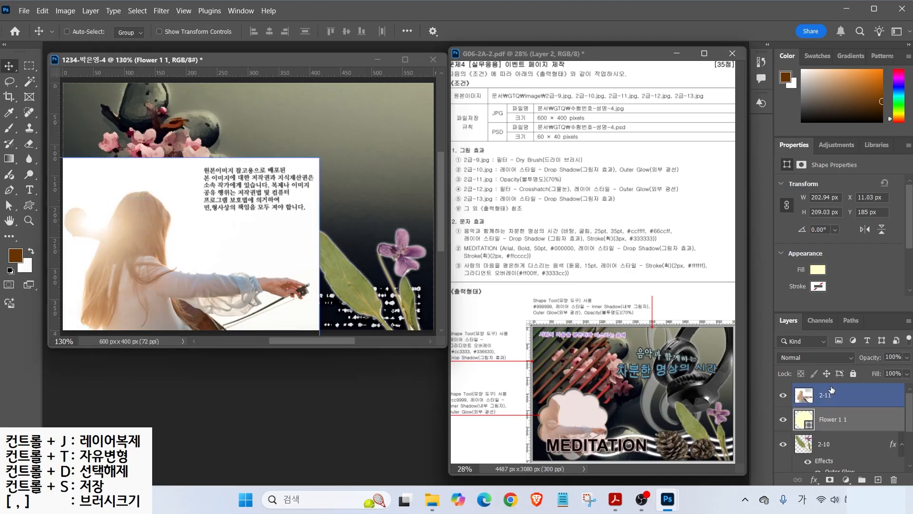
click(856, 399)
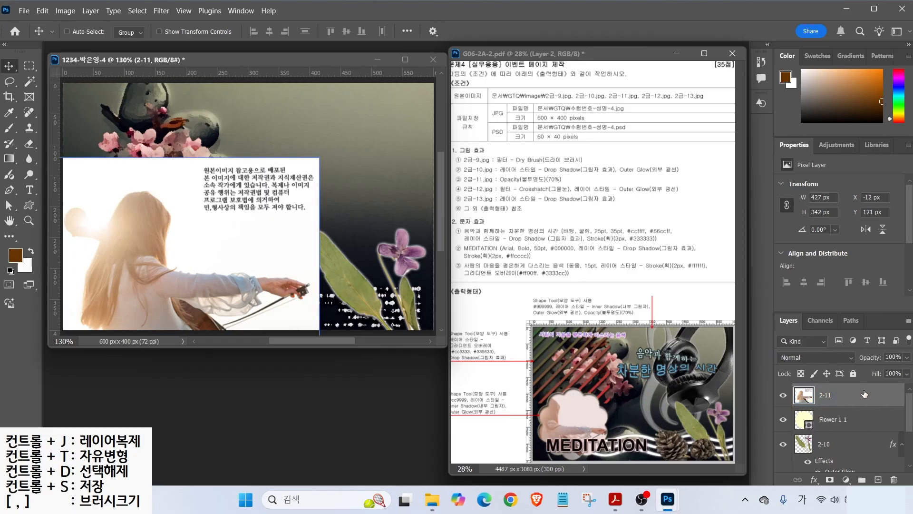
- Clip the 2-11 photo into the flower shape, then shrink and reposition it inside
right_click(865, 394)
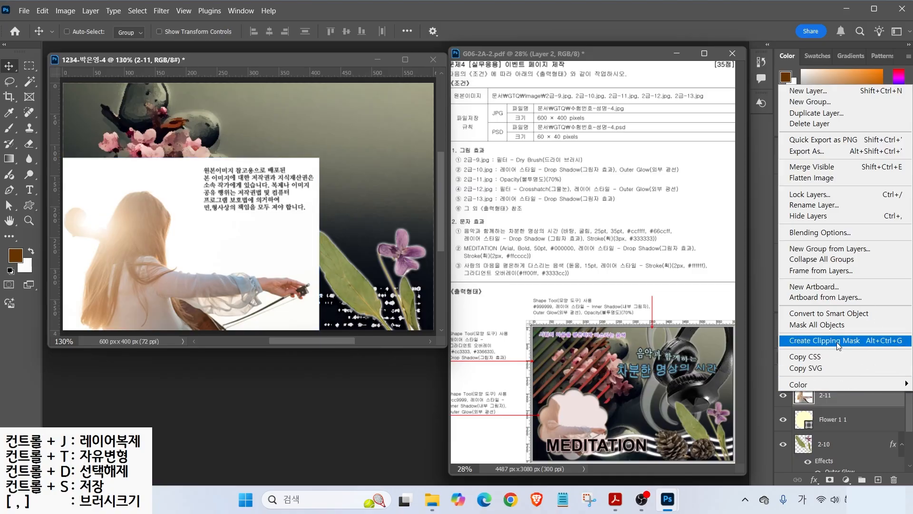
click(836, 341)
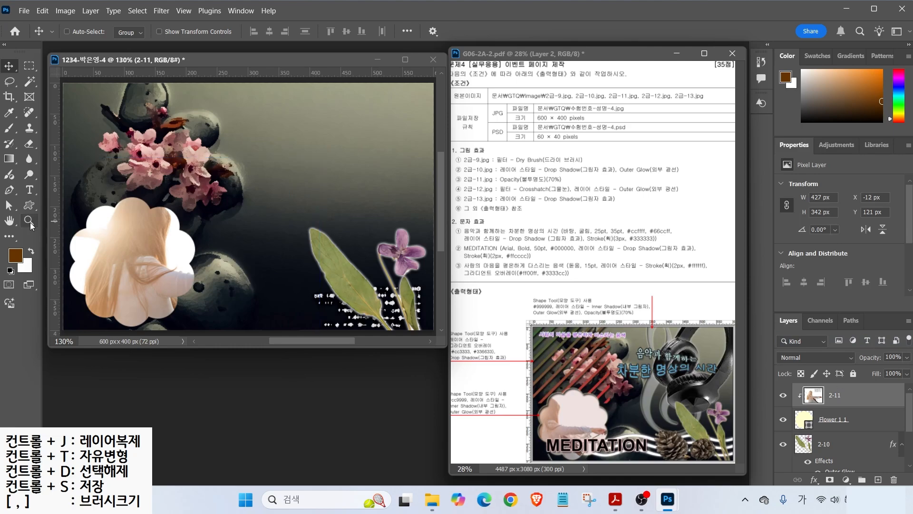
drag(95, 244, 172, 250)
key(ctrl+t)
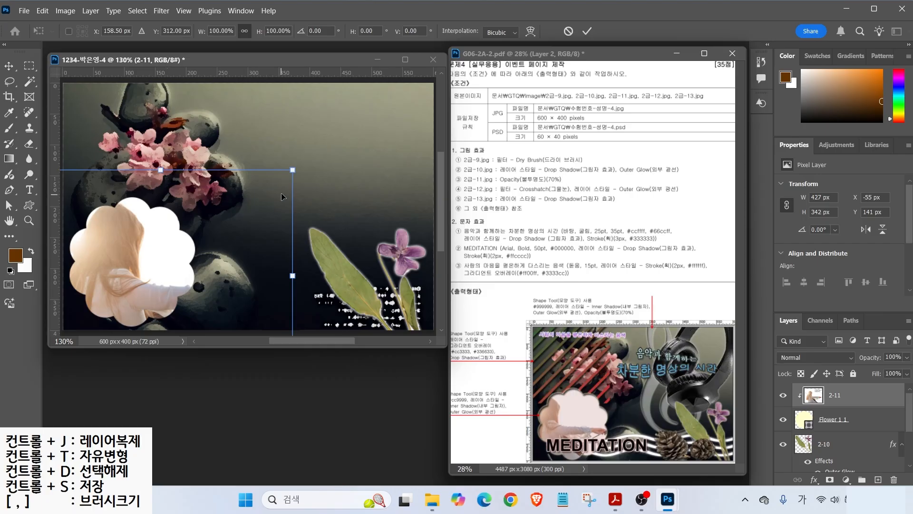
drag(293, 170, 279, 181)
drag(259, 196, 261, 194)
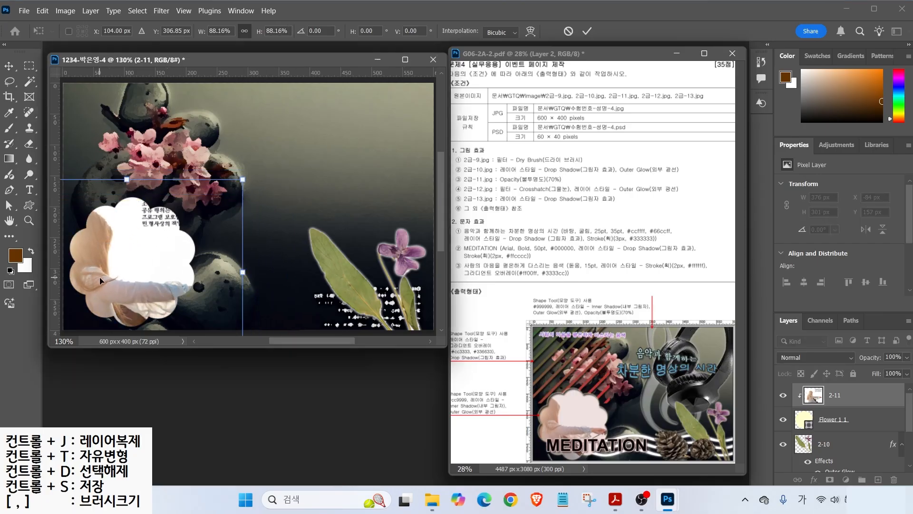
drag(101, 279, 115, 283)
key(Return)
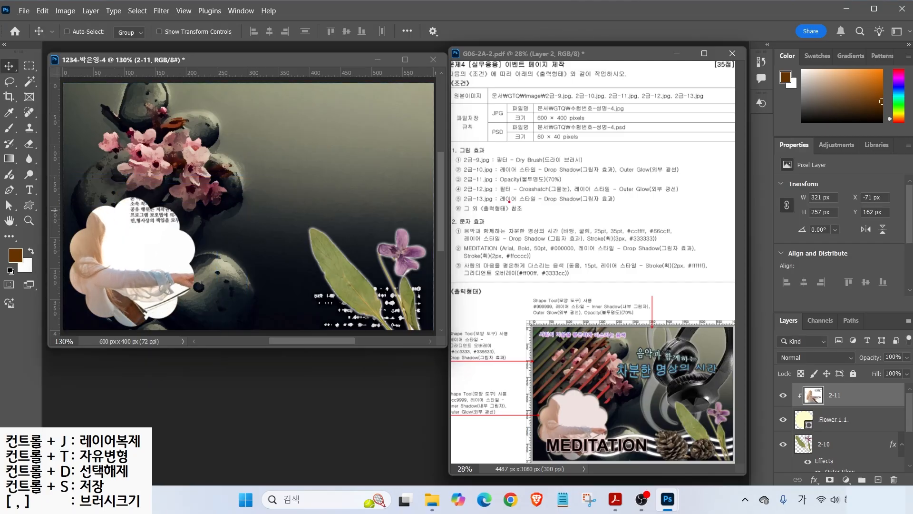
- Set the 2-11 layer opacity to 70%
drag(493, 188, 571, 185)
drag(766, 312, 910, 383)
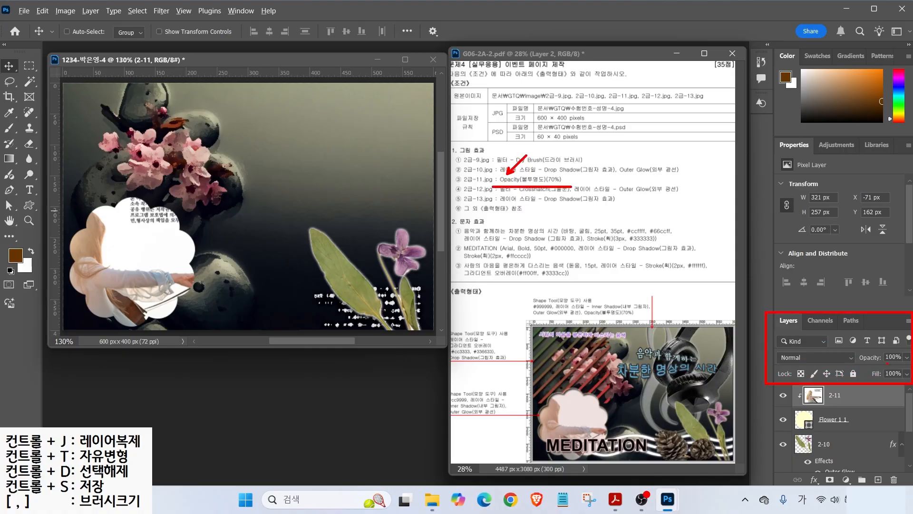
drag(870, 335, 865, 331)
key(Escape)
click(891, 356)
text(70)
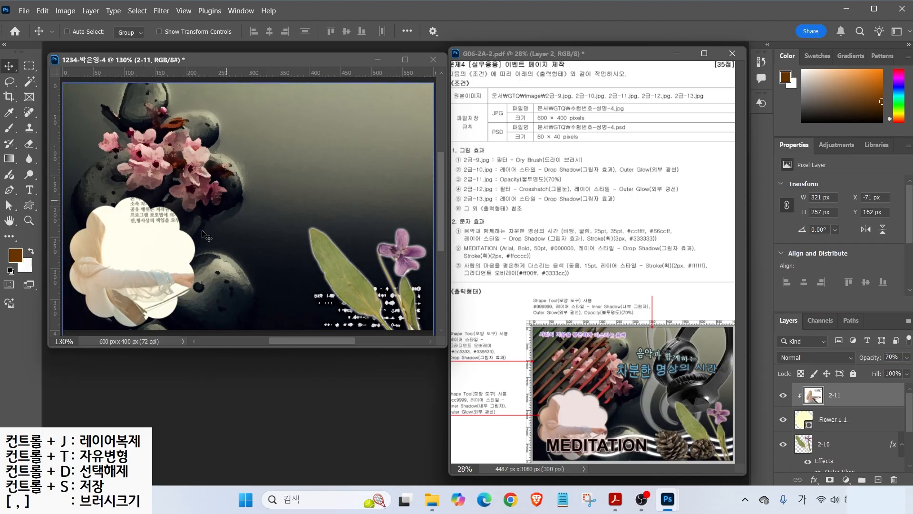
click(803, 421)
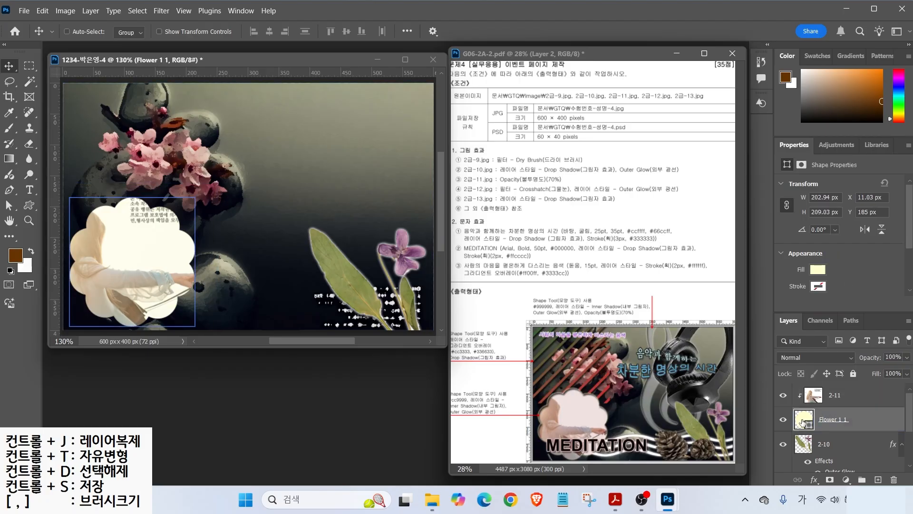
- Recolour the Flower 1 1 shape's fill to pink #cc9999
mouse_move(498, 427)
mouse_down()
mouse_move(431, 402)
mouse_move(472, 377)
mouse_move(518, 405)
mouse_up()
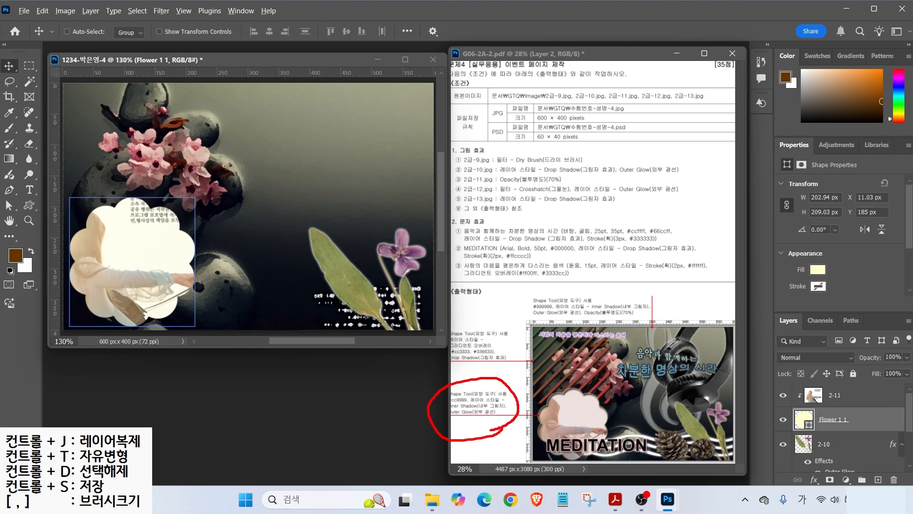
double_click(803, 420)
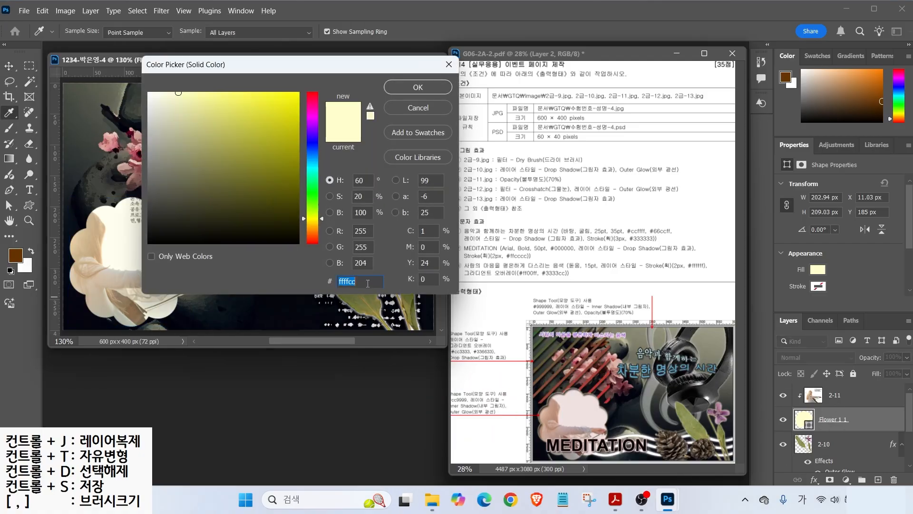
text(ㅊ)
key(Hangul)
text(cc9999)
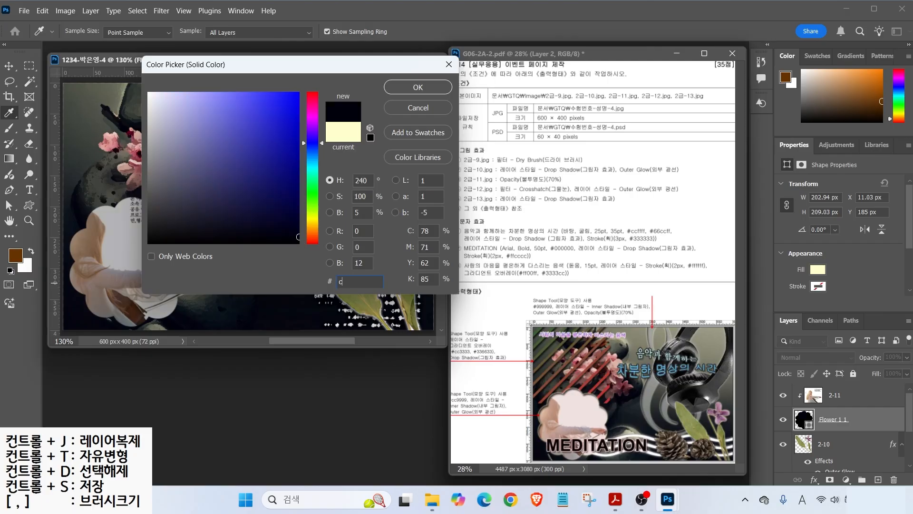
key(Return)
ctrl+click(371, 288)
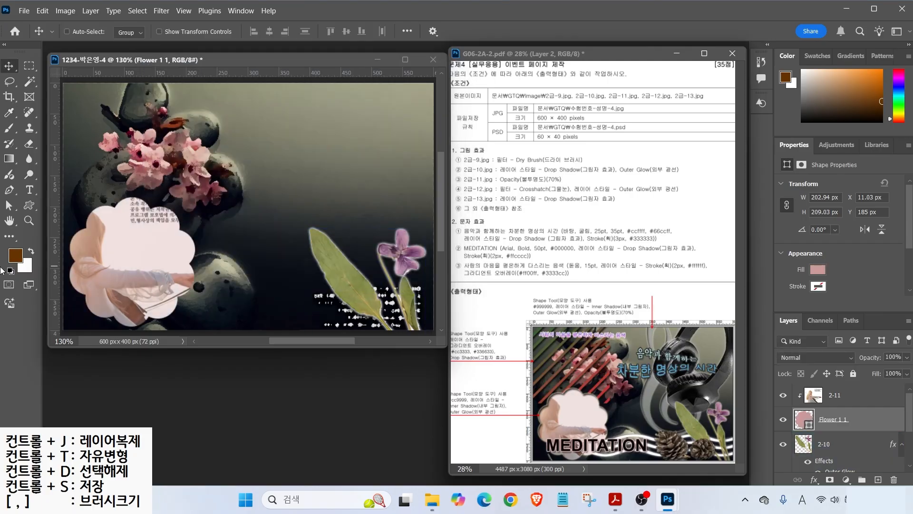
- Give the flower shape an Inner Shadow and an Outer Glow layer effect
ctrl+click(106, 285)
click(418, 358)
click(842, 444)
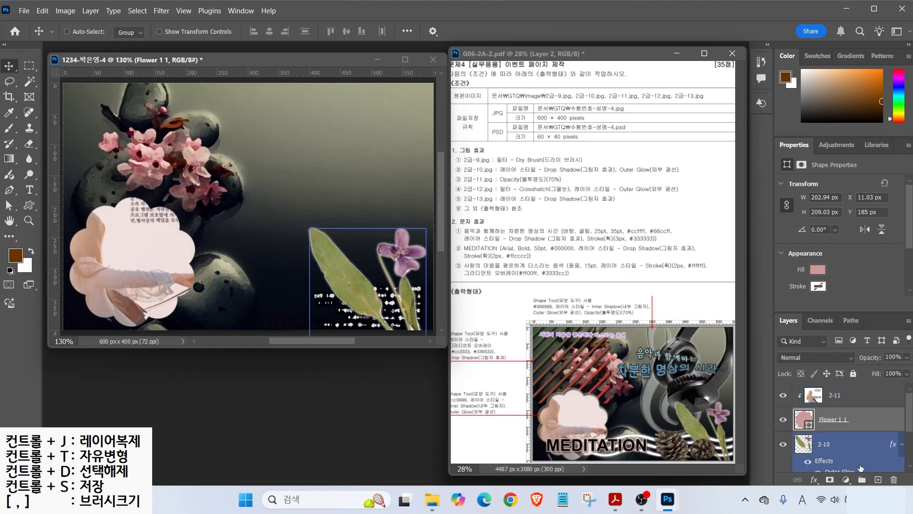
click(814, 479)
click(832, 401)
click(369, 327)
click(746, 124)
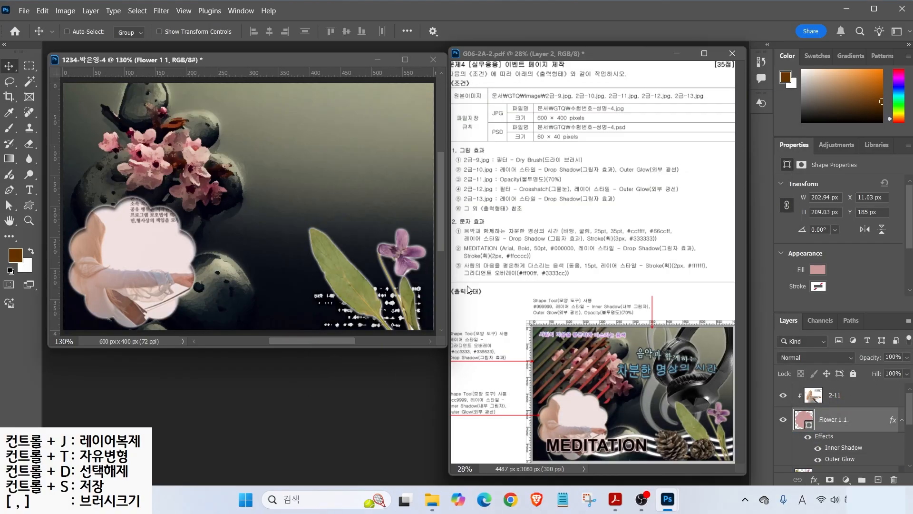
- Check that the clipped 2-11 photo layer is at 70% opacity
click(829, 395)
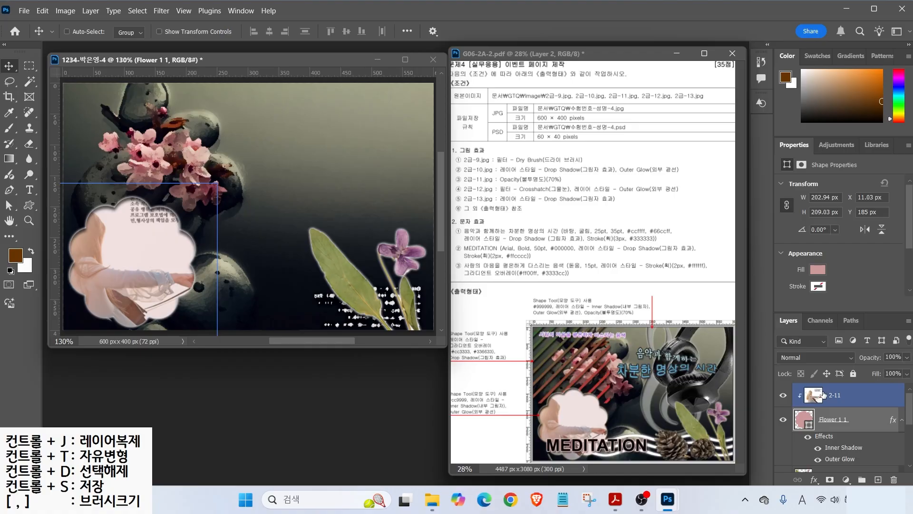
drag(798, 385, 858, 402)
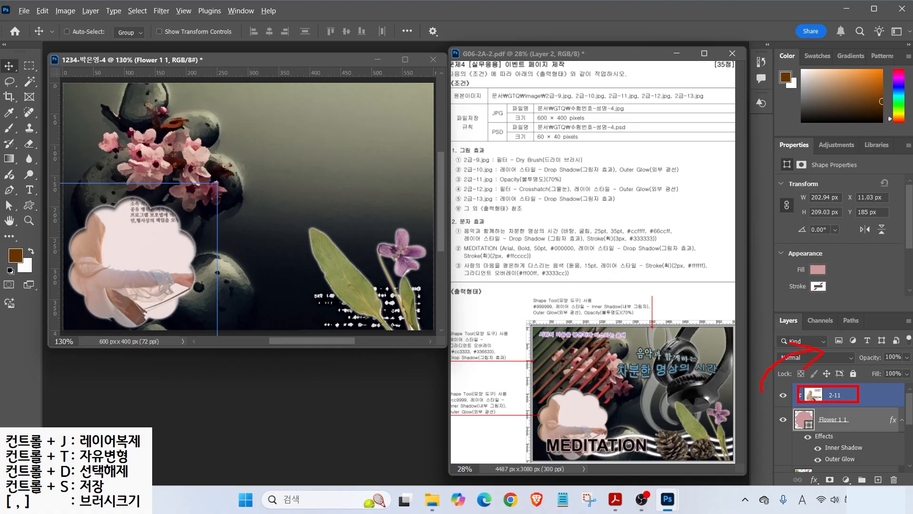
click(846, 401)
key(7)
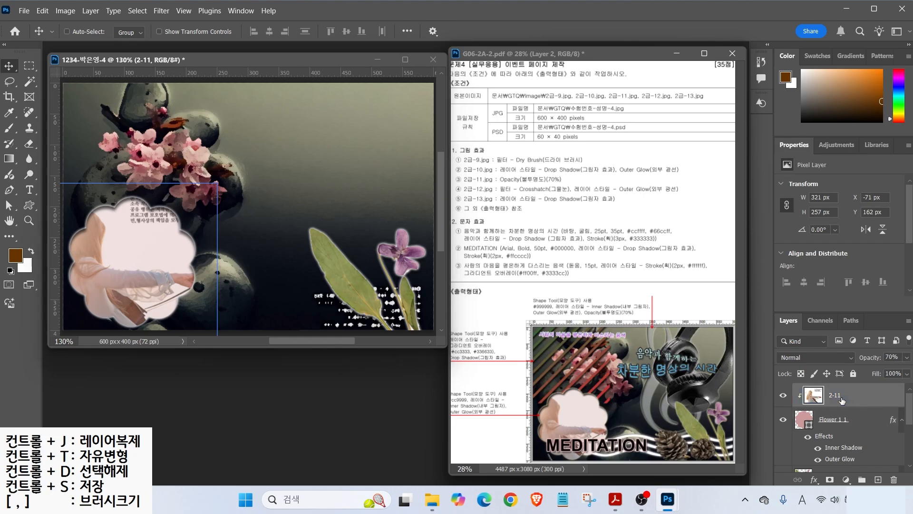
- Open 2급-12.jpg and select the headphones, excluding the gap inside the headband
double_click(301, 380)
double_click(395, 238)
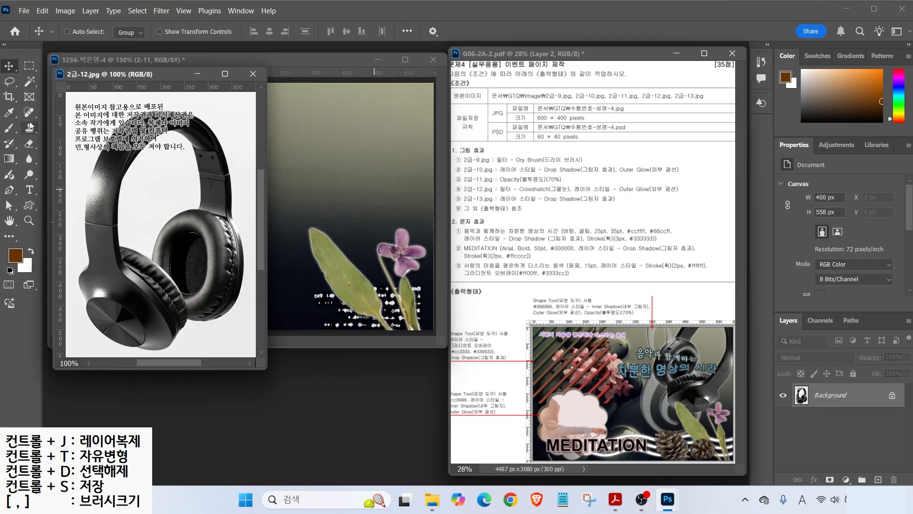
click(29, 82)
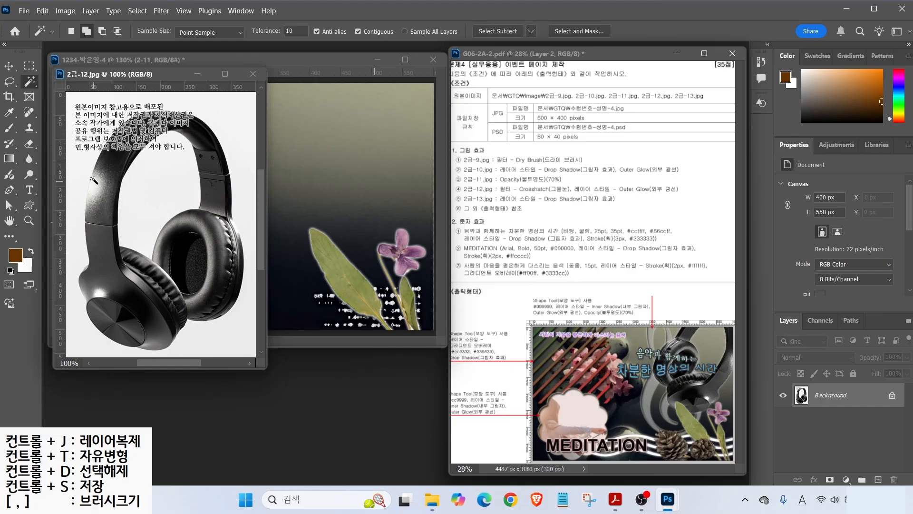
right_click(29, 81)
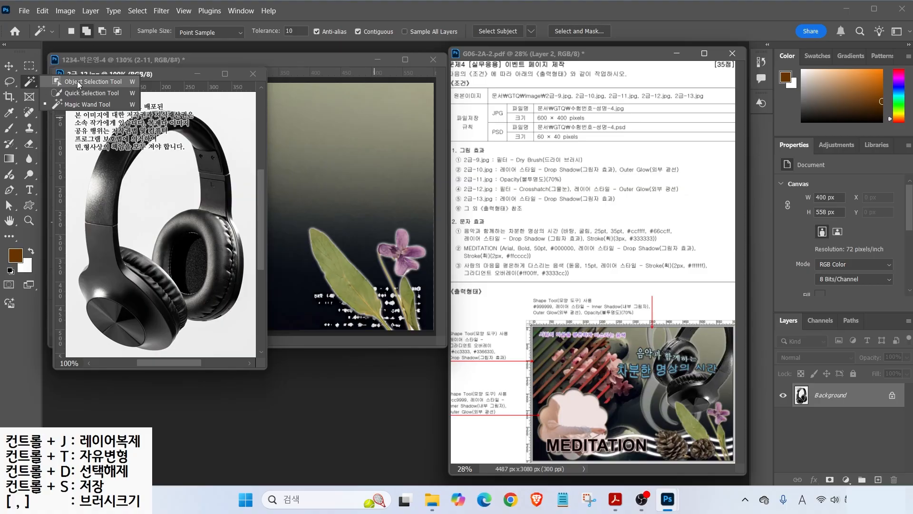
click(78, 82)
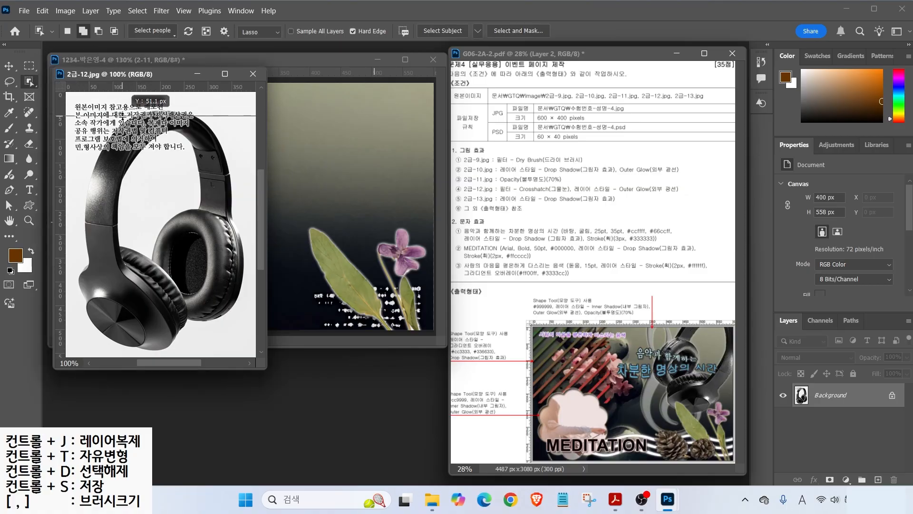
mouse_move(172, 100)
mouse_down()
mouse_move(77, 192)
mouse_move(80, 318)
mouse_move(163, 359)
mouse_move(245, 308)
mouse_move(258, 208)
mouse_move(207, 102)
mouse_move(172, 100)
mouse_up()
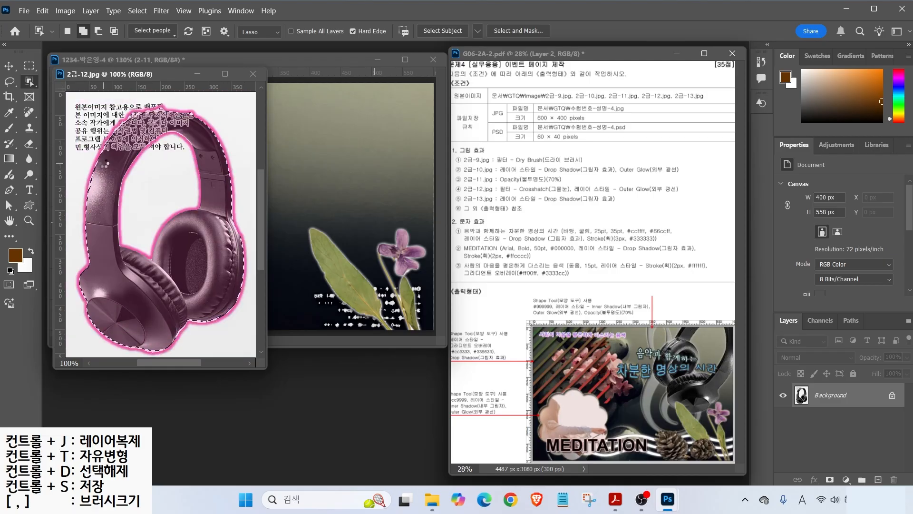
right_click(33, 82)
click(78, 92)
click(108, 31)
drag(152, 186, 152, 202)
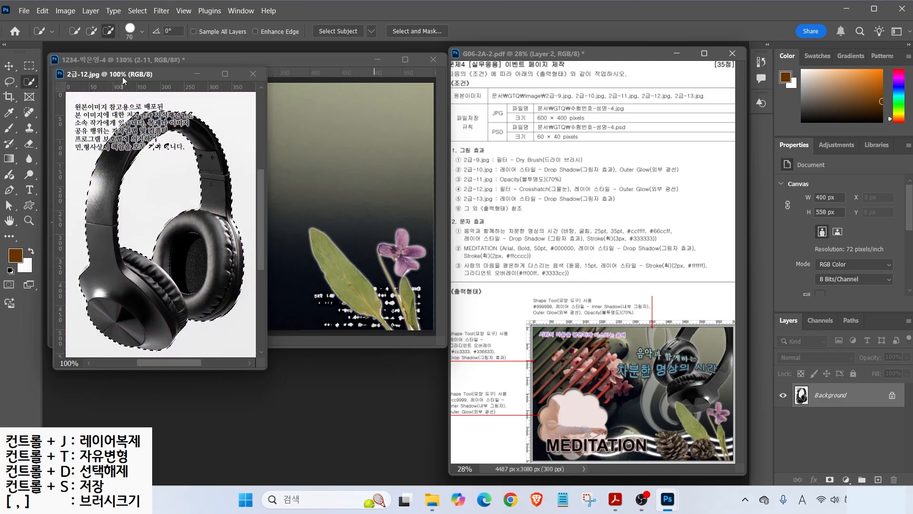
- Move the selected headphones into the poster, close the source image, and name the layer 2-12
drag(157, 74, 295, 140)
click(8, 66)
drag(244, 295, 128, 197)
click(280, 401)
click(395, 139)
double_click(819, 395)
text(2-12)
key(Return)
- Scale the headphones to about 64%, flip them horizontally, and tilt them toward the top right
click(67, 31)
drag(304, 207, 233, 205)
key(ctrl+t)
drag(209, 300, 374, 279)
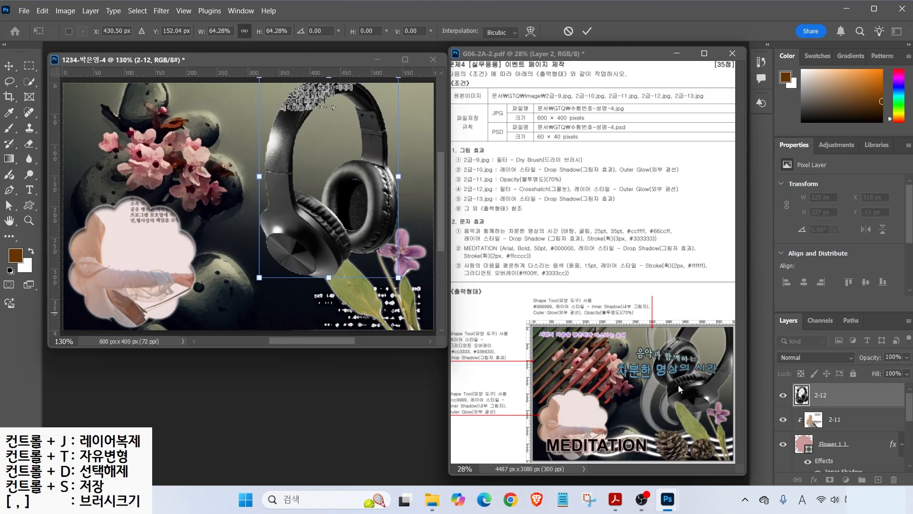
right_click(311, 210)
click(345, 442)
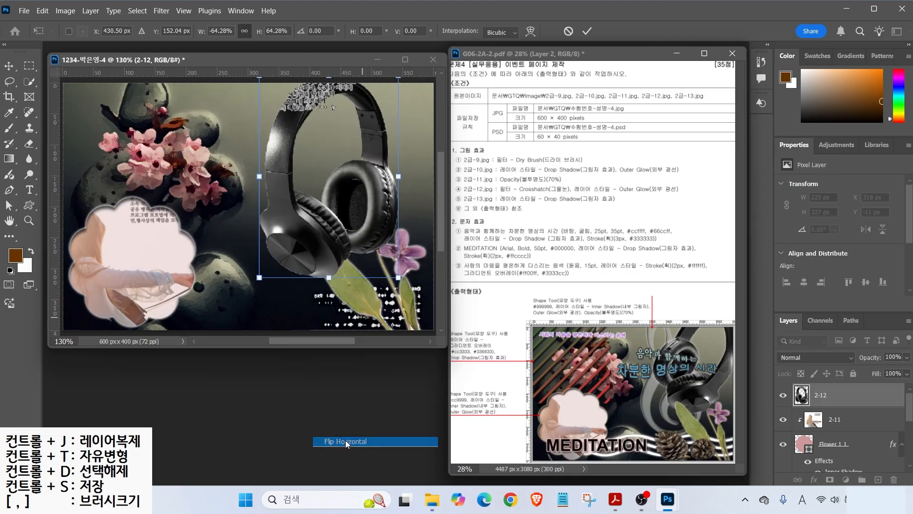
drag(413, 289, 381, 205)
key(Return)
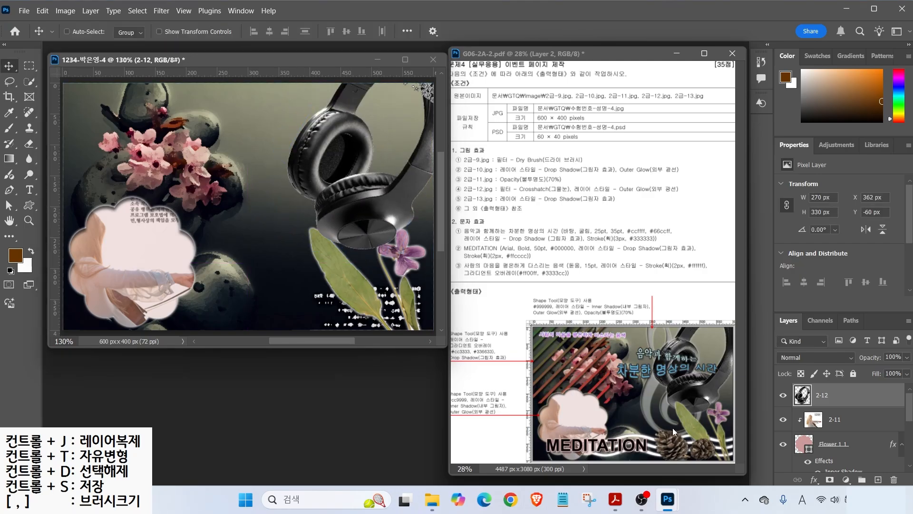
key(ctrl)
- Put the 2-10 leaf layer above the headphones and shift the headphones up and left
scroll(836, 413, down, 1)
click(835, 415)
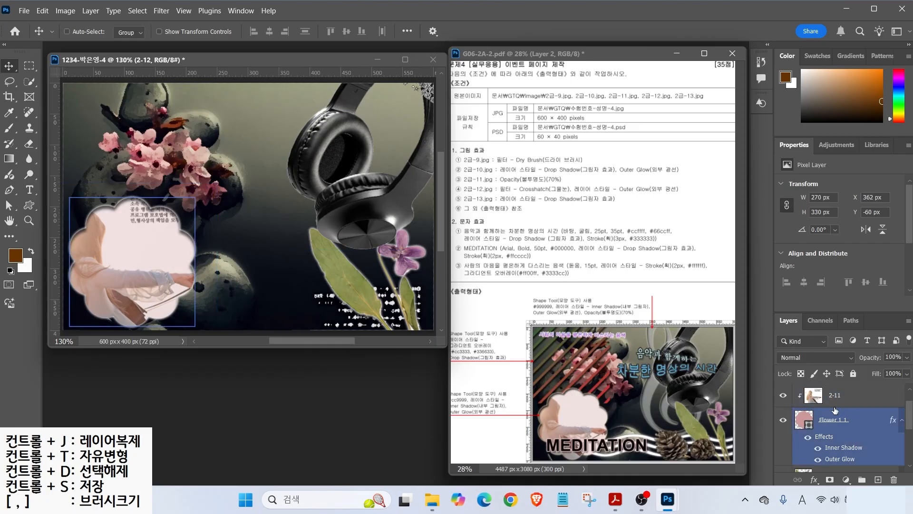
scroll(835, 414, down, 1)
drag(833, 455, 823, 380)
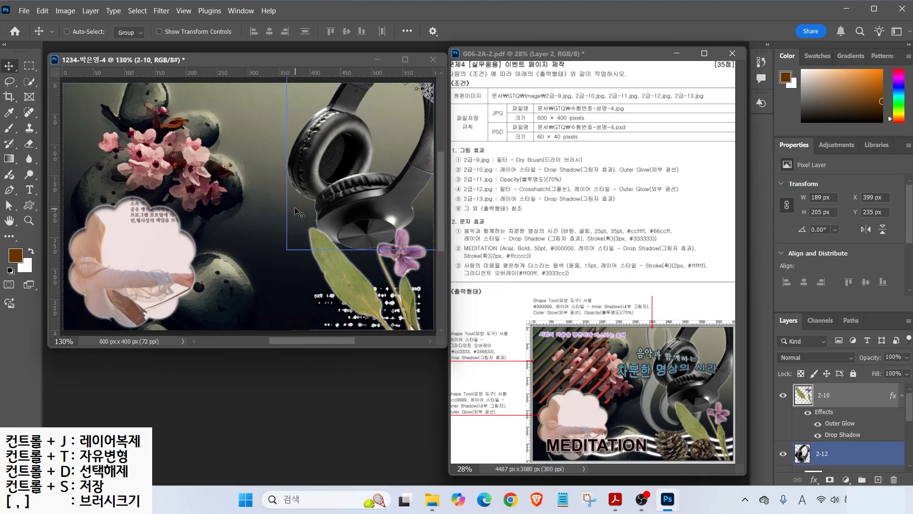
key(ctrl+t)
drag(308, 238, 311, 217)
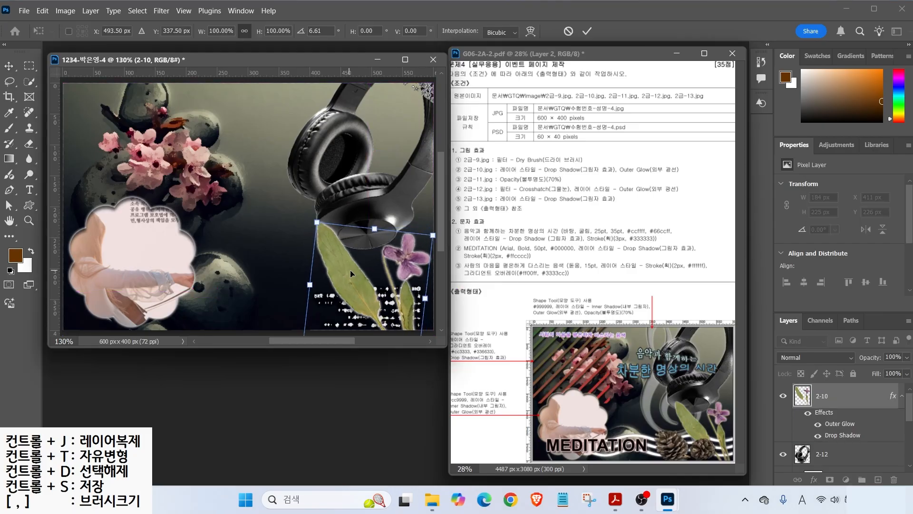
drag(352, 270, 355, 271)
key(Escape)
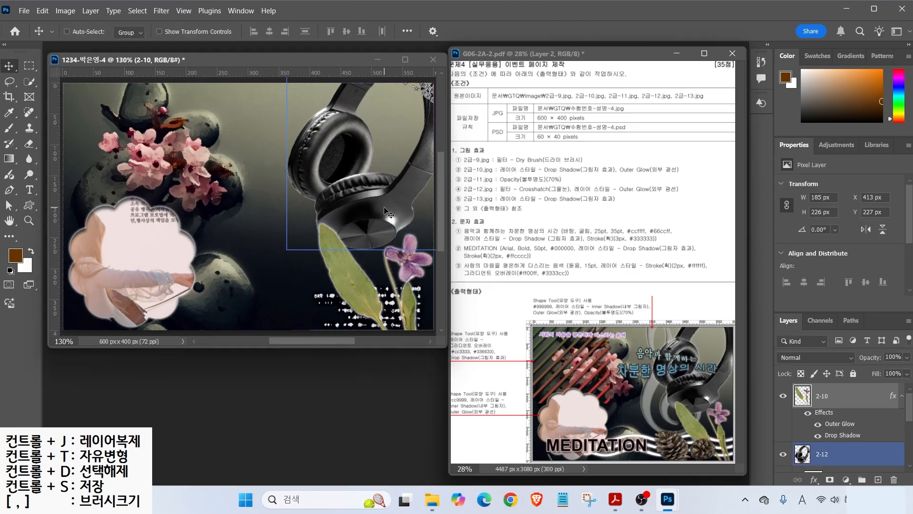
click(822, 454)
drag(361, 210, 344, 195)
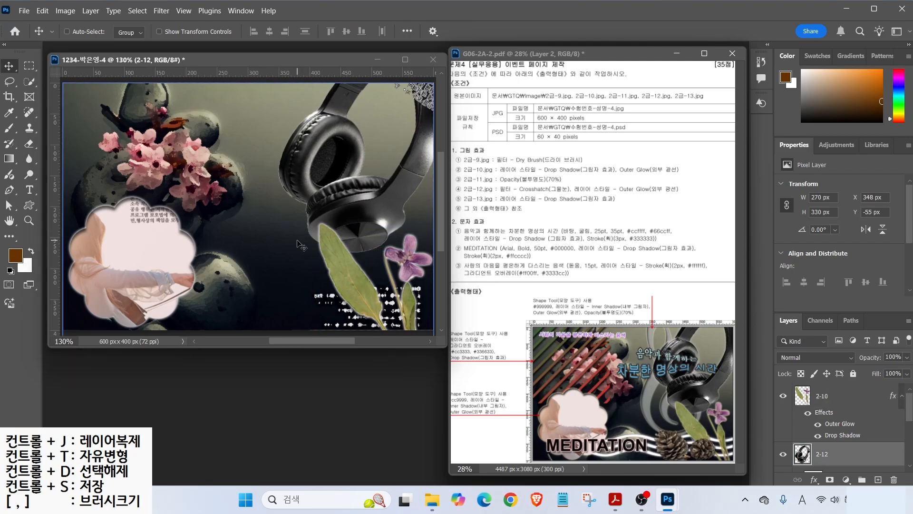
- Open the 2급-13 pinecone image and position its window over the poster
key(ctrl+o)
double_click(174, 245)
mouse_move(118, 55)
mouse_down()
mouse_move(237, 243)
mouse_move(200, 279)
mouse_move(209, 354)
mouse_move(287, 369)
mouse_move(360, 366)
mouse_move(375, 305)
mouse_move(239, 266)
mouse_up()
- Carry the selected pinecones into the poster as a layer named 2-13
right_click(29, 82)
click(99, 92)
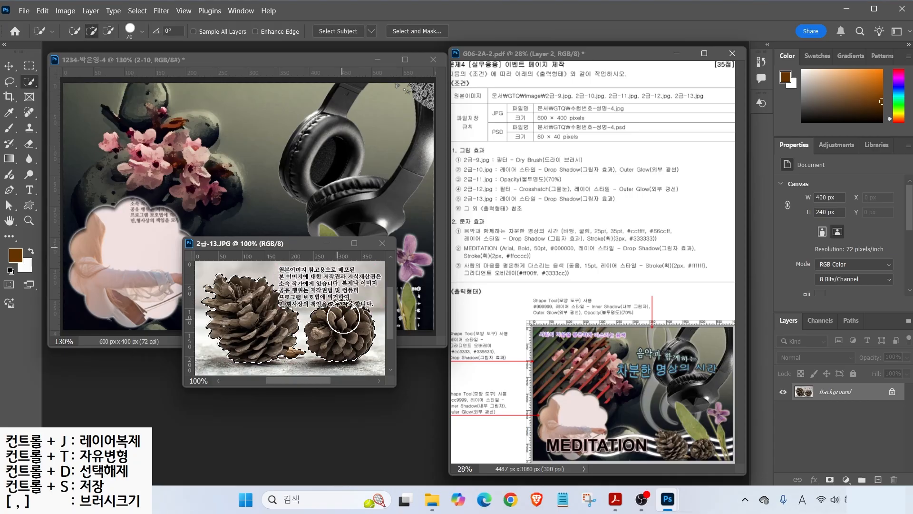
key(v)
drag(247, 314, 163, 284)
double_click(829, 394)
text(2-13)
key(Return)
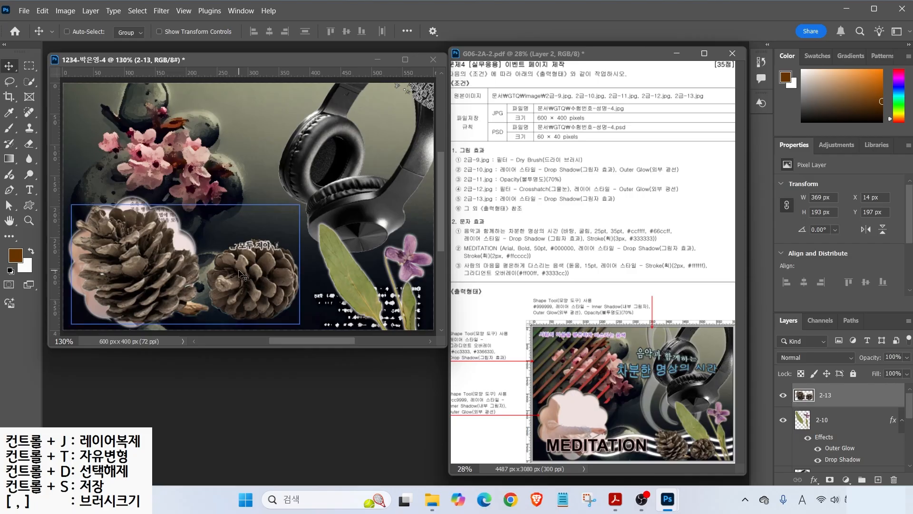
- Shrink the pinecones to about half size at the poster's bottom-right
key(ctrl+t)
drag(299, 205, 184, 265)
drag(145, 309, 359, 329)
key(Return)
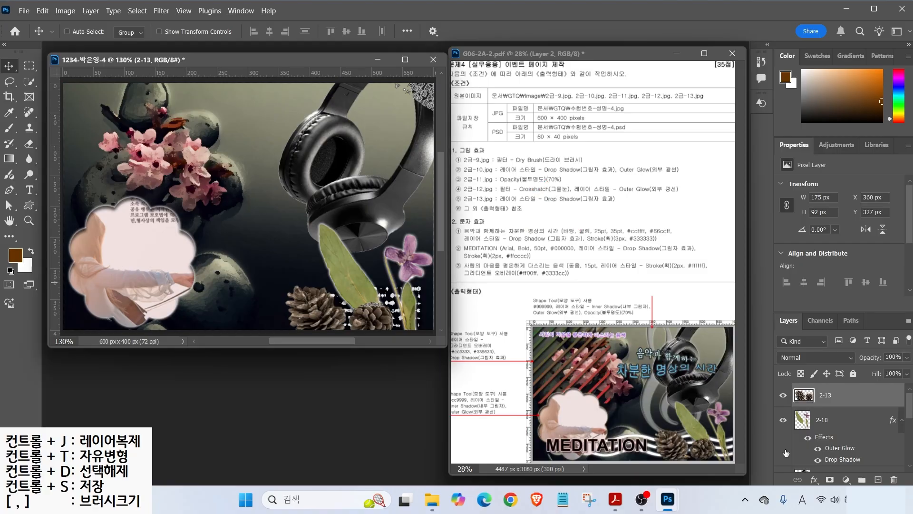
- Give the 2-13 pinecones layer a Drop Shadow
click(814, 482)
click(827, 479)
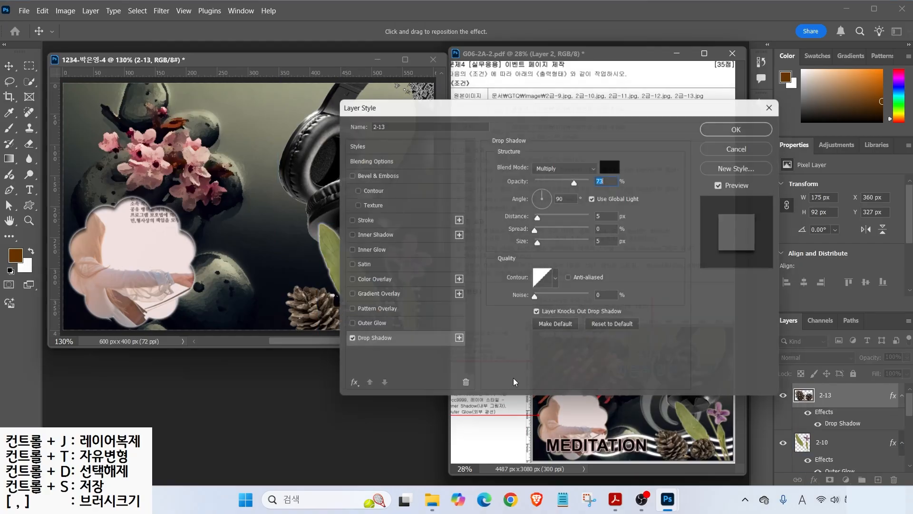
click(746, 129)
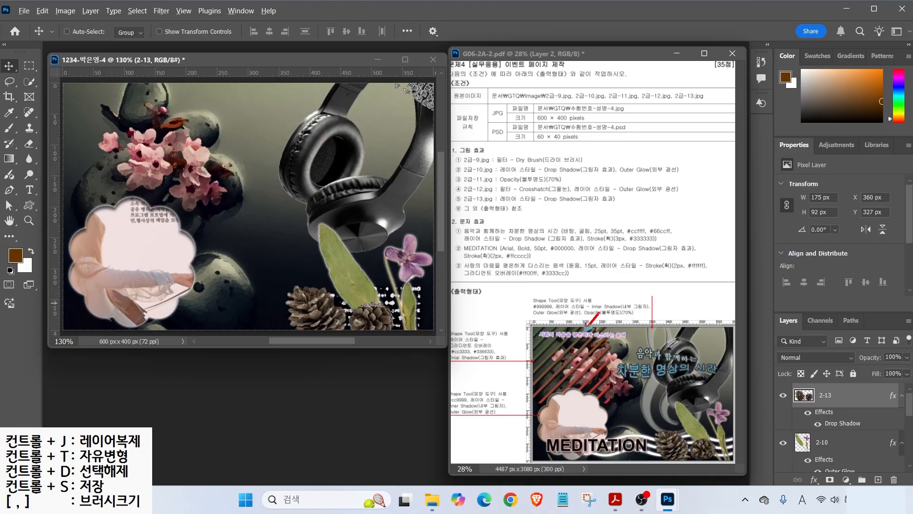
click(29, 205)
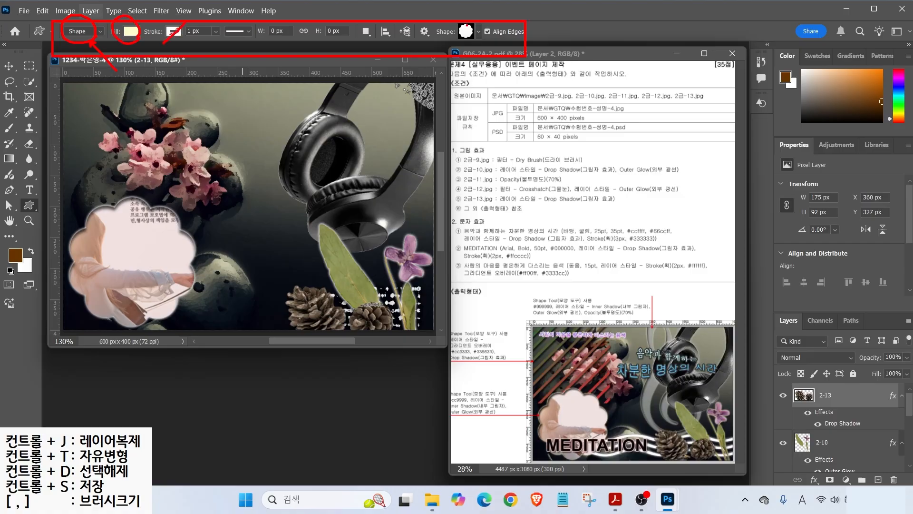
- Draw the diagonal hatched tile shape about 250 px square in the poster's top-left corner
click(478, 32)
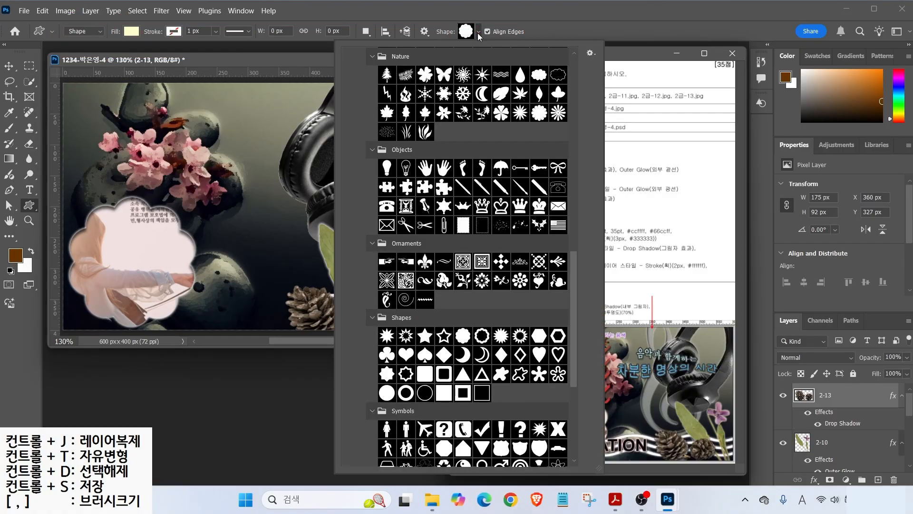
scroll(582, 270, down, 10)
click(439, 282)
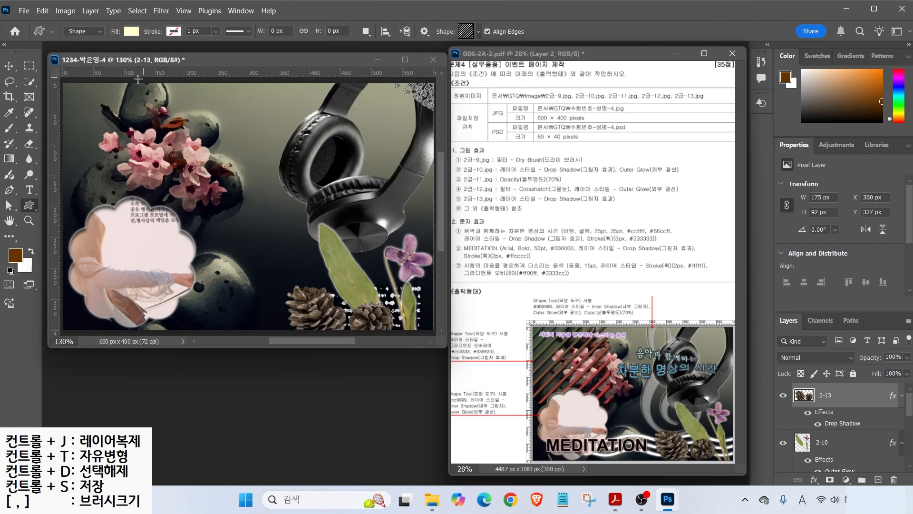
mouse_move(95, 96)
mouse_down()
mouse_move(204, 171)
mouse_move(249, 249)
mouse_up()
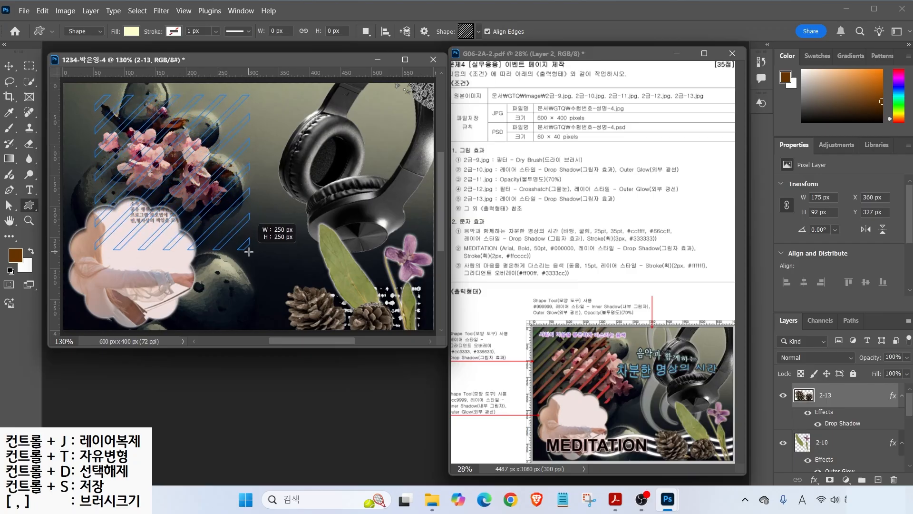
key(v)
drag(159, 154, 101, 115)
- Give the tile shape a Gradient Overlay from red #cc3333 to green #339933
click(816, 478)
click(847, 439)
click(571, 191)
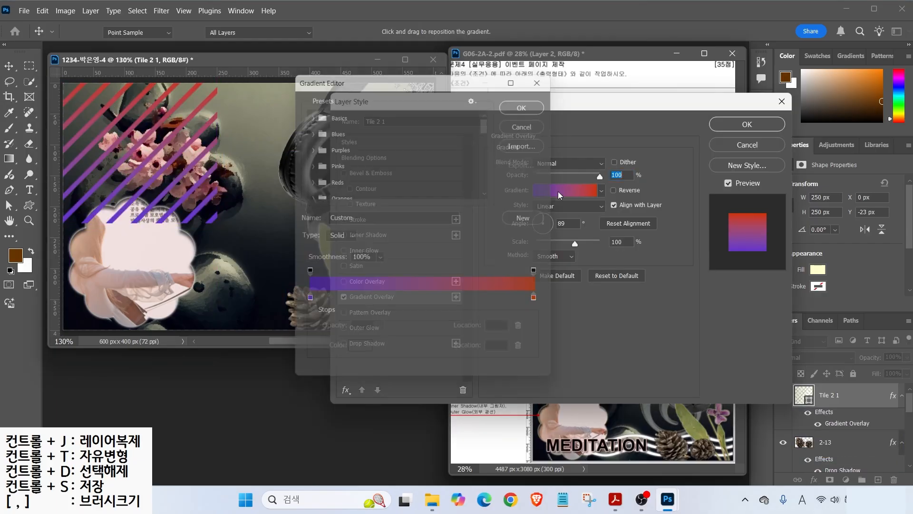
double_click(304, 302)
text(cc3333)
key(Return)
click(544, 303)
double_click(544, 303)
text(339933)
key(Return)
key(Return)
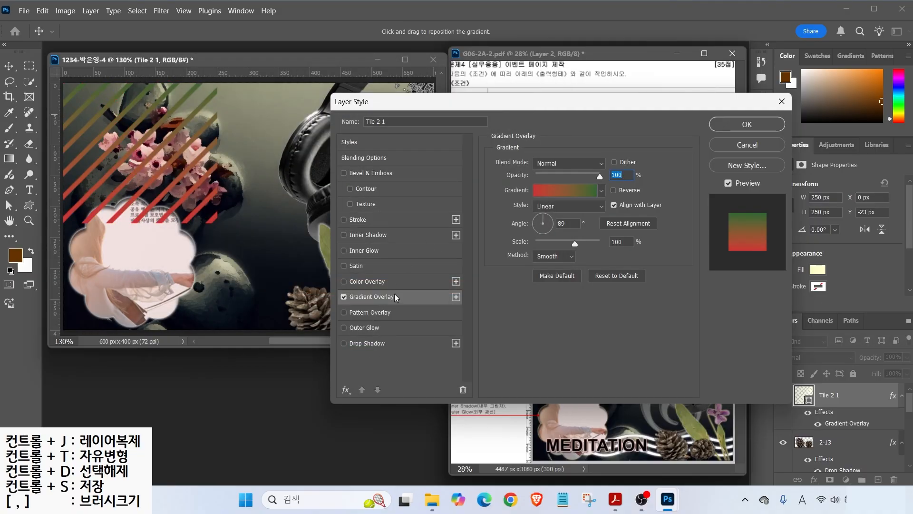
- Add a Drop Shadow to the tile shape and move Tile 2 1 lower in the layer stack
click(371, 343)
click(747, 125)
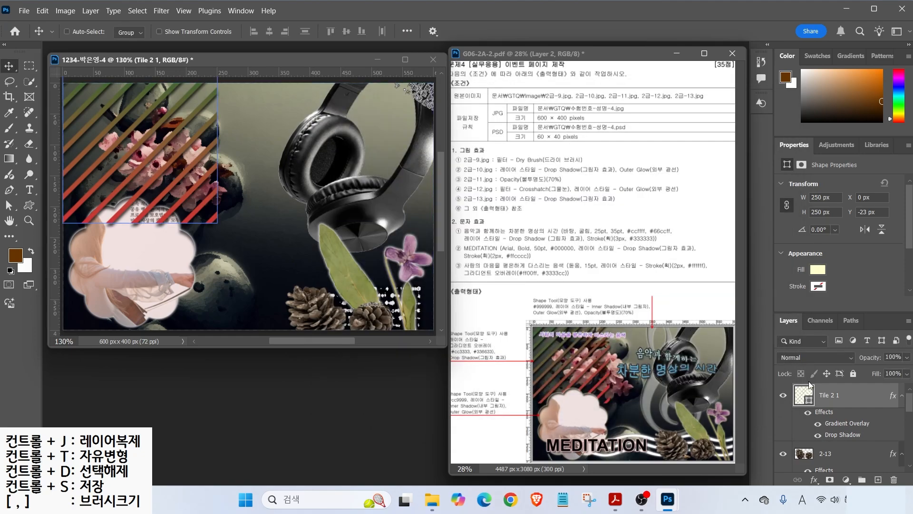
drag(852, 396, 830, 397)
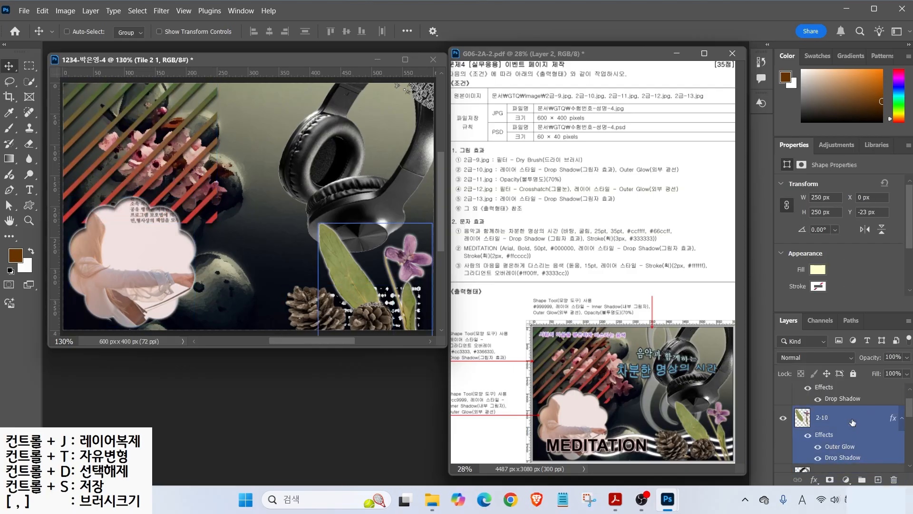
- Draw a tall Treble Clef custom shape left of the headphones
click(29, 205)
click(473, 33)
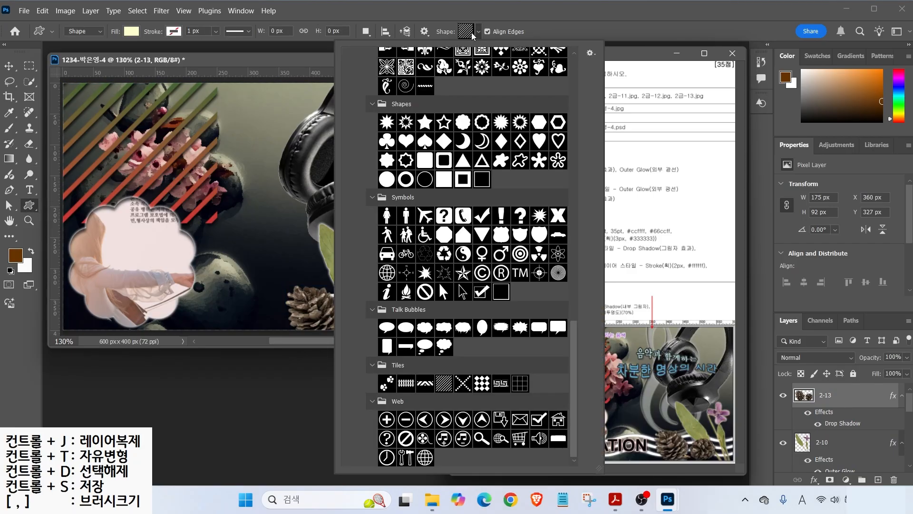
scroll(477, 248, up, 3)
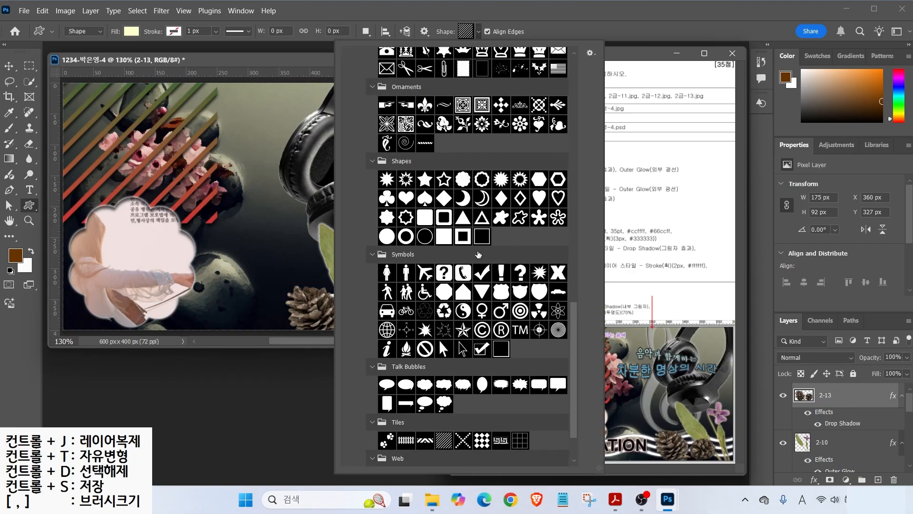
scroll(478, 248, up, 5)
double_click(521, 169)
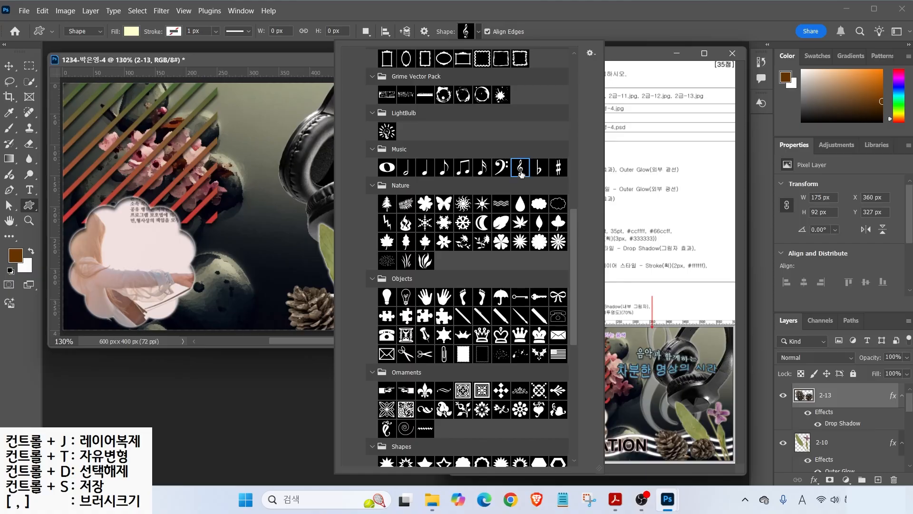
drag(215, 137, 299, 292)
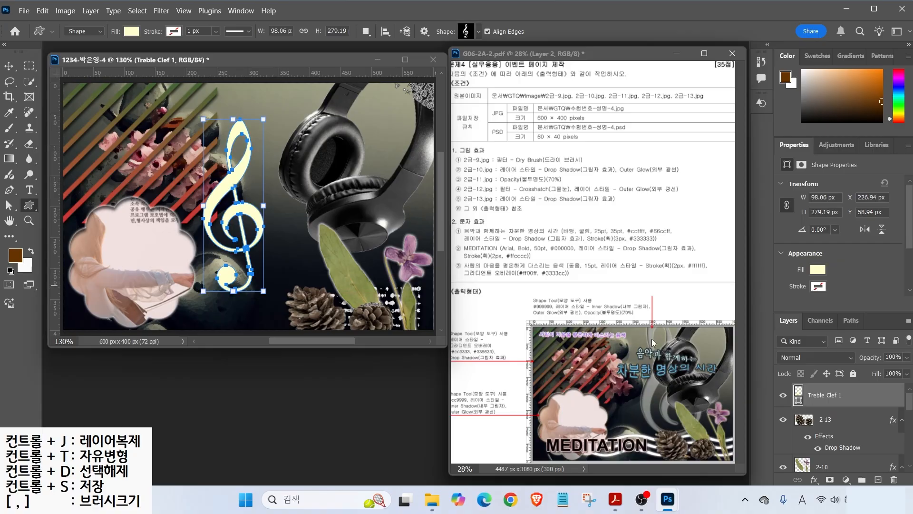
- Fill the treble clef with grey and give it an Inner Shadow and an Outer Glow
double_click(798, 395)
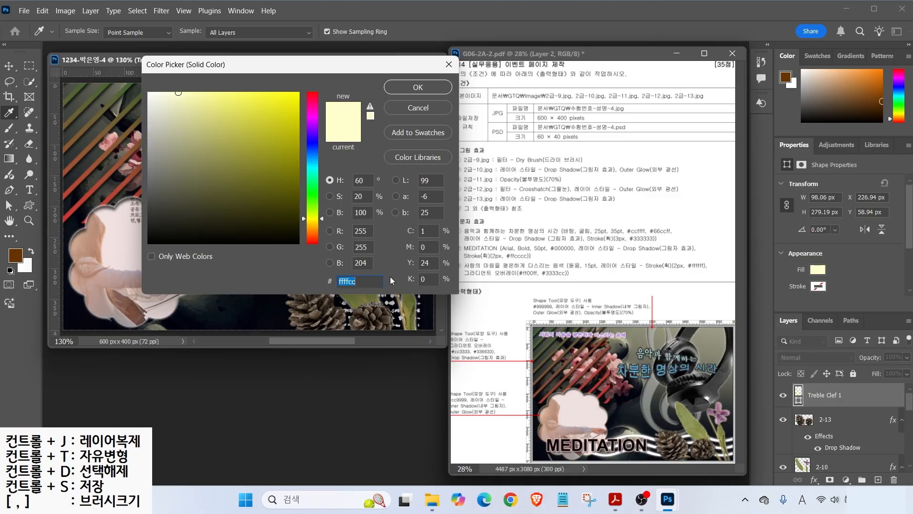
text(99)
click(814, 479)
click(816, 407)
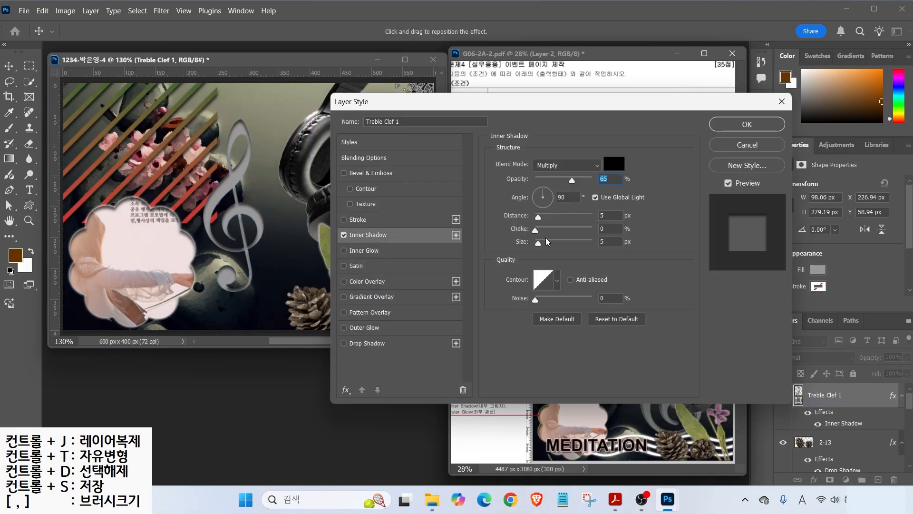
click(373, 331)
click(739, 123)
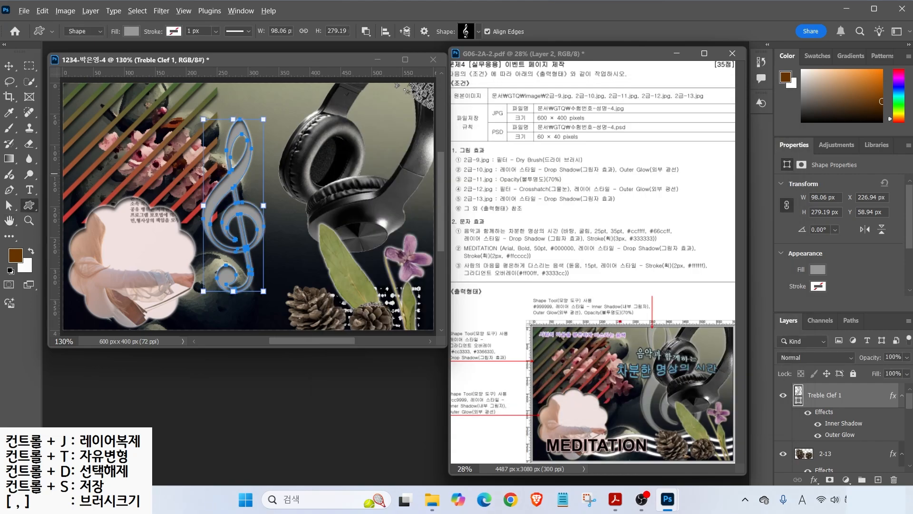
drag(574, 320, 645, 320)
drag(760, 306, 912, 374)
drag(850, 309, 880, 351)
- Set the treble clef to 70% opacity and tilt it about 15 degrees
key(Escape)
text(70)
key(Return)
drag(272, 110, 281, 143)
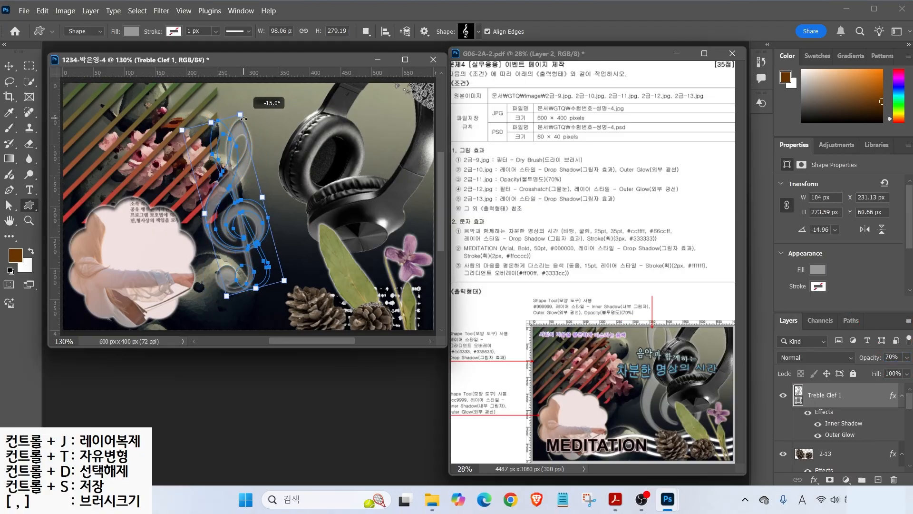
- Enlarge the treble clef to about 184%, shift it right, and place it behind the headphones
key(ctrl+t)
drag(273, 207, 323, 205)
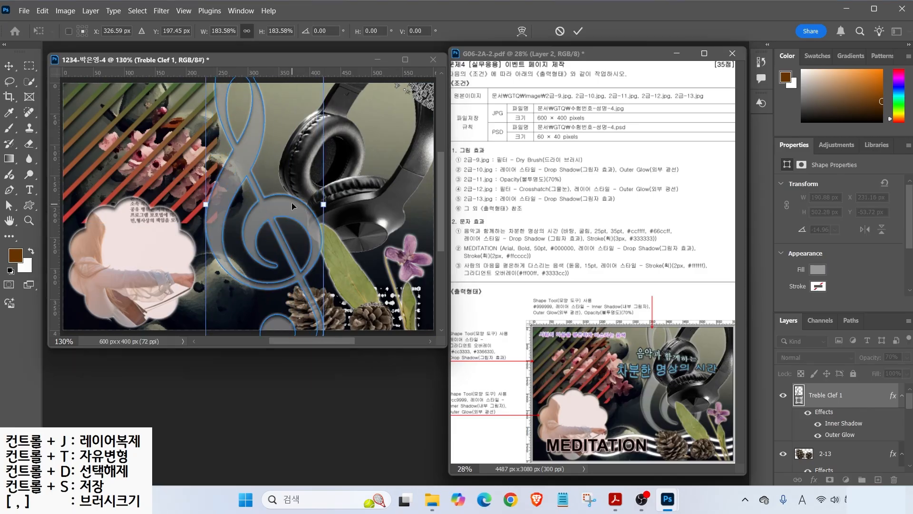
key(v)
drag(251, 219, 295, 224)
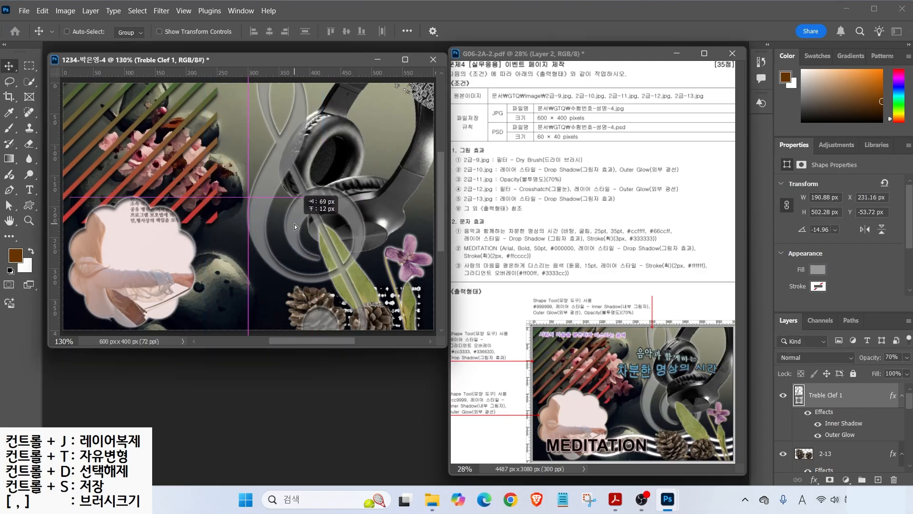
mouse_move(837, 396)
mouse_down()
mouse_move(845, 452)
mouse_move(832, 386)
mouse_up()
drag(834, 441, 835, 465)
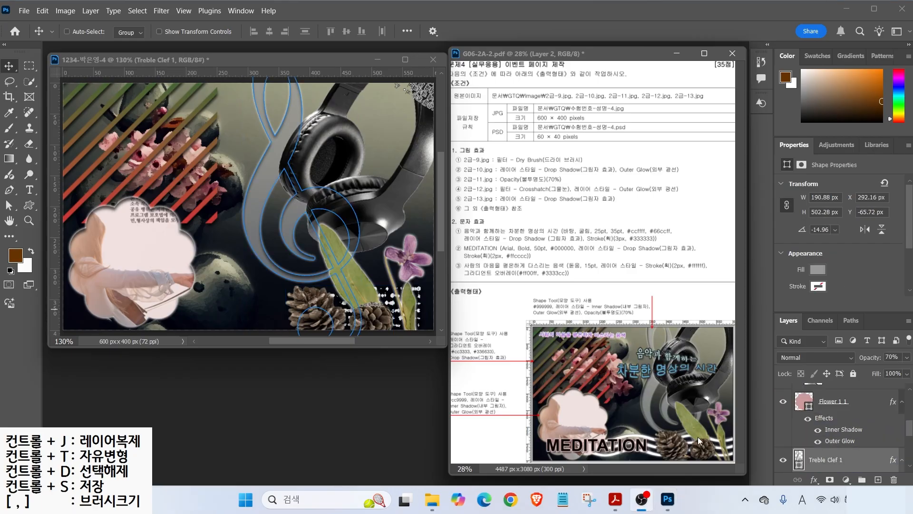
drag(635, 436, 661, 405)
- Draw a Waves custom shape near the poster's bottom and move it over the pinecones
click(29, 209)
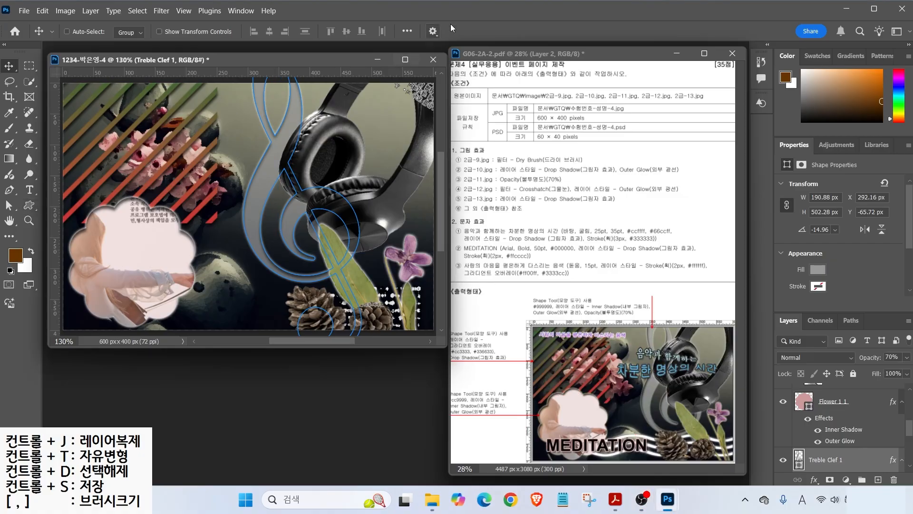
key(u)
click(478, 31)
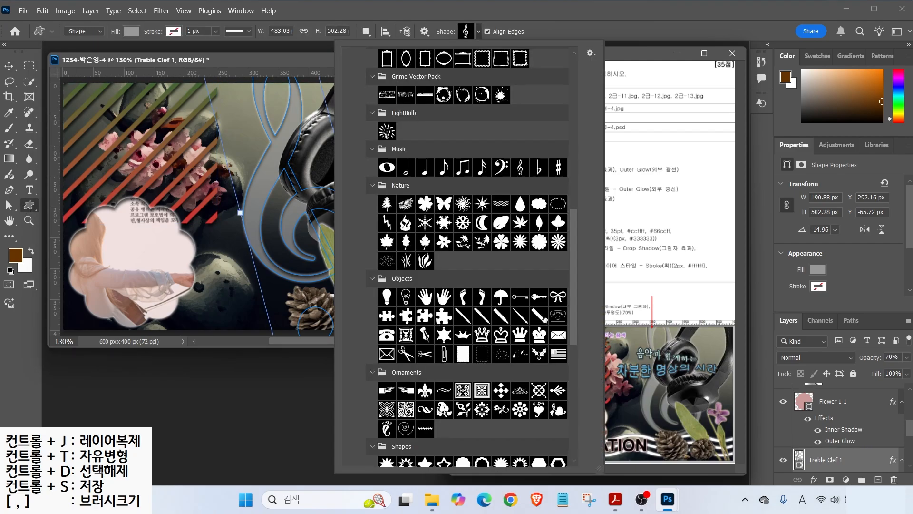
click(501, 212)
drag(162, 286, 341, 319)
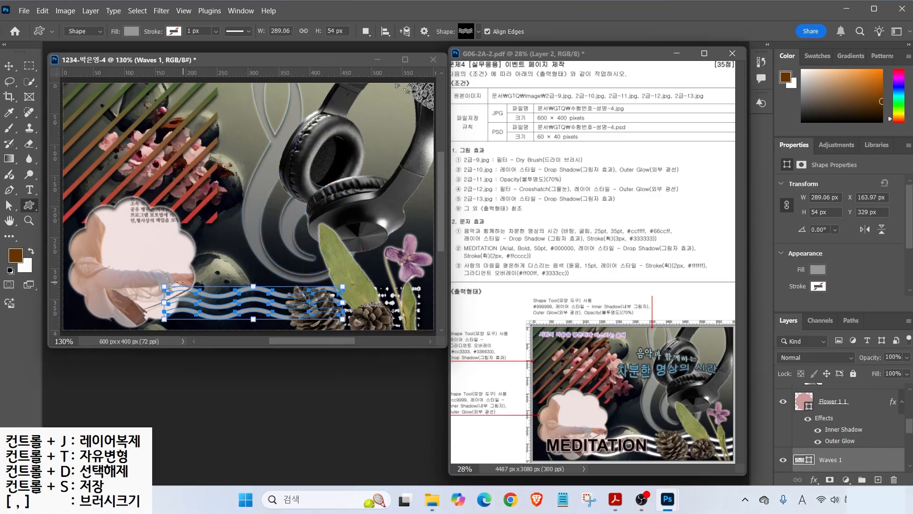
key(v)
drag(219, 294, 321, 302)
- Fill the waves with #cc9999 and add Inner Shadow and Outer Glow effects
double_click(800, 459)
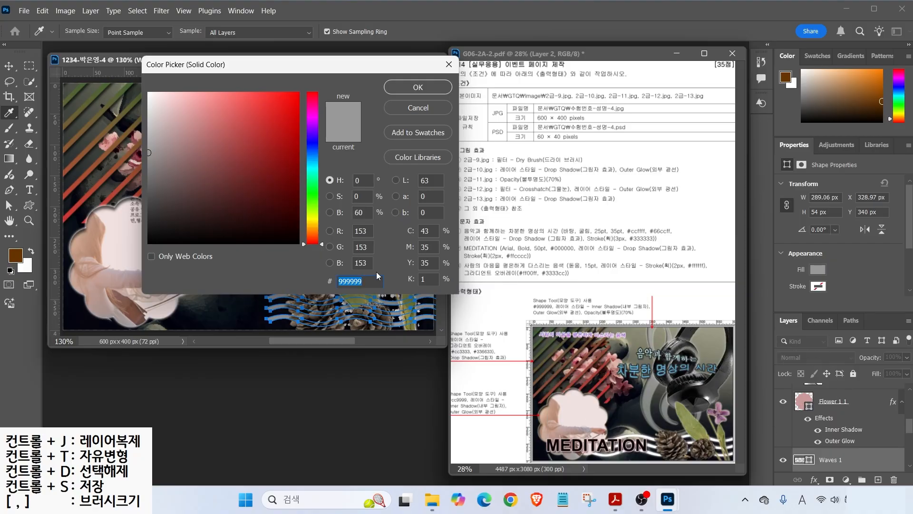
text(cc9999)
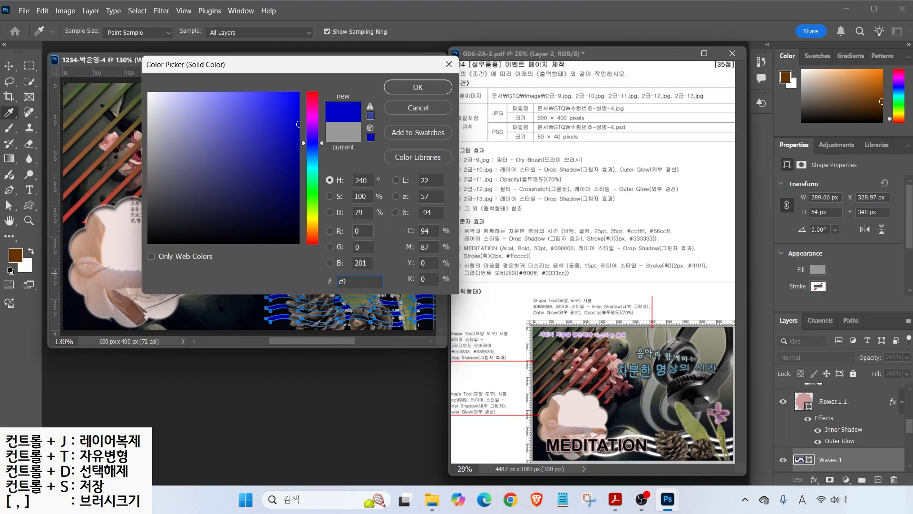
key(Return)
click(814, 479)
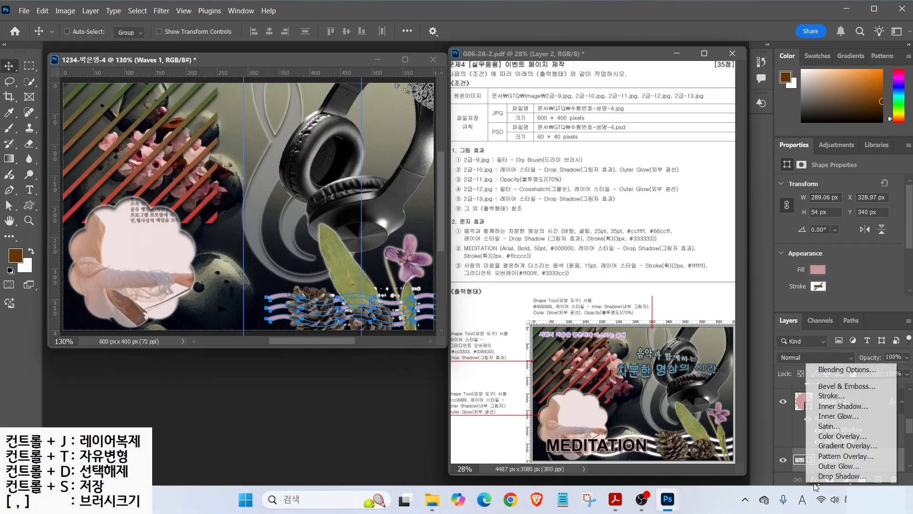
click(839, 406)
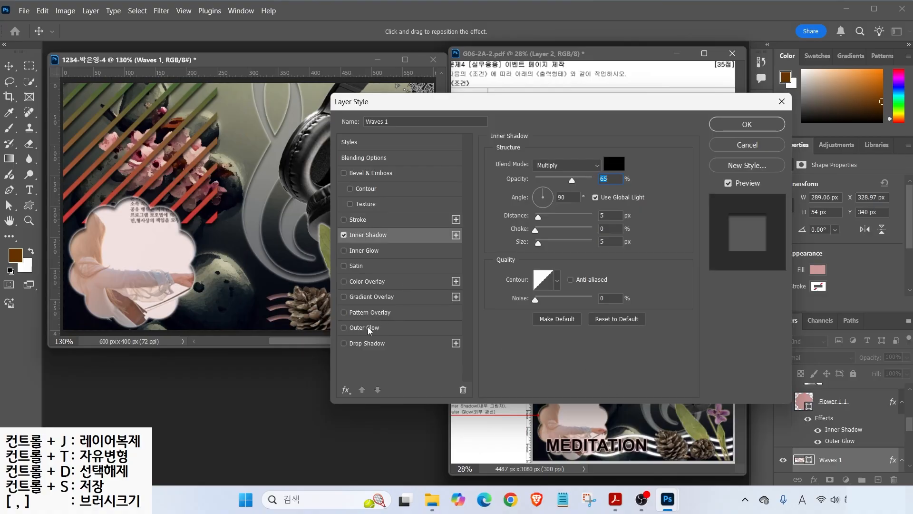
click(368, 327)
click(746, 124)
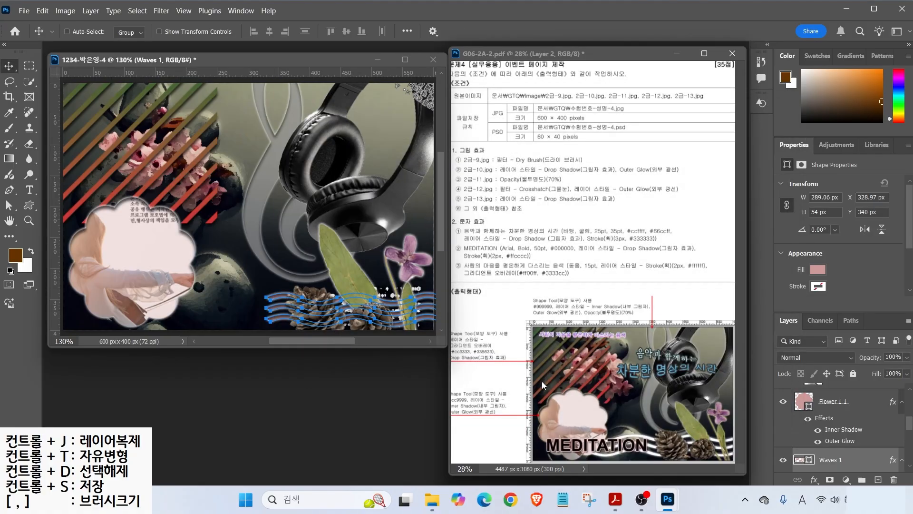
- Duplicate Waves 1 and shift the copy left along the bottom edge
click(784, 445)
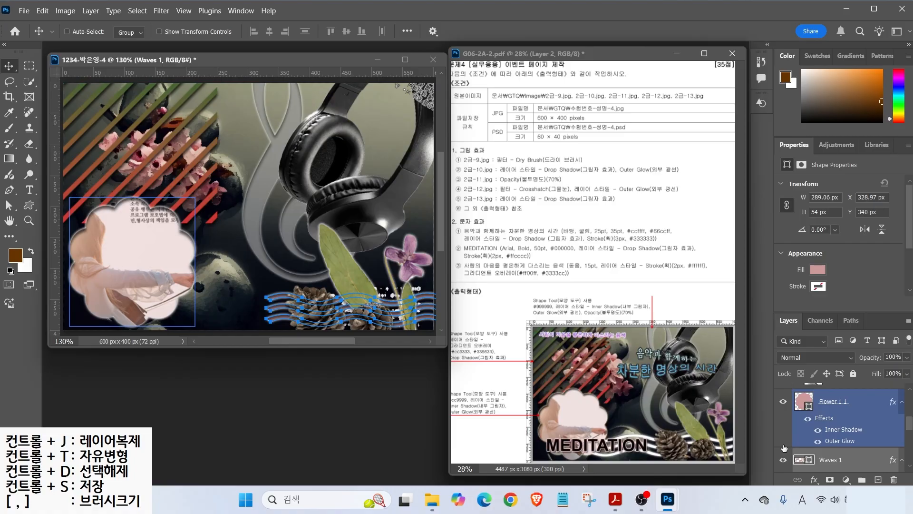
click(846, 459)
key(ctrl+j)
drag(240, 274, 147, 295)
key(shift+Right)
key(shift+Right)
key(Down)
key(Down)
key(Down)
key(Down)
key(Down)
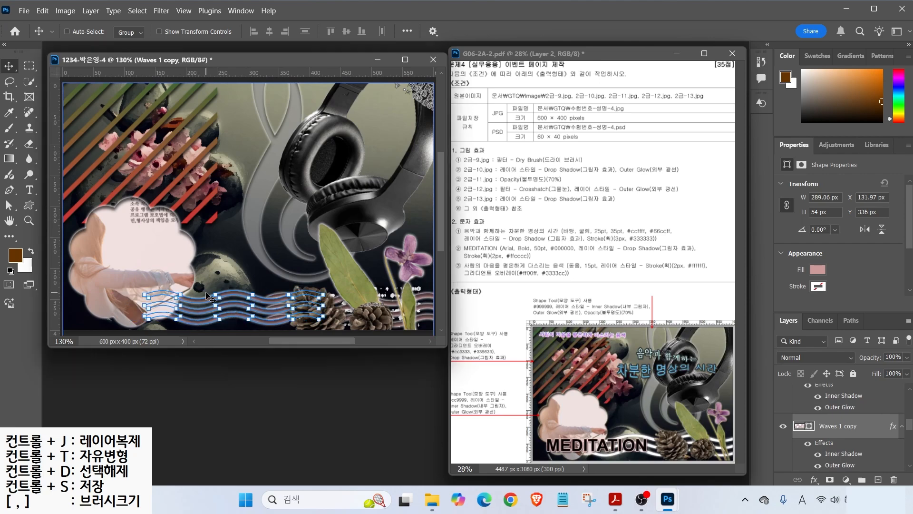
- Nudge the original Waves 1 further right, then select the 2-13 layer
ctrl+click(413, 325)
key(shift+Right)
key(shift+Right)
key(Right)
key(Right)
key(Right)
key(Right)
key(Right)
key(Right)
key(Right)
key(Right)
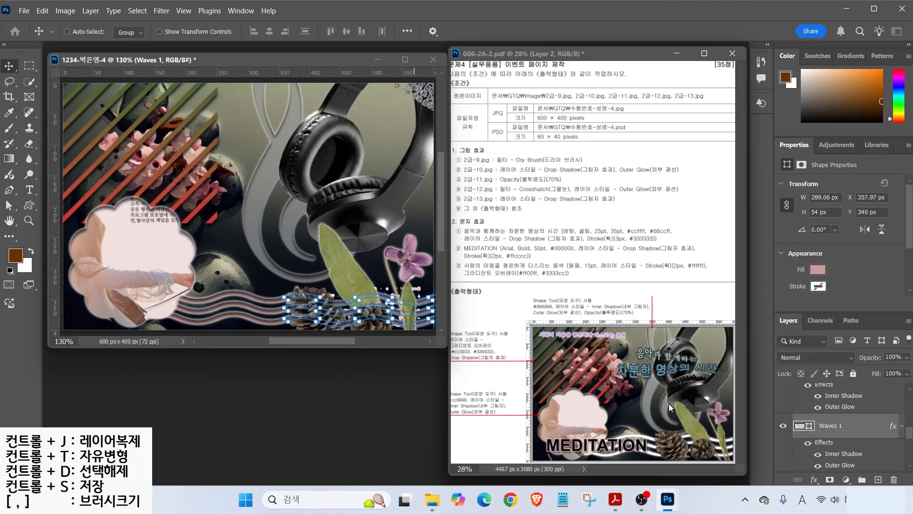
key(alt+bracketright)
scroll(830, 418, down, 3)
click(830, 403)
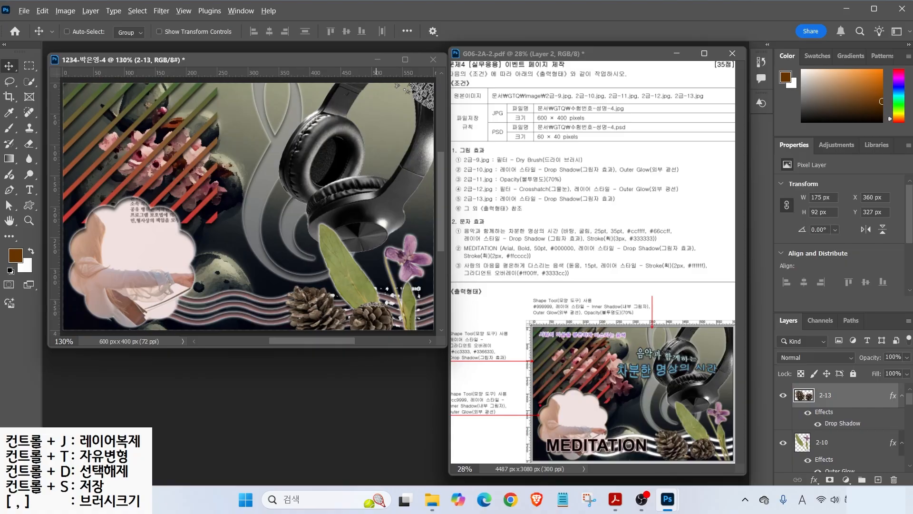
- Type the centre-aligned title '음악과 함께하는 / 차분한 명상의 시간' at the upper left
drag(443, 195, 468, 228)
click(29, 190)
click(155, 141)
click(413, 31)
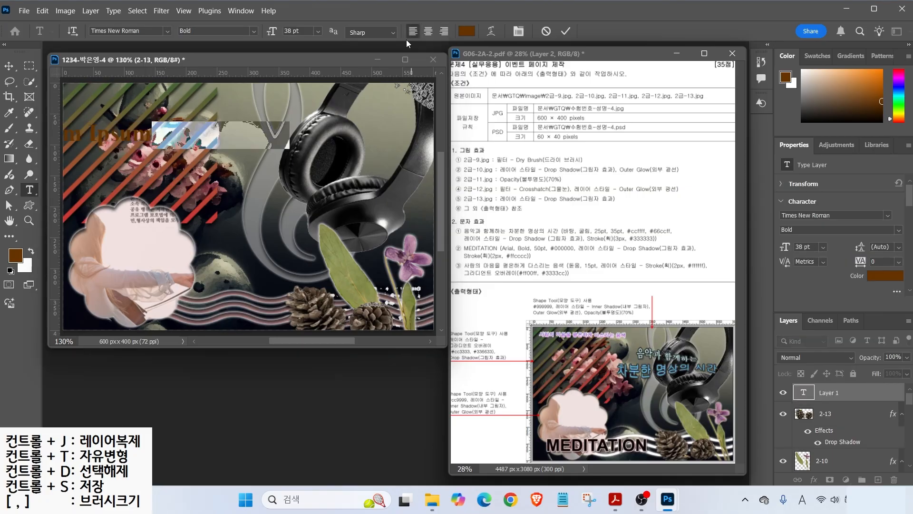
key(Hangul)
text(음악과)
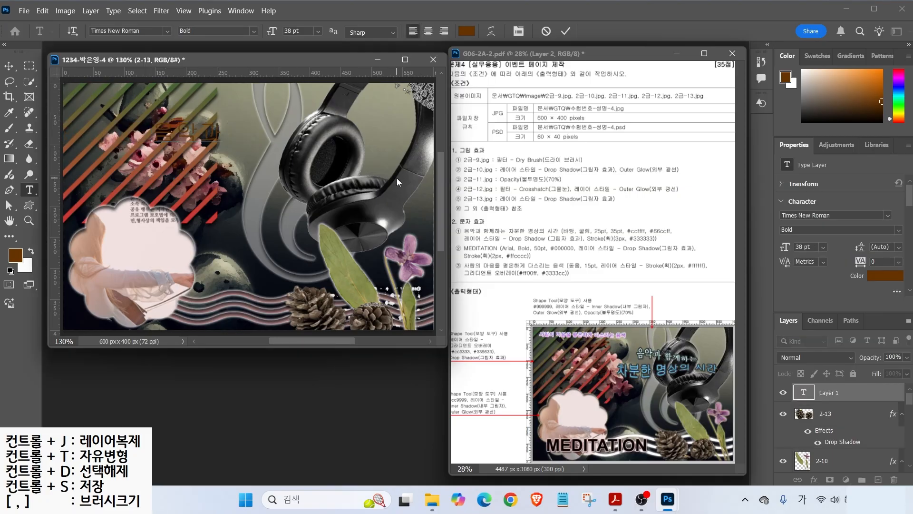
text( 함께하는 차분한 명상의 시간)
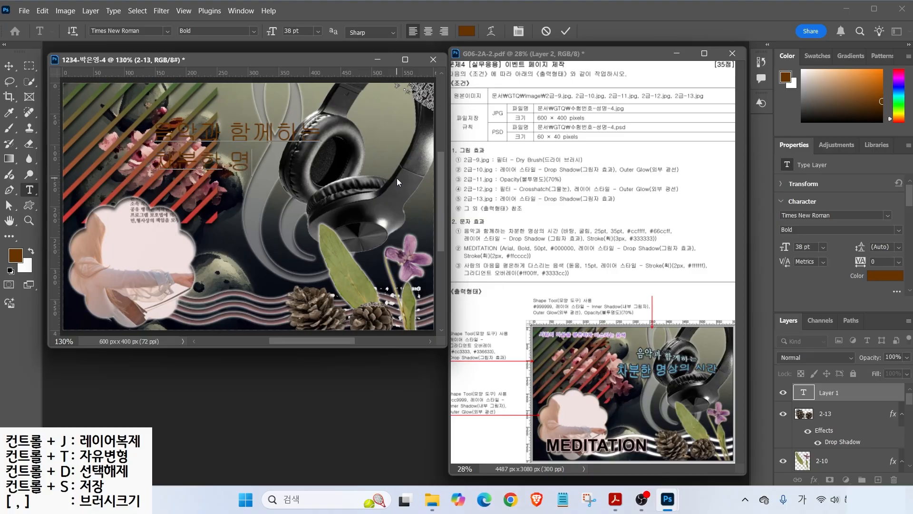
key(ctrl+a)
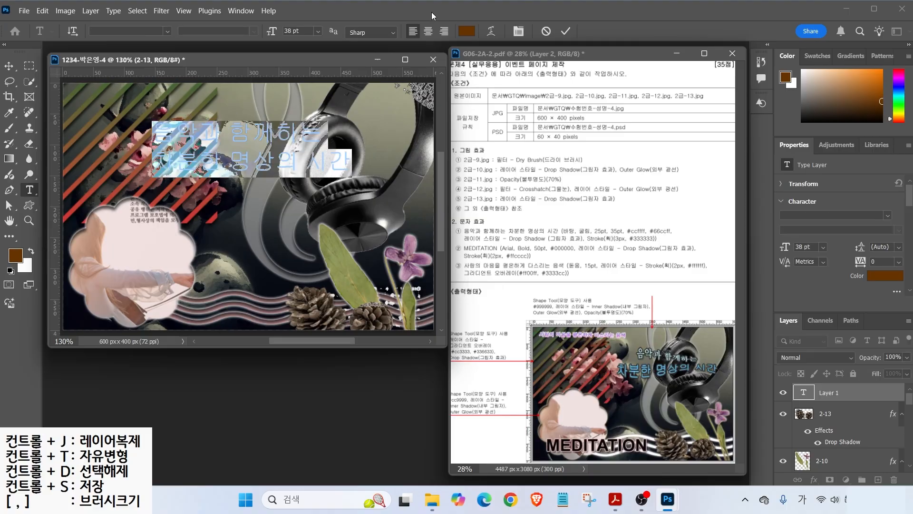
click(427, 31)
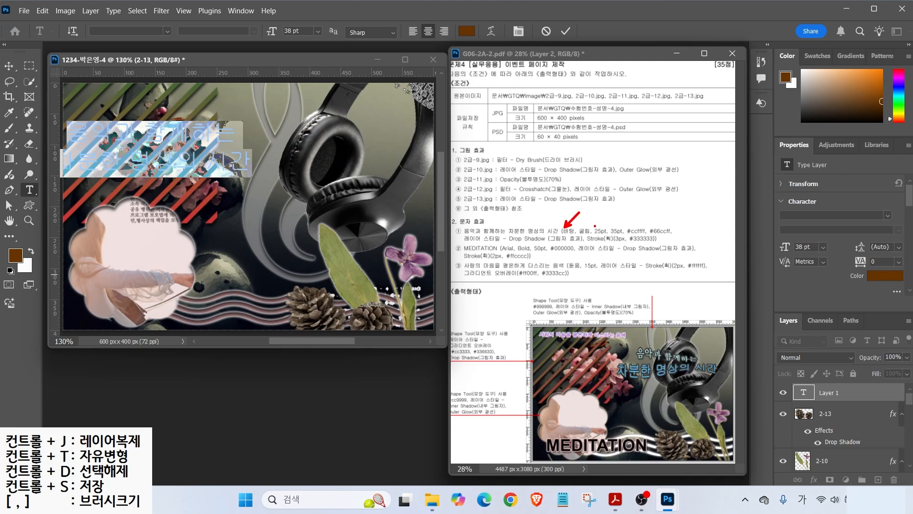
drag(638, 227, 656, 207)
mouse_move(640, 359)
mouse_down()
mouse_move(685, 354)
mouse_move(656, 393)
mouse_move(687, 375)
mouse_up()
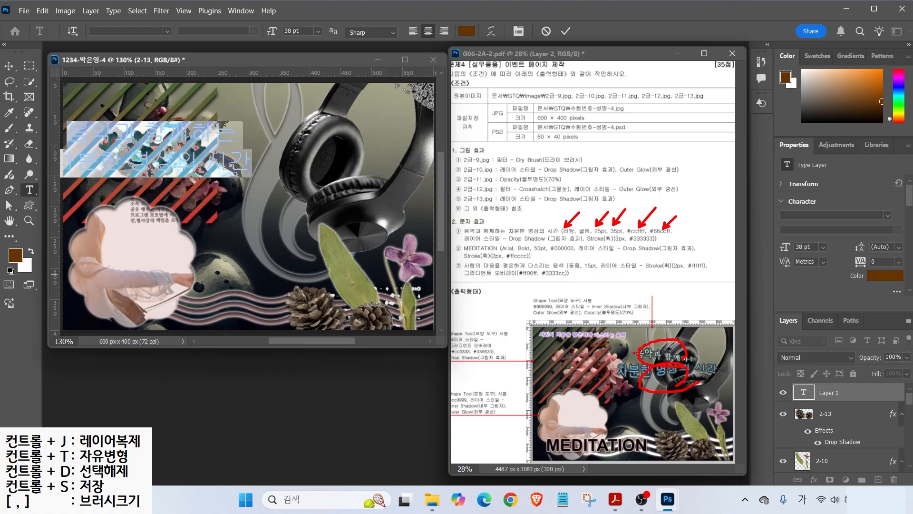
key(Escape)
- Style the title's first line as 바탕 25 pt in #ccffff
click(8, 66)
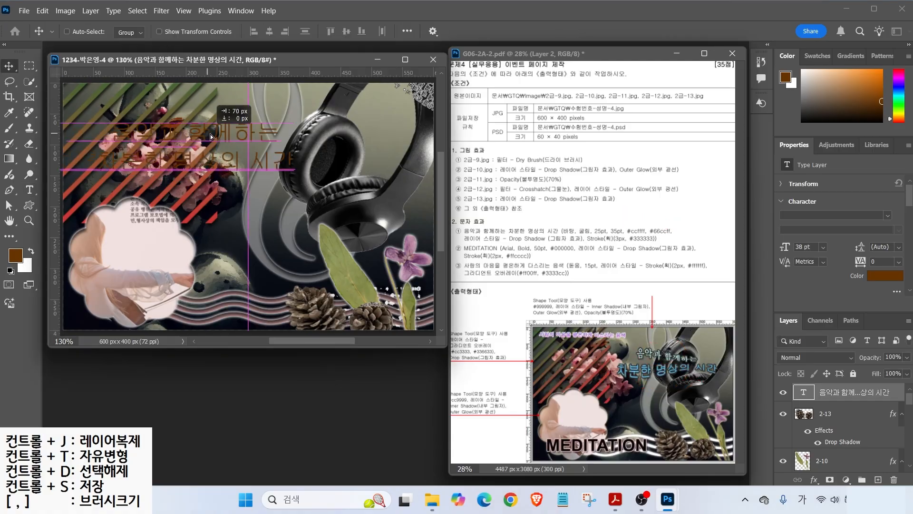
drag(185, 148, 295, 152)
key(ctrl+z)
key(t)
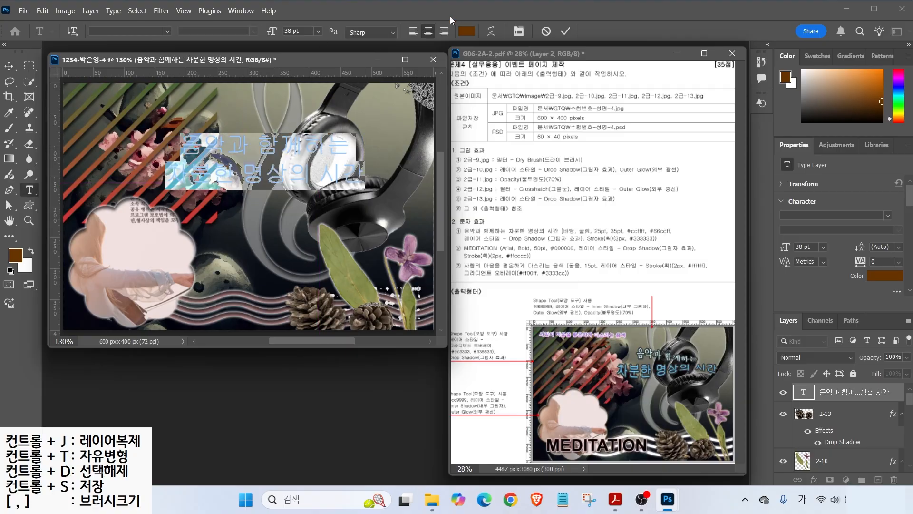
drag(95, 143, 265, 144)
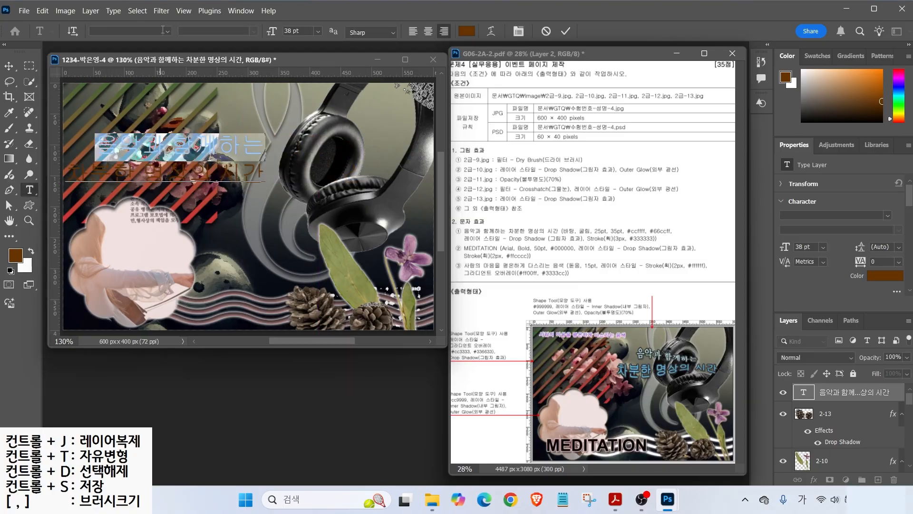
click(163, 31)
click(247, 186)
text(25)
key(Return)
click(462, 33)
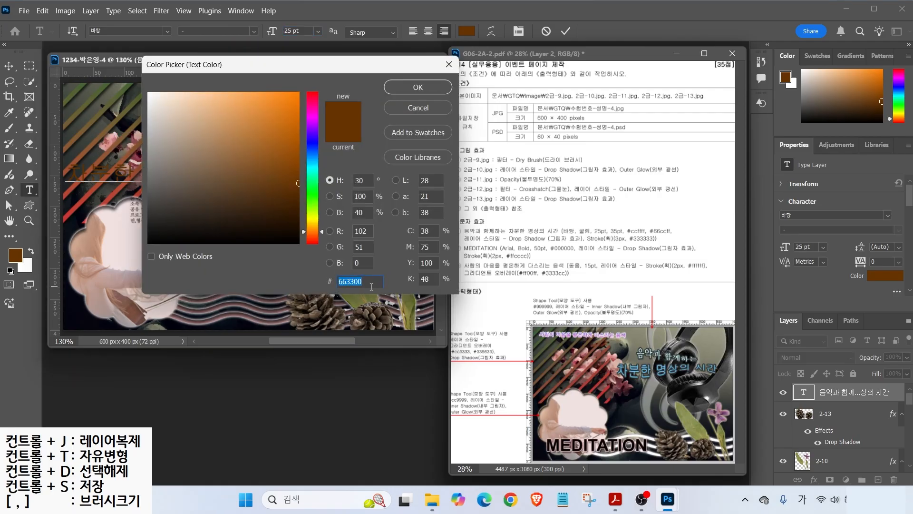
text(ccffff)
key(Return)
- Style the second line as 굴림 35 pt in #66ccff and commit the edits
drag(264, 174, 73, 170)
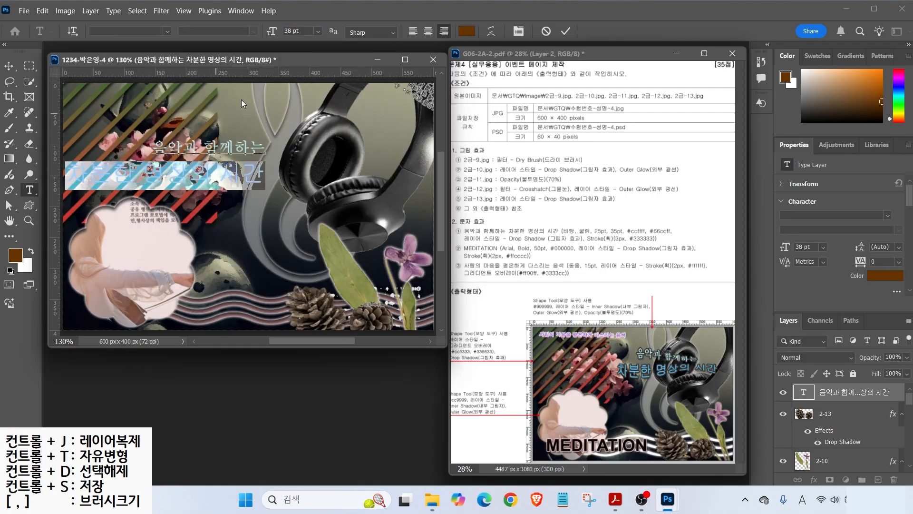
click(167, 32)
click(232, 113)
drag(302, 31, 216, 38)
text(35)
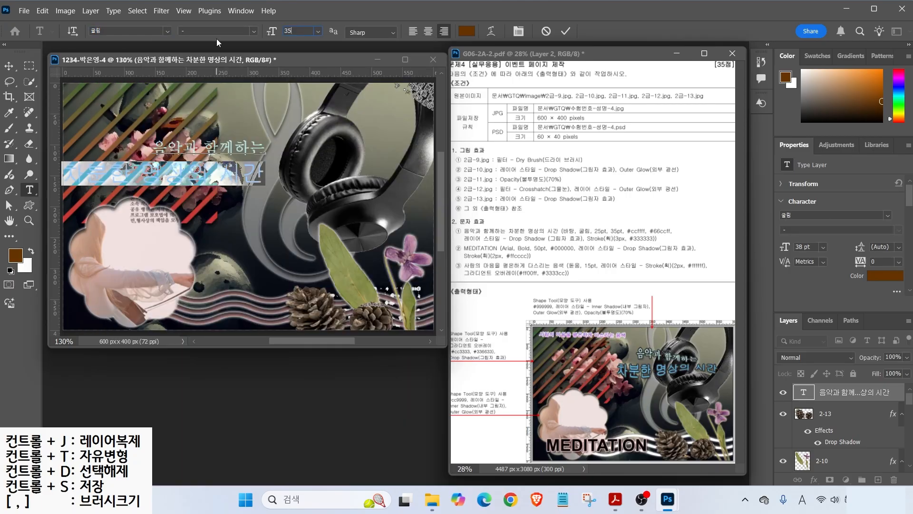
key(Return)
click(467, 31)
text(66ccff)
key(Return)
click(566, 30)
key(v)
click(832, 460)
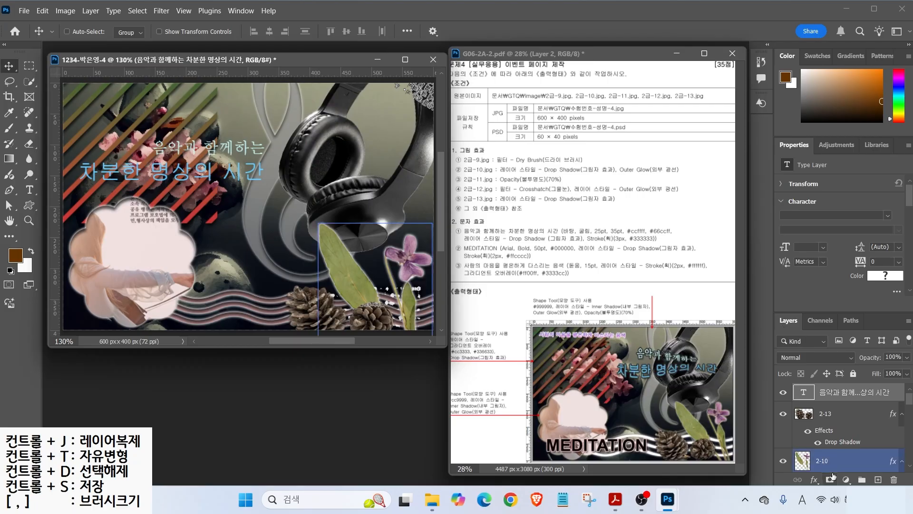
- Add a drop shadow and a 3 px #333333 stroke to the Korean title
click(813, 479)
click(840, 474)
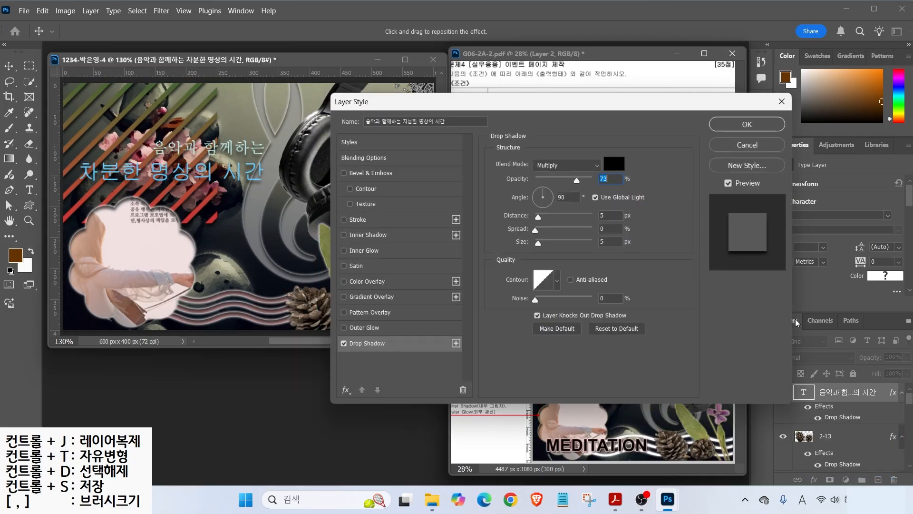
click(360, 219)
key(BackSpace)
text(3)
click(520, 247)
text(333)
key(Return)
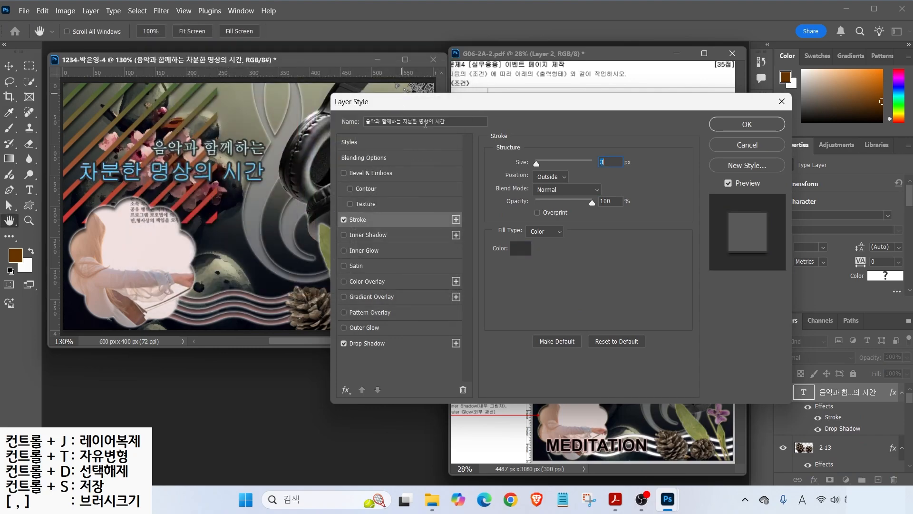
key(Return)
- Move the title right toward the headphones and reopen it for text editing
drag(200, 153, 328, 163)
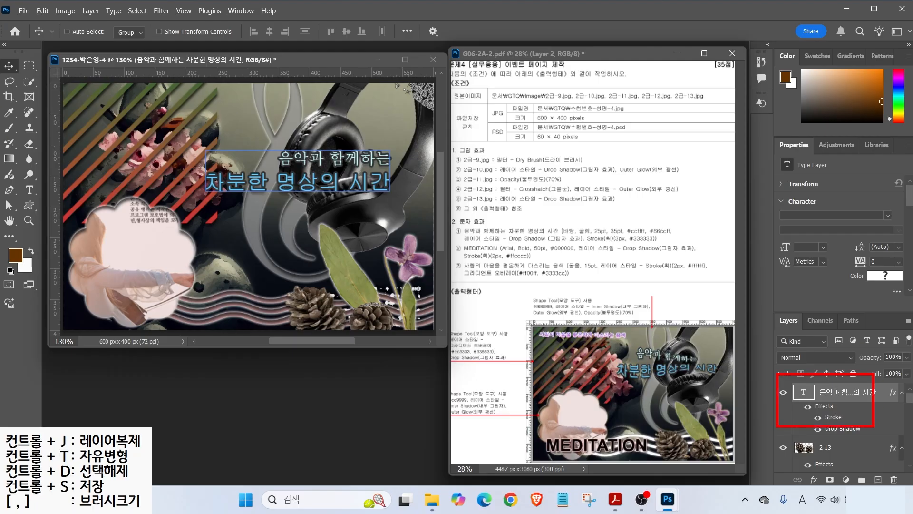
click(29, 190)
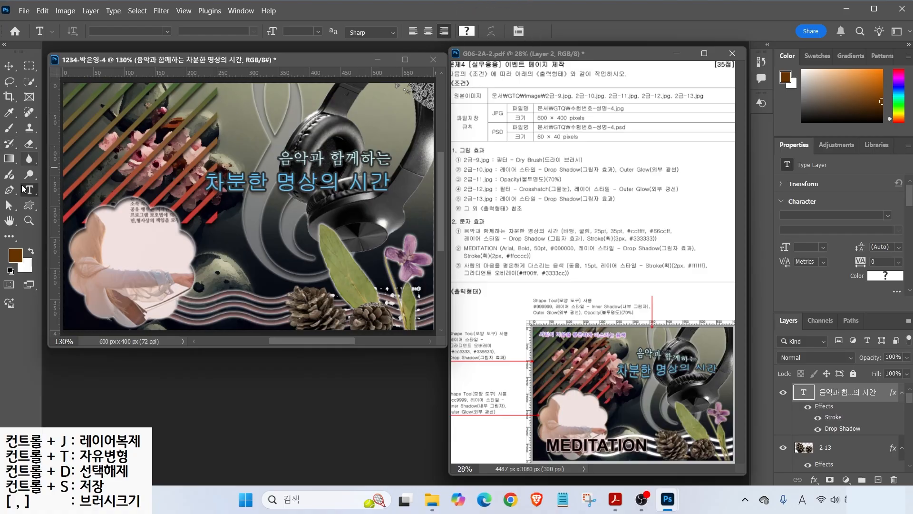
click(300, 168)
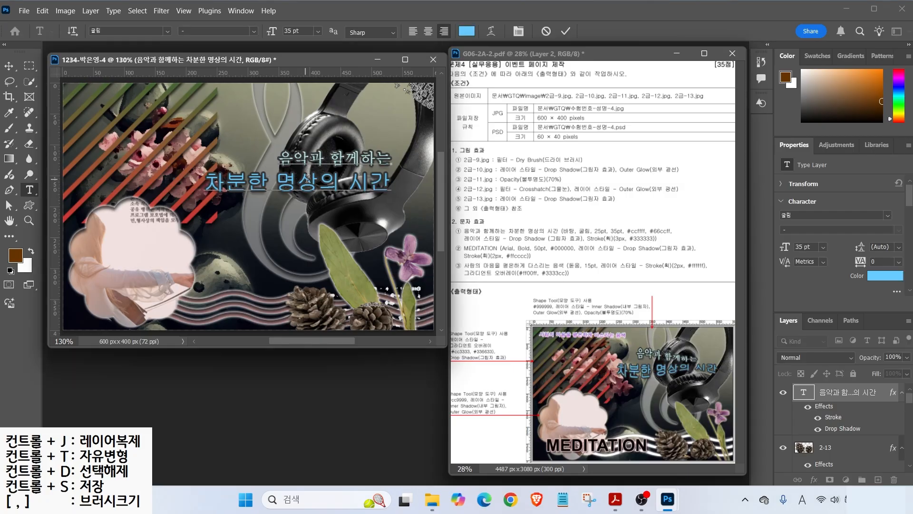
click(492, 32)
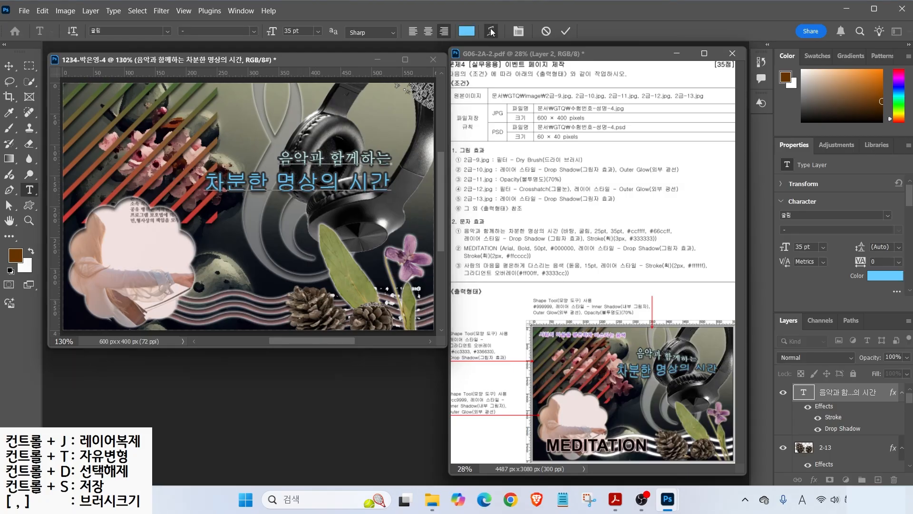
- Warp the title with the Fish style at a +36 bend
click(502, 141)
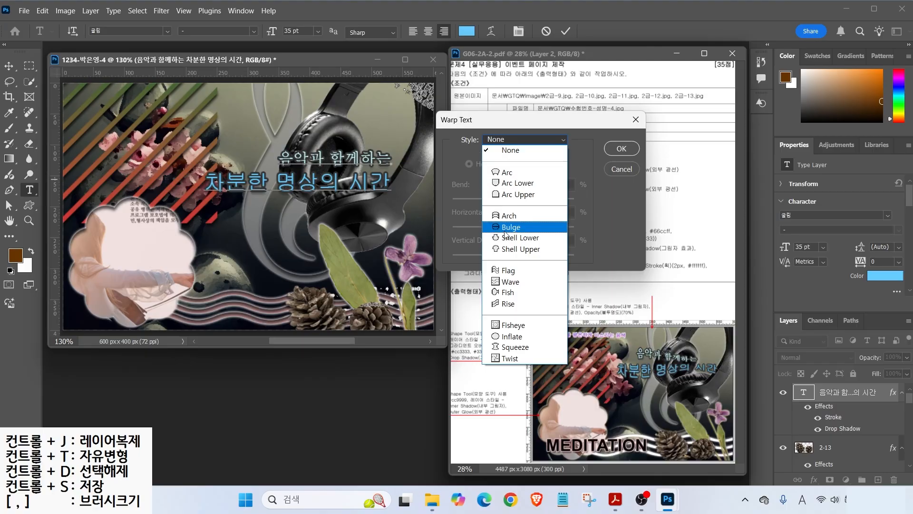
click(509, 294)
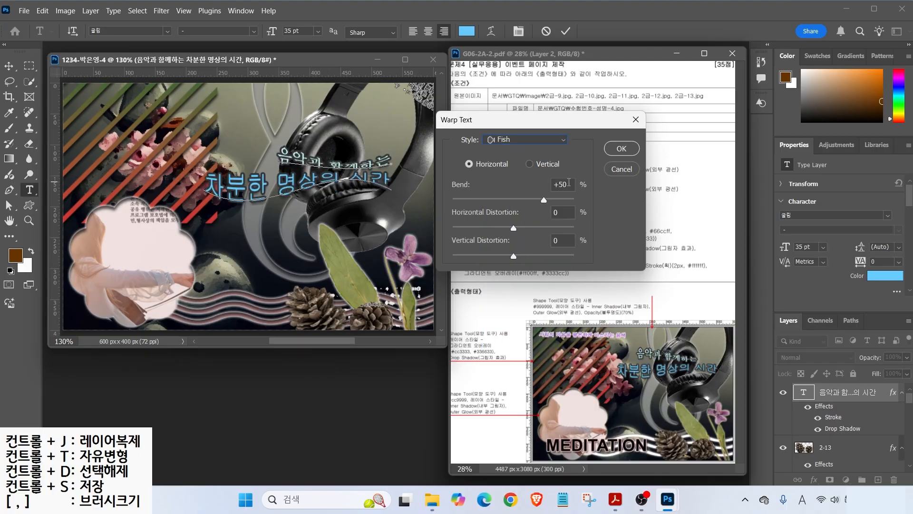
drag(545, 201, 535, 204)
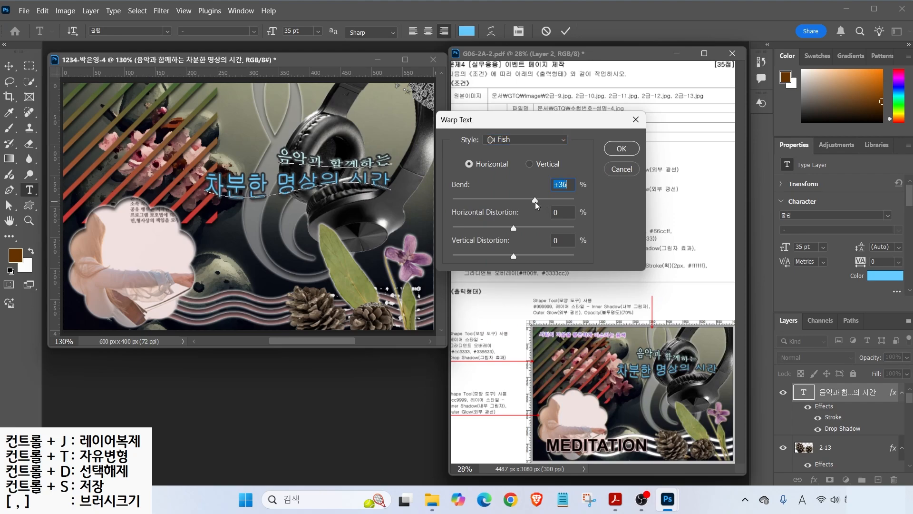
click(628, 150)
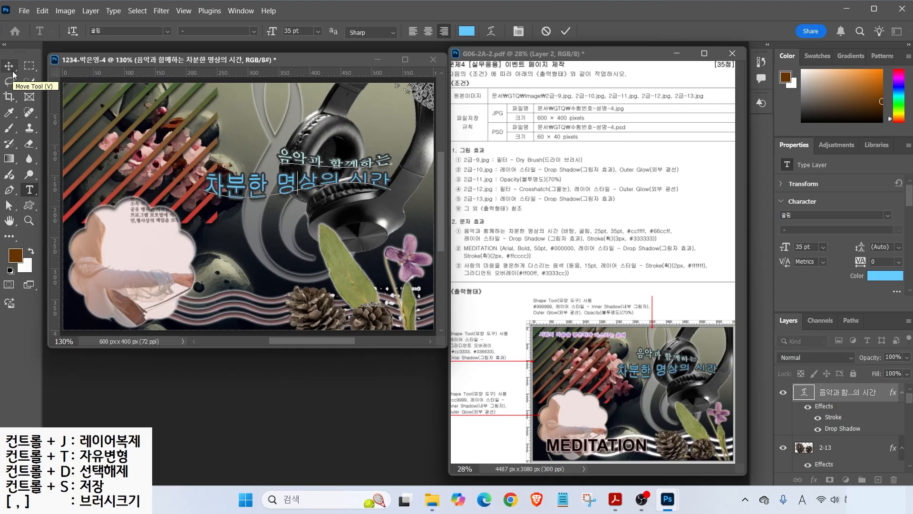
- Shift the warped title slightly up and left, then start a new text layer at upper left
click(12, 71)
click(288, 177)
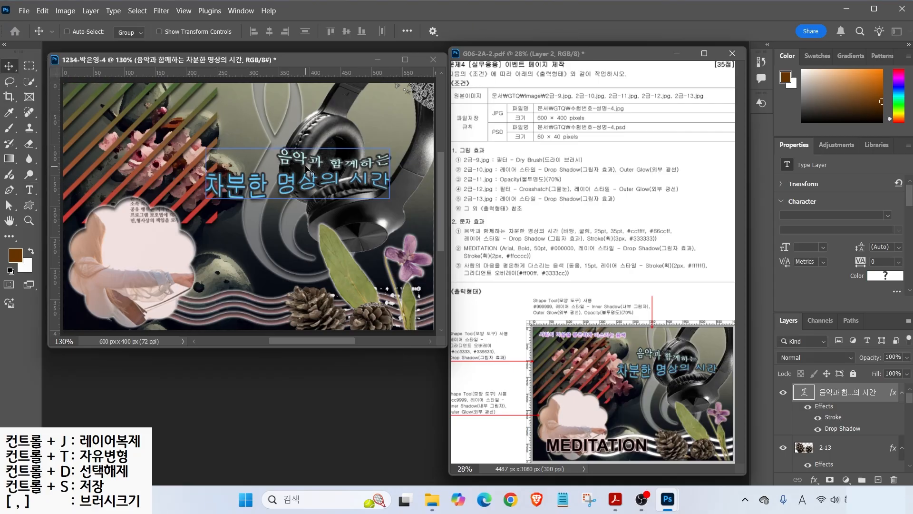
double_click(294, 157)
key(ctrl+Return)
key(v)
drag(291, 164, 304, 139)
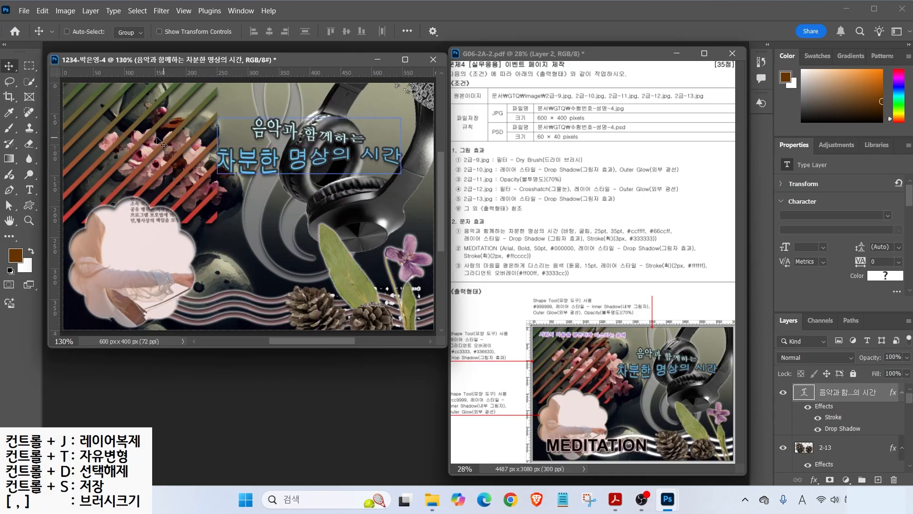
key(t)
click(153, 135)
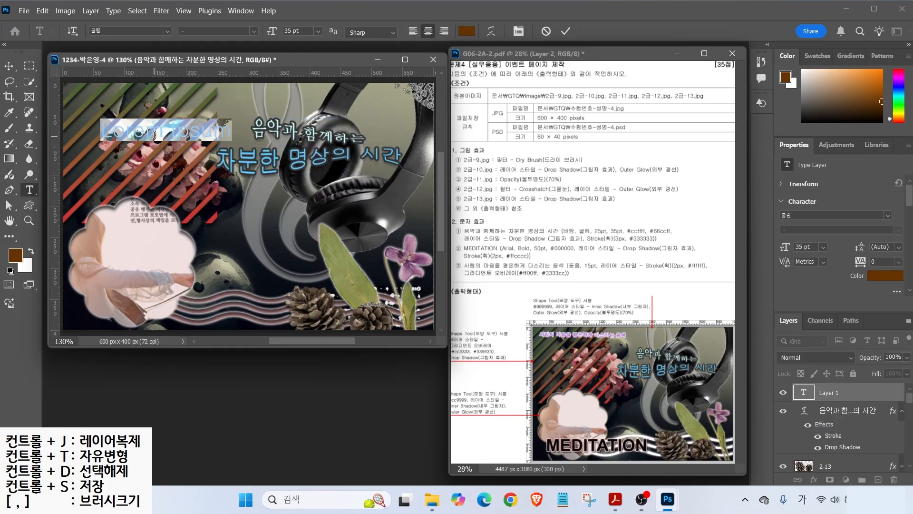
- Type MEDITATION and make it Arial Bold 50 pt in black #000000
key(BackSpace)
text(MEDITATION)
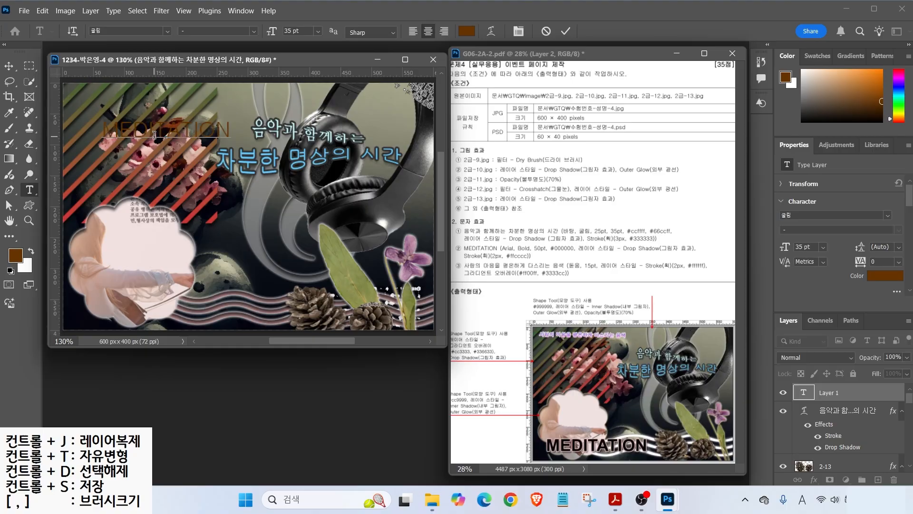
key(ctrl+Return)
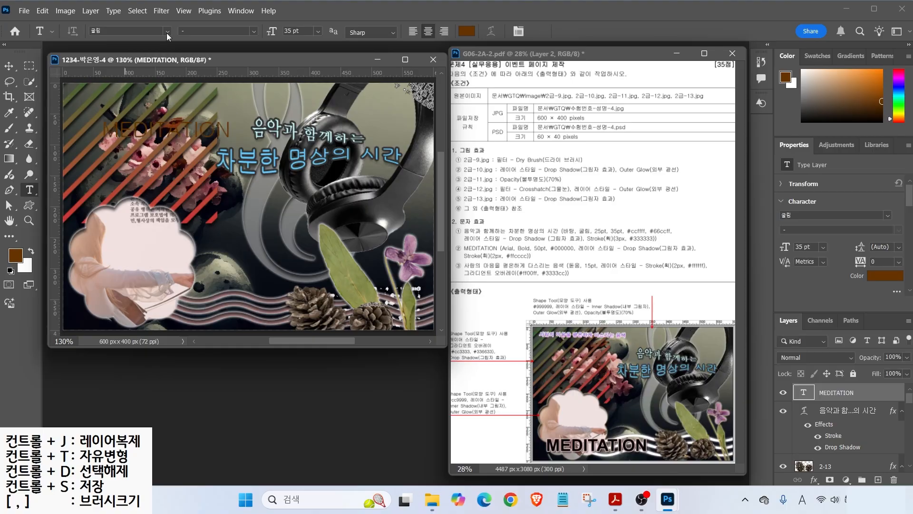
click(167, 31)
text(Arial)
key(Return)
click(254, 31)
click(199, 132)
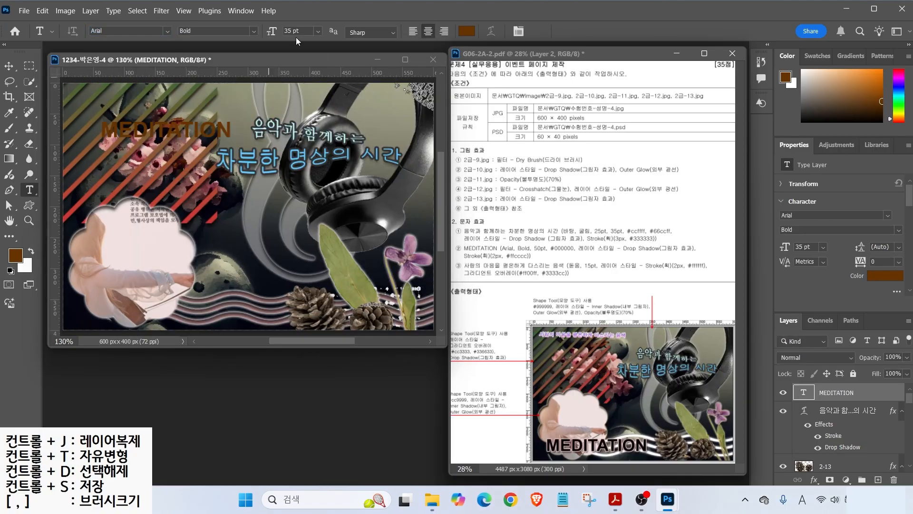
text(50)
key(Return)
click(467, 30)
text(000000)
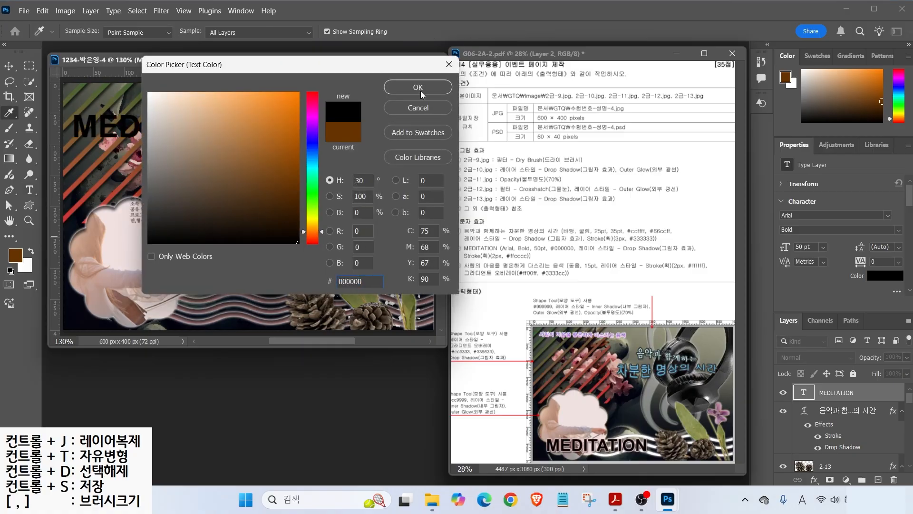
click(424, 86)
- Give MEDITATION a drop shadow and #ffcccc stroke, and move it to the bottom-left
click(814, 479)
click(830, 487)
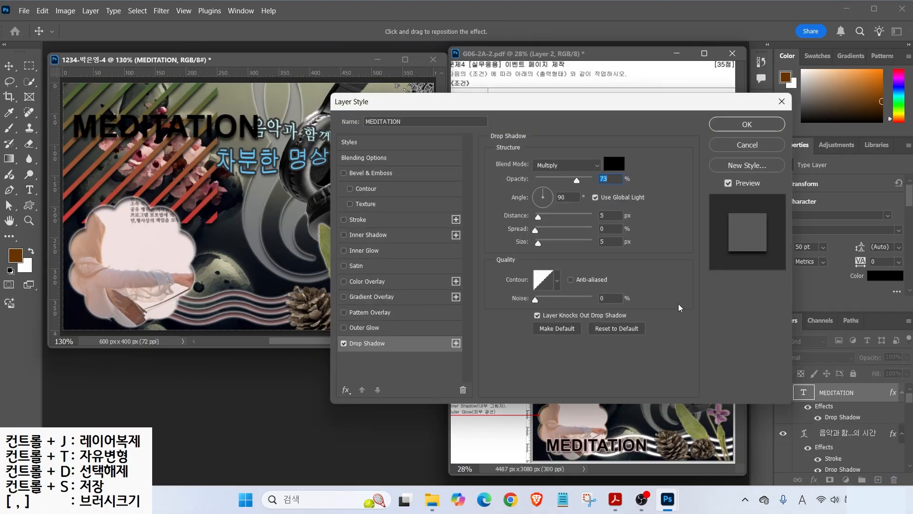
click(355, 219)
click(520, 248)
double_click(375, 280)
text(FCC)
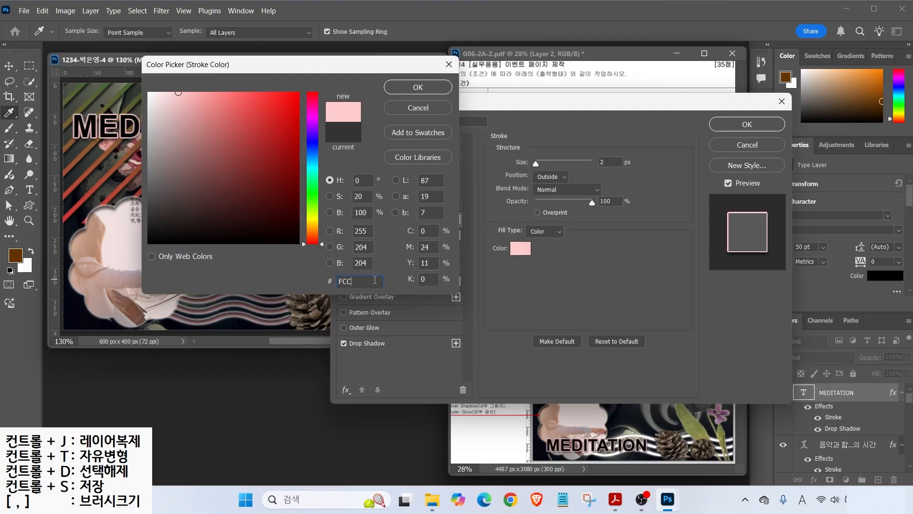
key(Return)
click(747, 124)
key(v)
drag(186, 127, 204, 305)
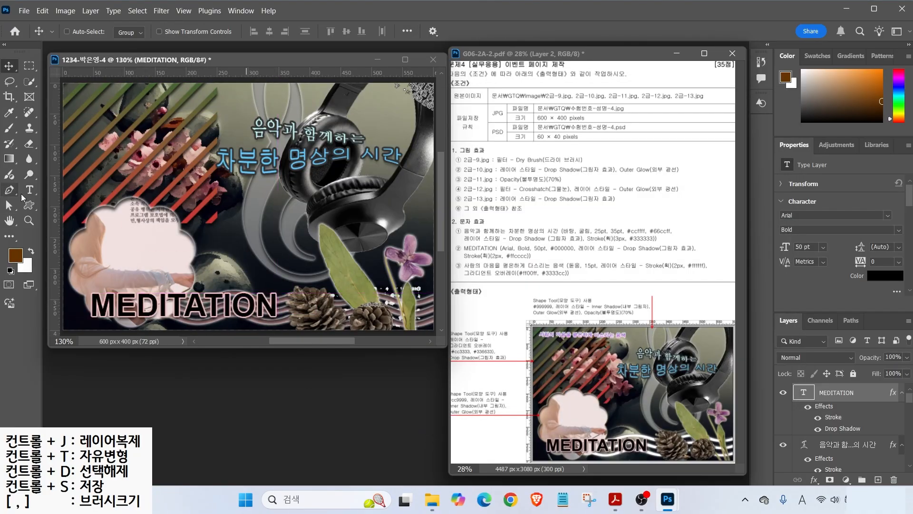
- Type the Korean subtitle '사람의 마음을 평온하게 다스리는 음색' near the top
click(29, 190)
click(135, 139)
key(Hangul)
text(사람의 마음)
text(을 평온하게 다스리는 음색)
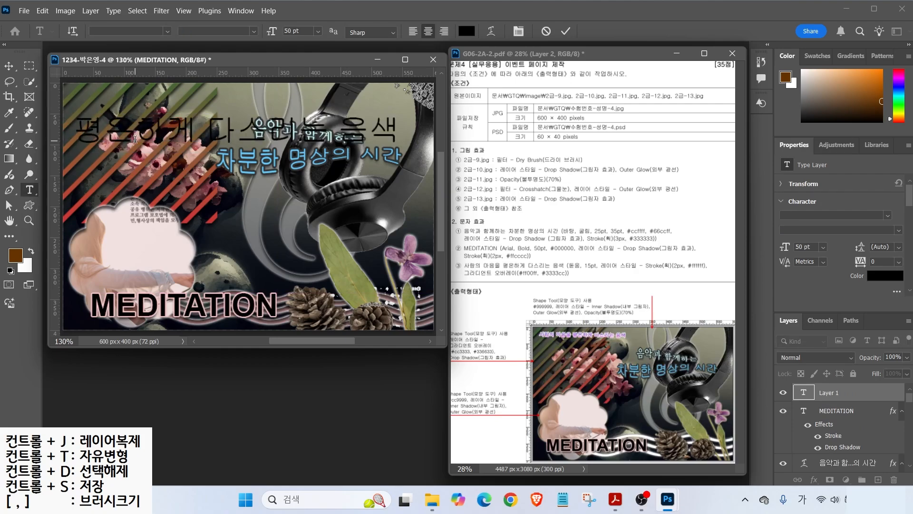
- Set the Korean subtitle's font to 돋움 at 15 pt
key(ctrl+Return)
click(167, 32)
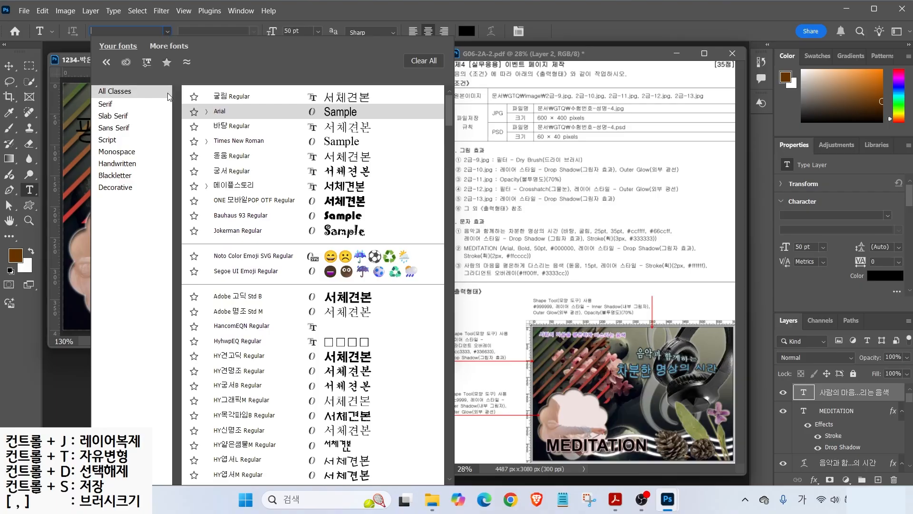
click(169, 97)
text(15)
key(Return)
- Give the subtitle a white #ffffff stroke
right_click(821, 394)
double_click(821, 394)
click(520, 248)
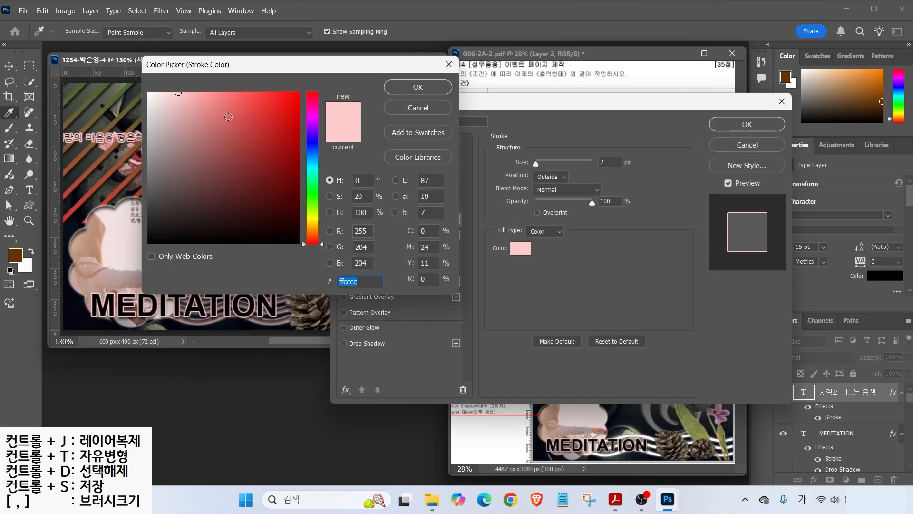
text(ffffff)
key(Return)
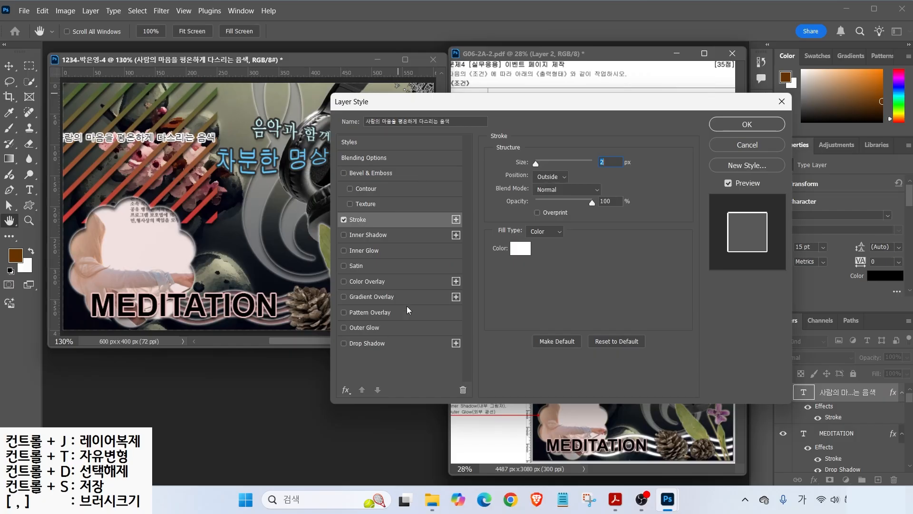
- Add an #ff00ff-to-blue gradient overlay and move the subtitle to the top-left
click(364, 297)
click(567, 192)
double_click(305, 304)
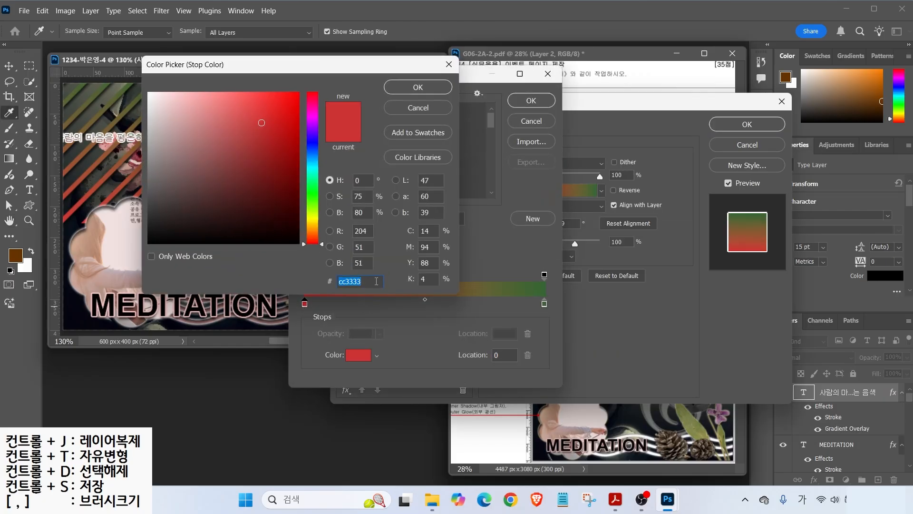
text(ff00ff)
key(Return)
double_click(544, 304)
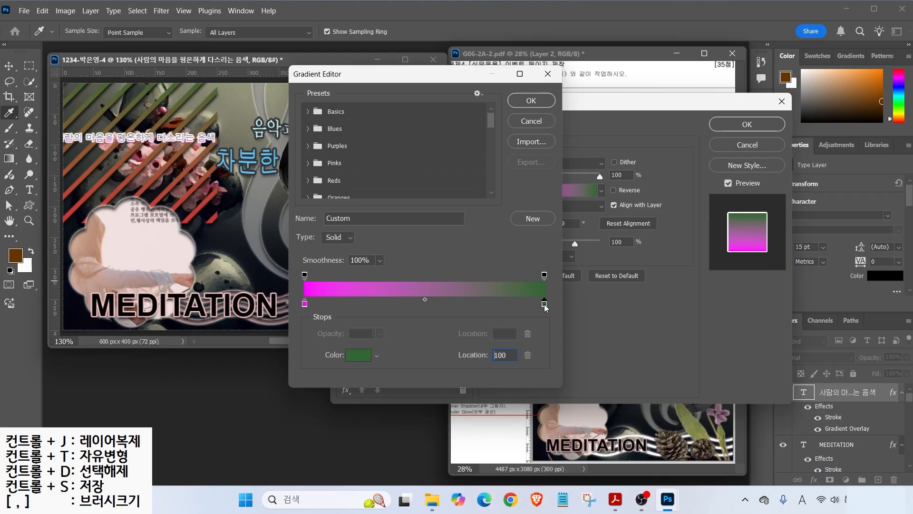
text(F)
key(Return)
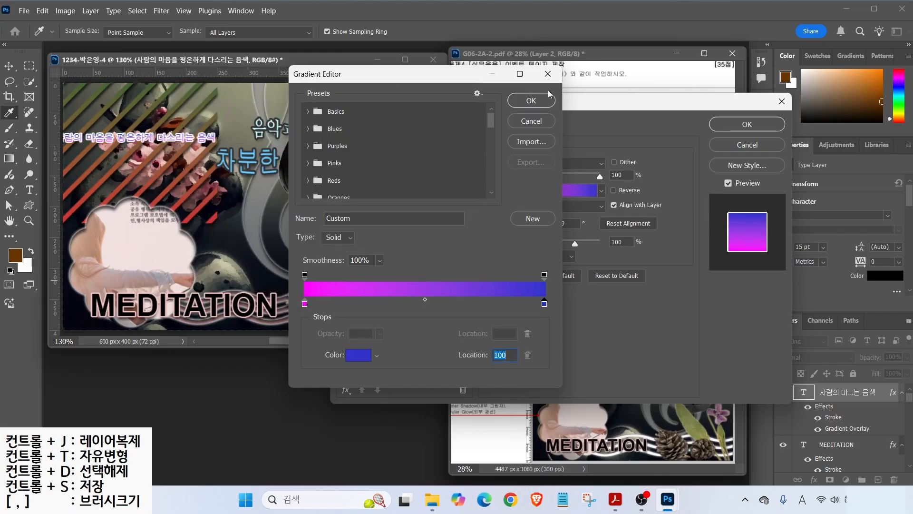
click(531, 100)
click(747, 124)
drag(109, 141, 124, 103)
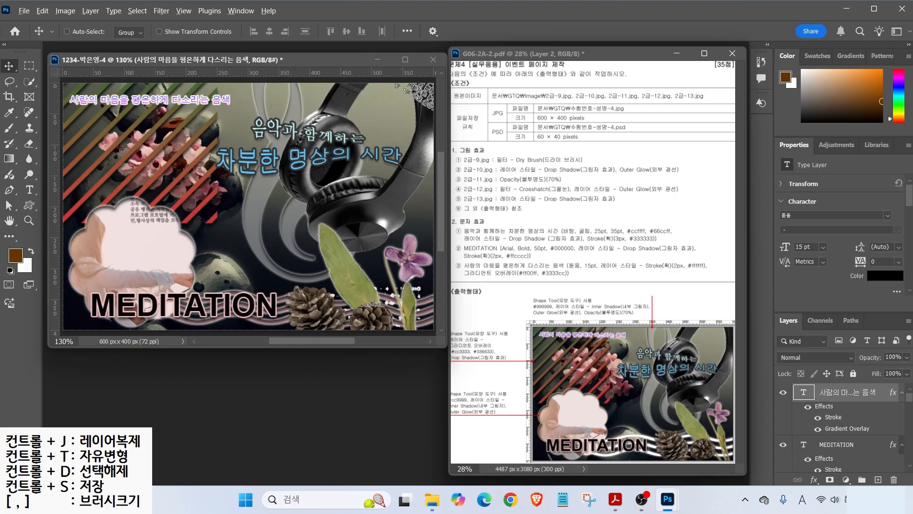
drag(736, 440, 766, 433)
mouse_move(496, 421)
mouse_down()
mouse_move(434, 391)
mouse_move(504, 387)
mouse_move(500, 414)
mouse_up()
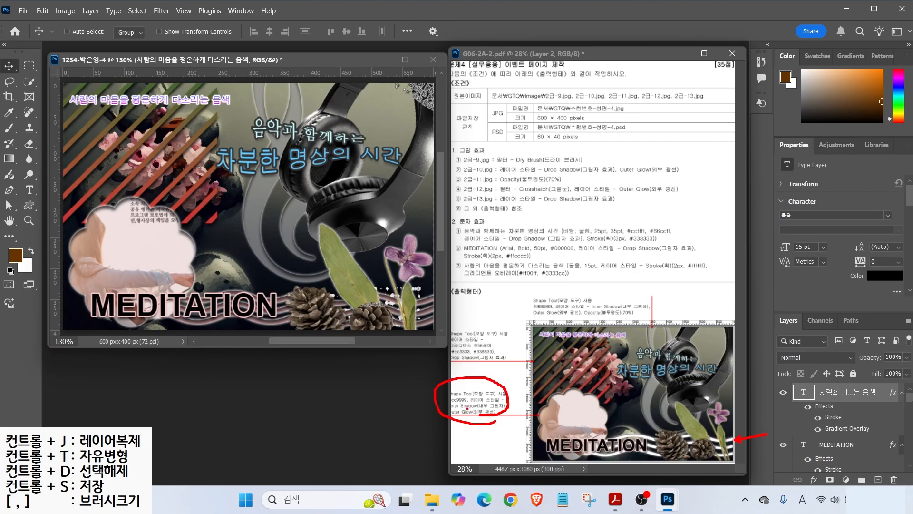
drag(449, 403, 413, 399)
key(Escape)
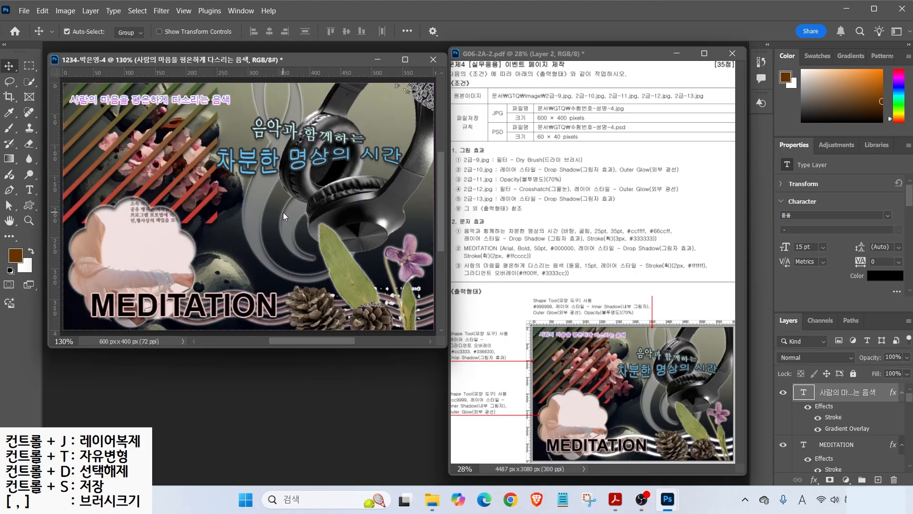
key(ctrl+s)
- Save the poster as a PSD in the GTQ folder
click(194, 86)
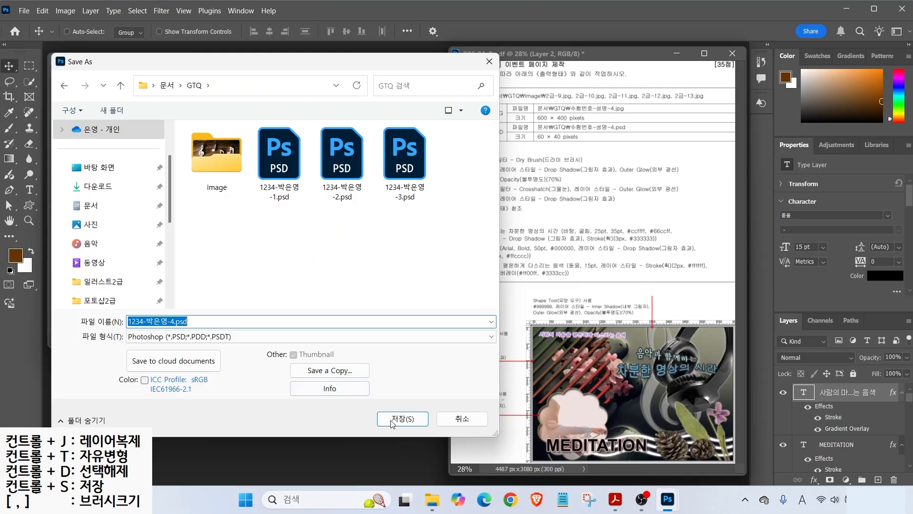
click(394, 421)
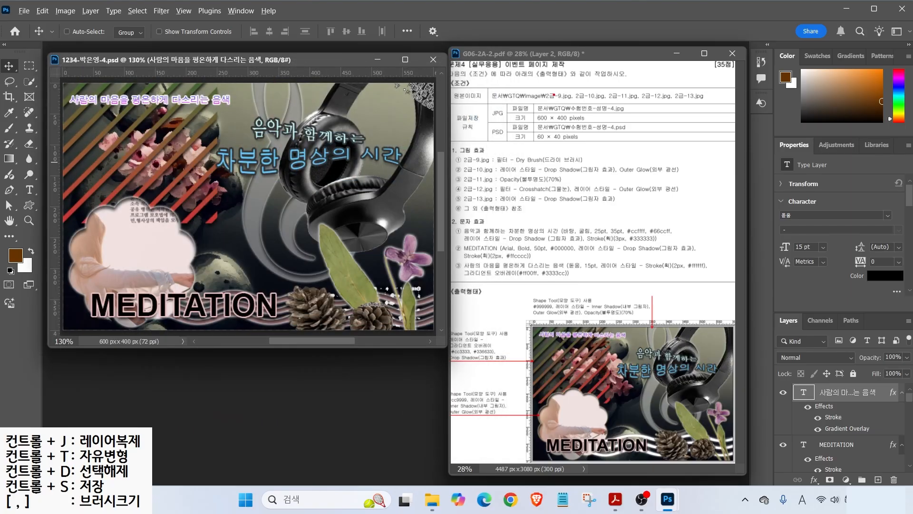
drag(544, 112, 567, 92)
- Save a JPEG copy under the same name, removing the ' copy' suffix
click(22, 10)
click(45, 150)
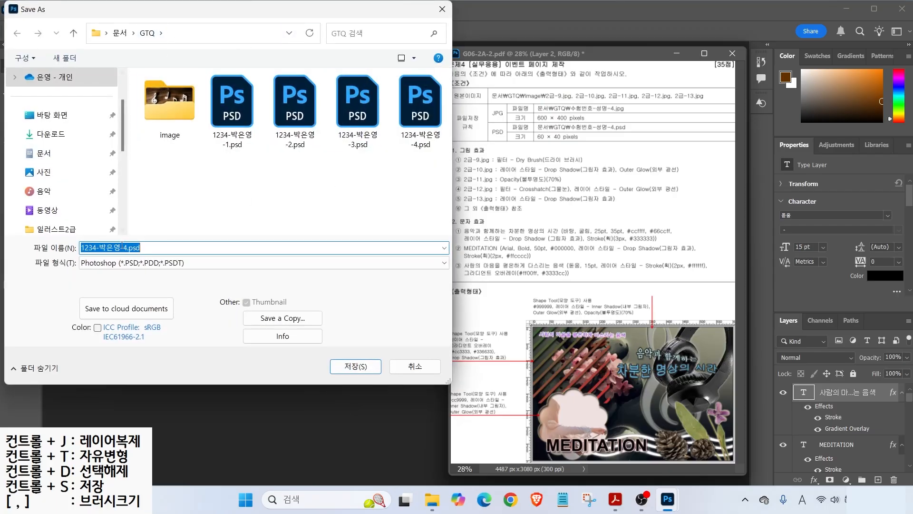
click(135, 263)
click(67, 295)
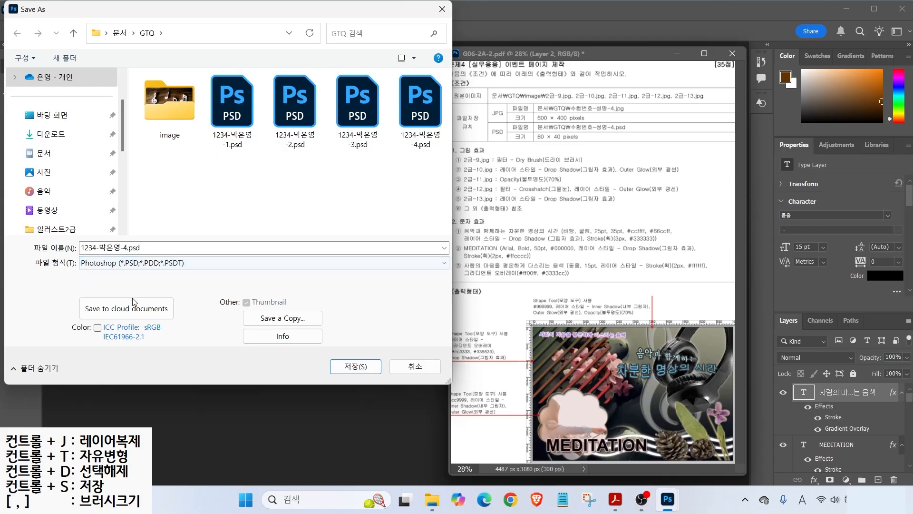
click(269, 319)
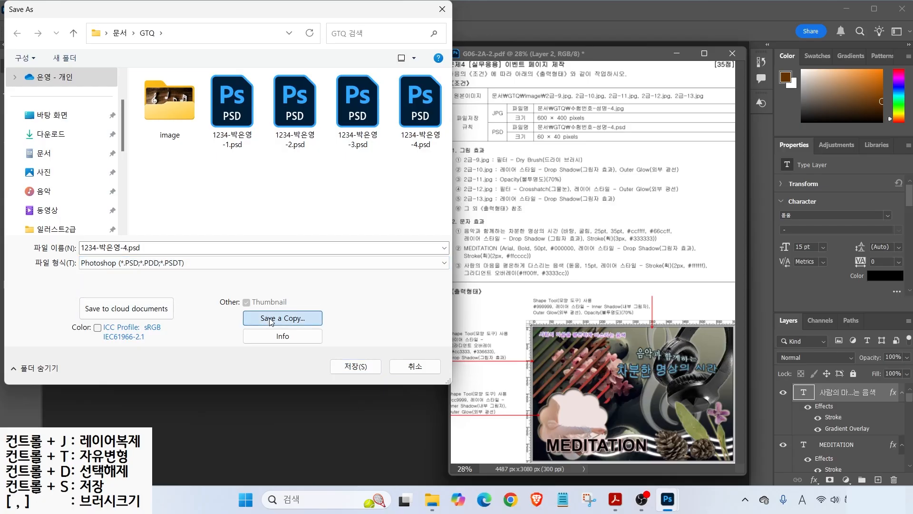
click(153, 266)
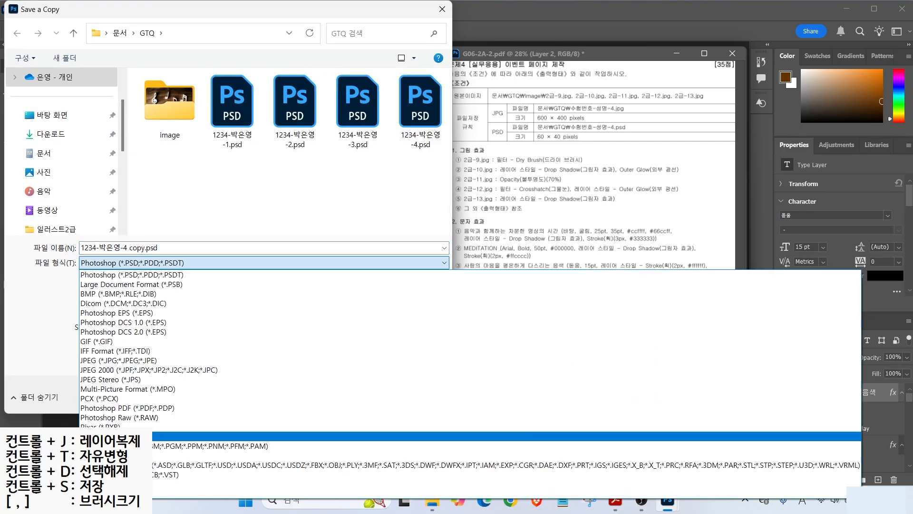
click(126, 364)
drag(126, 248, 190, 250)
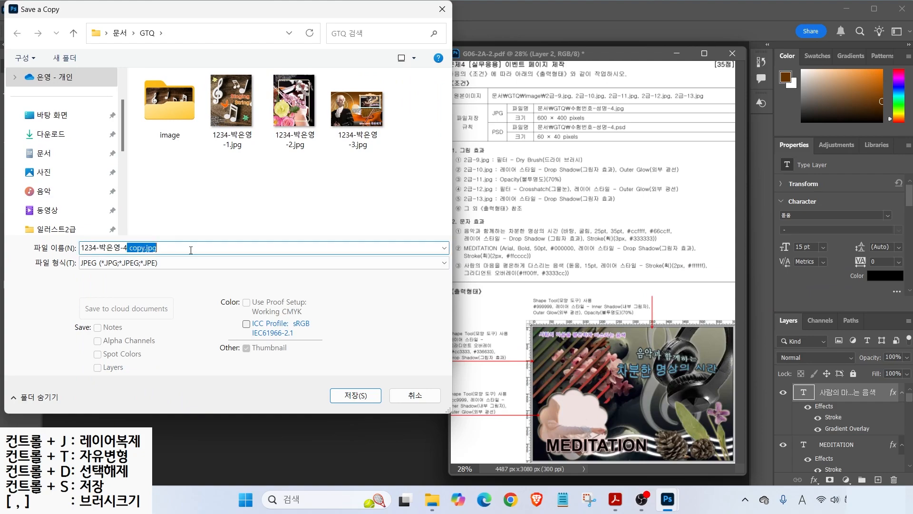
key(BackSpace)
key(Return)
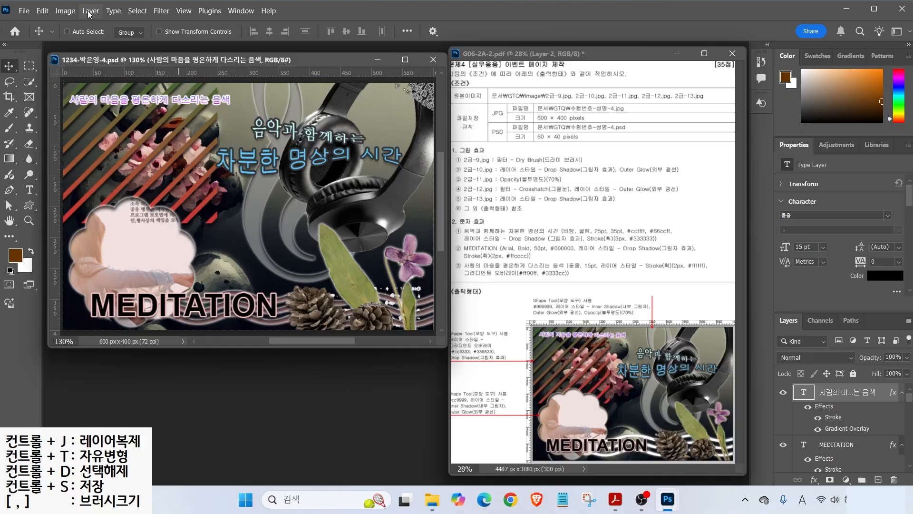
- Resize the poster to 60 px wide (60 × 40 px) in Image Size
click(62, 11)
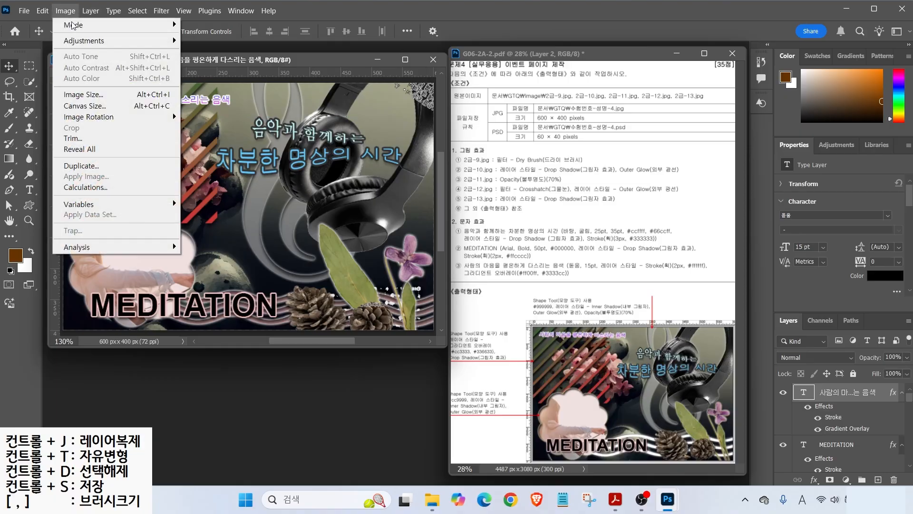
click(83, 94)
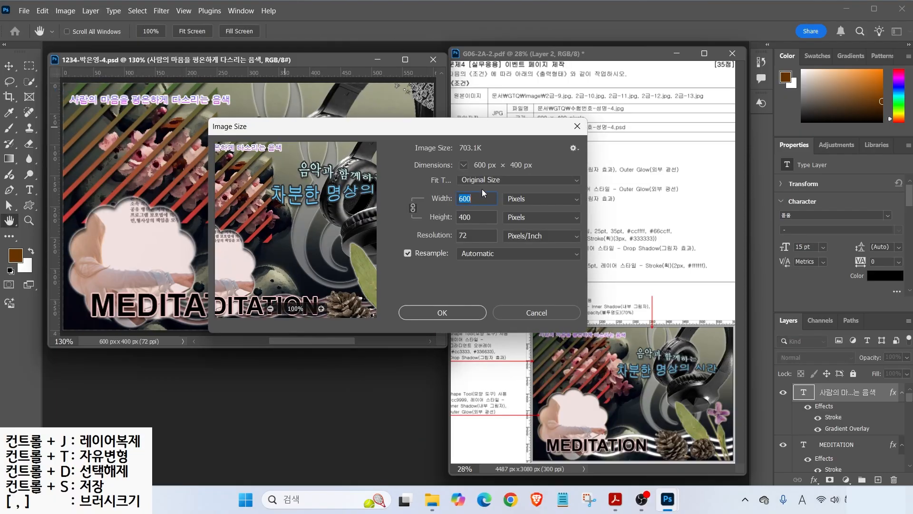
text(60)
key(Return)
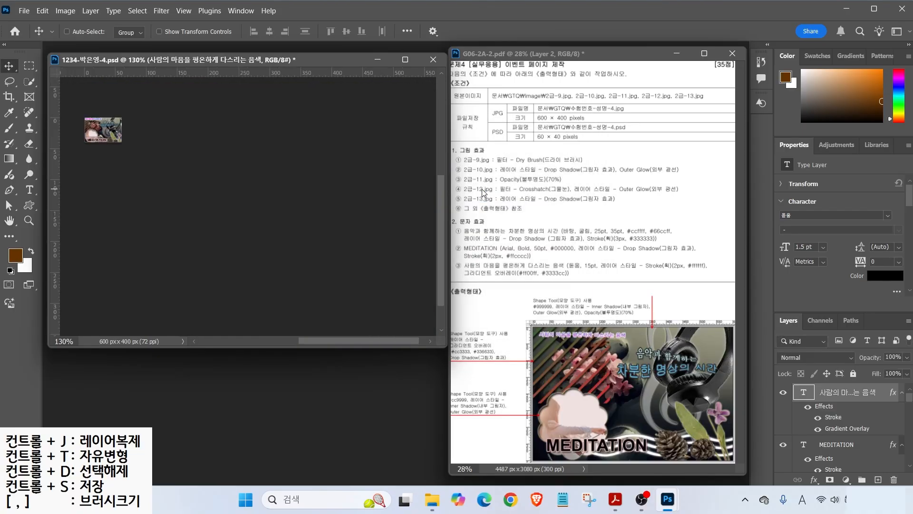
- Save the resized poster and close its document window
click(24, 11)
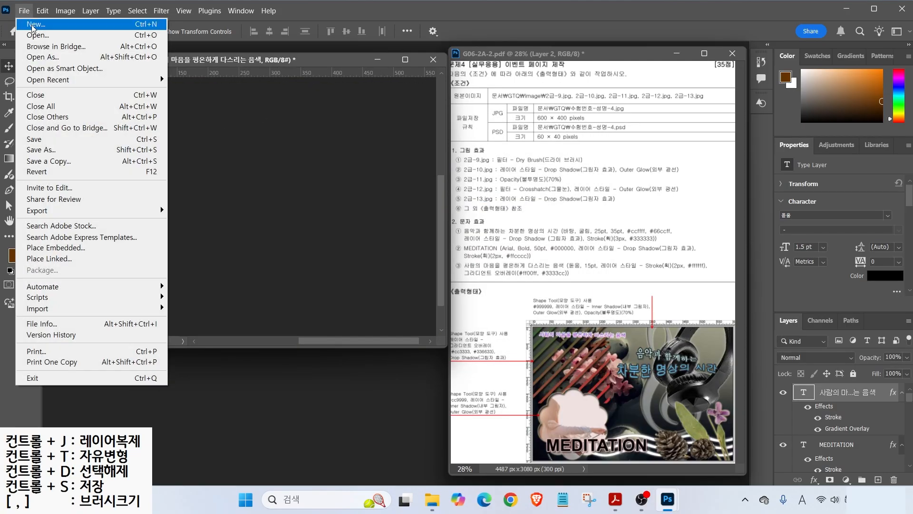
click(35, 139)
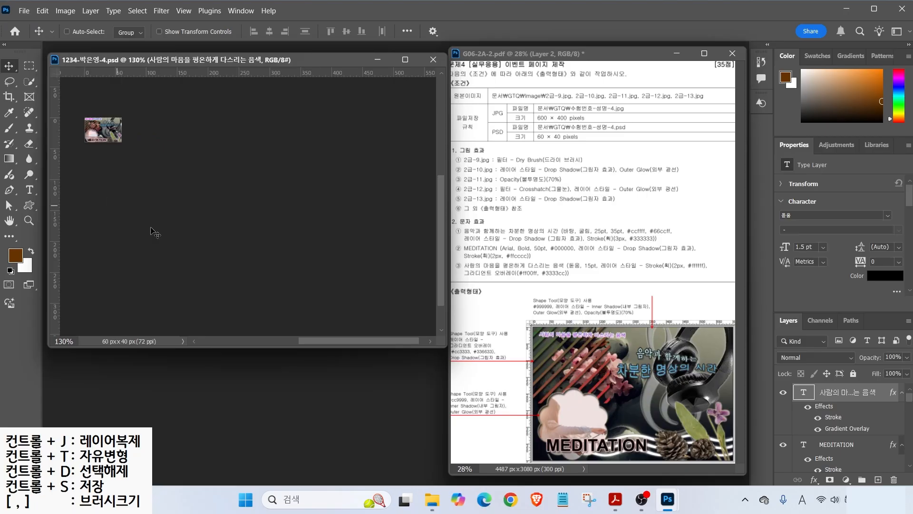
click(432, 60)
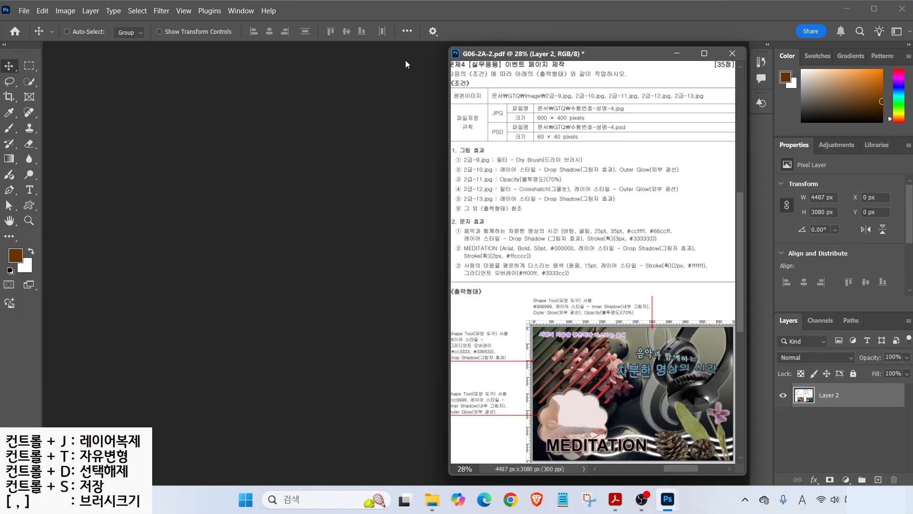